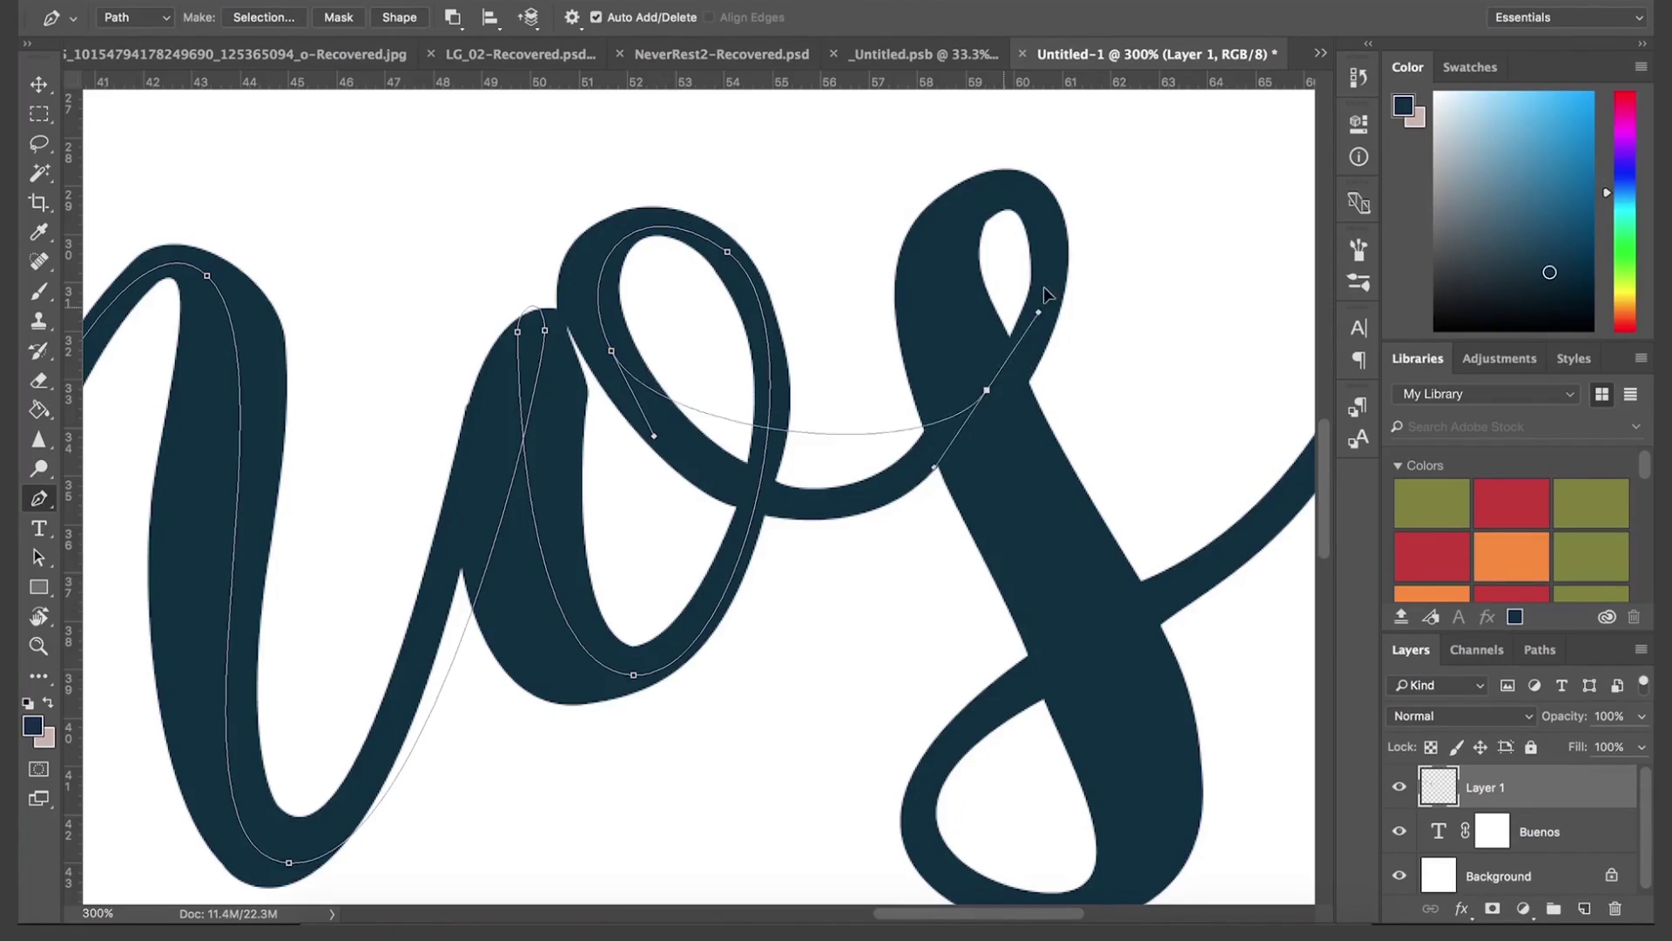
Trace the upper loop of the letter s with smooth Pen path anchors, ending where the loop meets the downstroke
{"action": "left_click_drag", "start_coordinate": [987, 389], "coordinate": [1122, 175]}
{"action": "left_click_drag", "start_coordinate": [965, 202], "coordinate": [944, 227]}
{"action": "scroll", "coordinate": [948, 237], "scroll_direction": "down", "scroll_amount": 3}
{"action": "scroll", "coordinate": [948, 237], "scroll_direction": "right", "scroll_amount": 1}
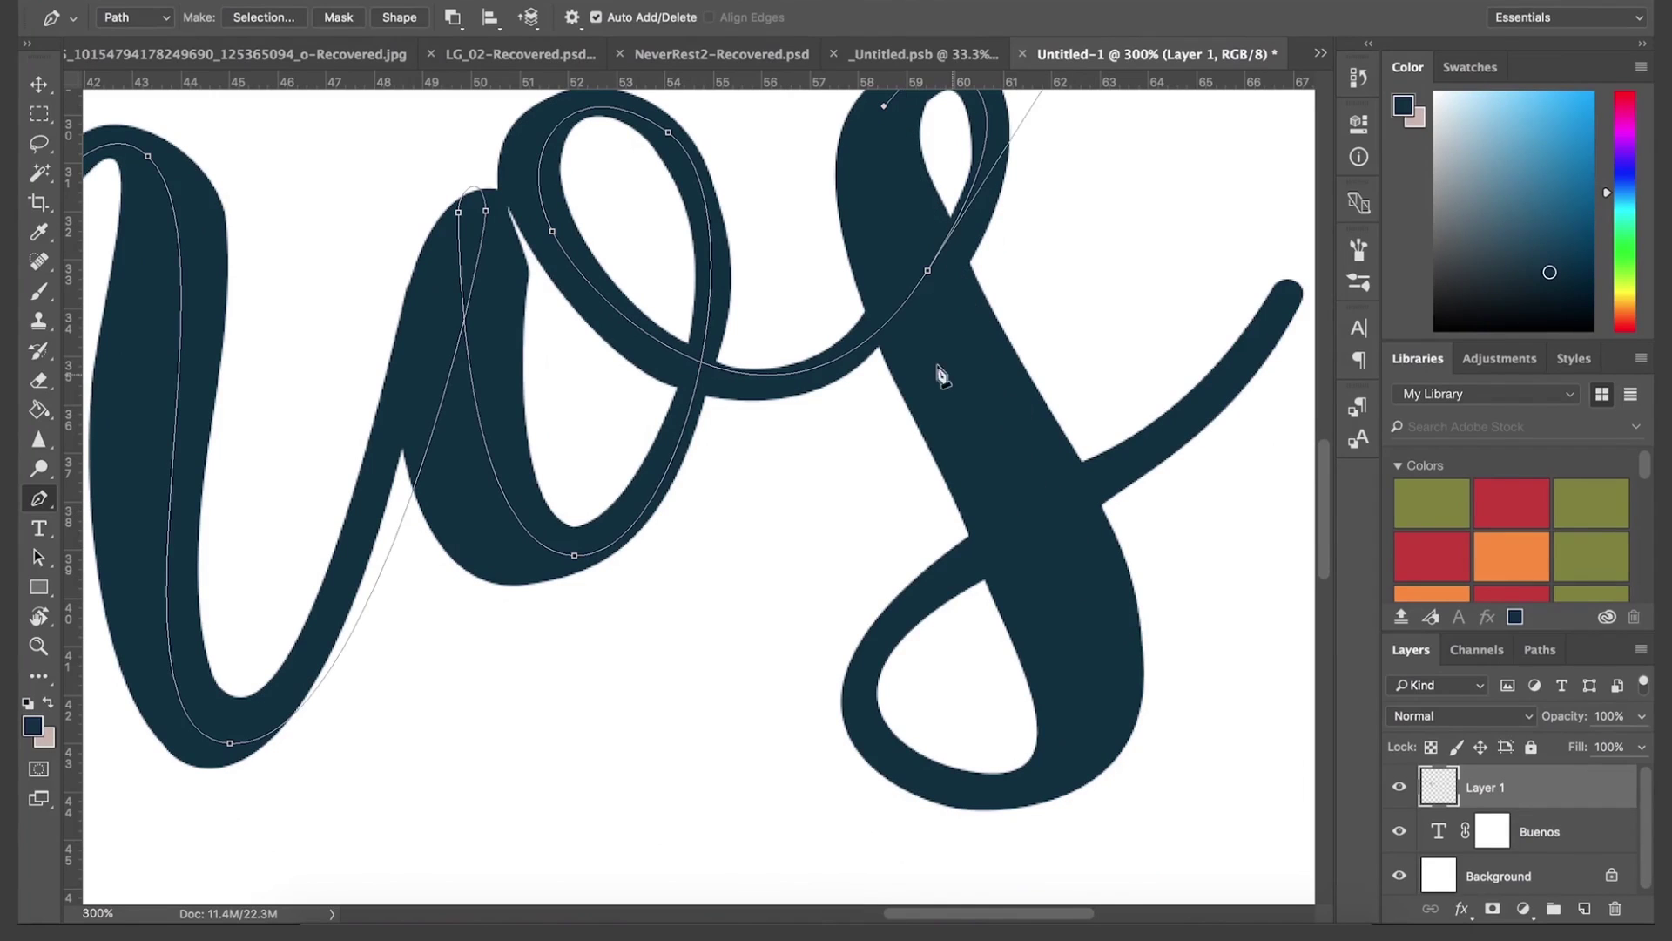
{"action": "left_click_drag", "start_coordinate": [901, 242], "coordinate": [938, 307]}
{"action": "scroll", "coordinate": [939, 313], "scroll_direction": "up", "scroll_amount": 2}
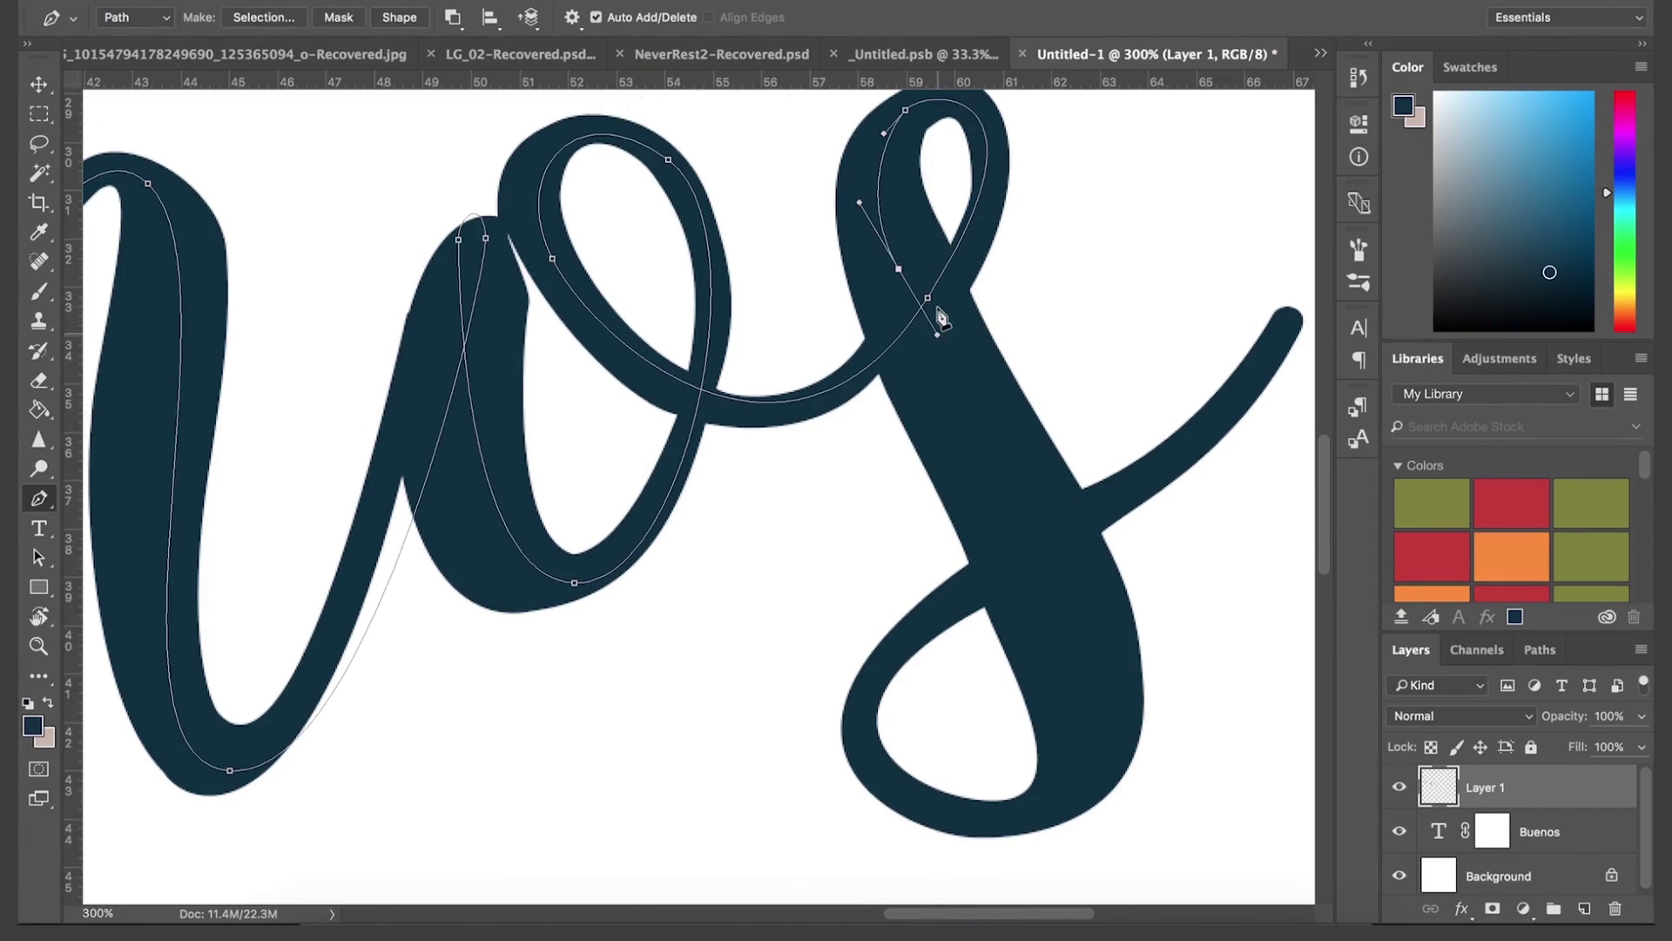
Continue the path down the thick stroke of the s and around its lower loop
{"action": "scroll", "coordinate": [940, 318], "scroll_direction": "down", "scroll_amount": 3}
{"action": "scroll", "coordinate": [940, 318], "scroll_direction": "right", "scroll_amount": 1}
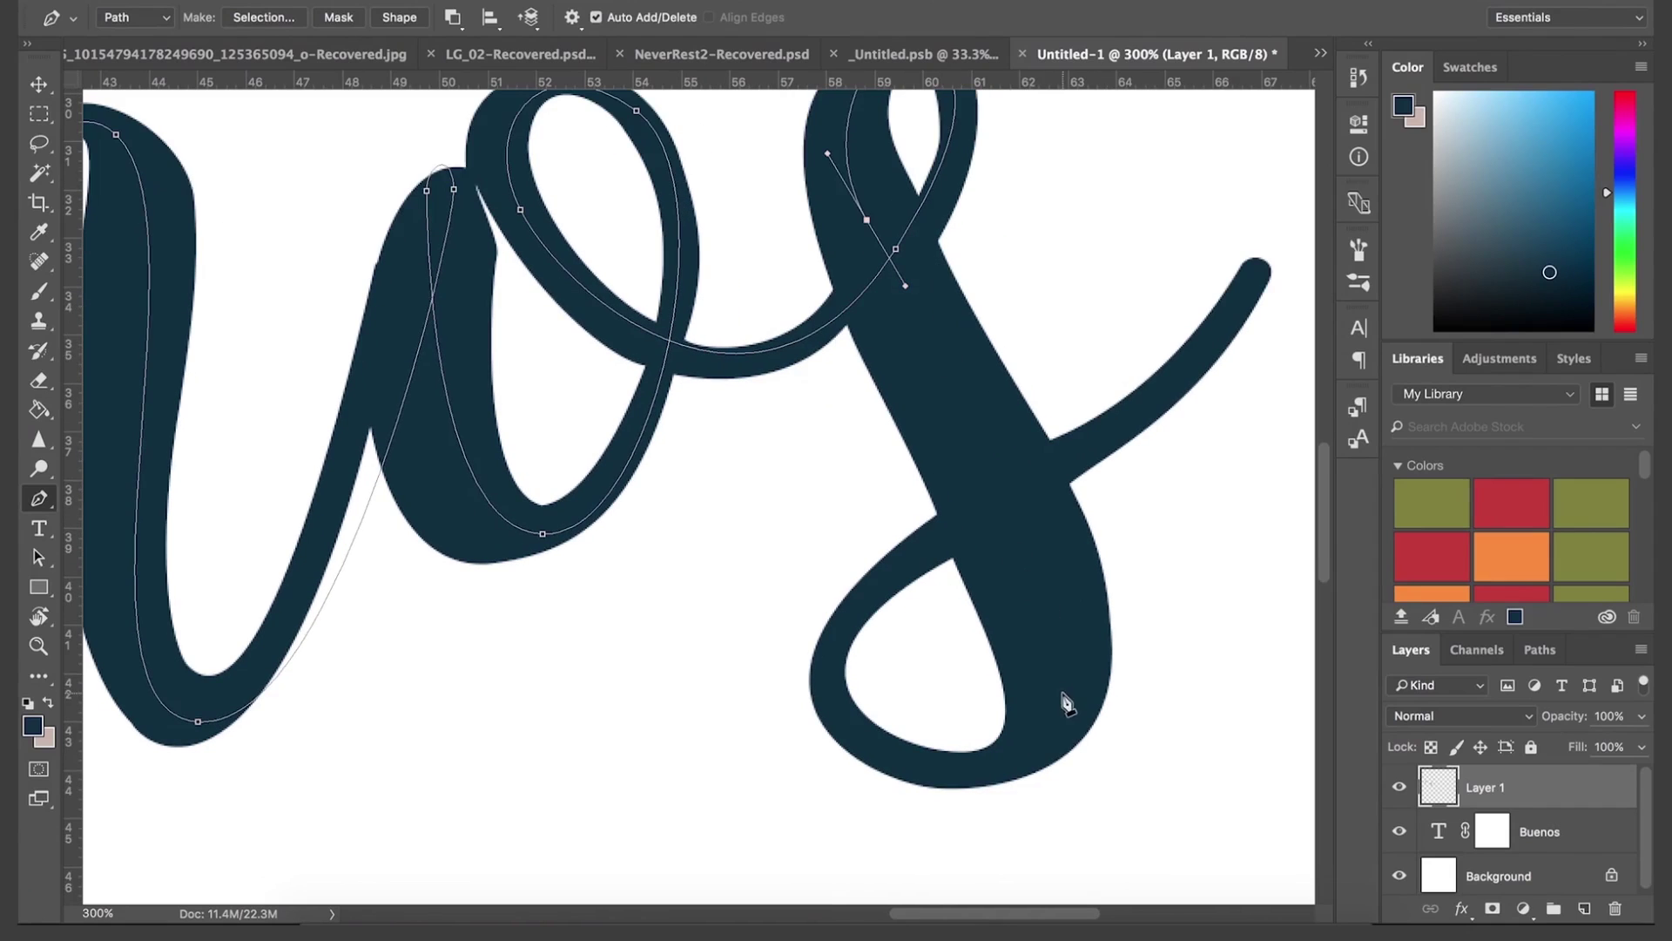
{"action": "mouse_move", "coordinate": [1044, 741]}
{"action": "left_mouse_down"}
{"action": "mouse_move", "coordinate": [978, 799]}
{"action": "mouse_move", "coordinate": [956, 861]}
{"action": "mouse_move", "coordinate": [942, 852]}
{"action": "left_mouse_up"}
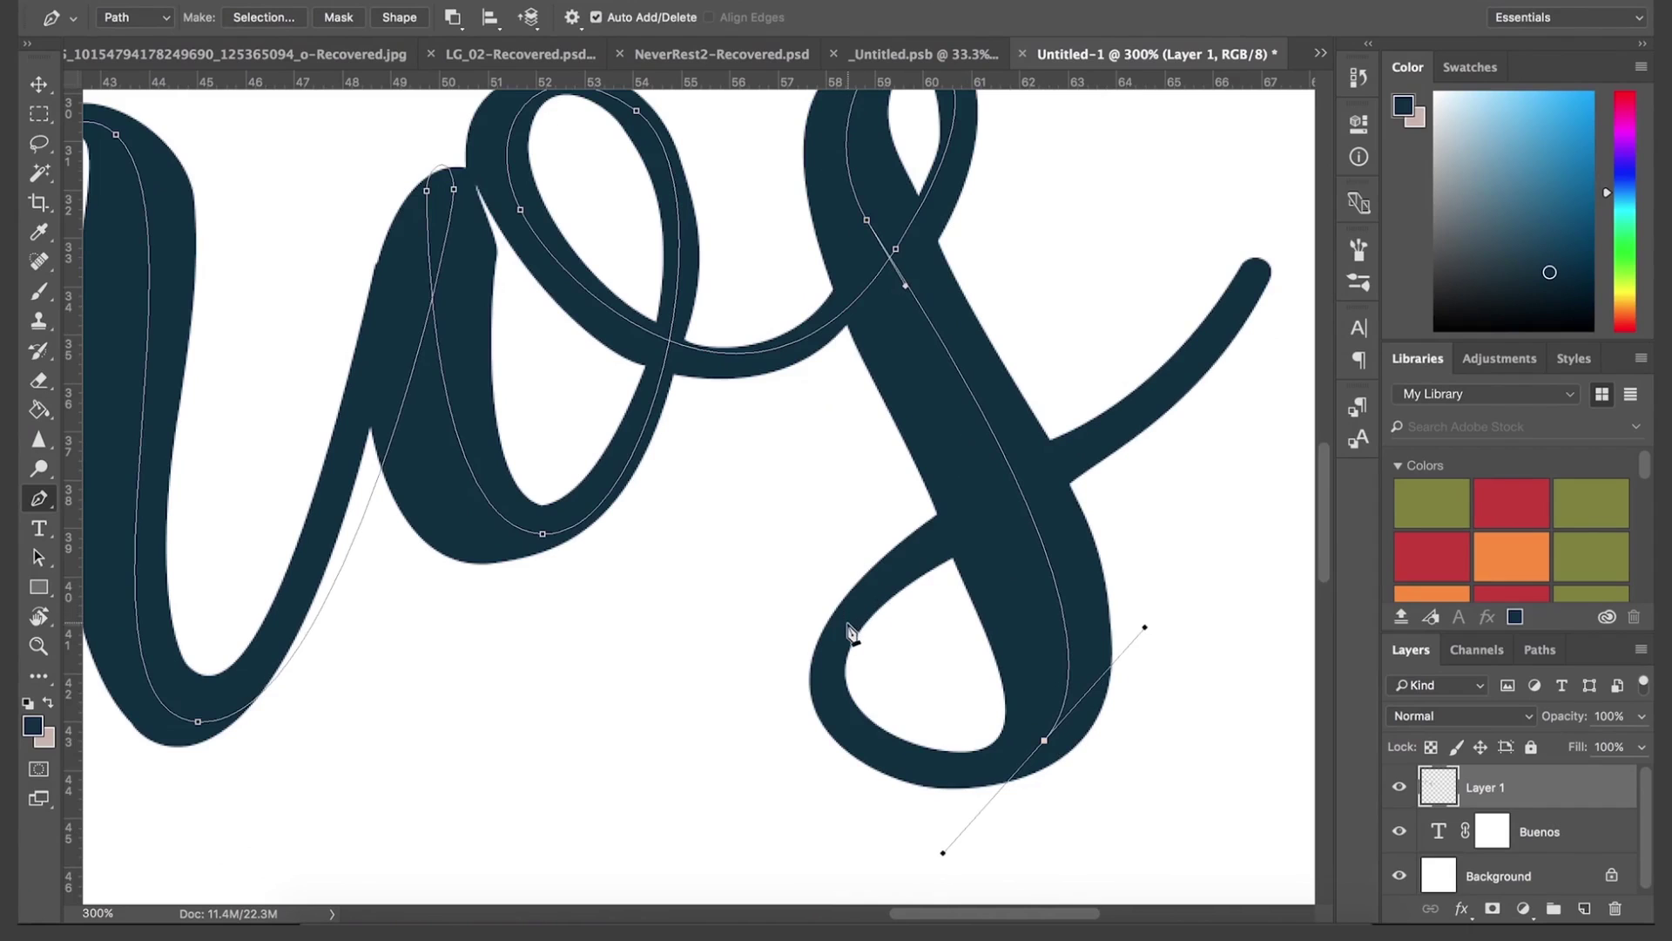
{"action": "left_click_drag", "start_coordinate": [848, 625], "coordinate": [912, 547]}
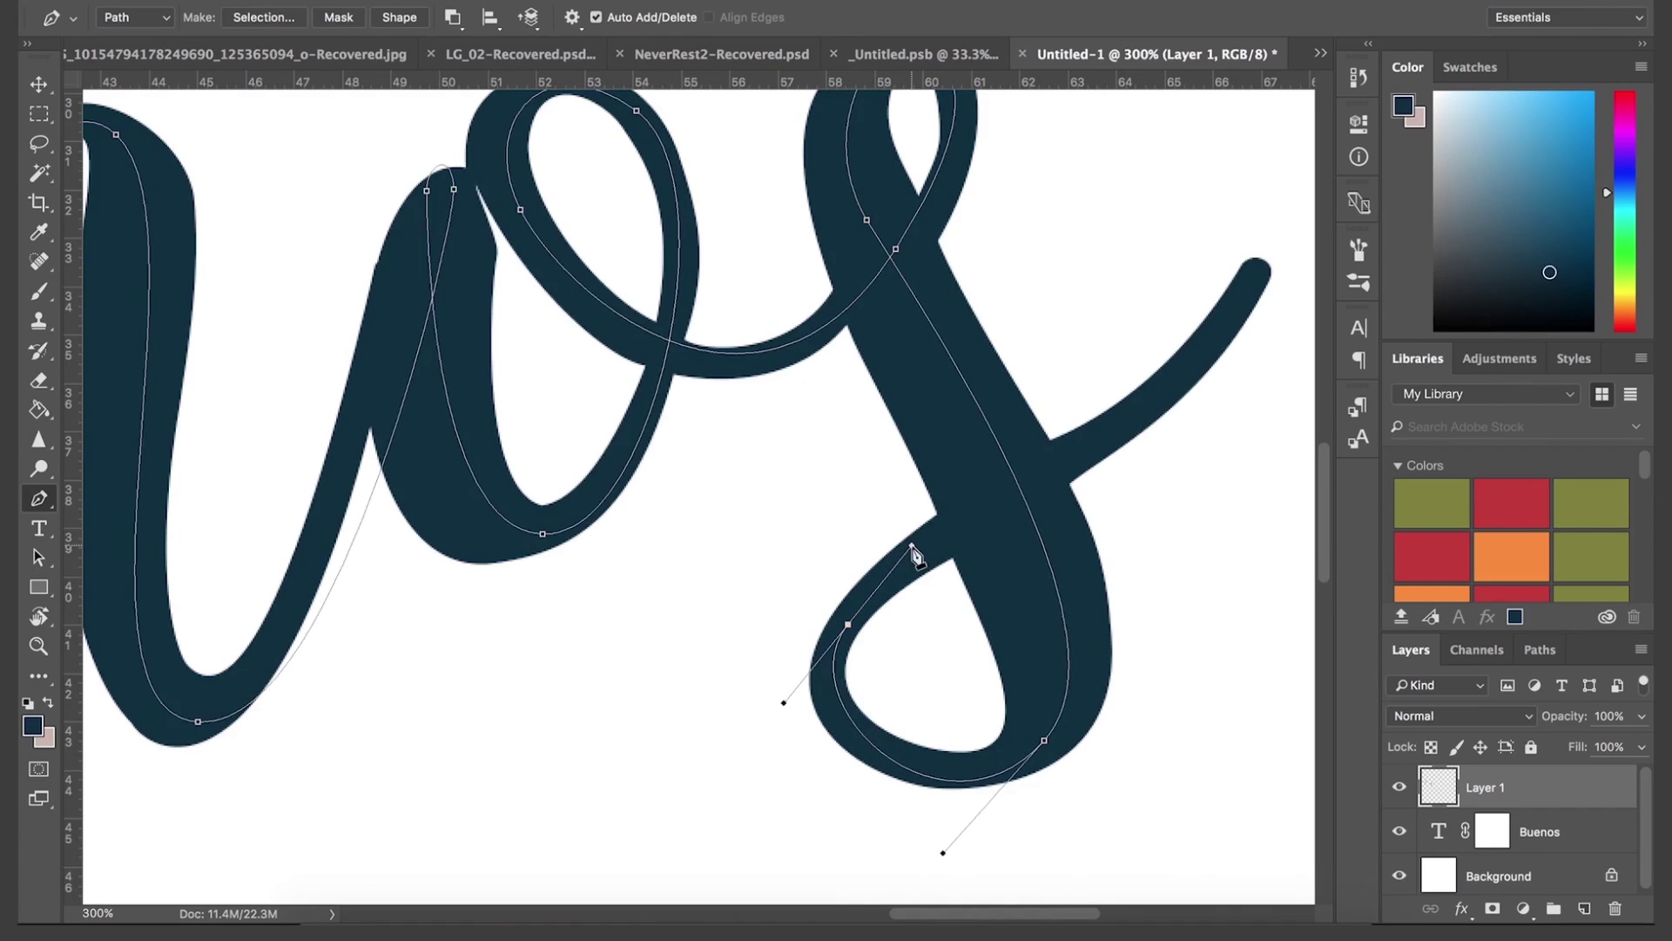
End the path at the tip of the s's tail and adjust the curve handles so the segment follows the stroke
{"action": "scroll", "coordinate": [916, 558], "scroll_direction": "right", "scroll_amount": 5}
{"action": "scroll", "coordinate": [916, 557], "scroll_direction": "up", "scroll_amount": 1}
{"action": "mouse_move", "coordinate": [1084, 294]}
{"action": "left_mouse_down"}
{"action": "mouse_move", "coordinate": [1083, 134]}
{"action": "mouse_move", "coordinate": [1108, 150]}
{"action": "left_mouse_up"}
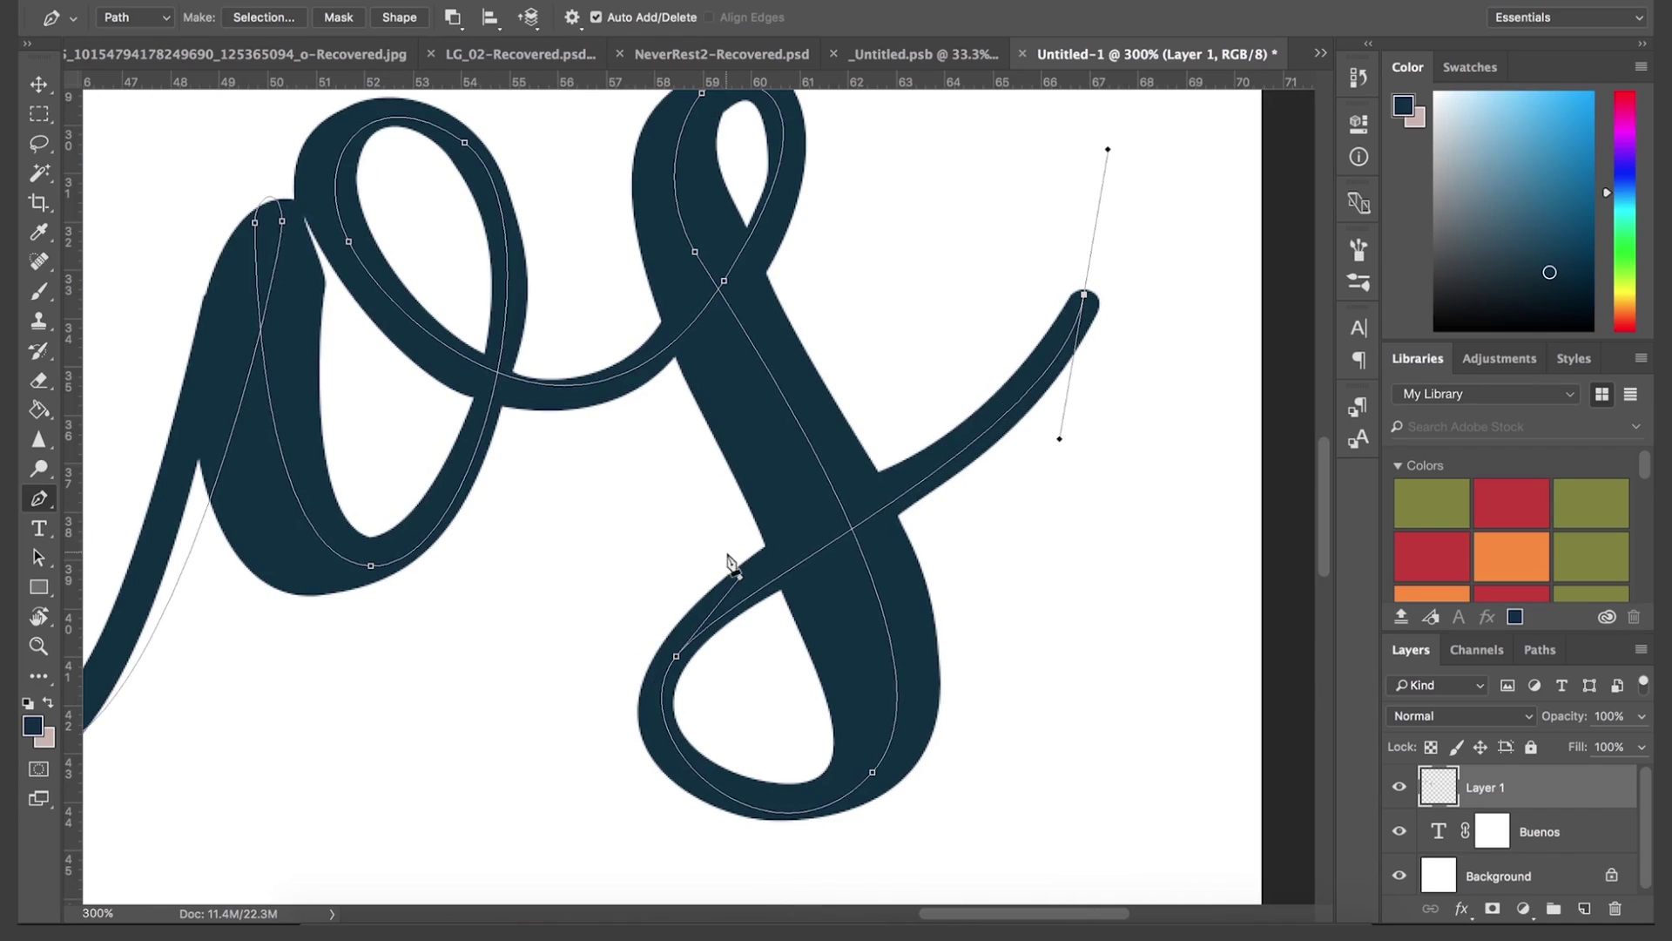
{"action": "left_click_drag", "start_coordinate": [740, 578], "coordinate": [771, 530]}
{"action": "left_click_drag", "start_coordinate": [1060, 440], "coordinate": [1053, 487]}
Hide Layer 1 and the Buenos text layer so only the traced path shows on the canvas
{"action": "key", "text": "z"}
{"action": "left_click", "coordinate": [643, 481], "text": "alt"}
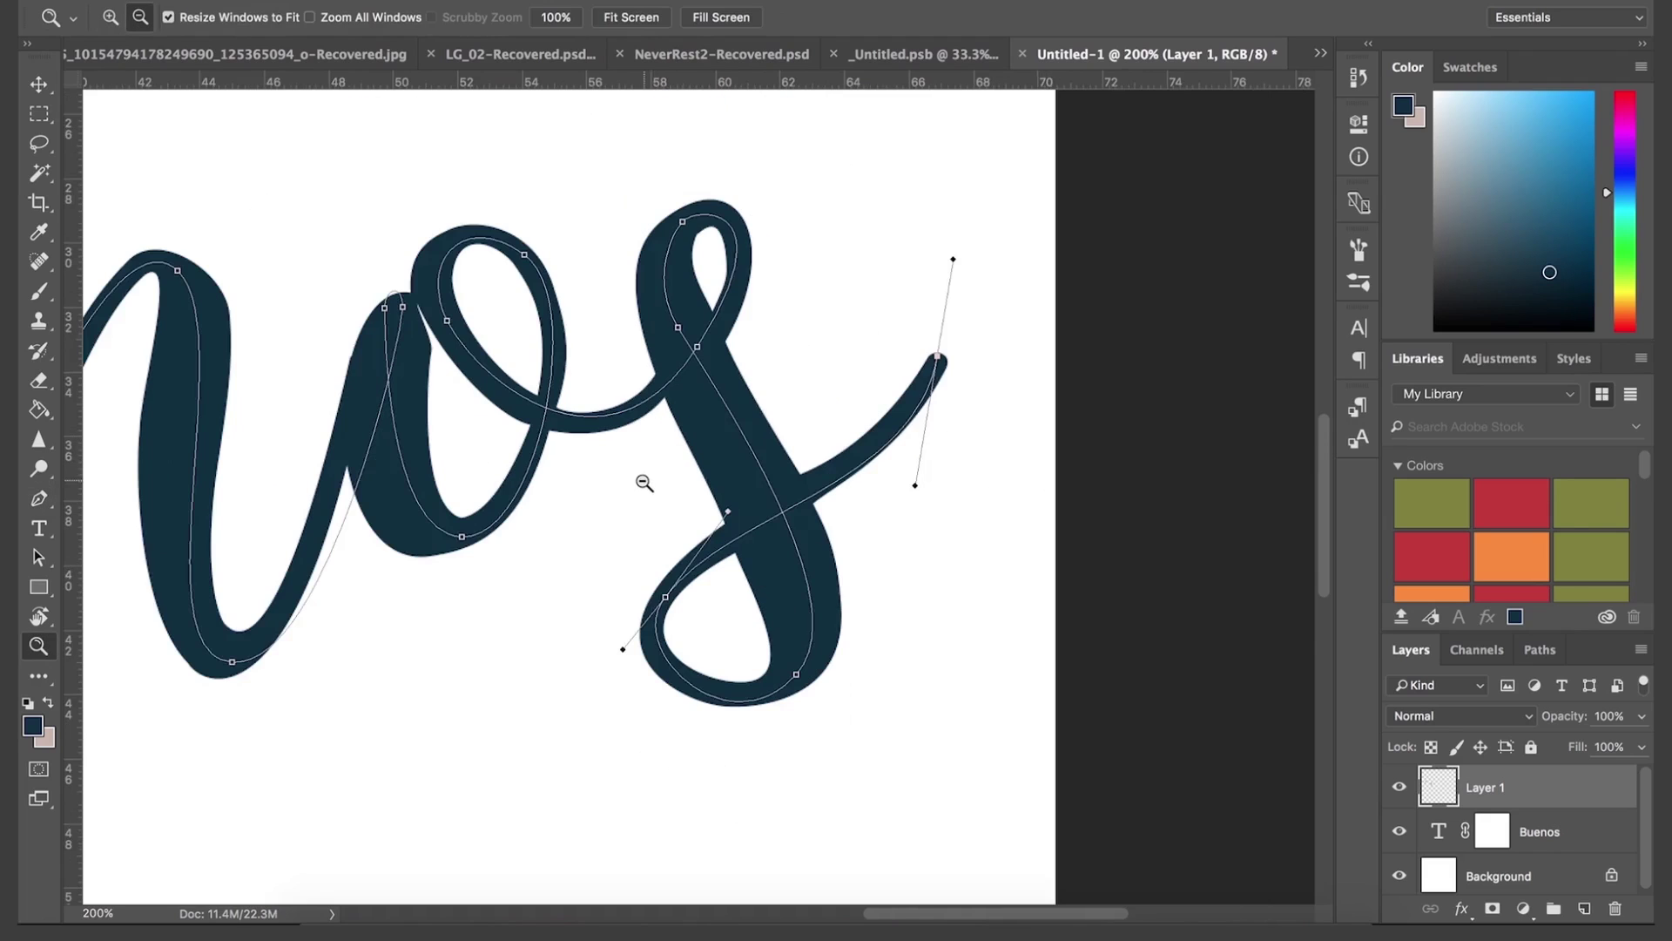
{"action": "left_click", "coordinate": [633, 488], "text": "alt"}
{"action": "scroll", "coordinate": [496, 454], "scroll_direction": "left", "scroll_amount": 10}
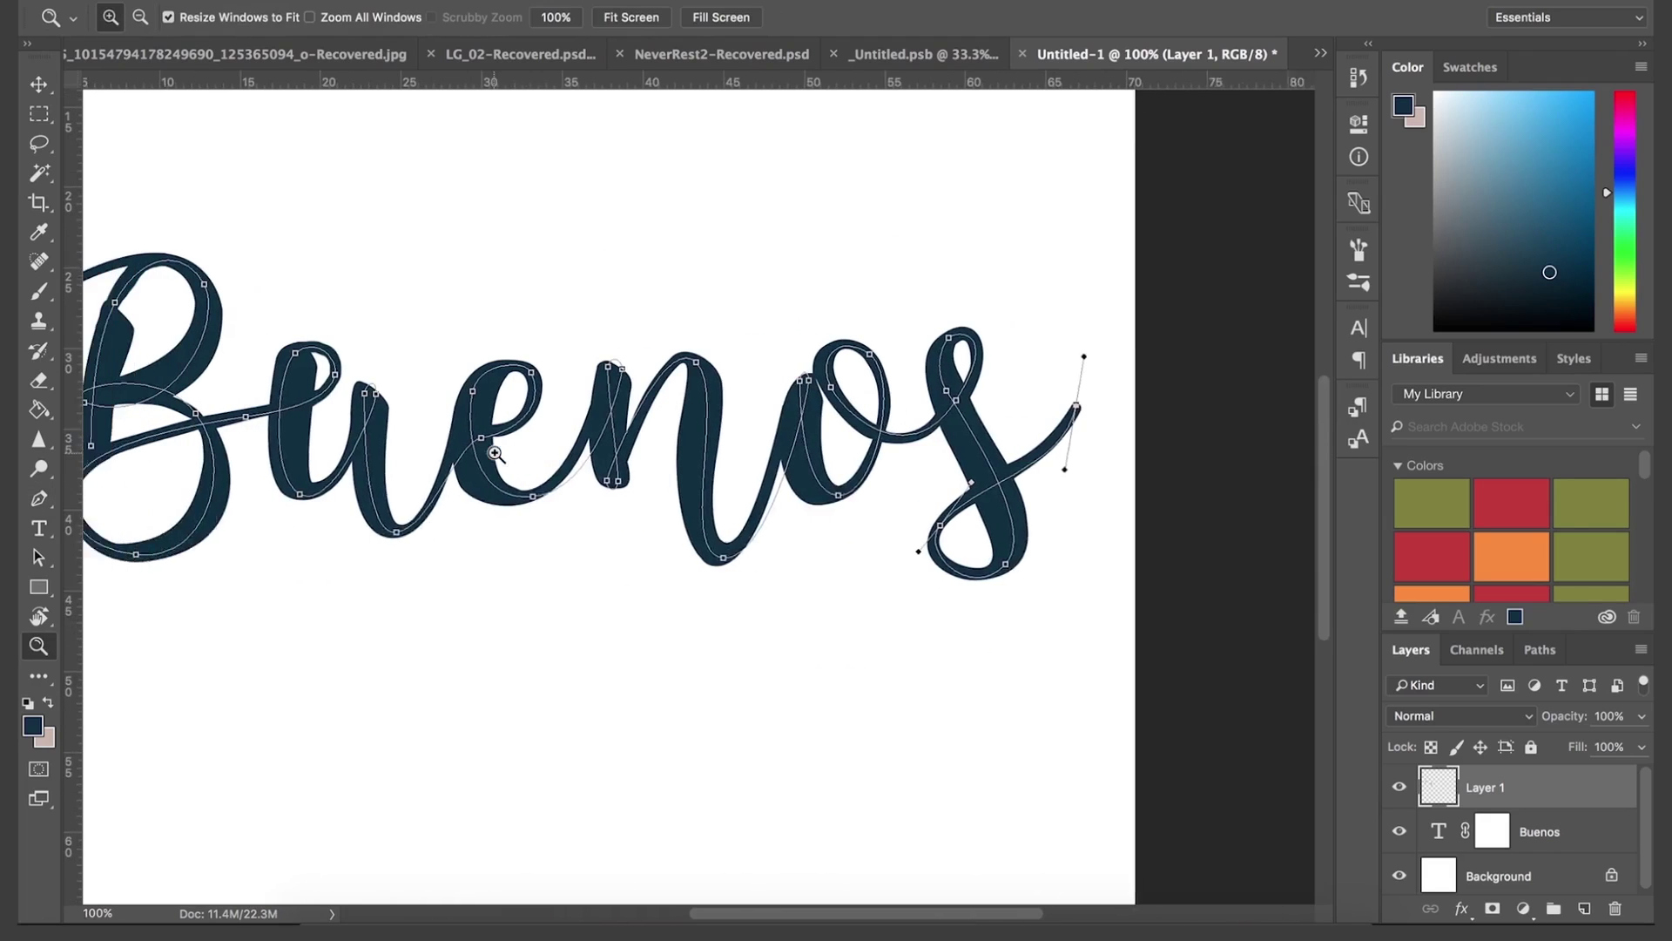
{"action": "left_click", "coordinate": [547, 447], "text": "alt"}
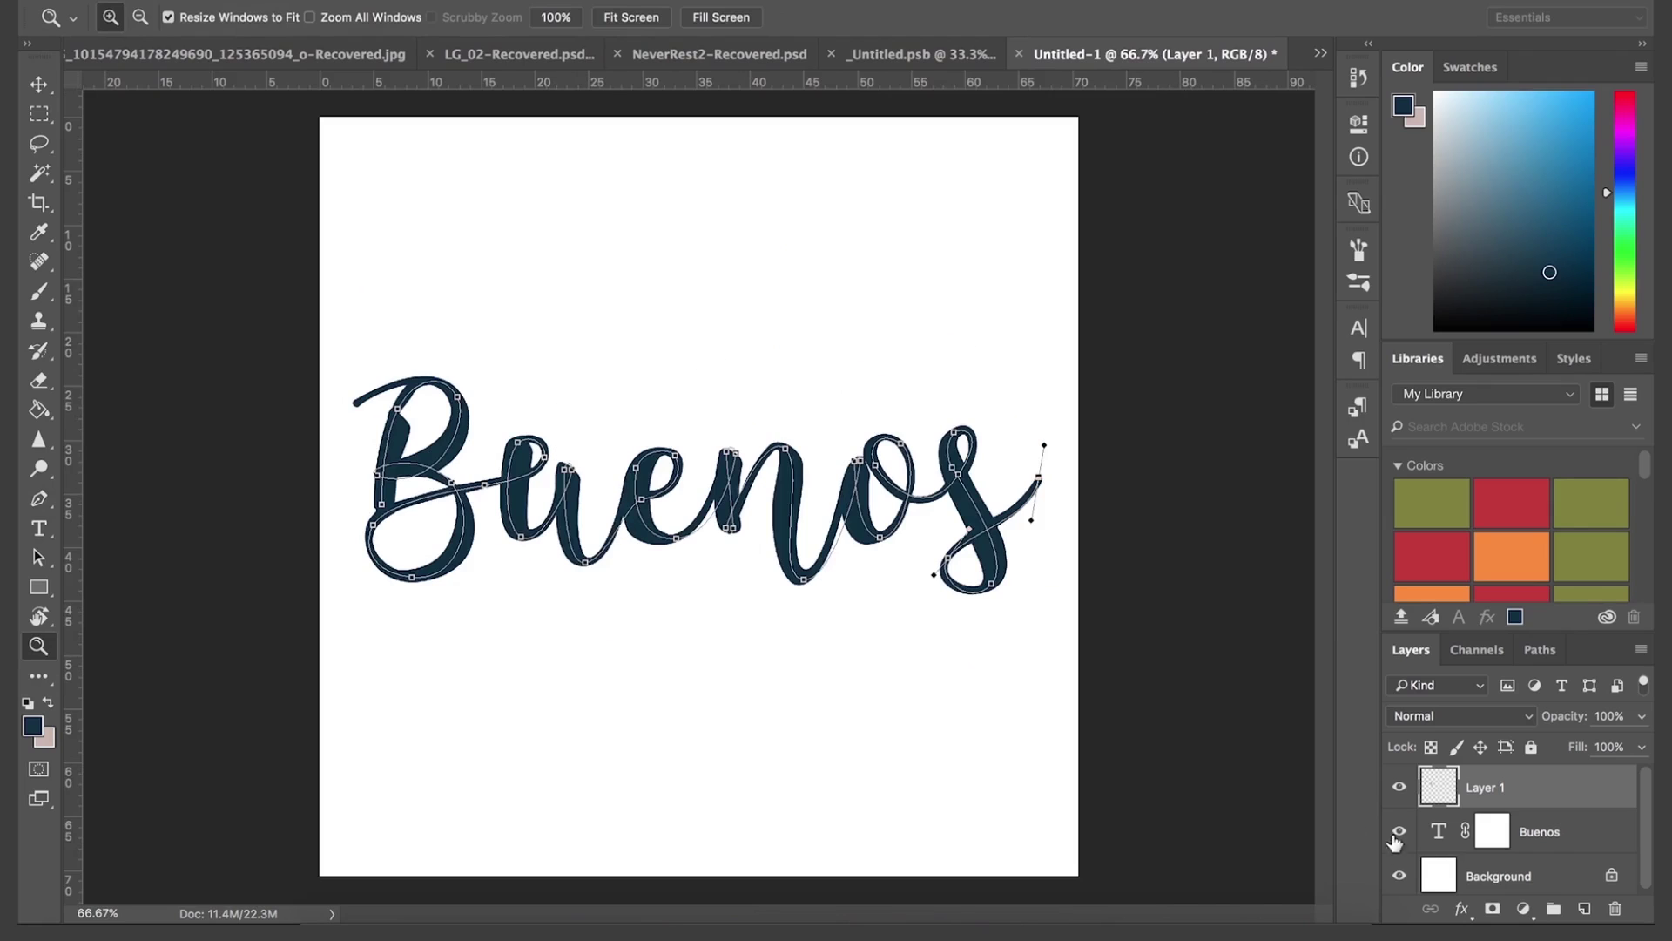
{"action": "left_click_drag", "start_coordinate": [1404, 832], "coordinate": [1400, 786]}
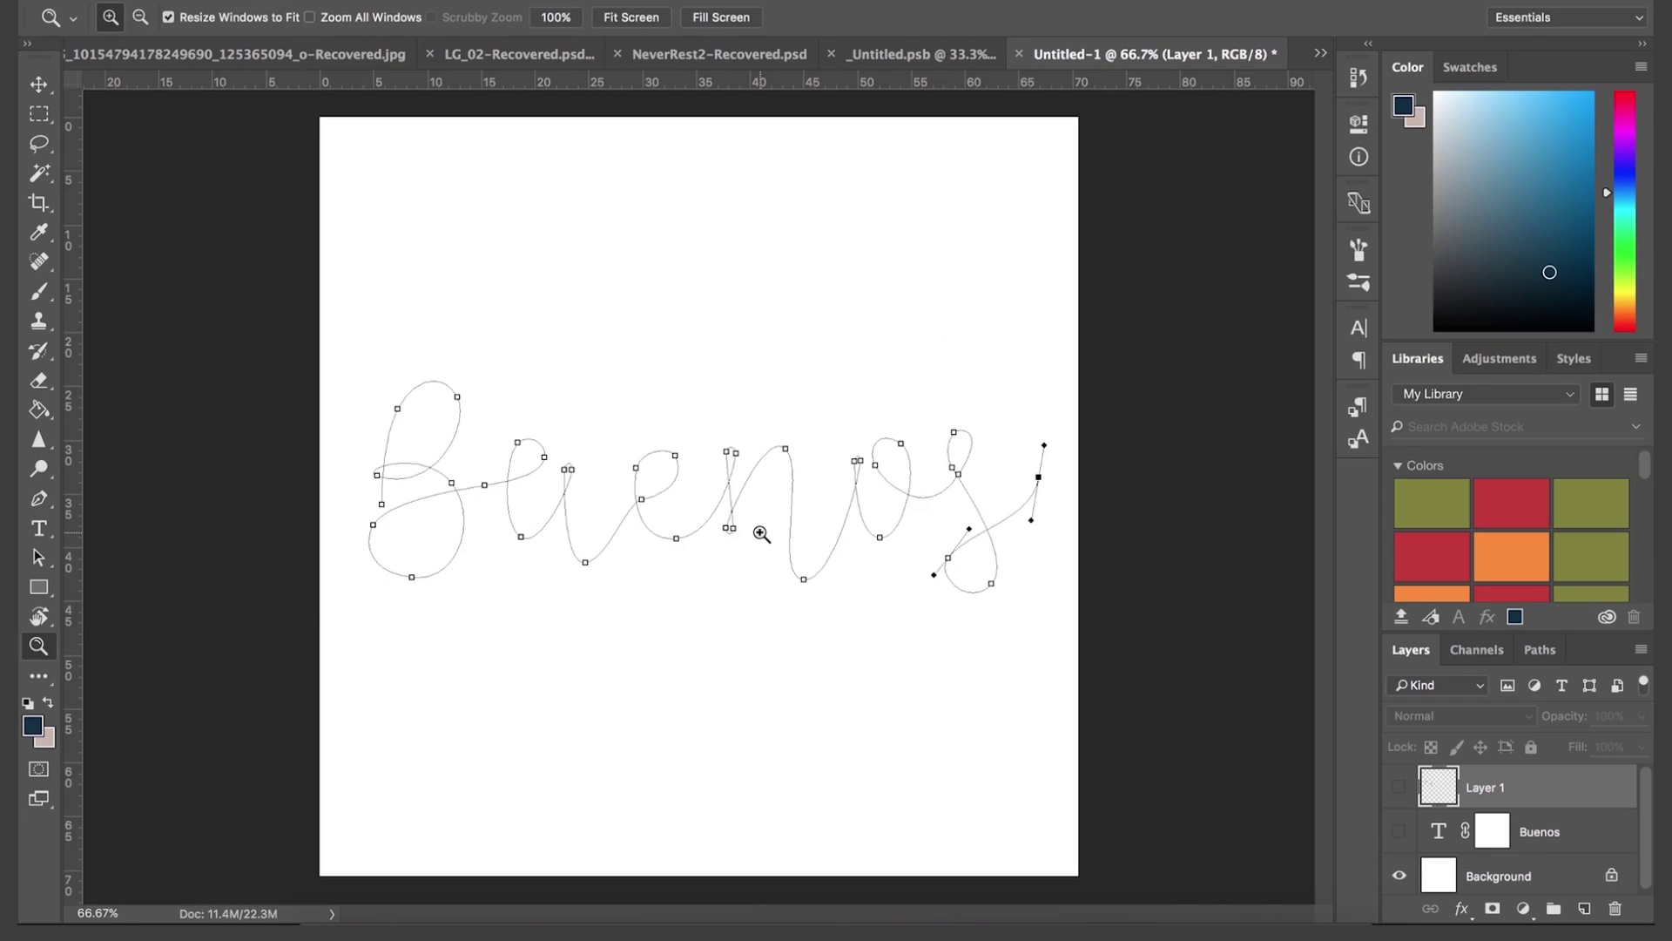
Export the traced Buenos path to an Illustrator file
{"action": "key", "text": "p"}
{"action": "left_click", "coordinate": [218, 0]}
{"action": "mouse_move", "coordinate": [253, 269]}
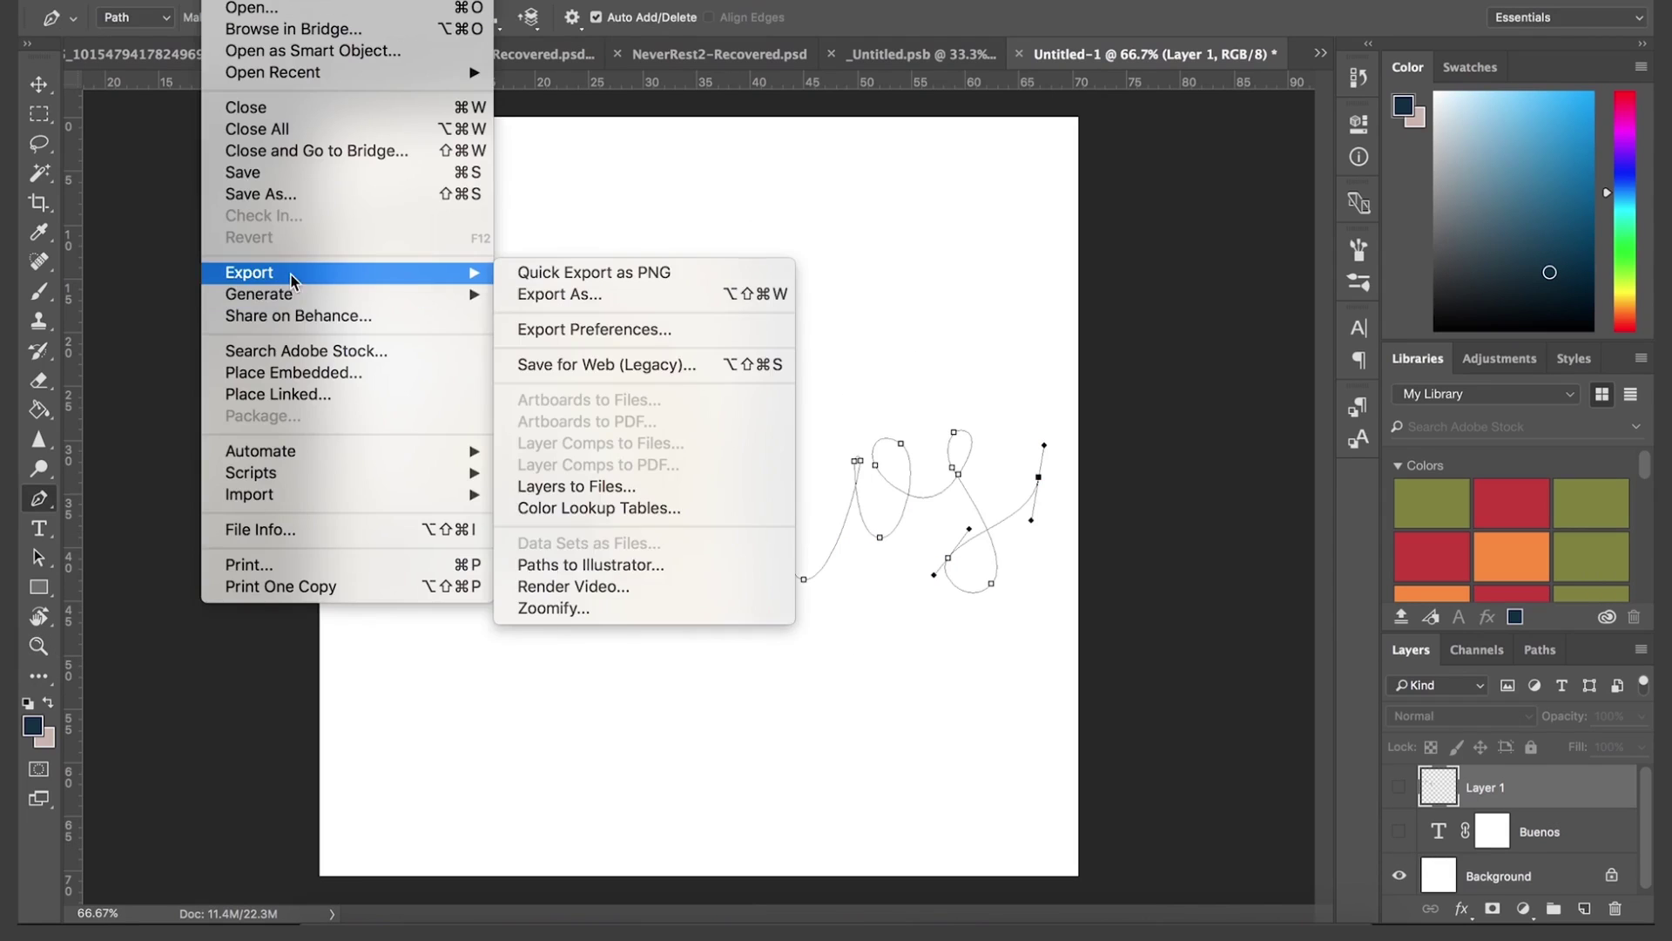
{"action": "left_click", "coordinate": [585, 564]}
{"action": "left_click", "coordinate": [983, 298]}
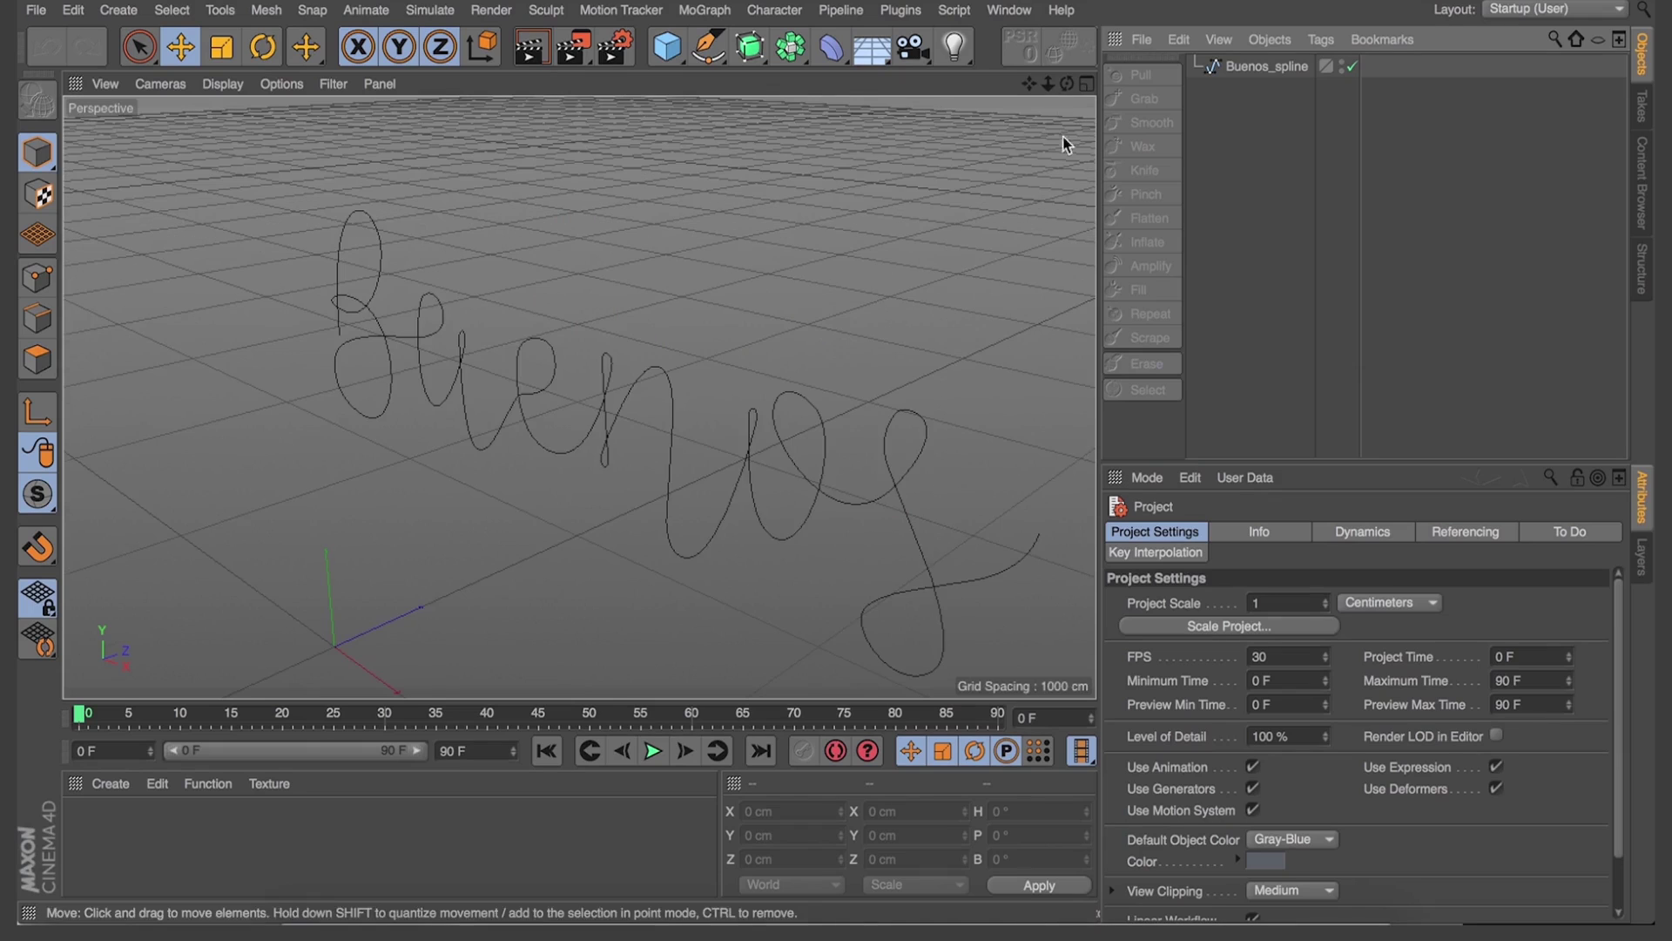
In Cinema 4D, centre Buenos_spline at the origin by setting its X and Y positions to 0 cm
{"action": "scroll", "coordinate": [579, 398], "scroll_direction": "up", "scroll_amount": 3}
{"action": "left_click_drag", "start_coordinate": [1067, 84], "coordinate": [1080, 83]}
{"action": "left_click", "coordinate": [1284, 70]}
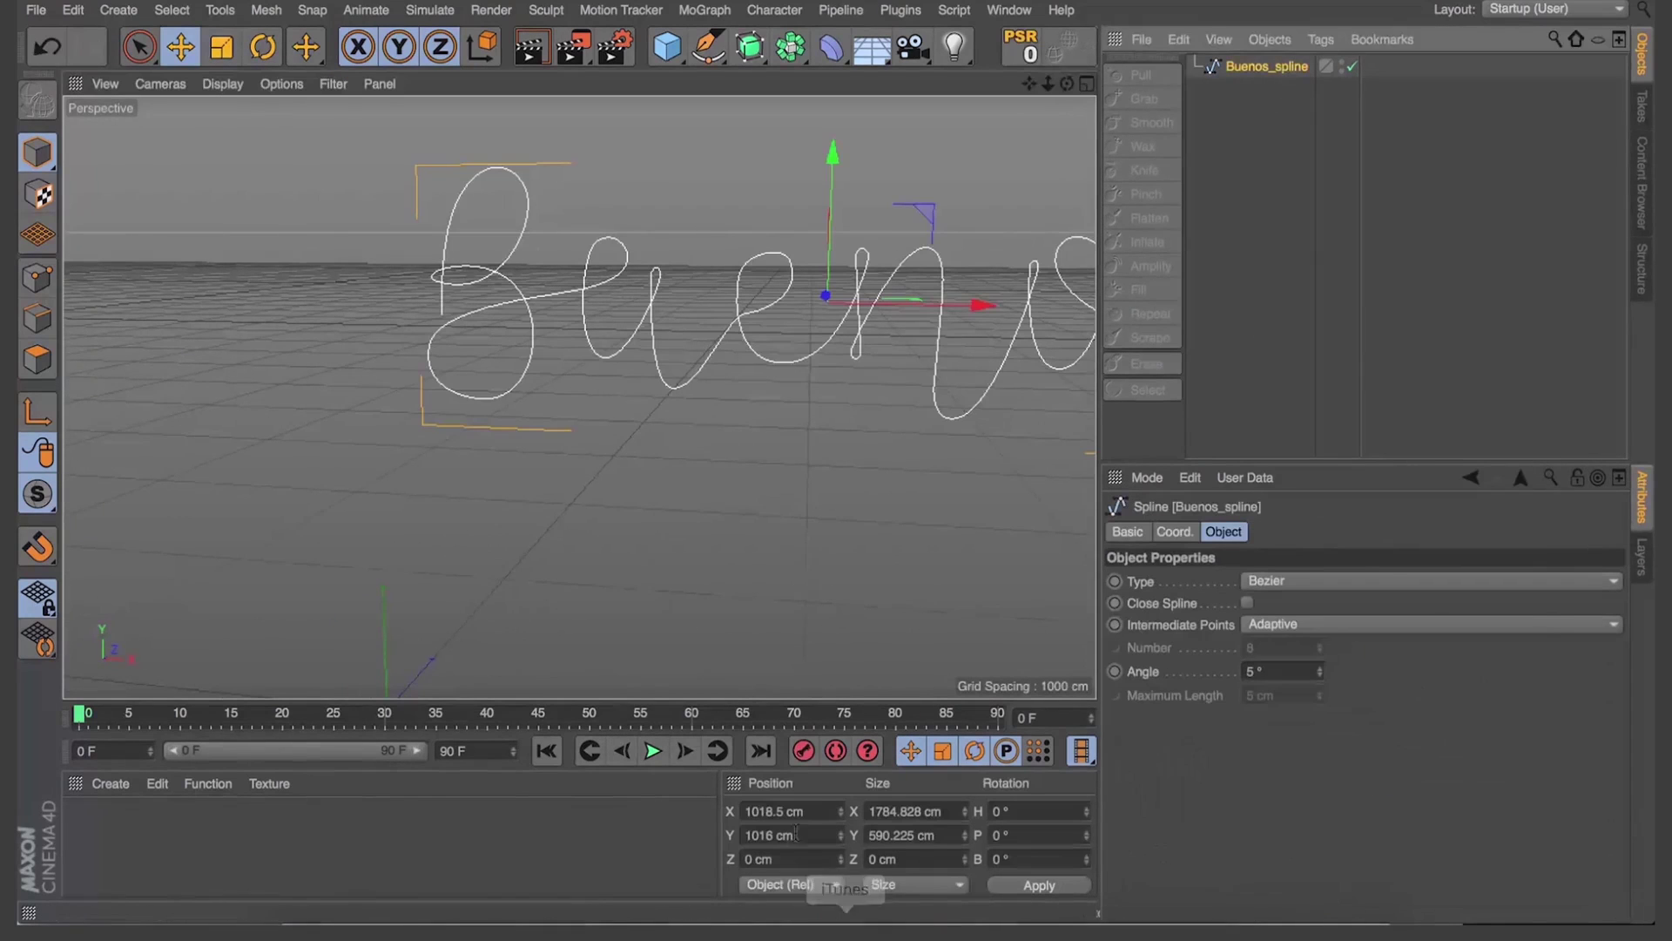
{"action": "left_click_drag", "start_coordinate": [817, 810], "coordinate": [522, 782]}
{"action": "type", "text": "0"}
{"action": "key", "text": "Tab"}
{"action": "type", "text": "0"}
{"action": "key", "text": "Return"}
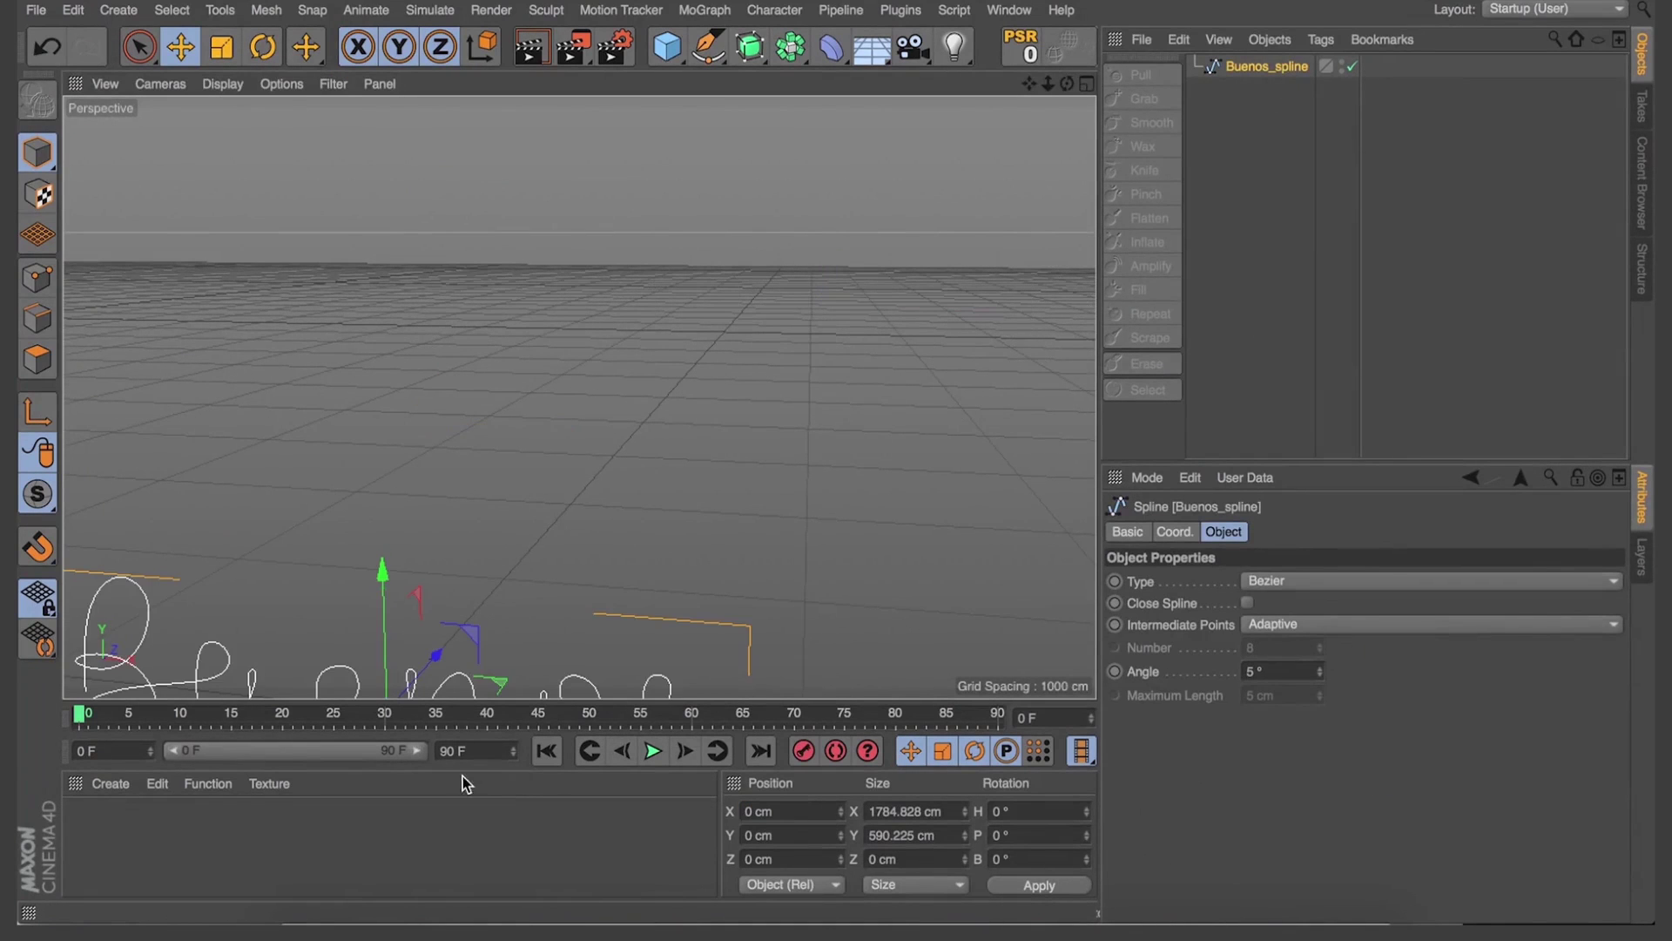
{"action": "key", "text": "h"}
{"action": "left_click_drag", "start_coordinate": [1050, 83], "coordinate": [1070, 90]}
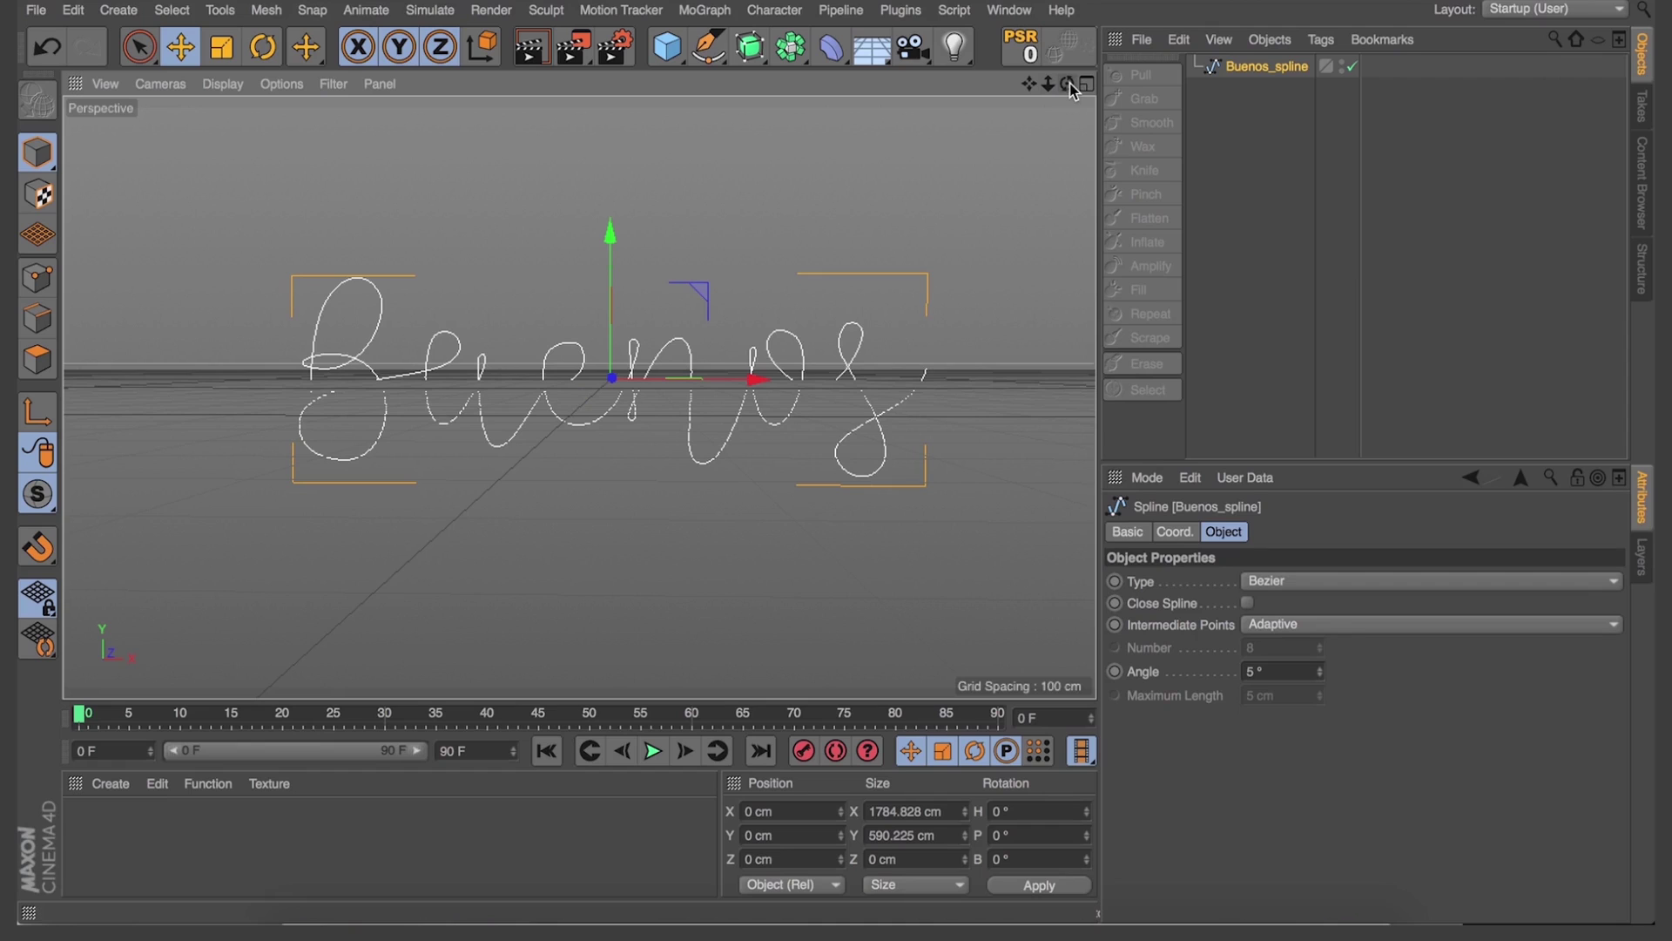
Start a new project, add a cube and stretch it to about 336 cm in Y
{"action": "key", "text": "super+n"}
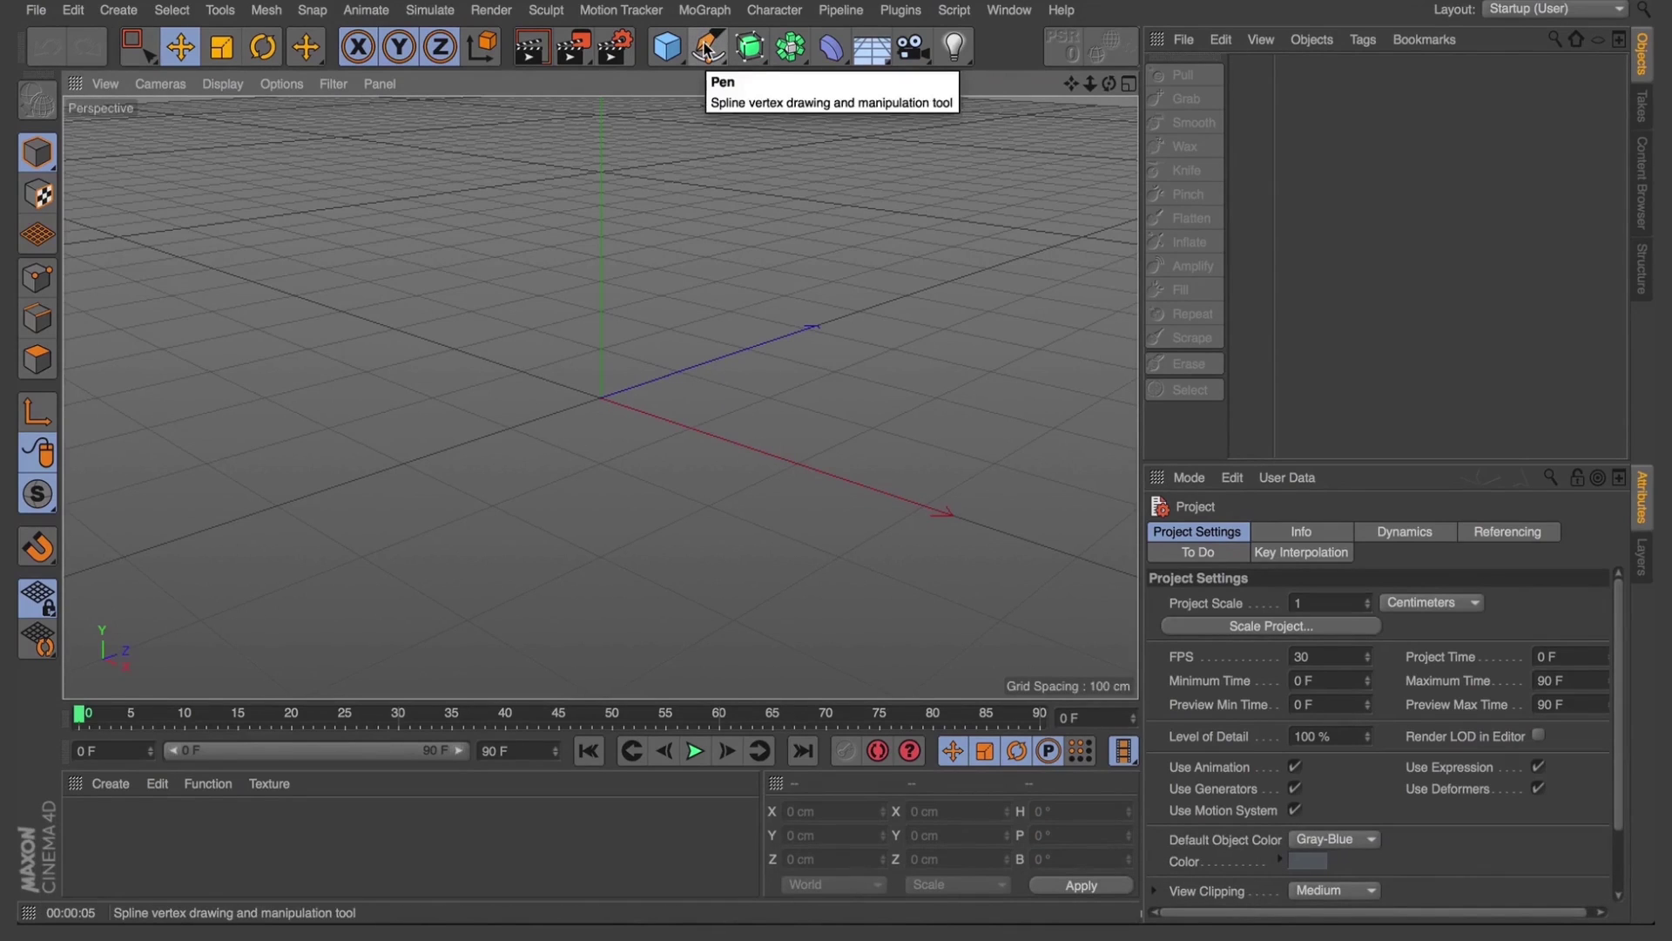
{"action": "left_click", "coordinate": [666, 49]}
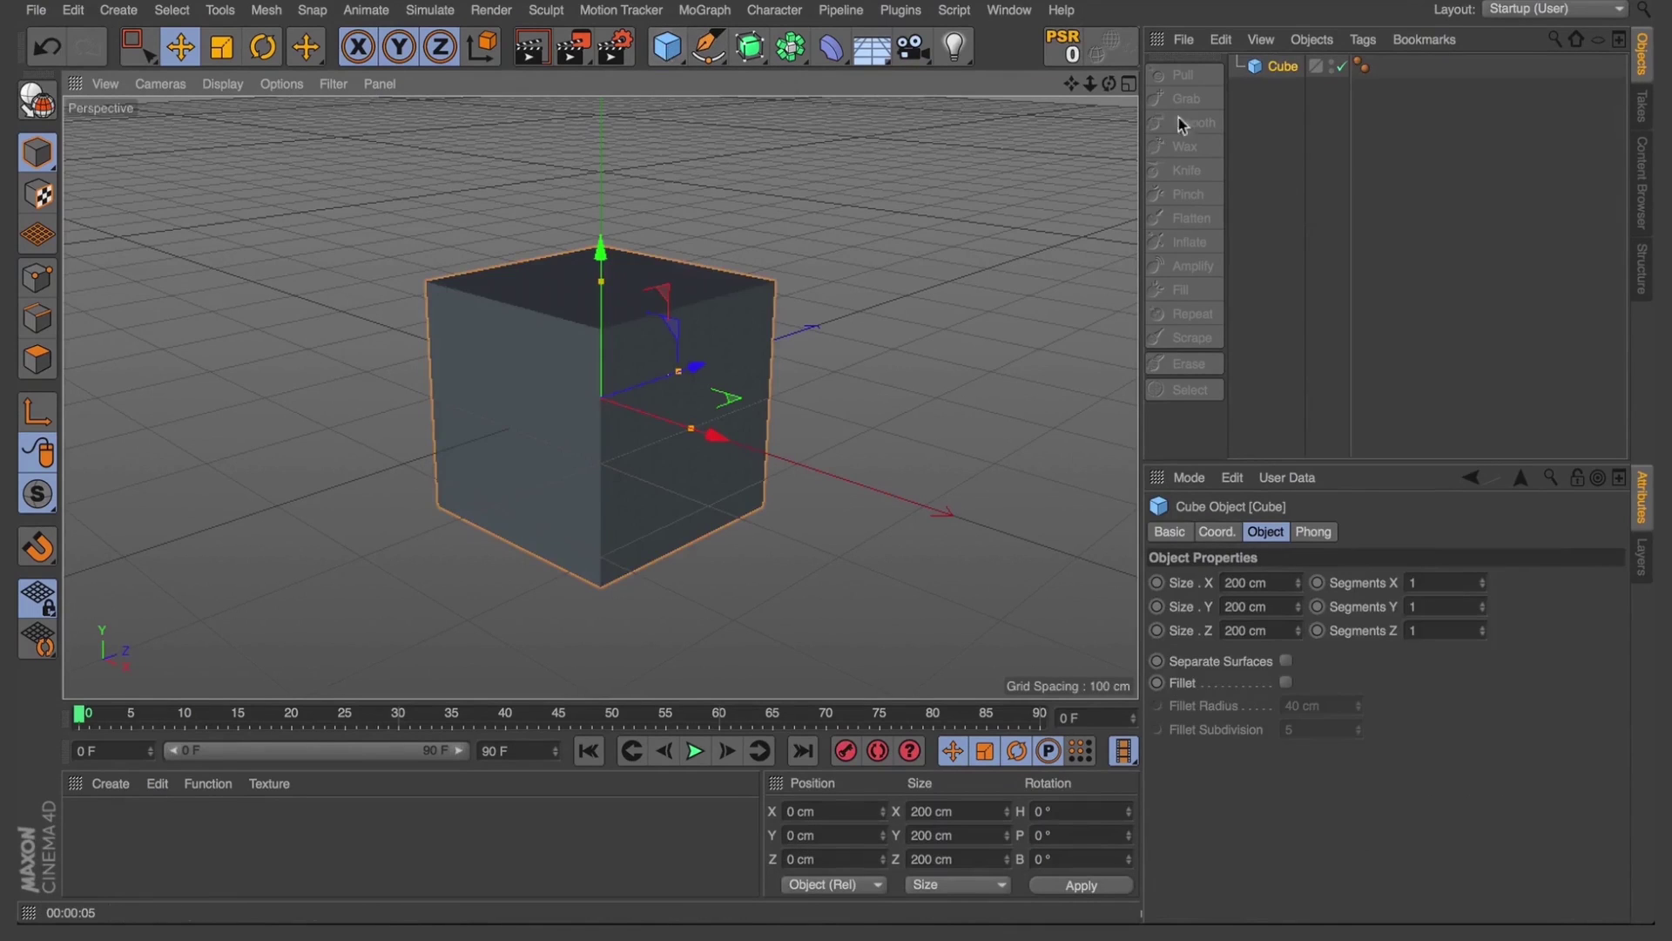
{"action": "left_click_drag", "start_coordinate": [1109, 84], "coordinate": [1158, 56]}
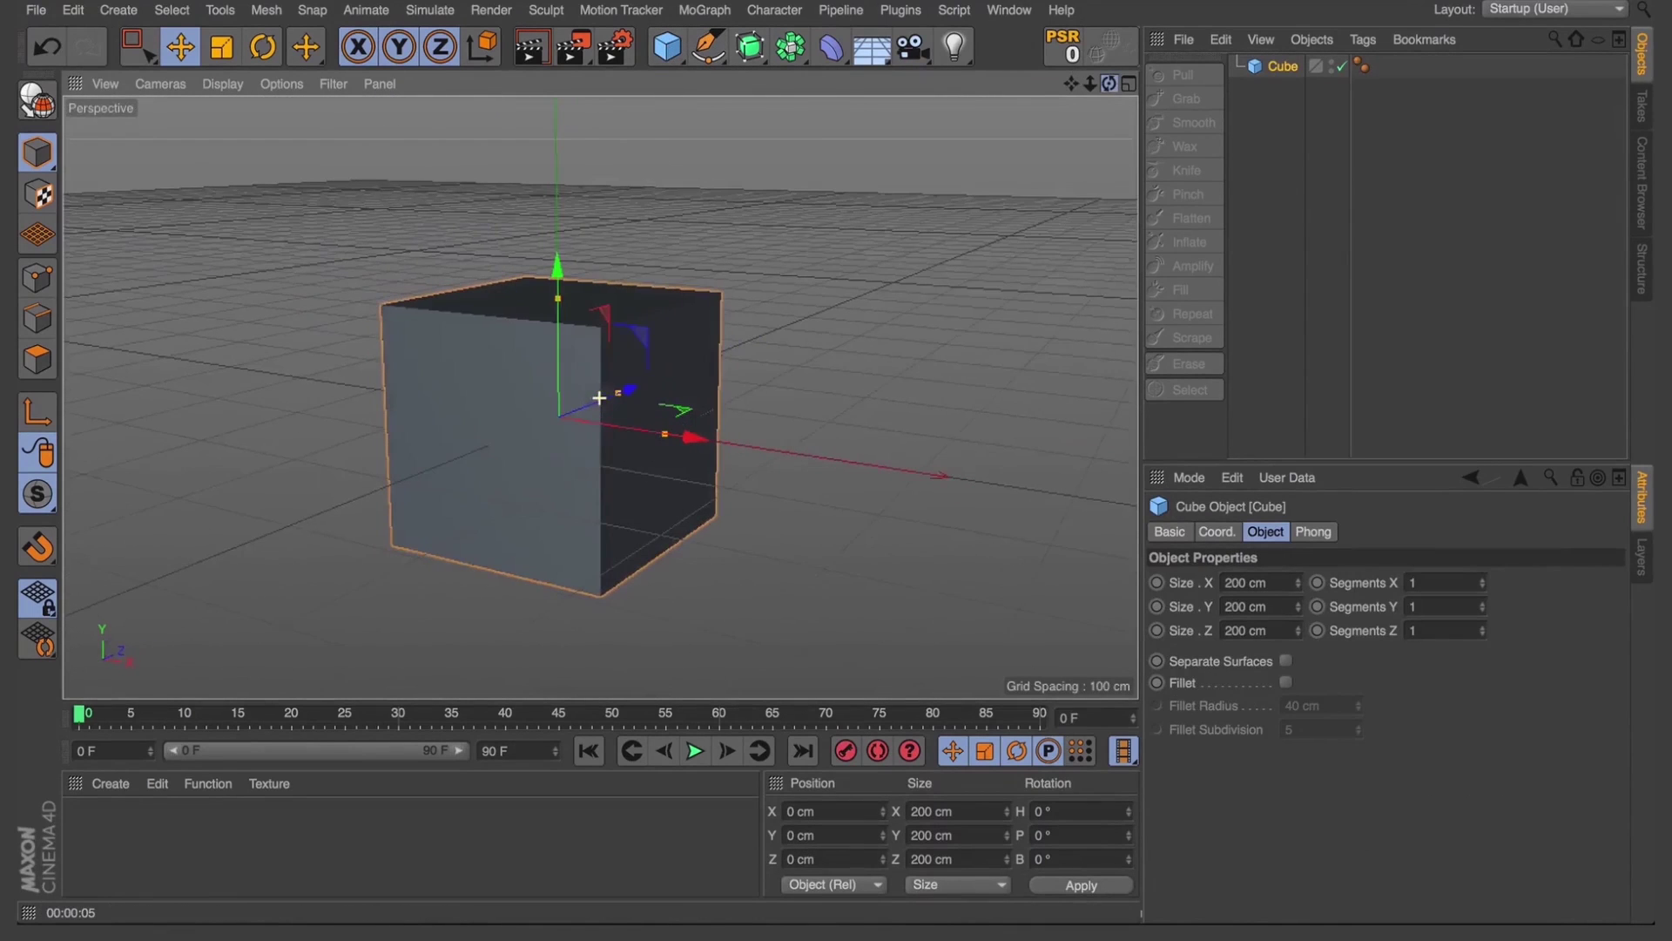
{"action": "left_click_drag", "start_coordinate": [563, 298], "coordinate": [567, 215]}
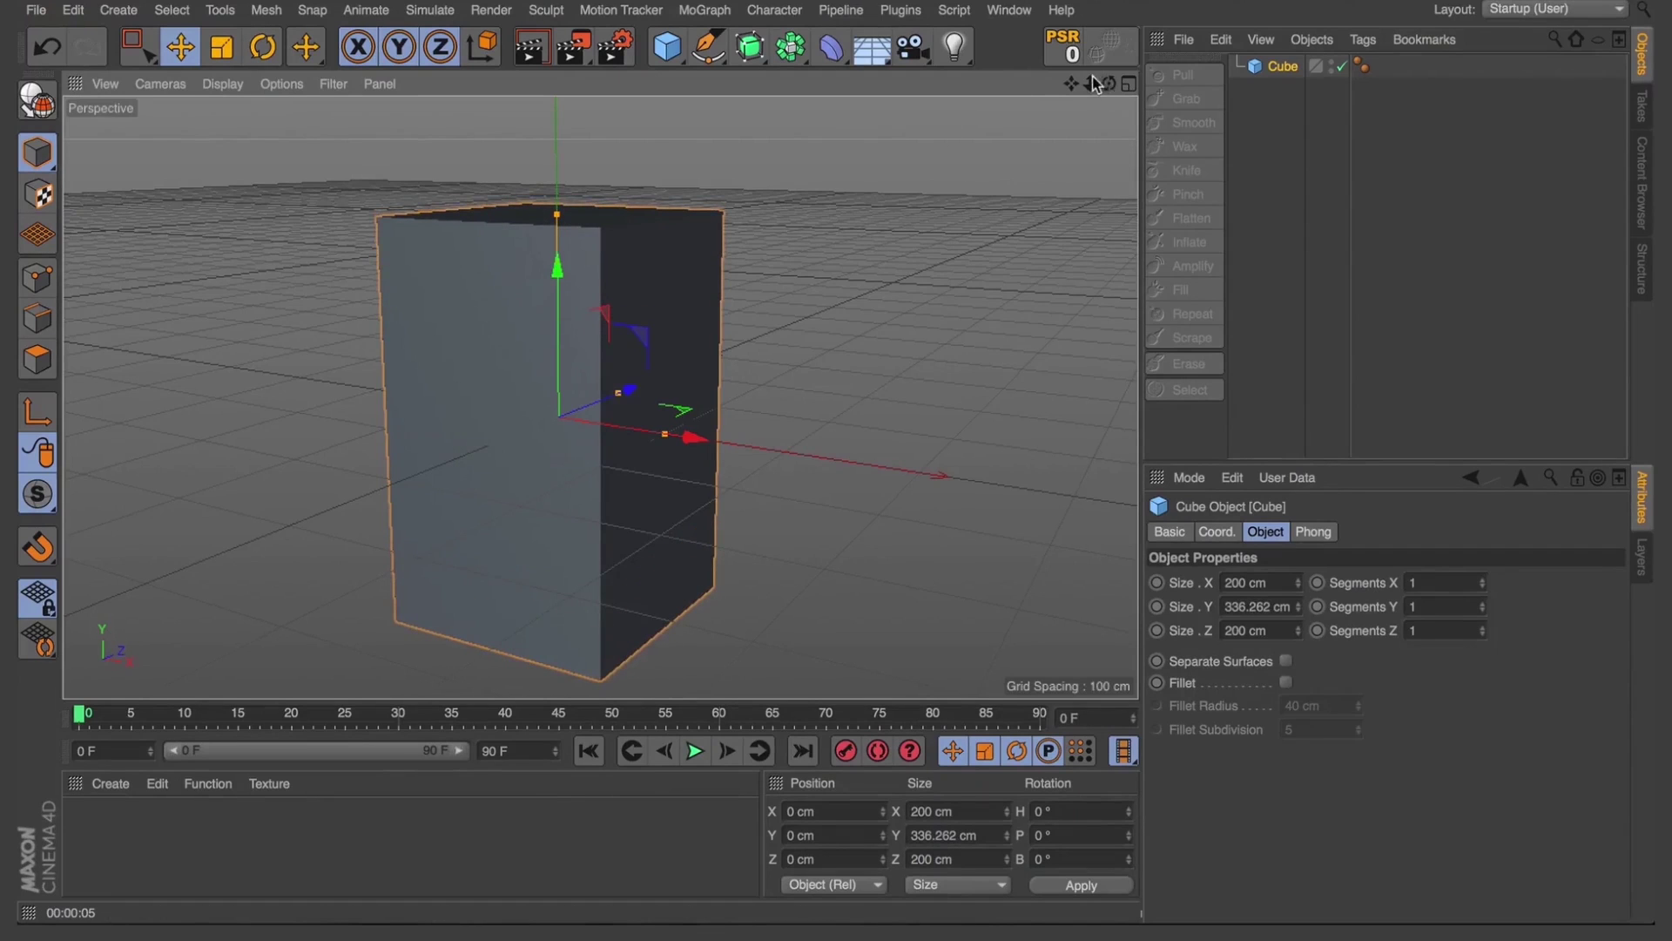
Add a Spline Wrap deformer and make it a child of the cube
{"action": "left_click_drag", "start_coordinate": [1094, 85], "coordinate": [1094, 84]}
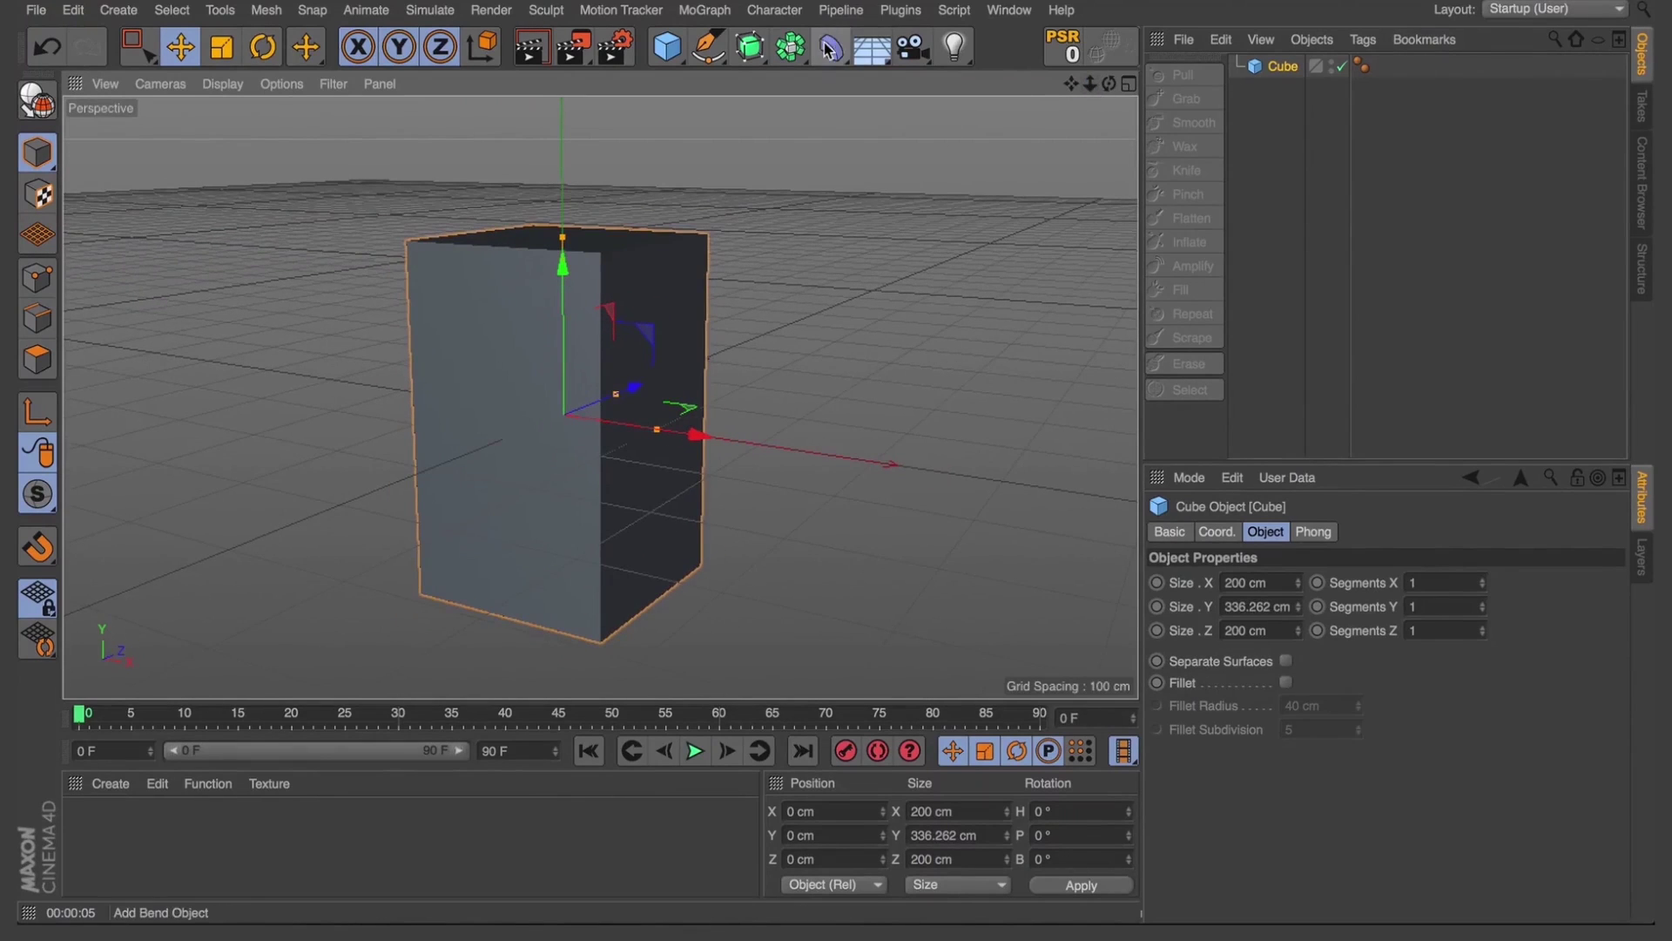
{"action": "left_click_drag", "start_coordinate": [830, 49], "coordinate": [1115, 277]}
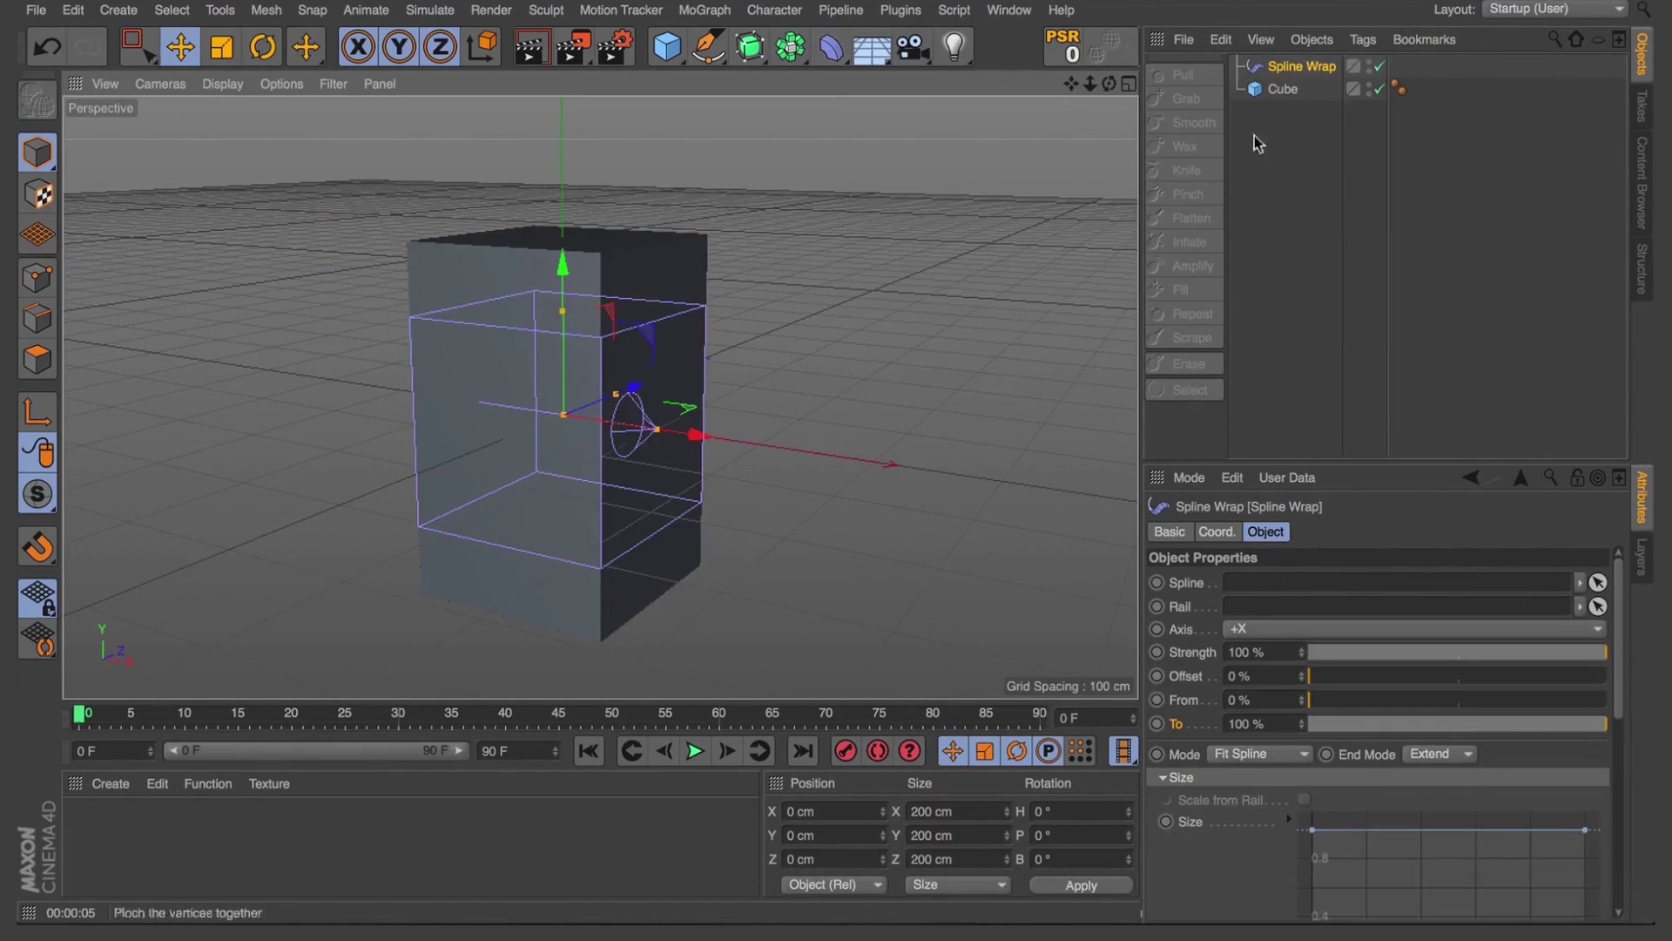
{"action": "left_click_drag", "start_coordinate": [1292, 95], "coordinate": [1293, 96]}
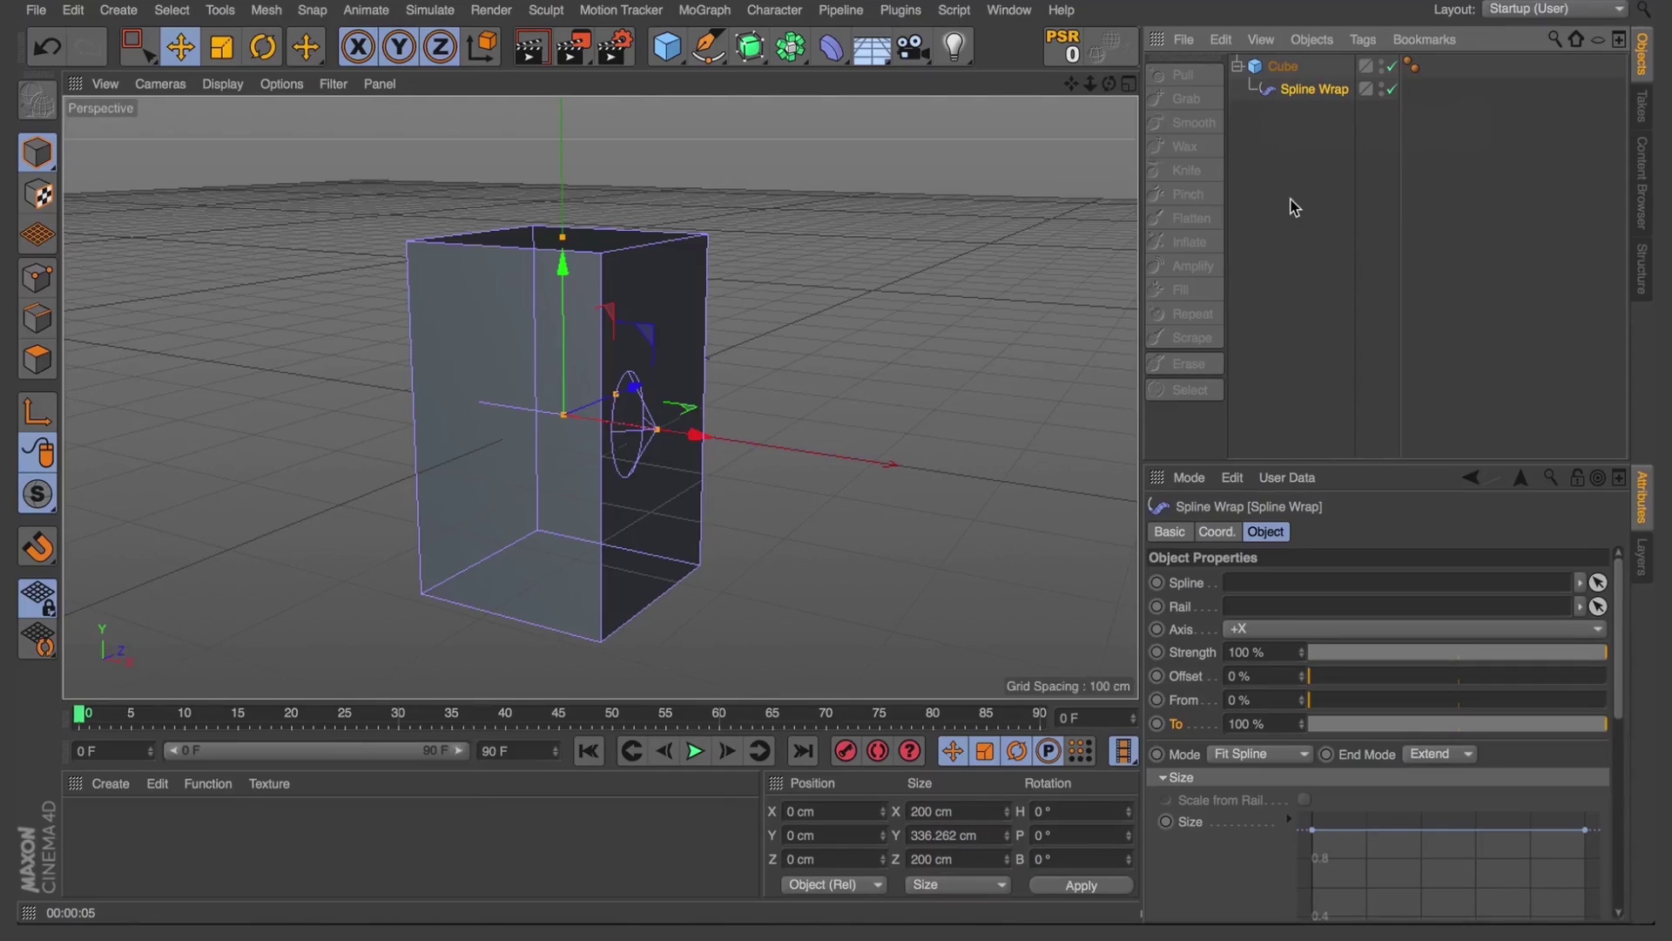
Add a circle spline and assign it as the Spline Wrap's spline
{"action": "left_click_drag", "start_coordinate": [667, 47], "coordinate": [709, 46]}
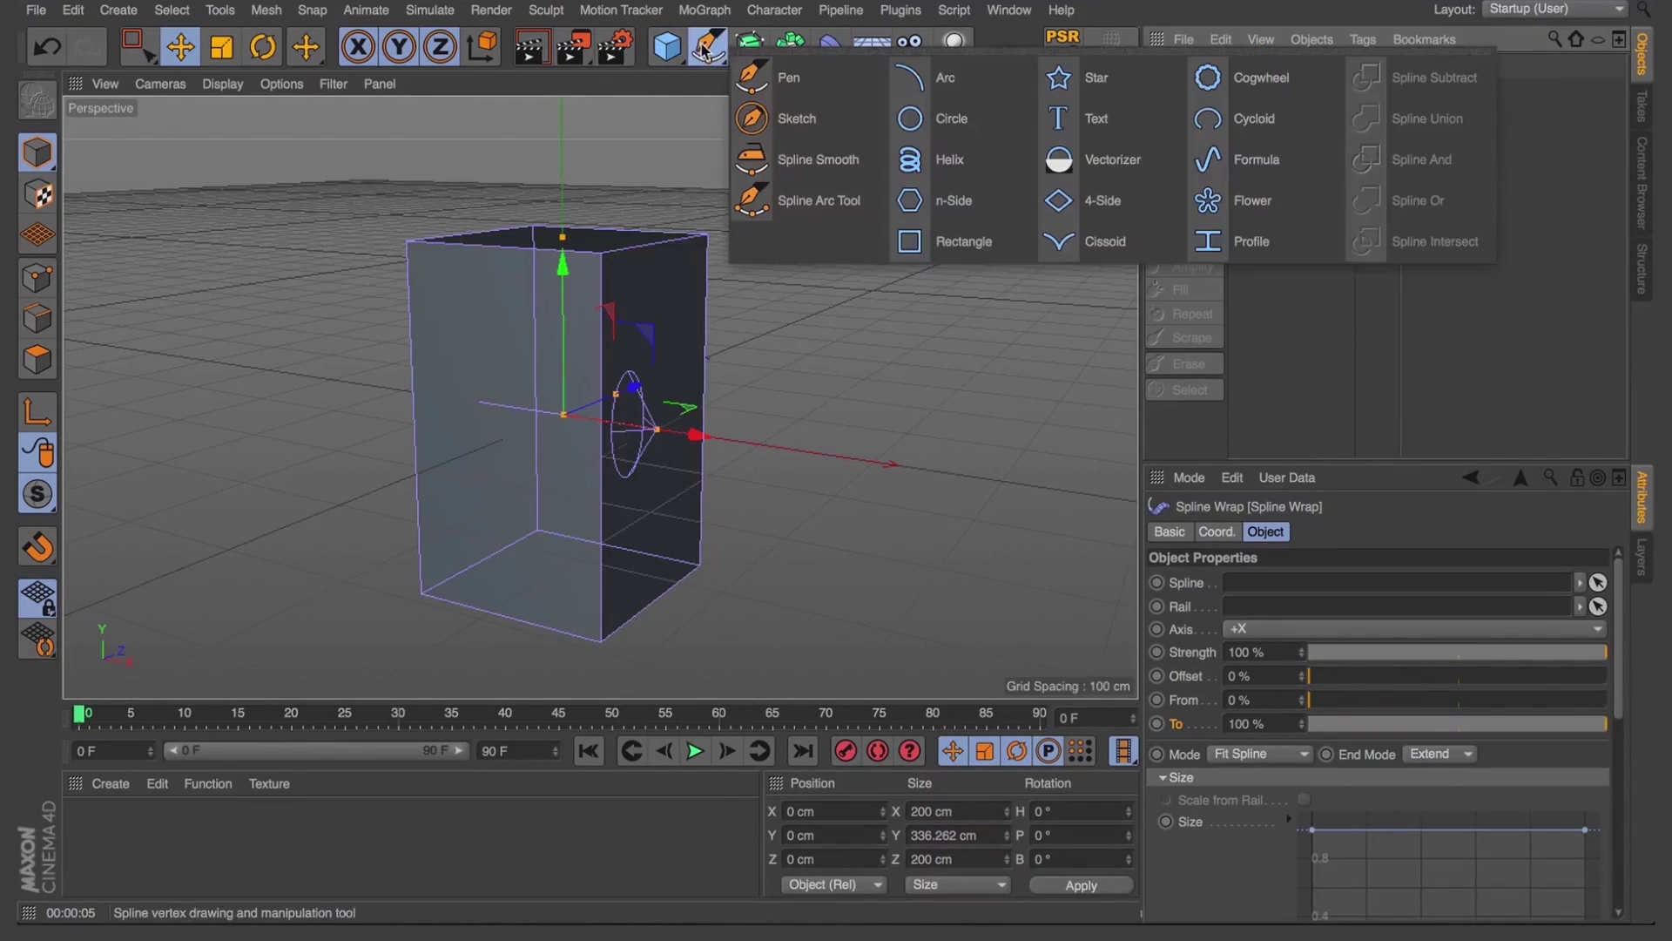
{"action": "left_click", "coordinate": [911, 116]}
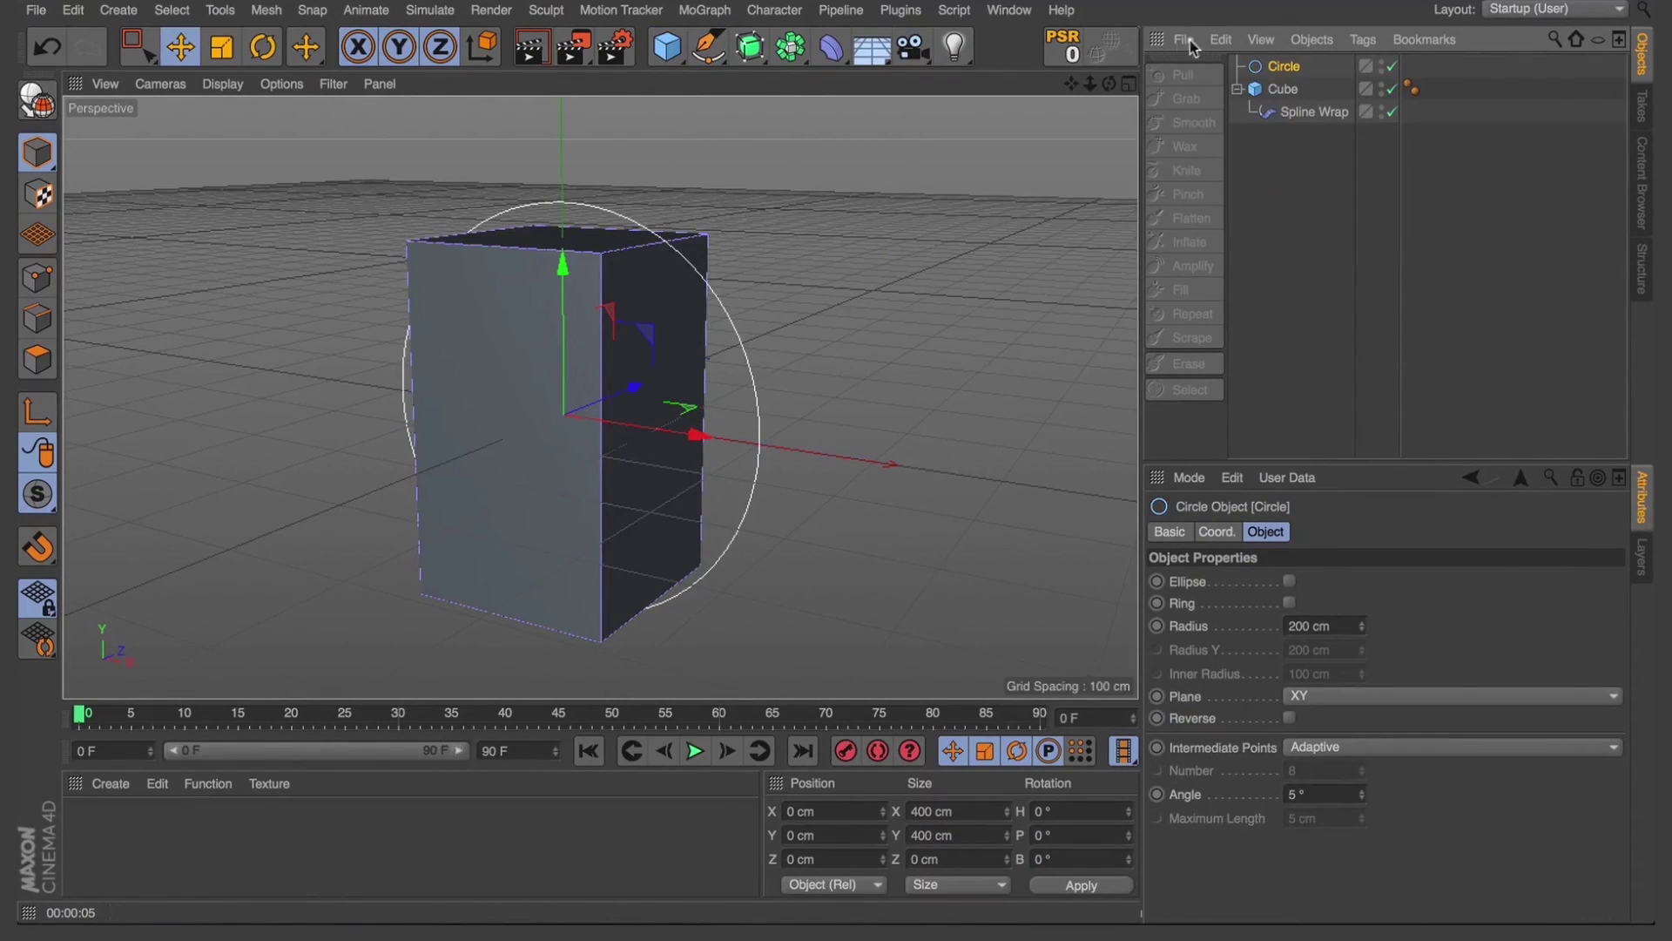
{"action": "left_click_drag", "start_coordinate": [1091, 84], "coordinate": [1014, 87]}
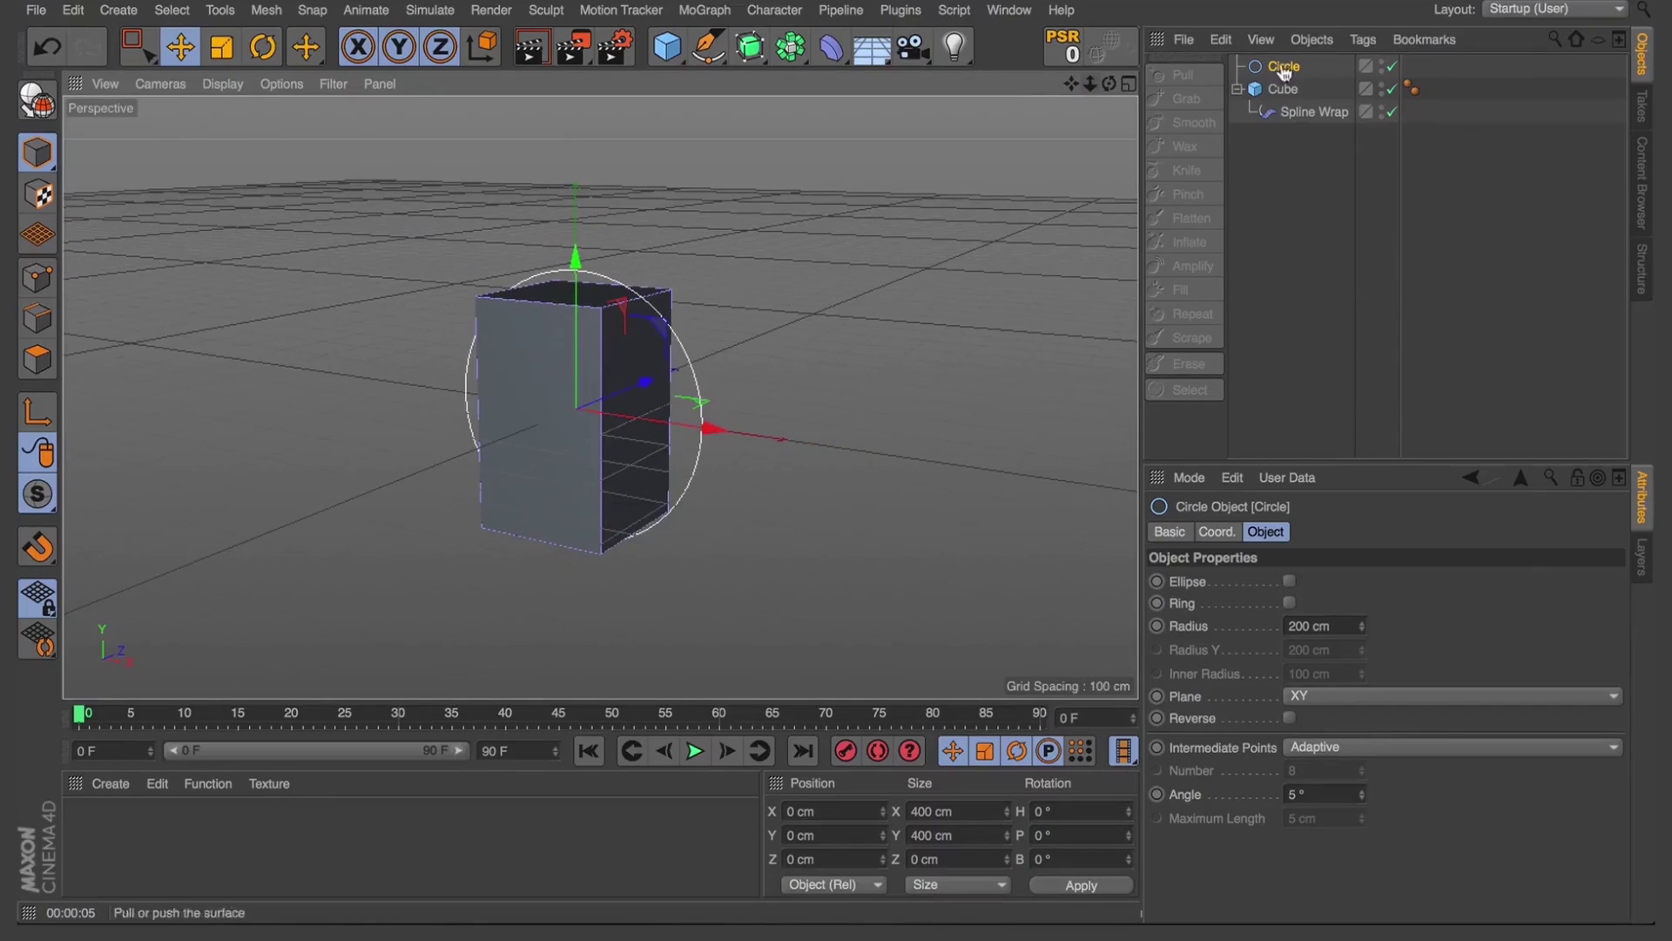
{"action": "left_click", "coordinate": [1287, 114]}
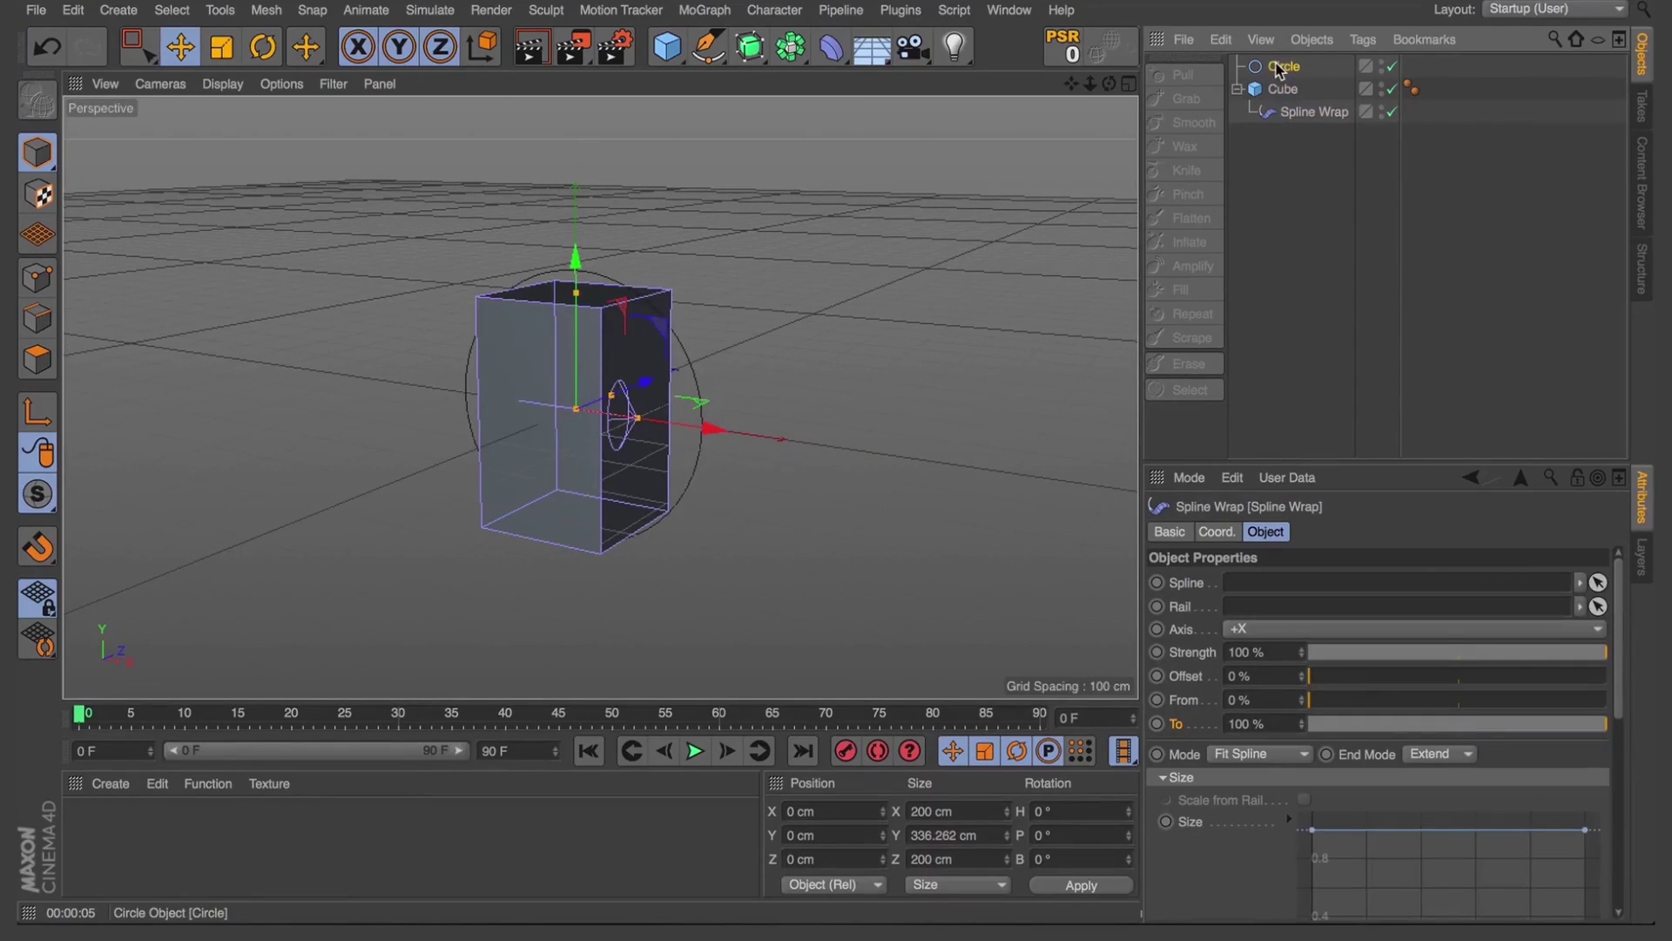
{"action": "left_click_drag", "start_coordinate": [1349, 514], "coordinate": [1275, 581]}
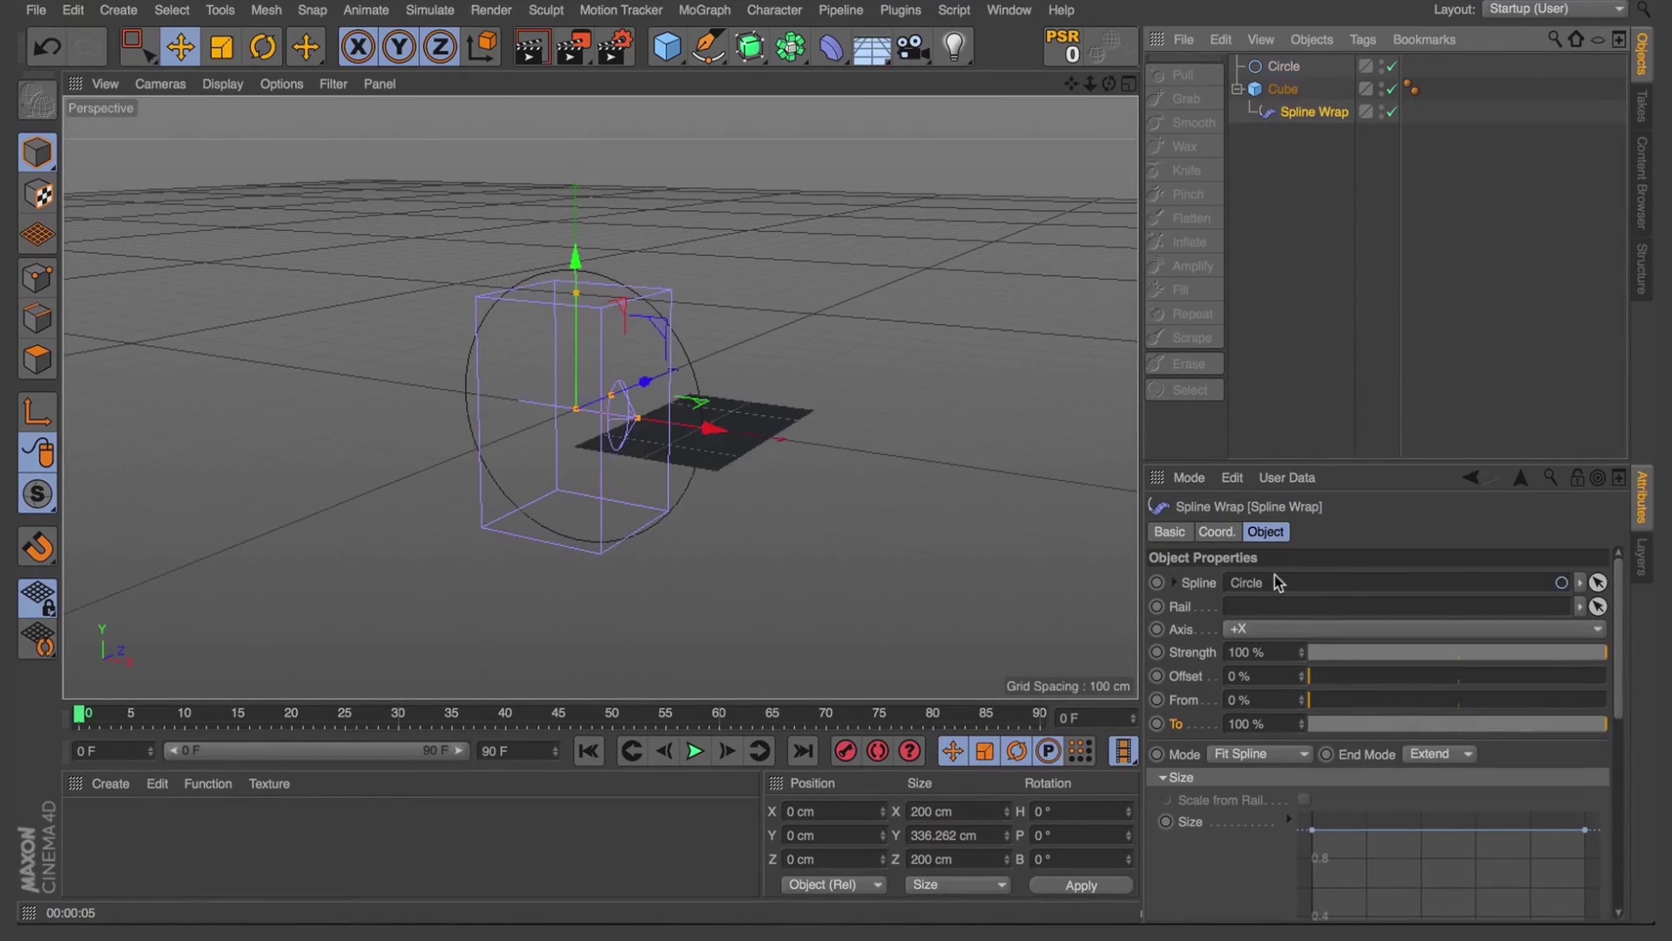
Try the +Y and +Z axes for the Spline Wrap and return the axis to +X
{"action": "left_click", "coordinate": [1277, 629]}
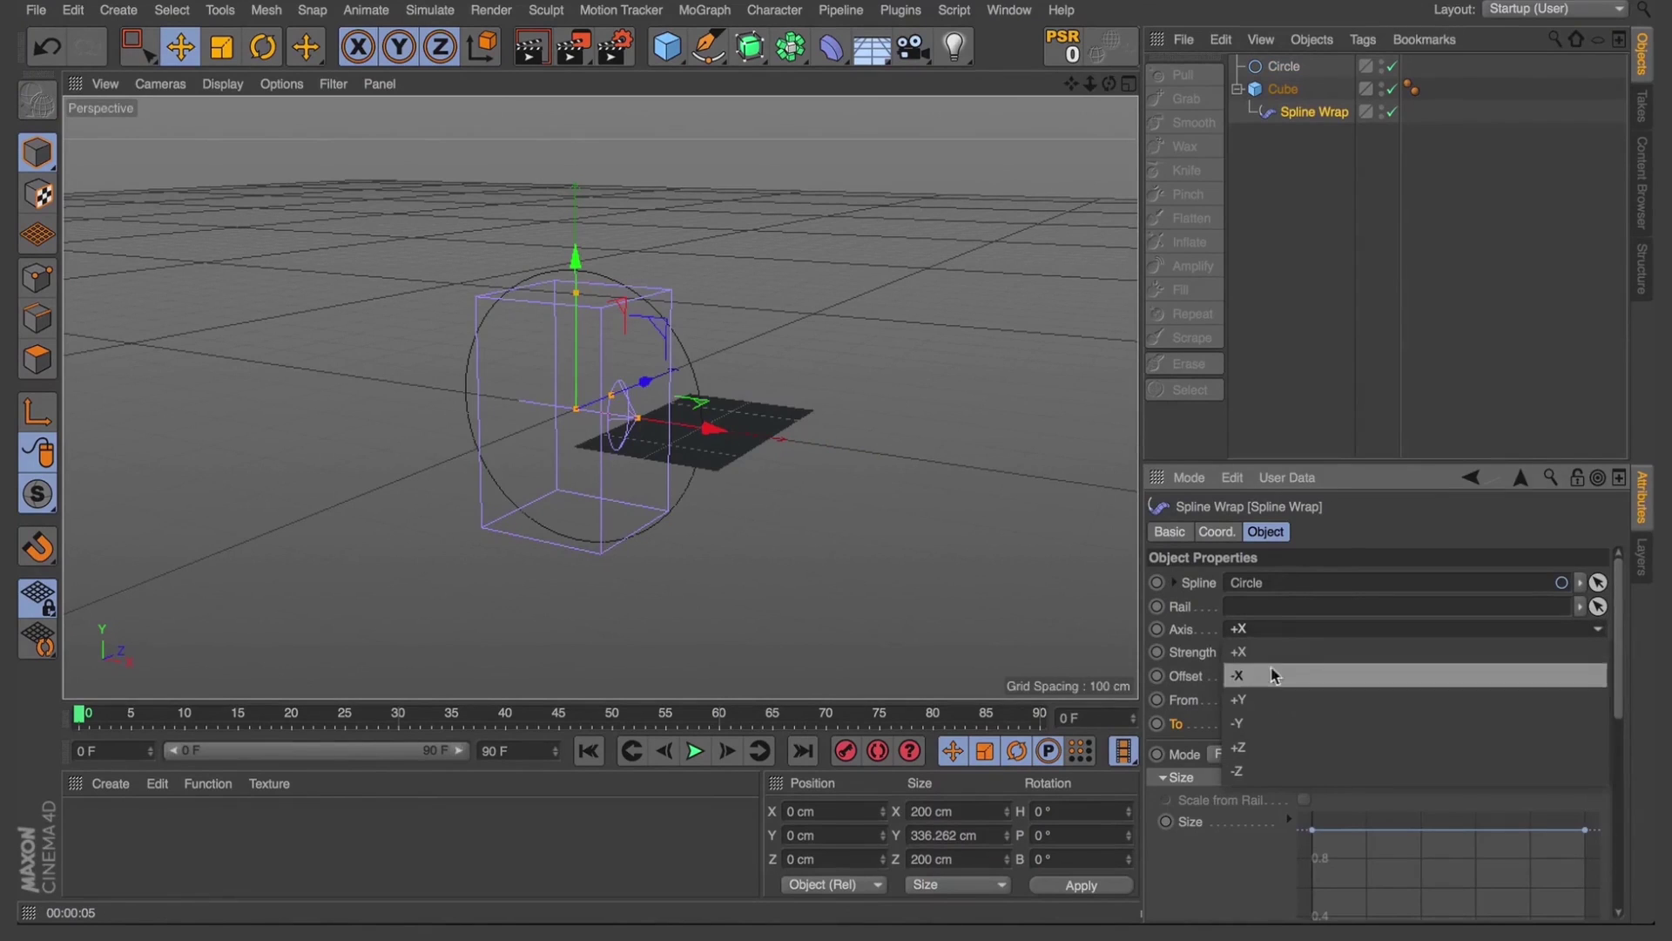
{"action": "left_click", "coordinate": [1263, 709]}
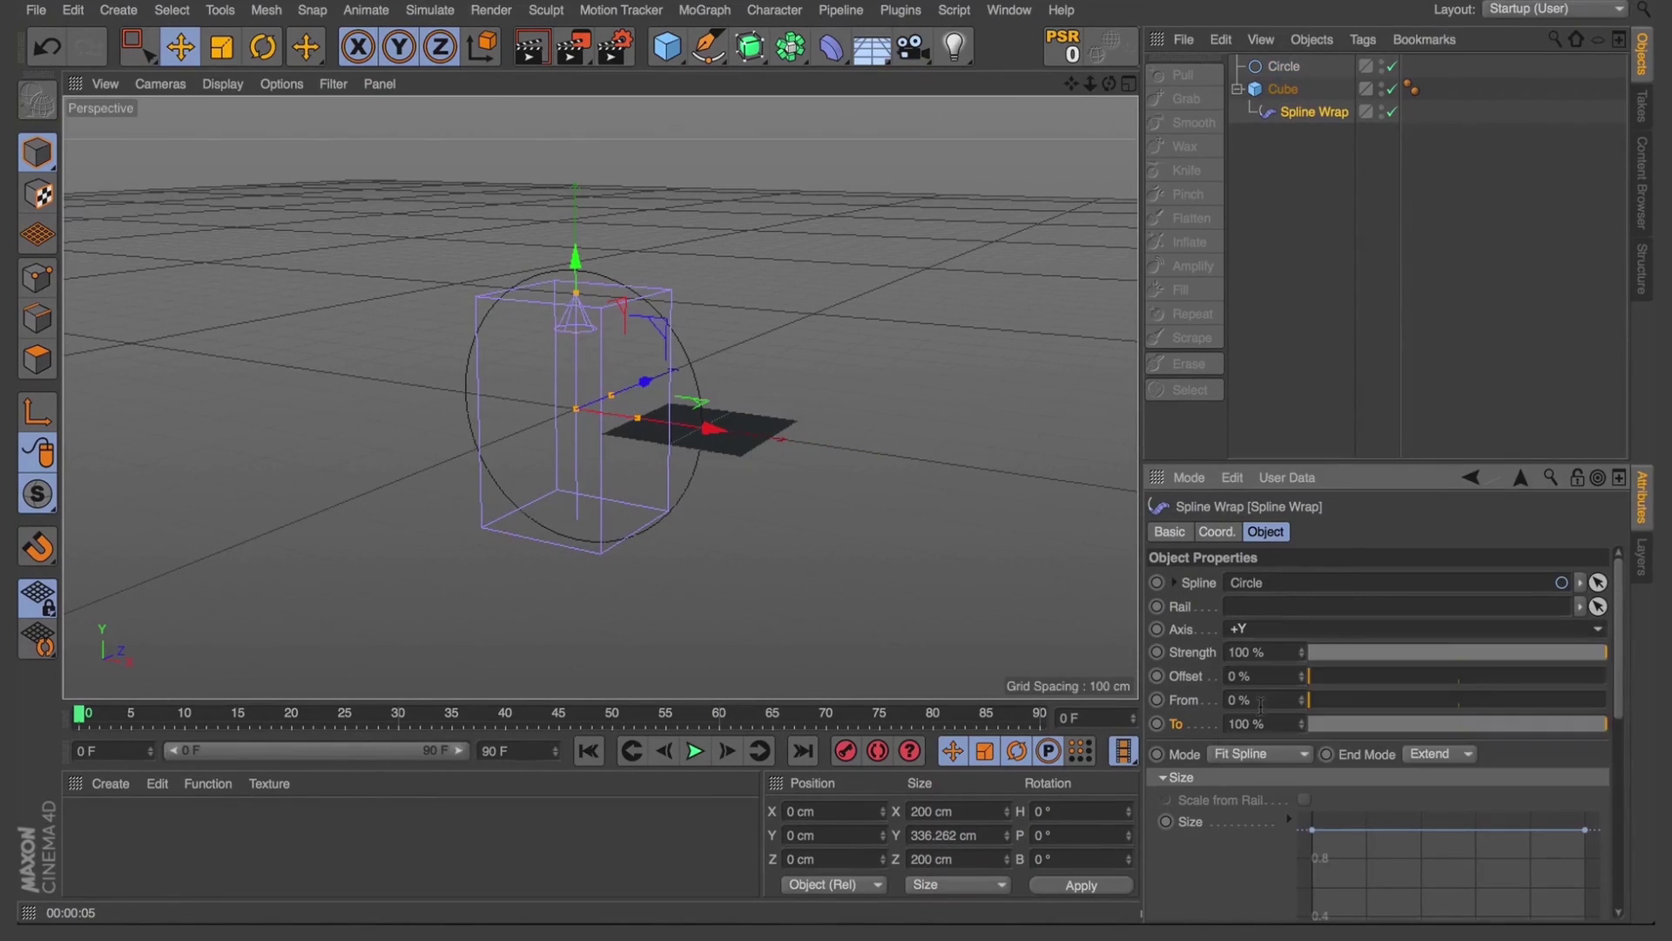
{"action": "left_click", "coordinate": [1262, 635]}
{"action": "left_click", "coordinate": [1258, 746]}
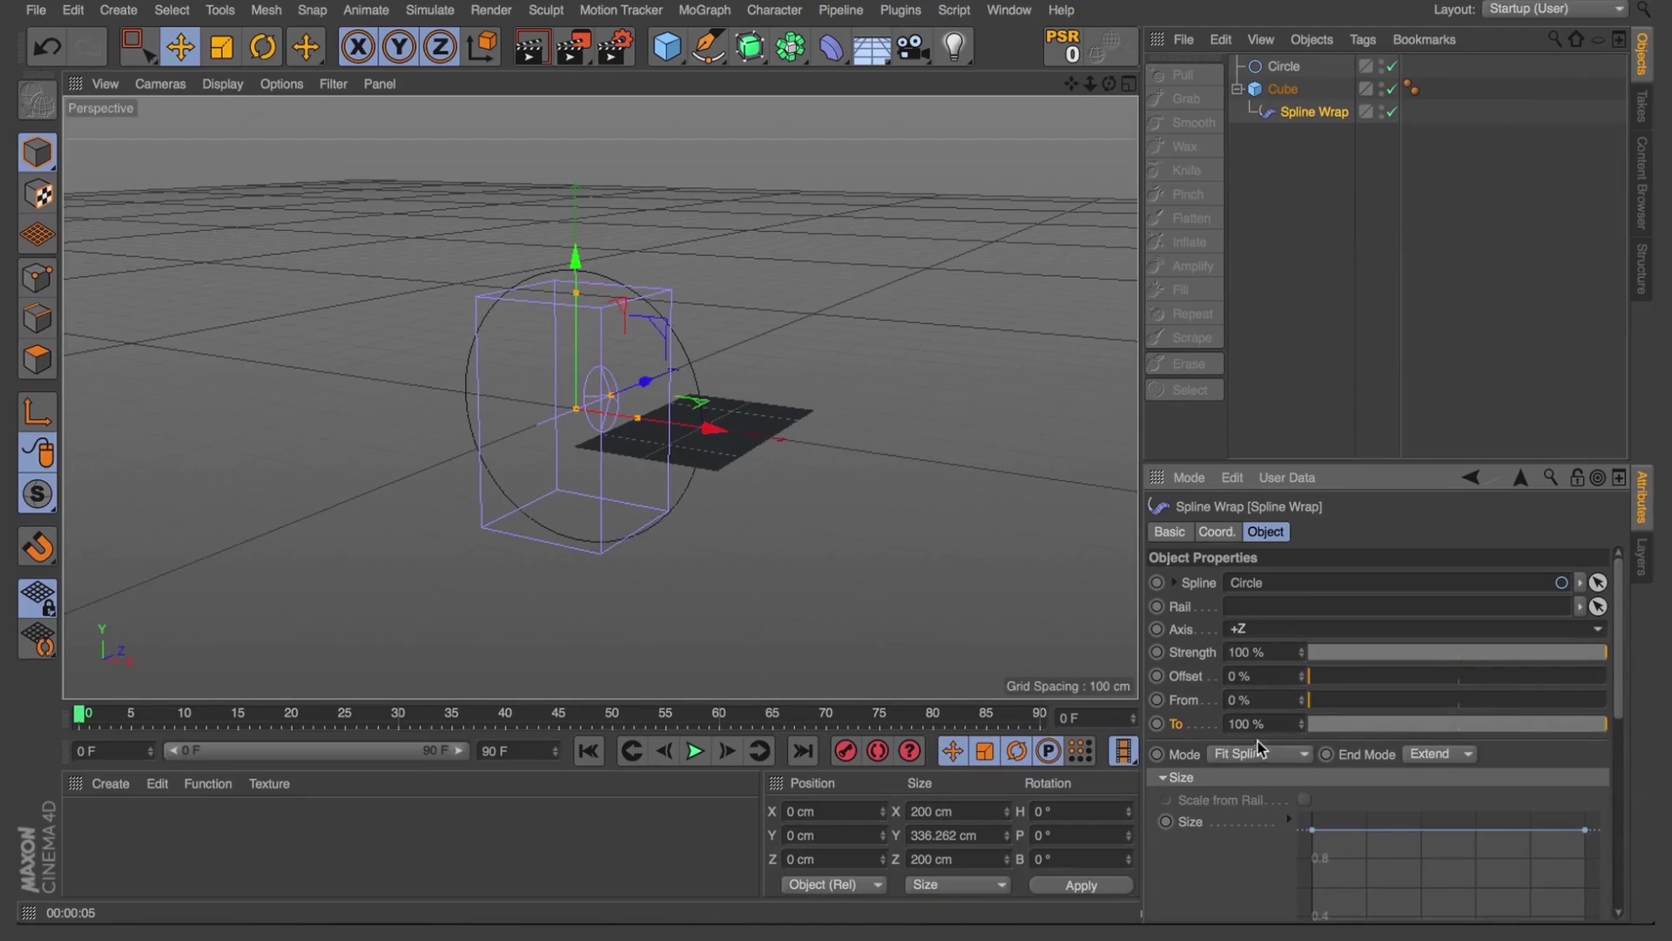
{"action": "left_click", "coordinate": [1269, 629]}
{"action": "left_click", "coordinate": [1264, 659]}
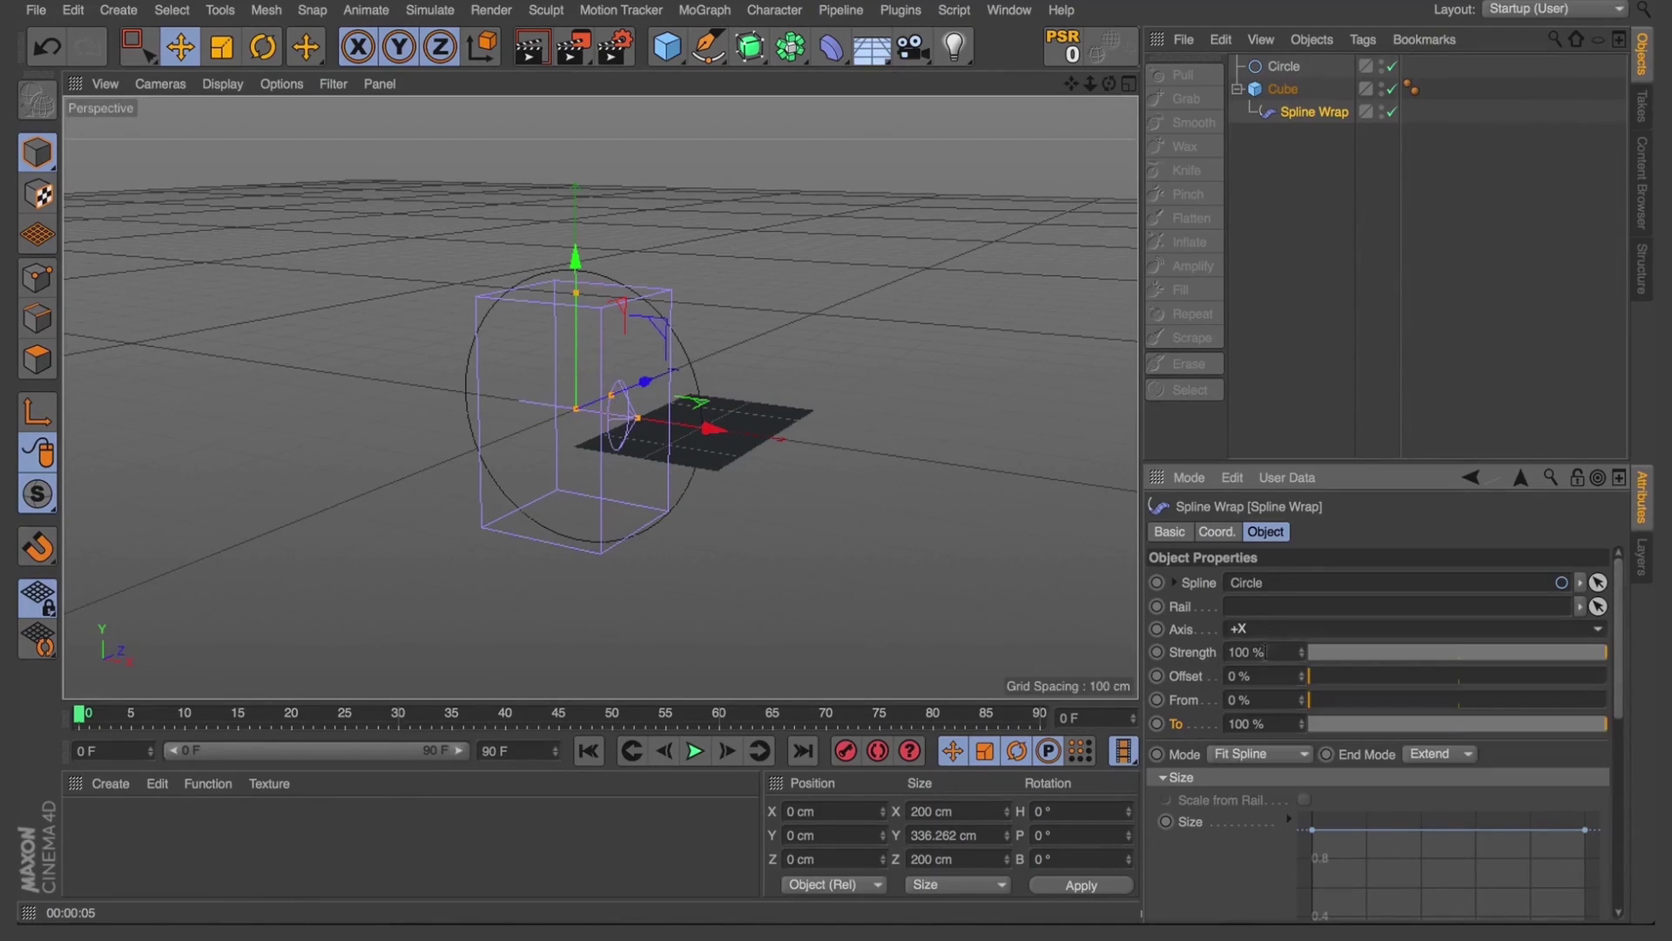
Subdivide the cube with 43 segments in X and 10 segments each in Y and Z
{"action": "left_click", "coordinate": [1282, 89]}
{"action": "left_click", "coordinate": [1433, 581]}
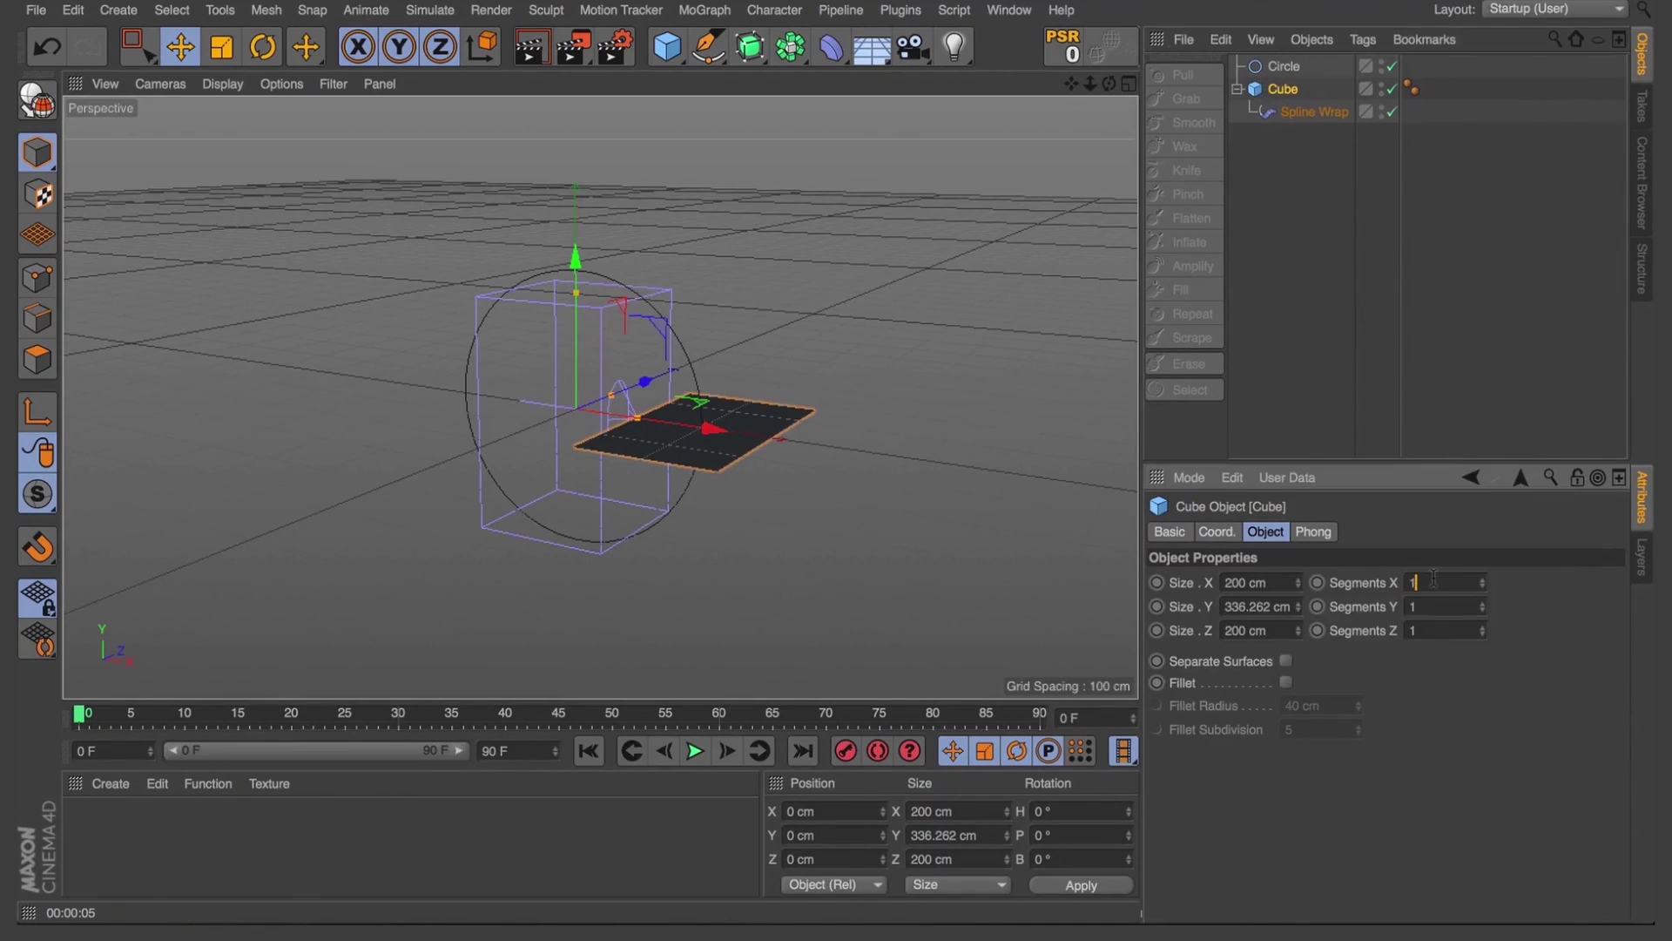
{"action": "type", "text": "10"}
{"action": "key", "text": "Tab"}
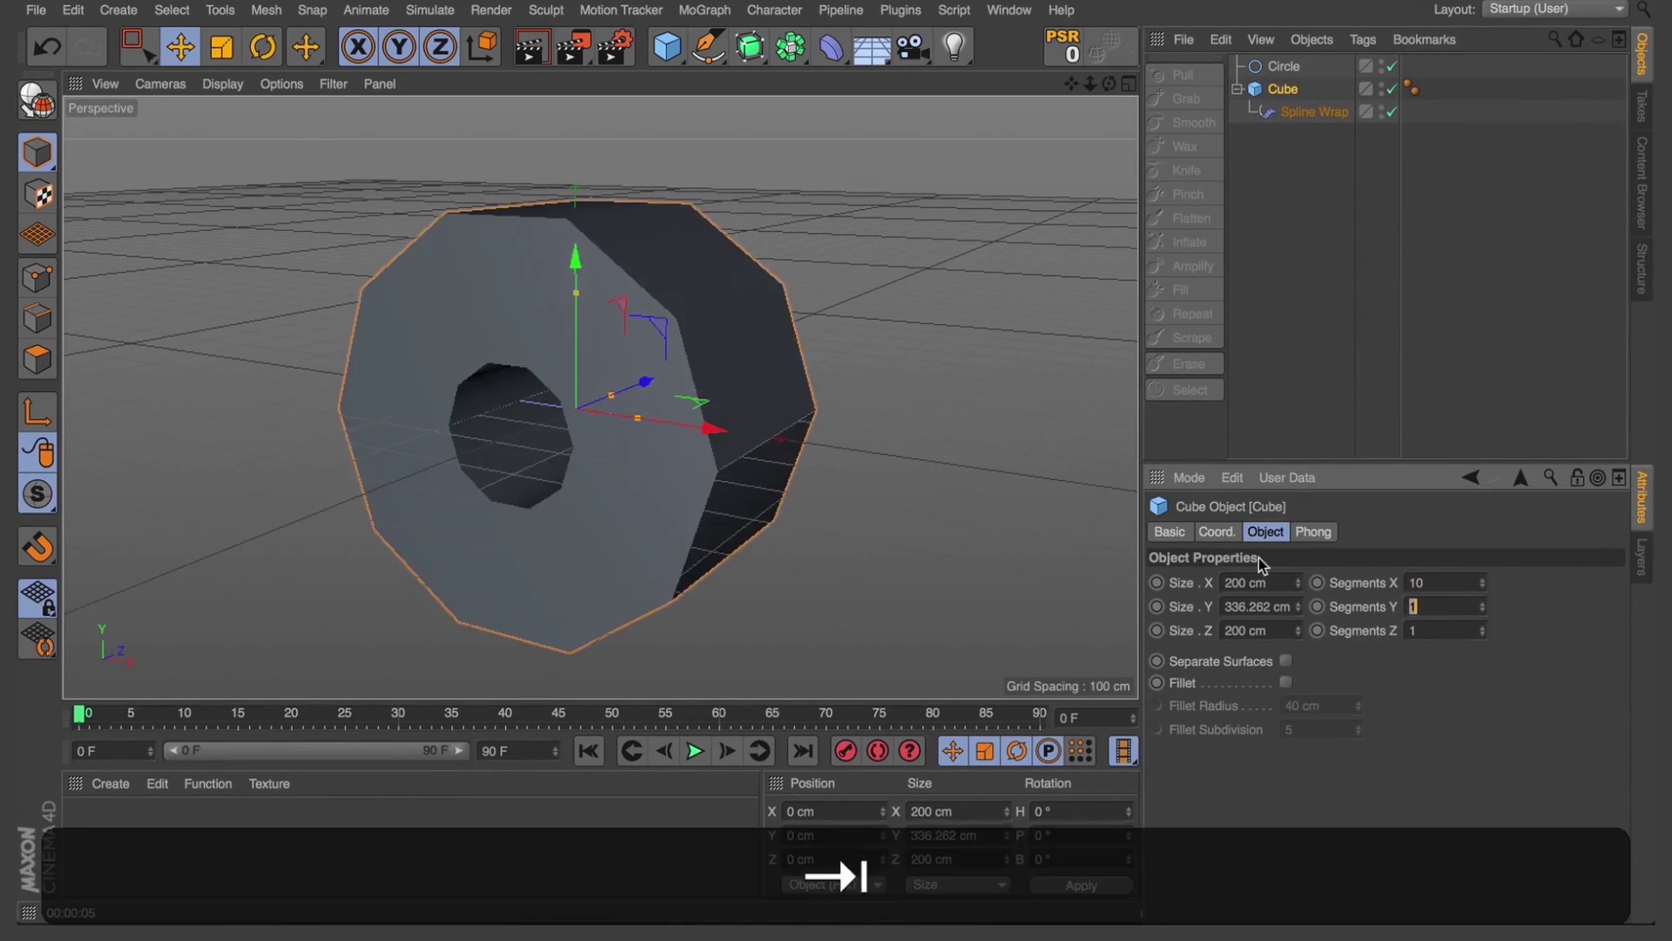
{"action": "type", "text": "10"}
{"action": "key", "text": "Tab"}
{"action": "type", "text": "0"}
{"action": "key", "text": "BackSpace"}
{"action": "type", "text": "10"}
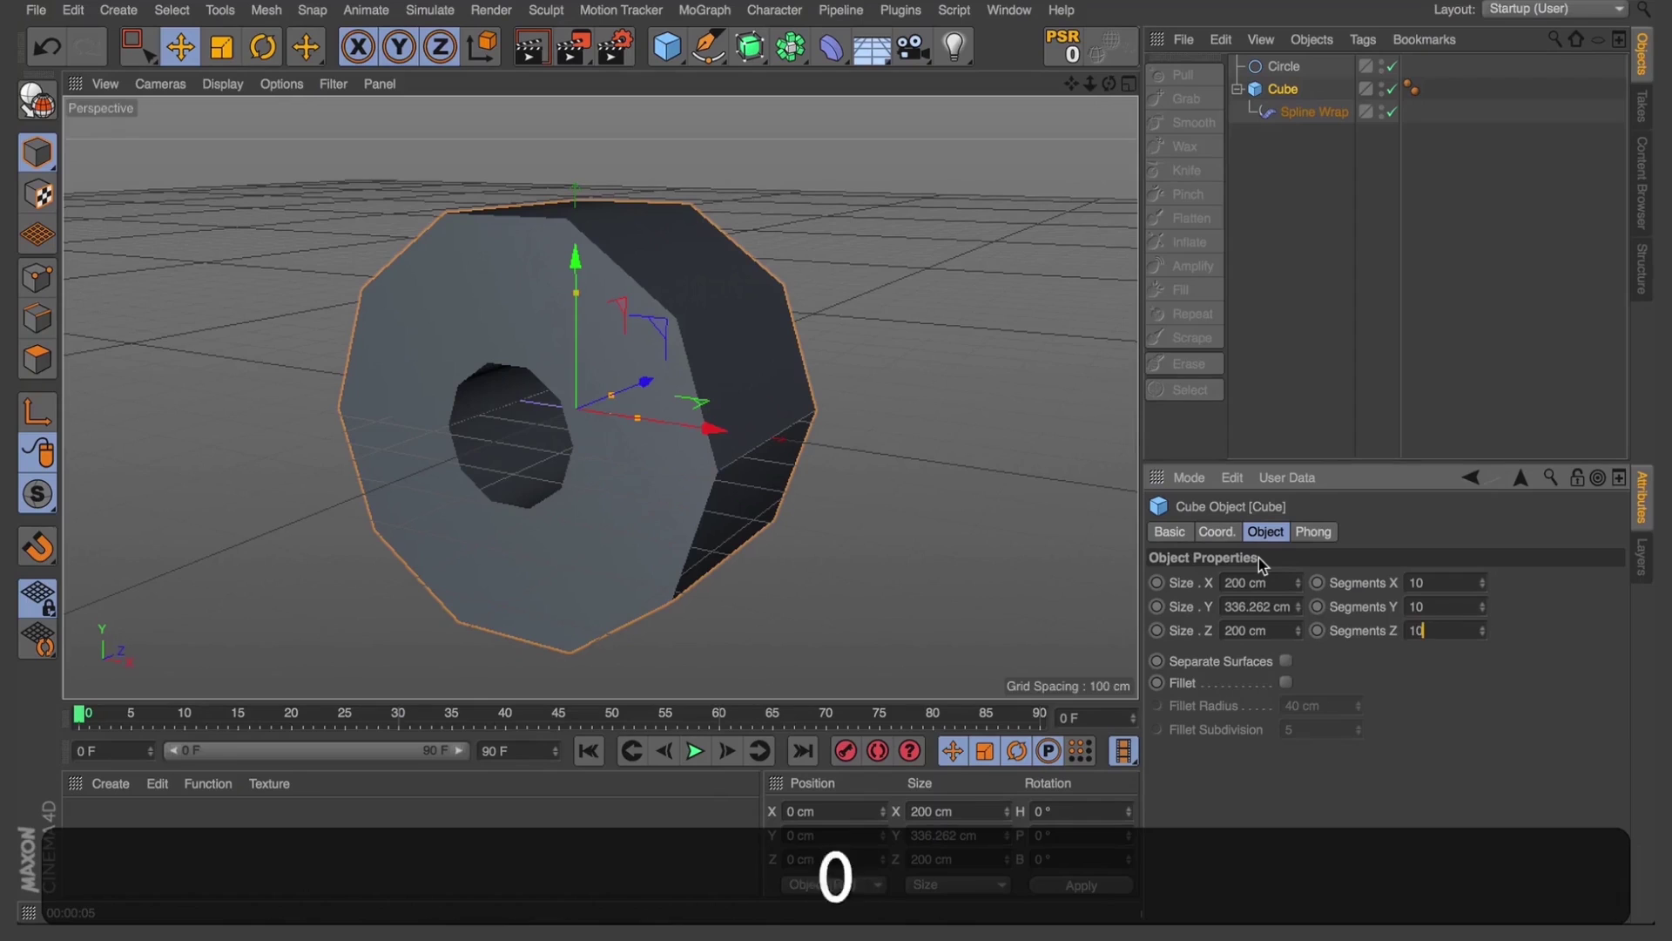
{"action": "key", "text": "Tab"}
{"action": "left_click_drag", "start_coordinate": [1482, 582], "coordinate": [1486, 575]}
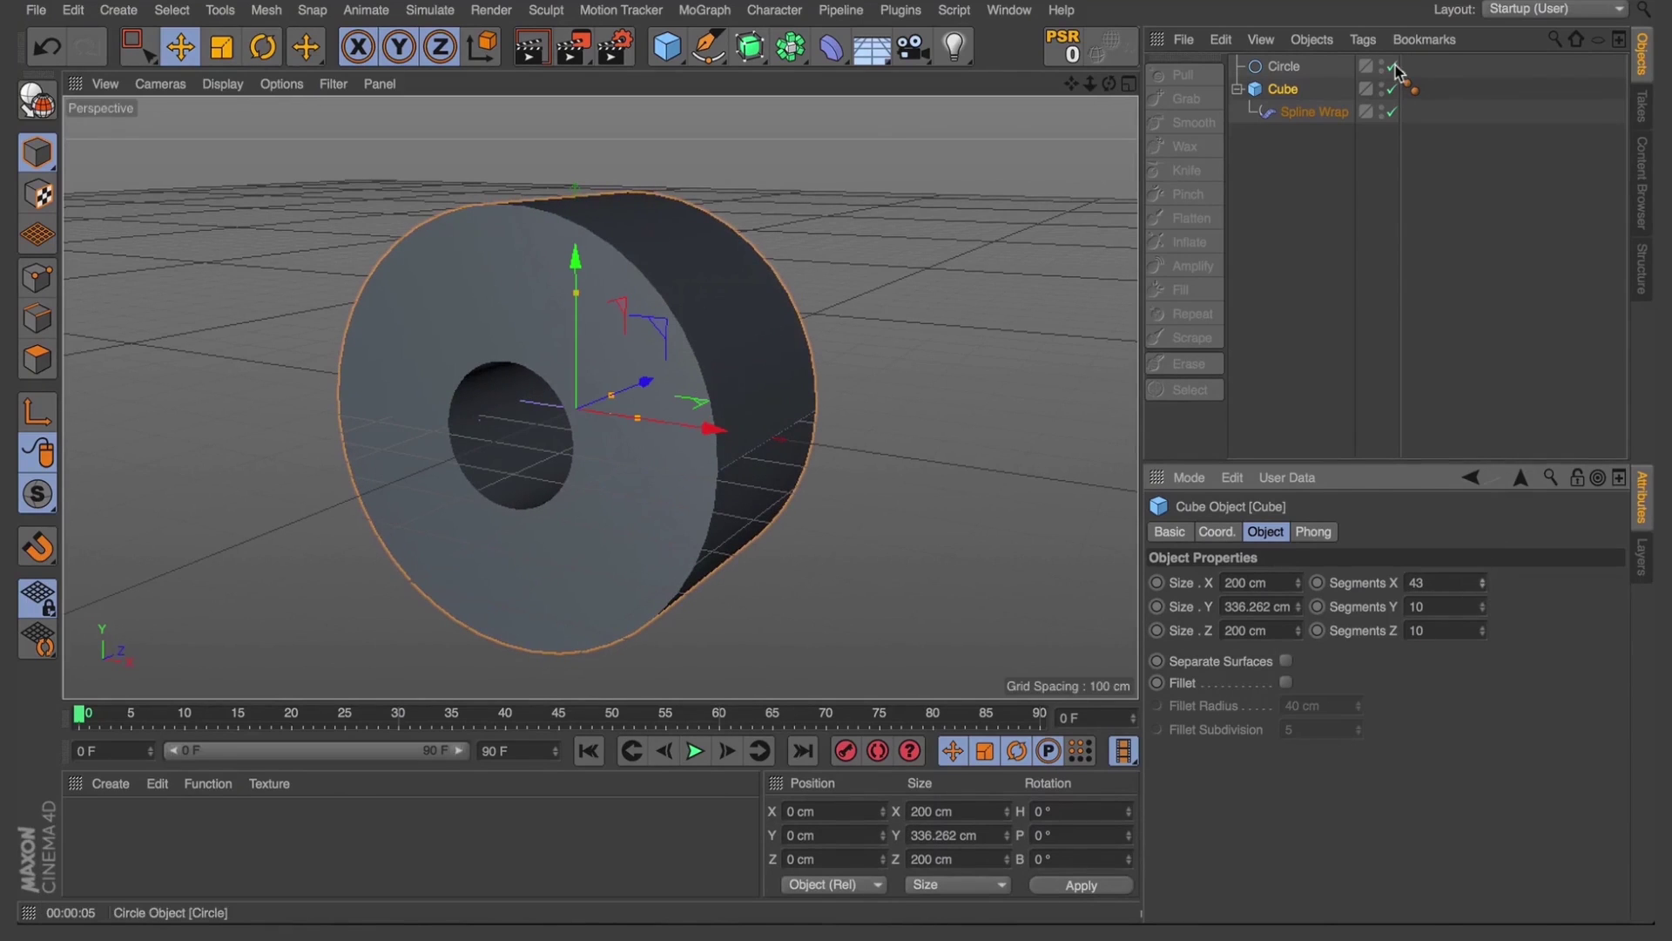
Toggle the Spline Wrap off and on, and try its Keep Length mode on the cube
{"action": "left_click", "coordinate": [1391, 112]}
{"action": "left_click", "coordinate": [1390, 114]}
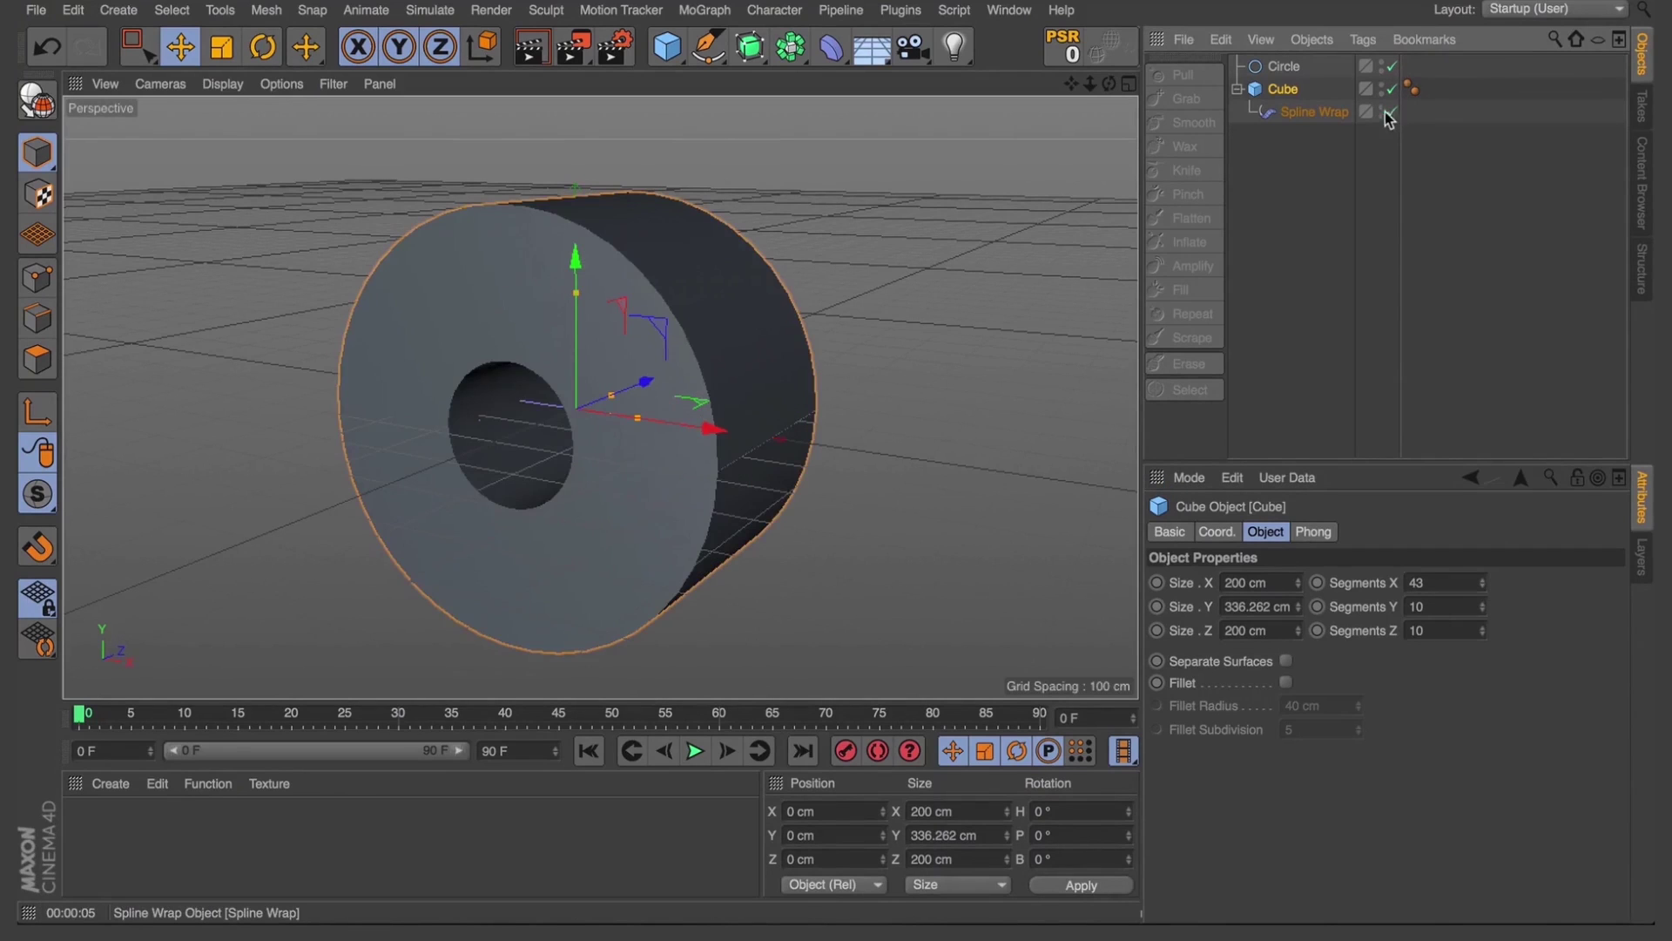
{"action": "left_click", "coordinate": [1301, 114]}
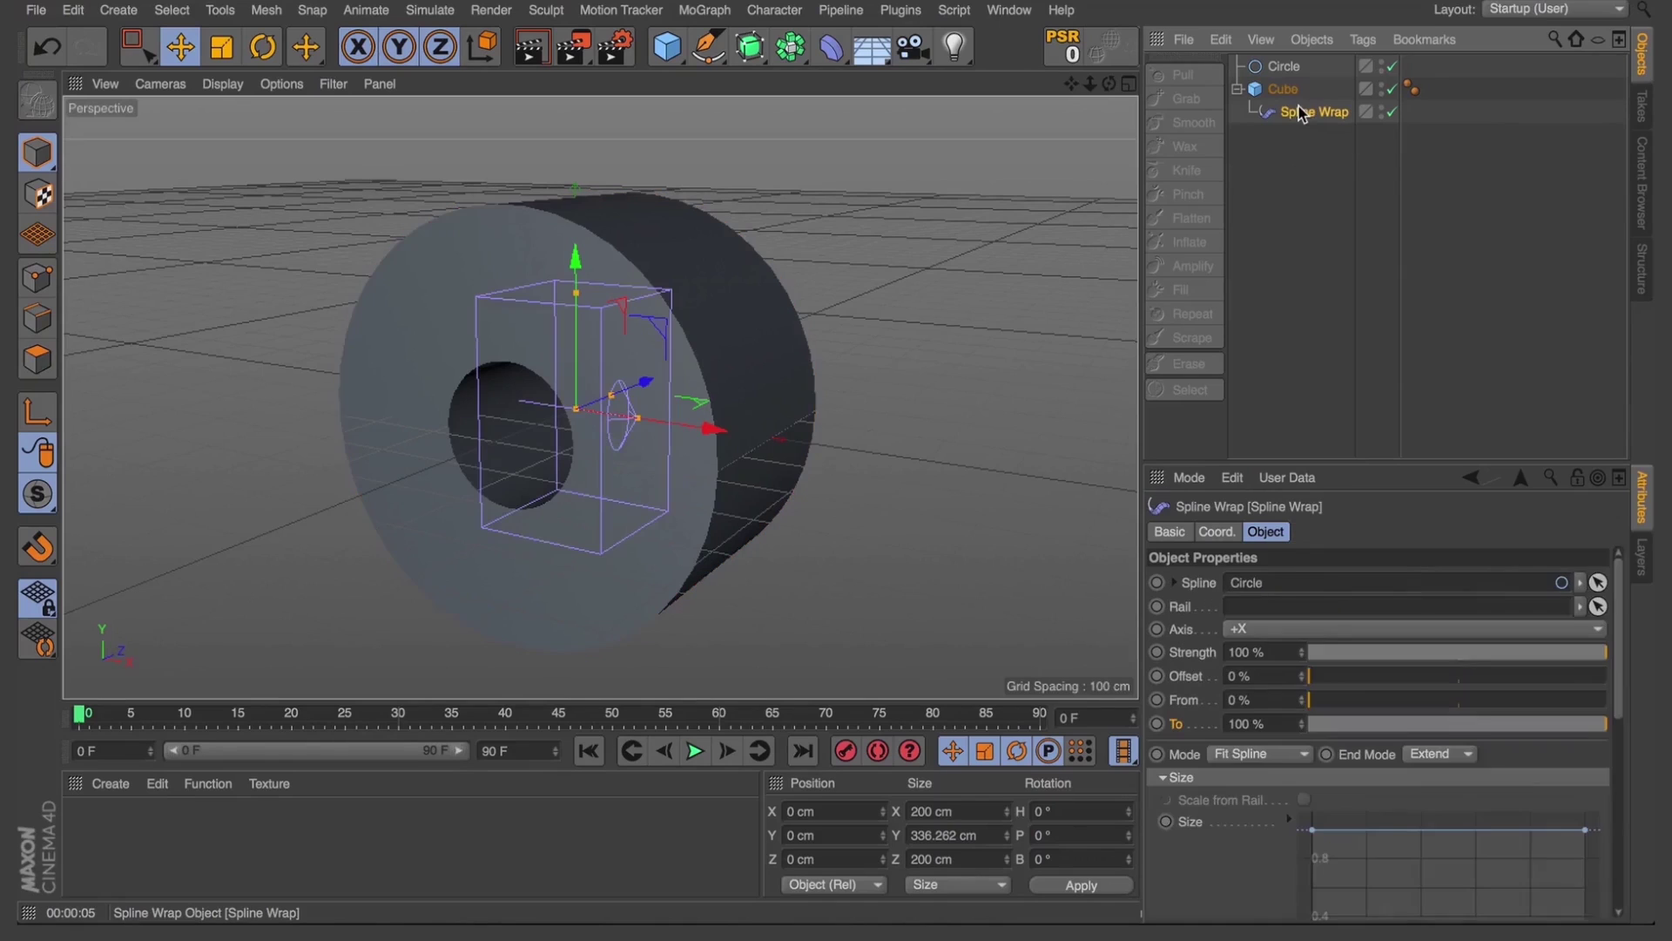
{"action": "left_click", "coordinate": [1261, 754]}
{"action": "left_click", "coordinate": [1258, 796]}
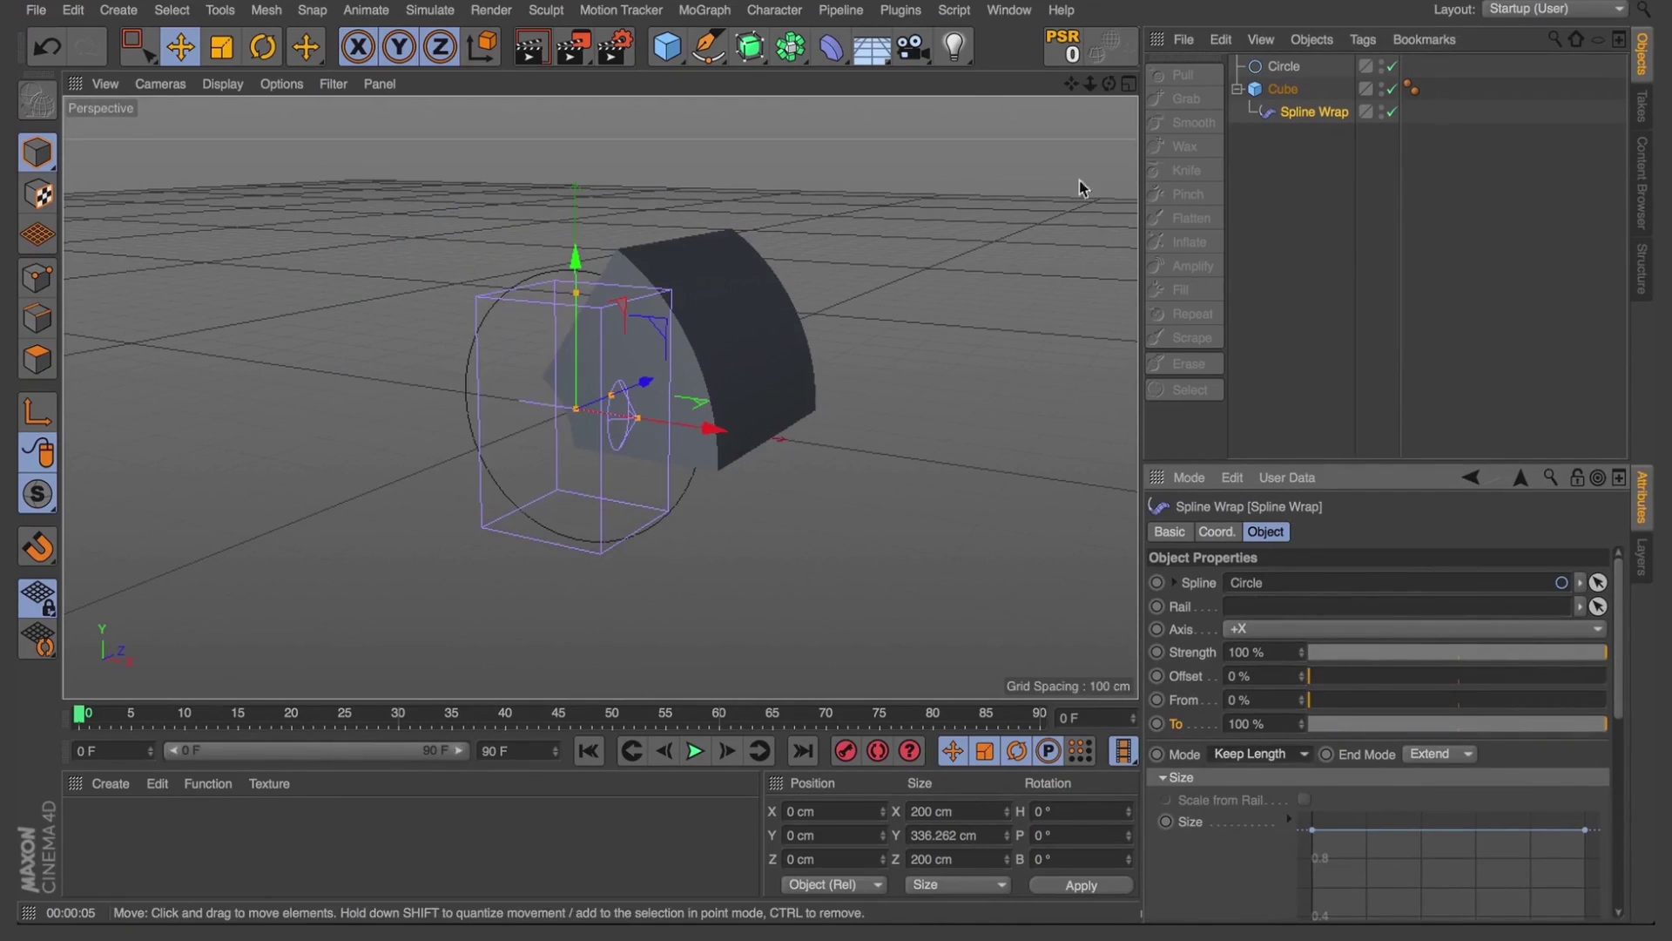
{"action": "mouse_move", "coordinate": [1108, 83]}
{"action": "left_mouse_down"}
{"action": "mouse_move", "coordinate": [1074, 81]}
{"action": "mouse_move", "coordinate": [1183, 126]}
{"action": "mouse_move", "coordinate": [1093, 91]}
{"action": "left_mouse_up"}
Resize the cube to 497 × 59.262 × 63 cm and return the Spline Wrap mode to Fit Spline
{"action": "left_click", "coordinate": [1284, 89]}
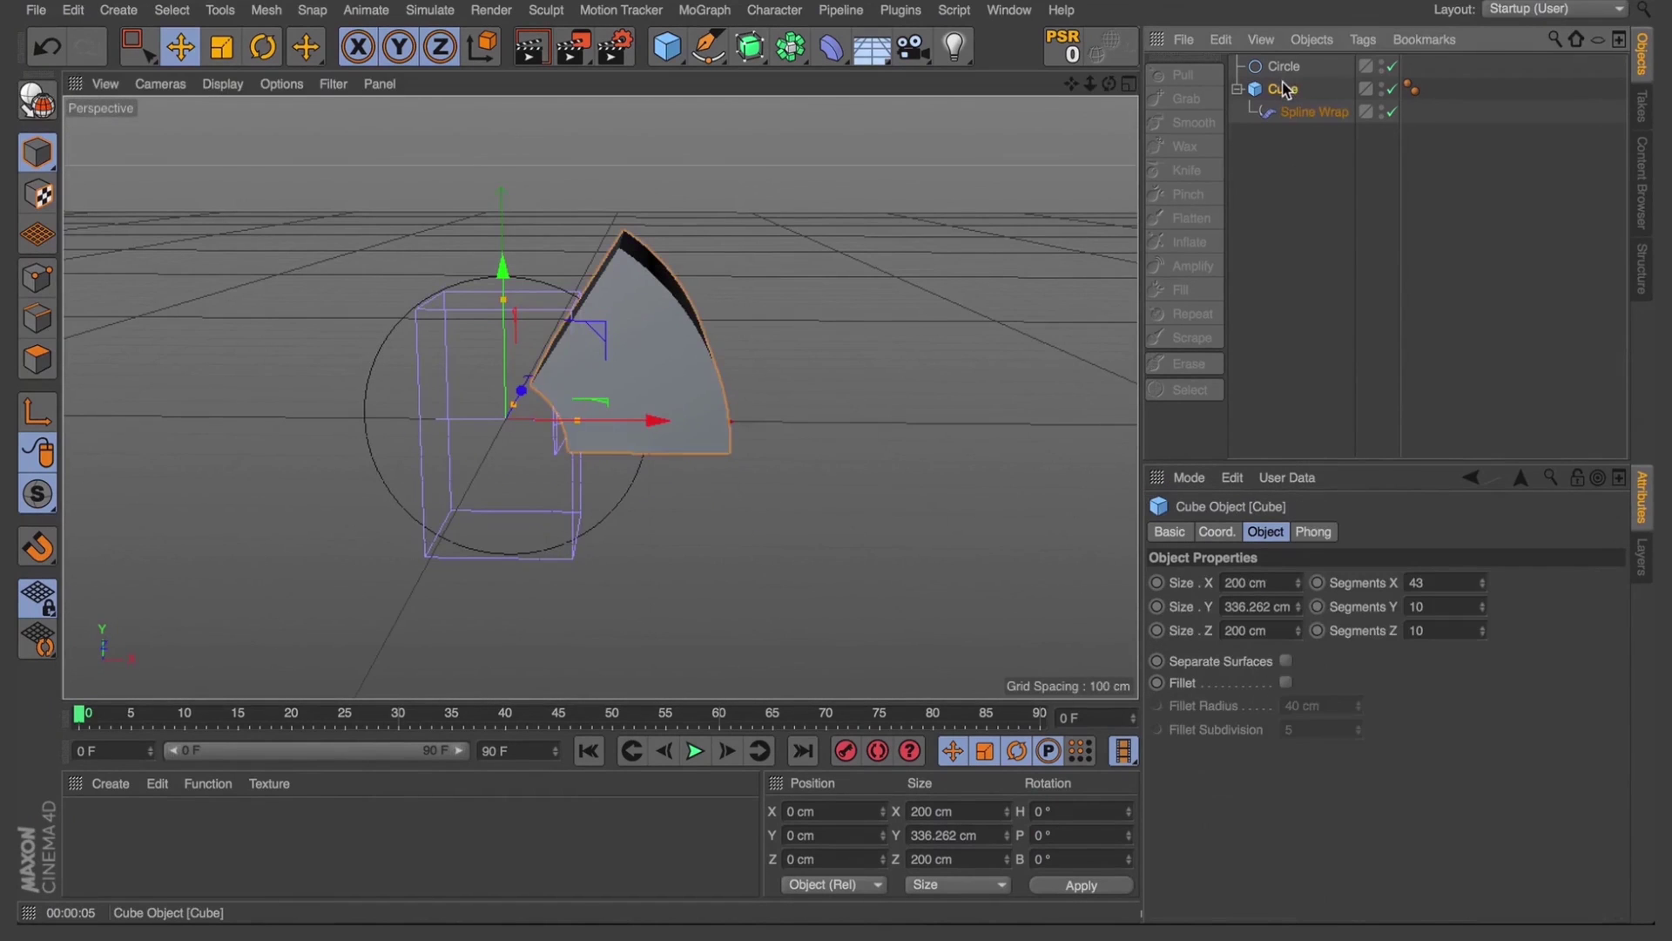
{"action": "mouse_move", "coordinate": [1298, 610]}
{"action": "left_mouse_down"}
{"action": "mouse_move", "coordinate": [1299, 625]}
{"action": "mouse_move", "coordinate": [1296, 591]}
{"action": "mouse_move", "coordinate": [1298, 633]}
{"action": "mouse_move", "coordinate": [1297, 615]}
{"action": "left_mouse_up"}
{"action": "left_click", "coordinate": [1306, 111]}
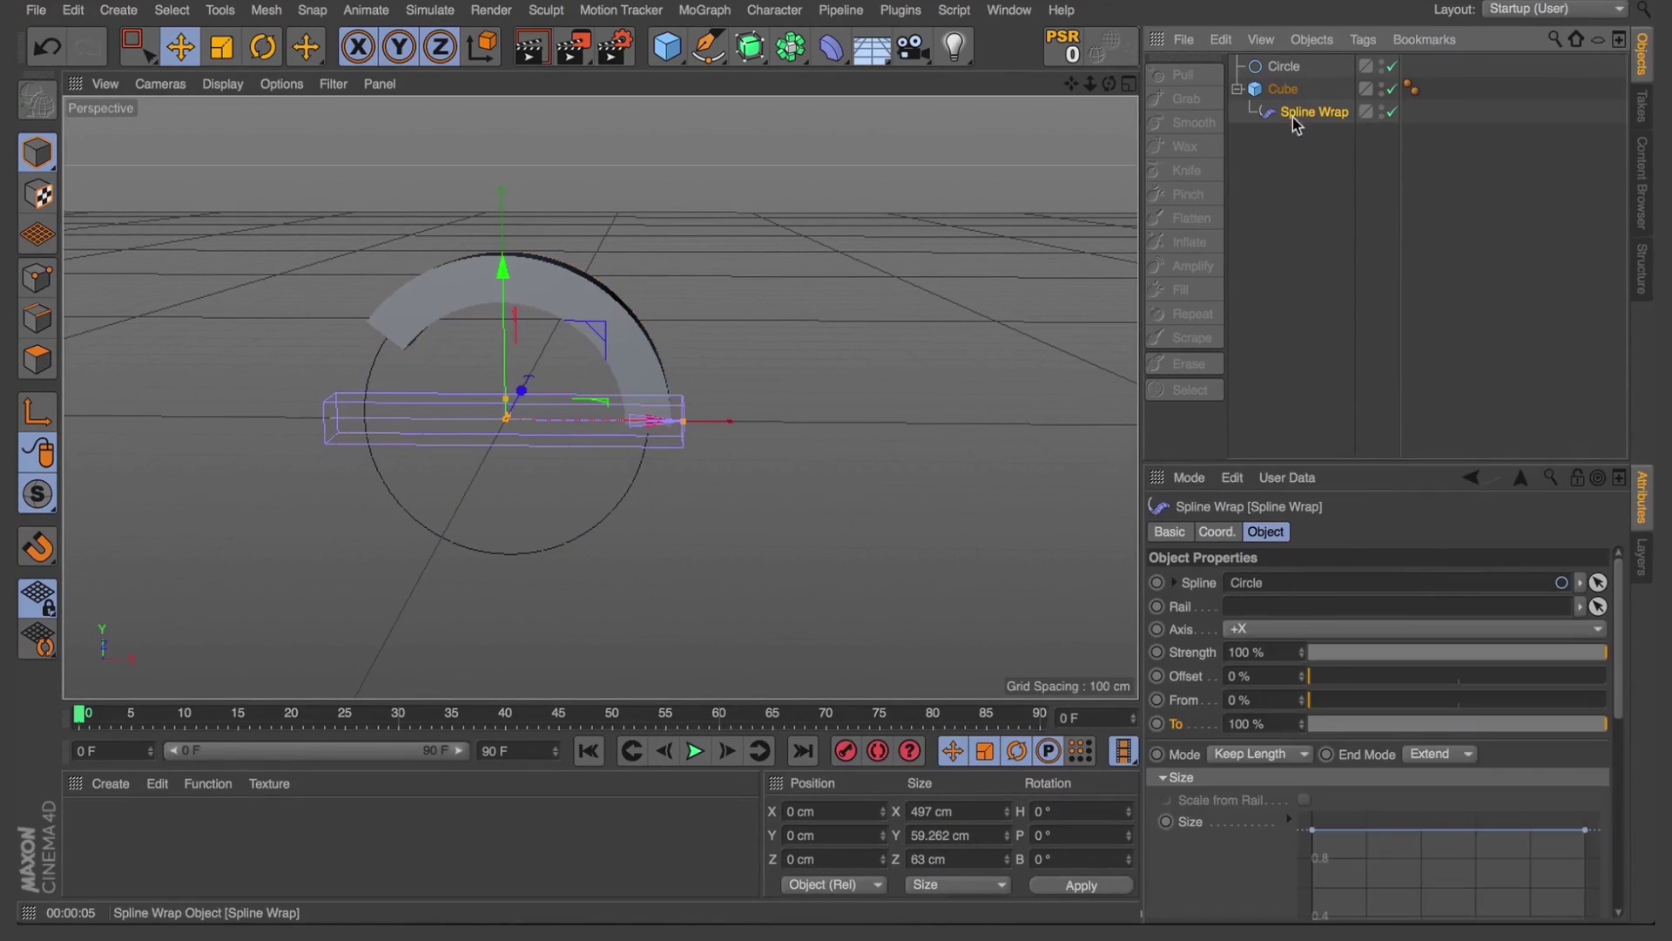
{"action": "left_click", "coordinate": [1252, 755]}
{"action": "left_click", "coordinate": [1246, 775]}
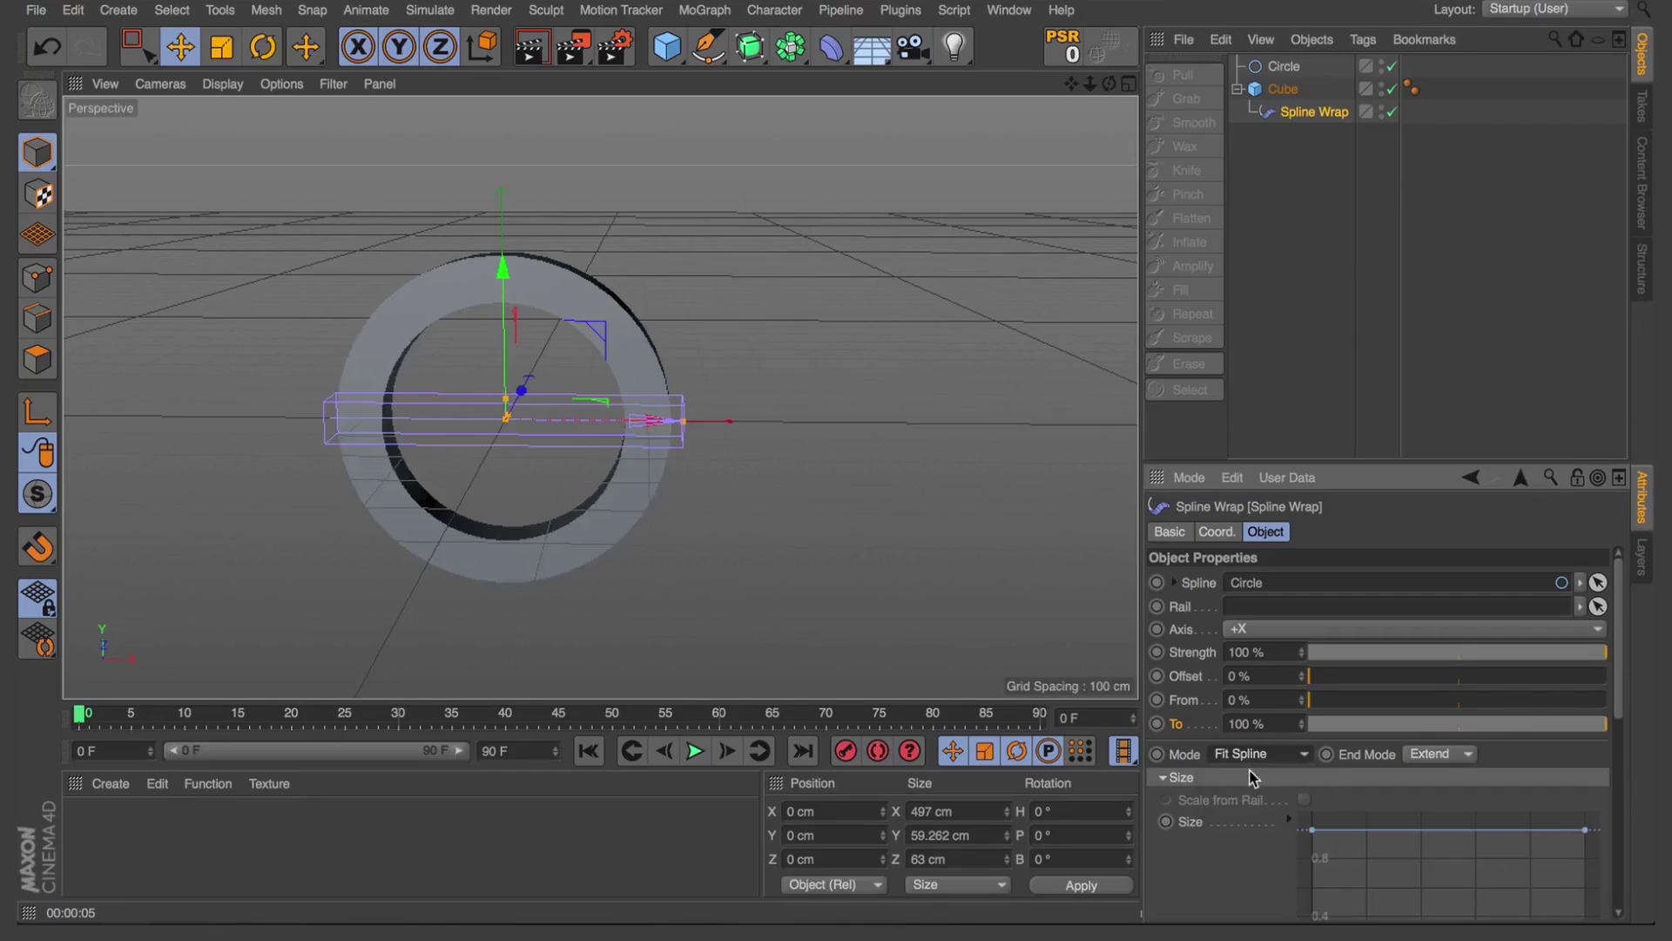
{"action": "mouse_move", "coordinate": [1109, 84]}
{"action": "left_mouse_down"}
{"action": "mouse_move", "coordinate": [1004, 91]}
{"action": "mouse_move", "coordinate": [1132, 87]}
{"action": "left_mouse_up"}
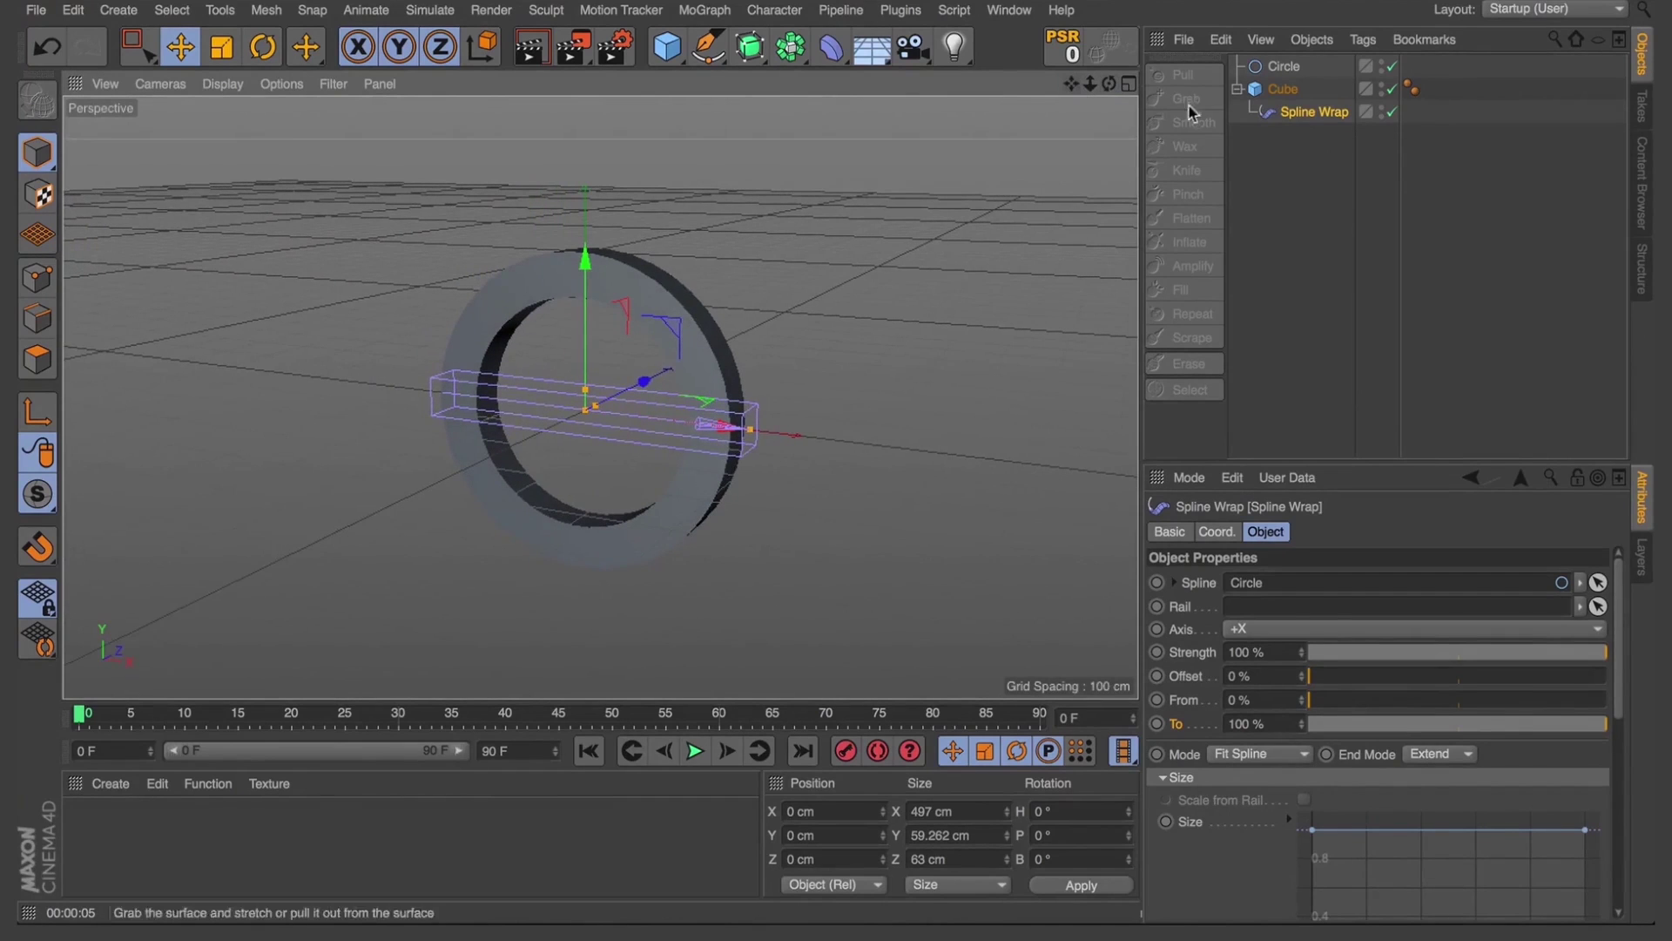
Add a helix spline and assign it as the Spline Wrap's spline in place of the circle
{"action": "left_click", "coordinate": [709, 47]}
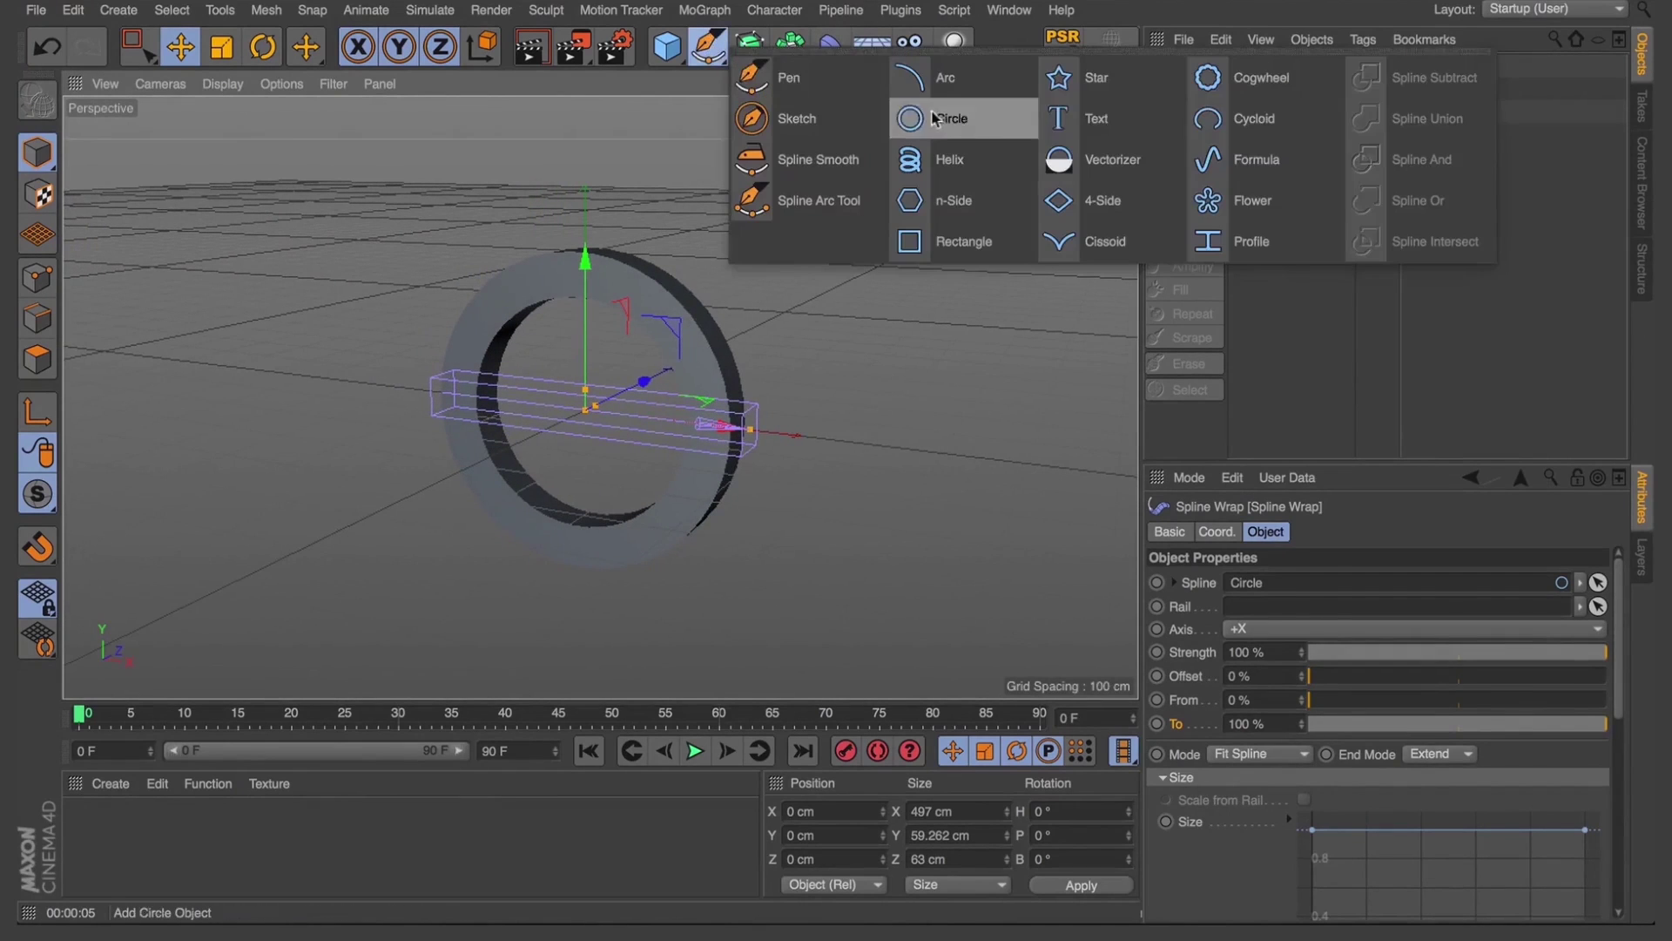
{"action": "left_click", "coordinate": [953, 157]}
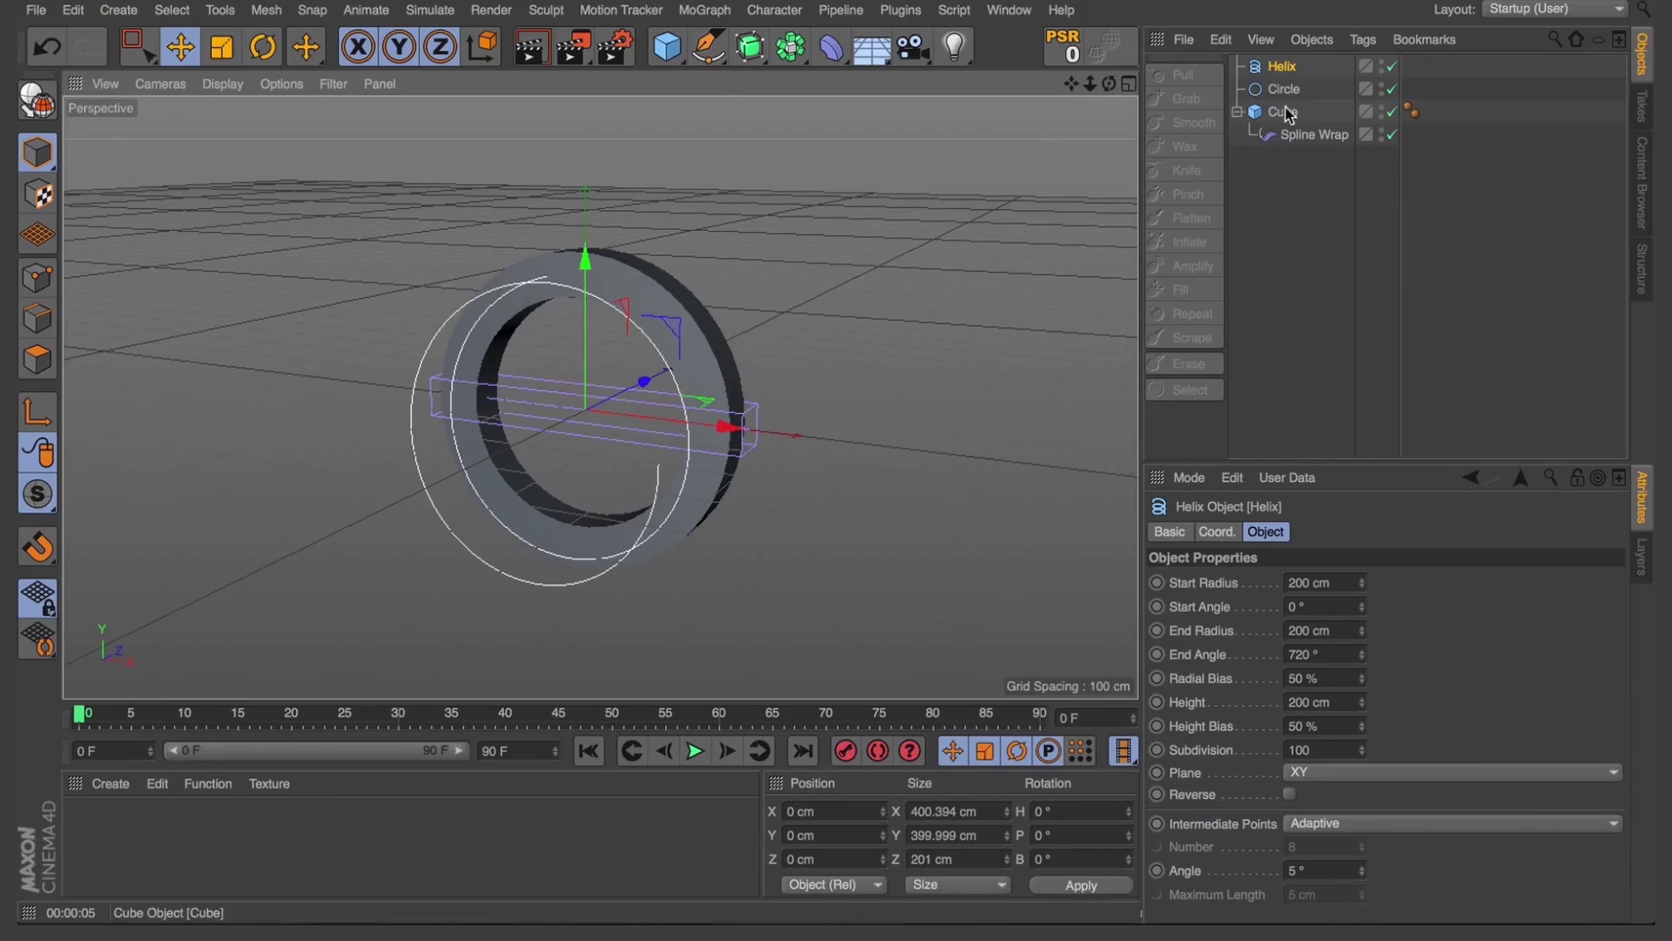
{"action": "left_click", "coordinate": [1291, 133]}
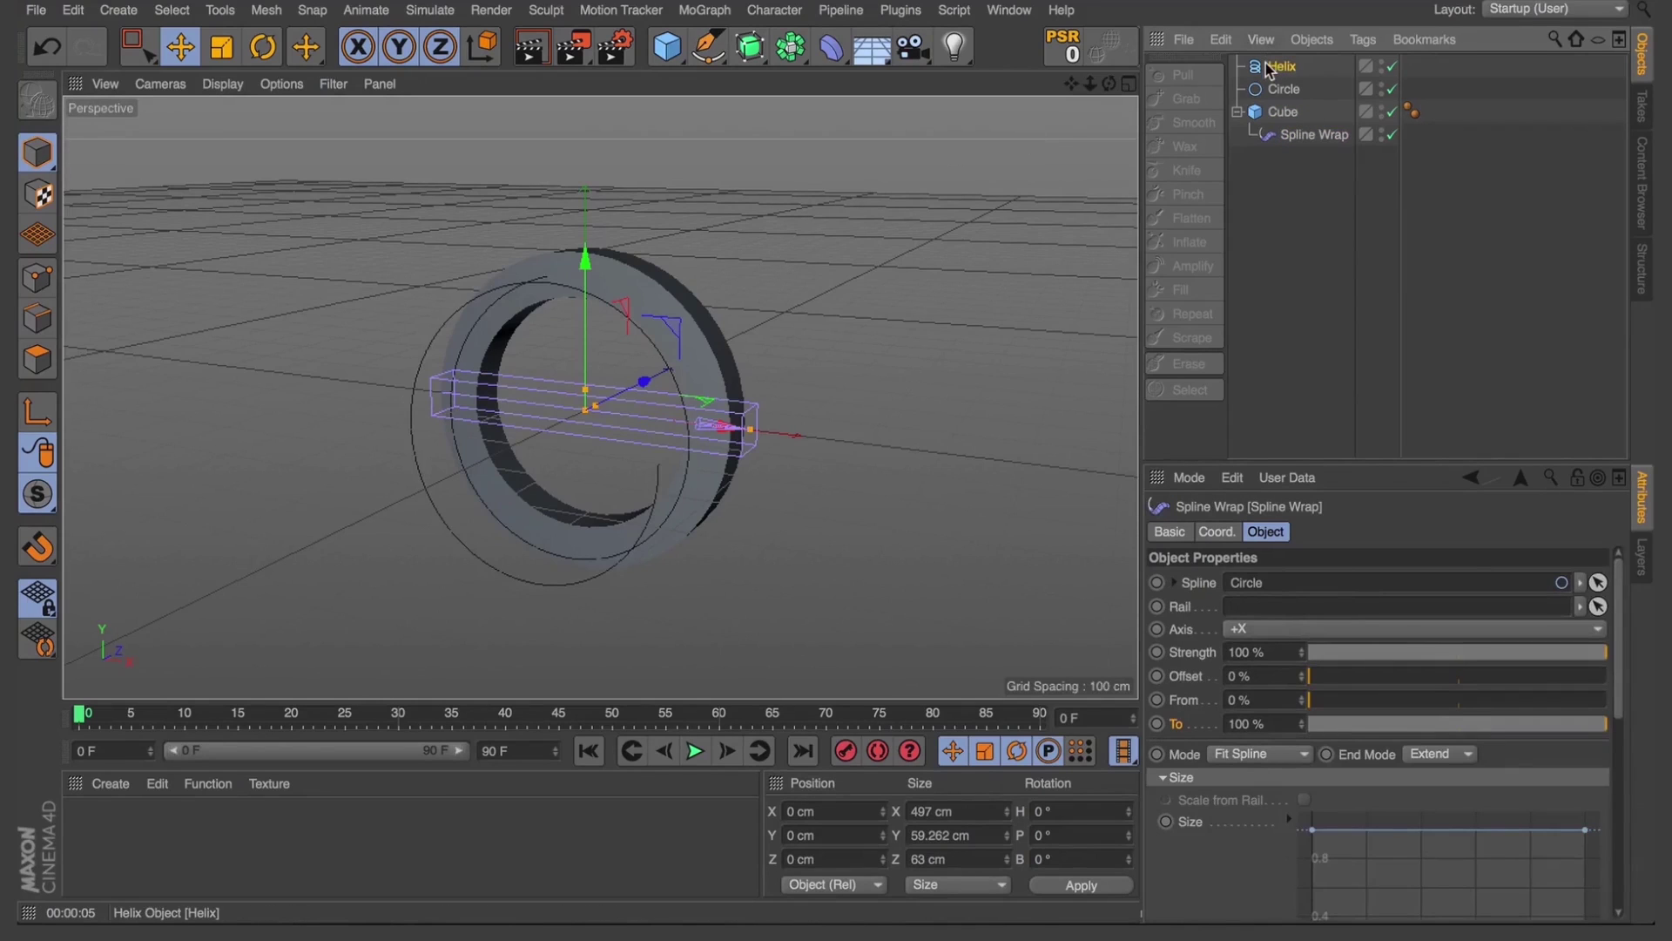
{"action": "left_click_drag", "start_coordinate": [1268, 69], "coordinate": [1254, 584]}
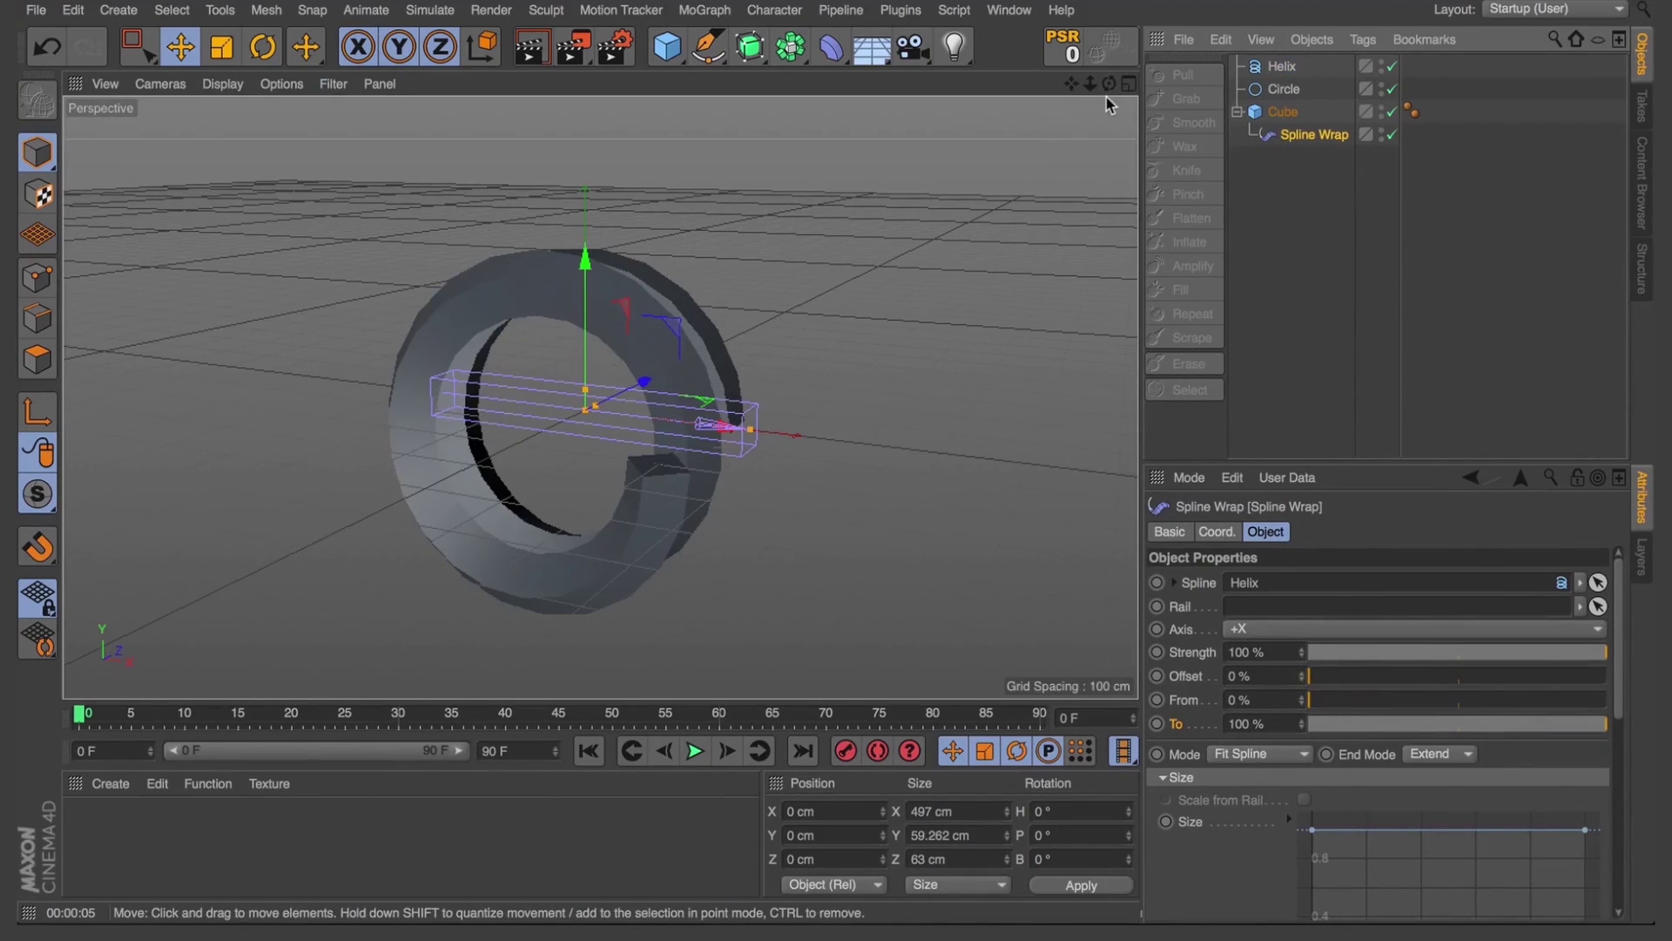
{"action": "mouse_move", "coordinate": [1109, 83]}
{"action": "left_mouse_down"}
{"action": "mouse_move", "coordinate": [1002, 87]}
{"action": "mouse_move", "coordinate": [1109, 83]}
{"action": "left_mouse_up"}
Stretch the helix to a height of 526 cm
{"action": "left_click", "coordinate": [1284, 68]}
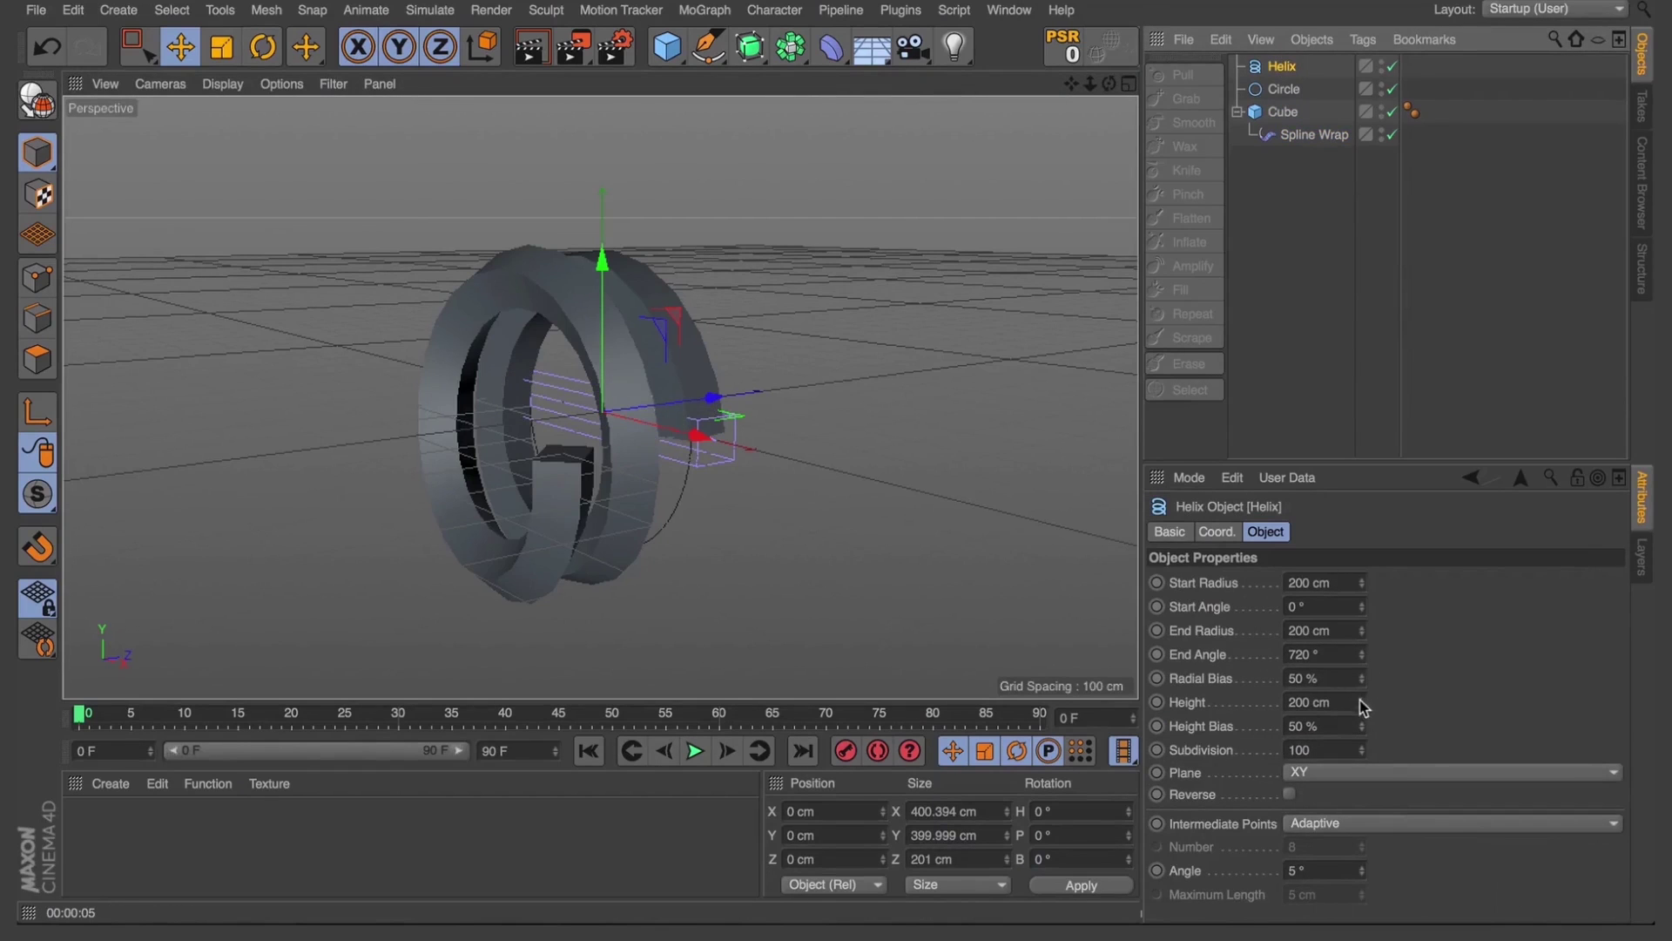
{"action": "left_click_drag", "start_coordinate": [1361, 702], "coordinate": [1332, 485]}
{"action": "left_click_drag", "start_coordinate": [1108, 84], "coordinate": [1202, 93]}
Set the cube's X segments to 200
{"action": "left_click", "coordinate": [1314, 135]}
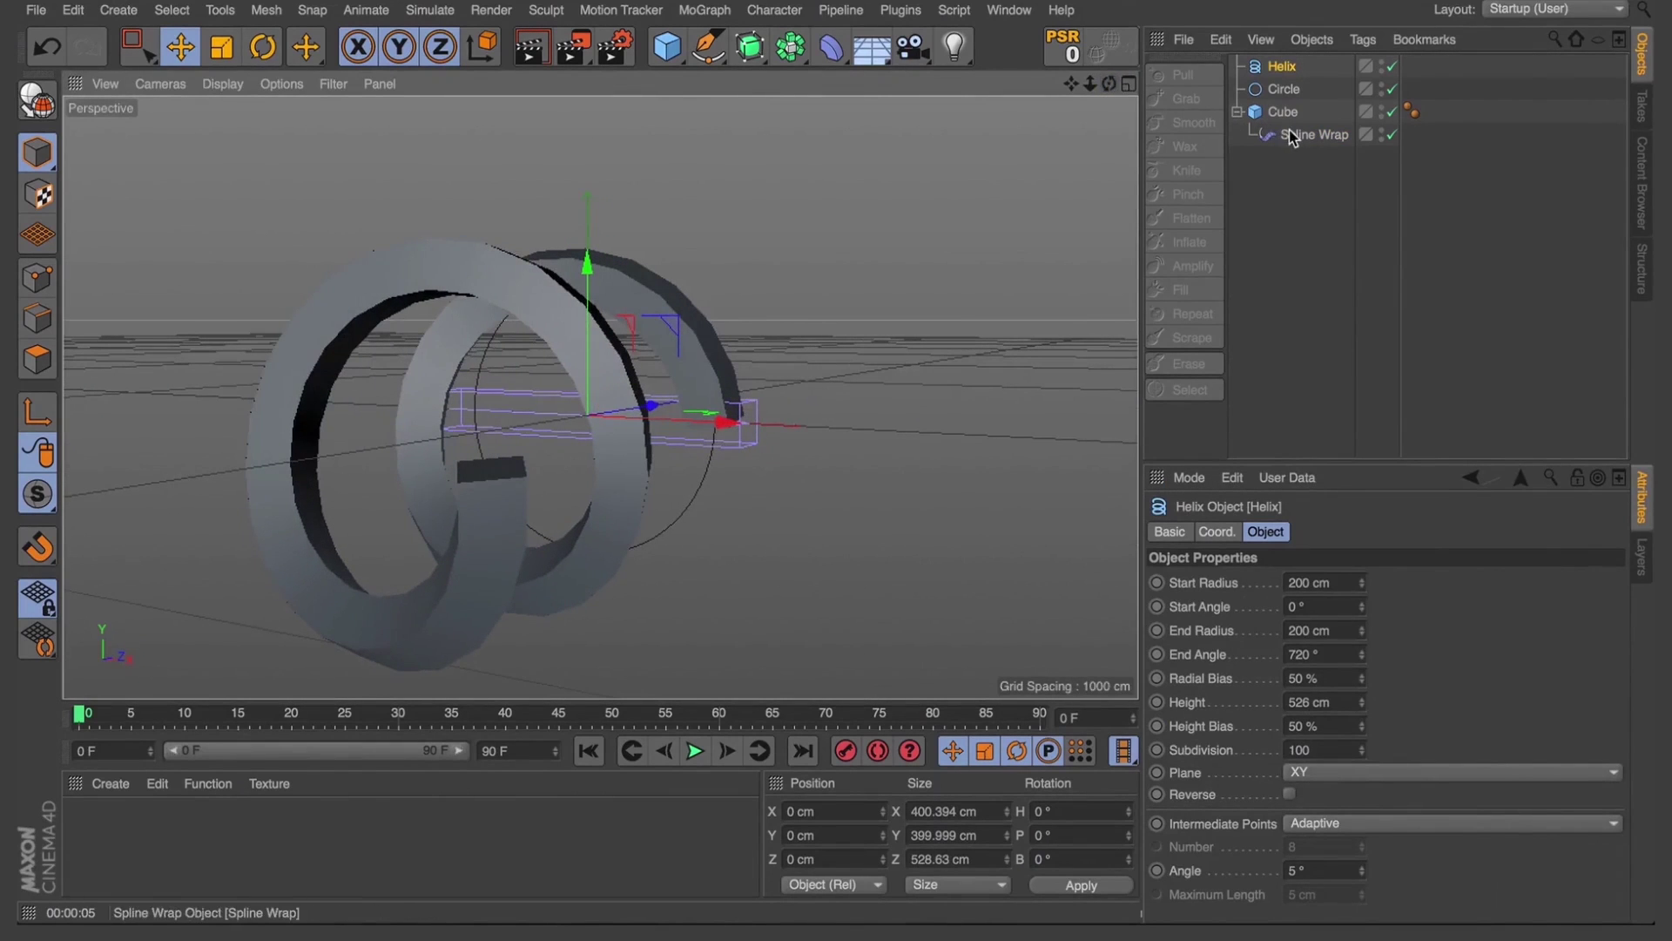
{"action": "left_click", "coordinate": [1282, 111]}
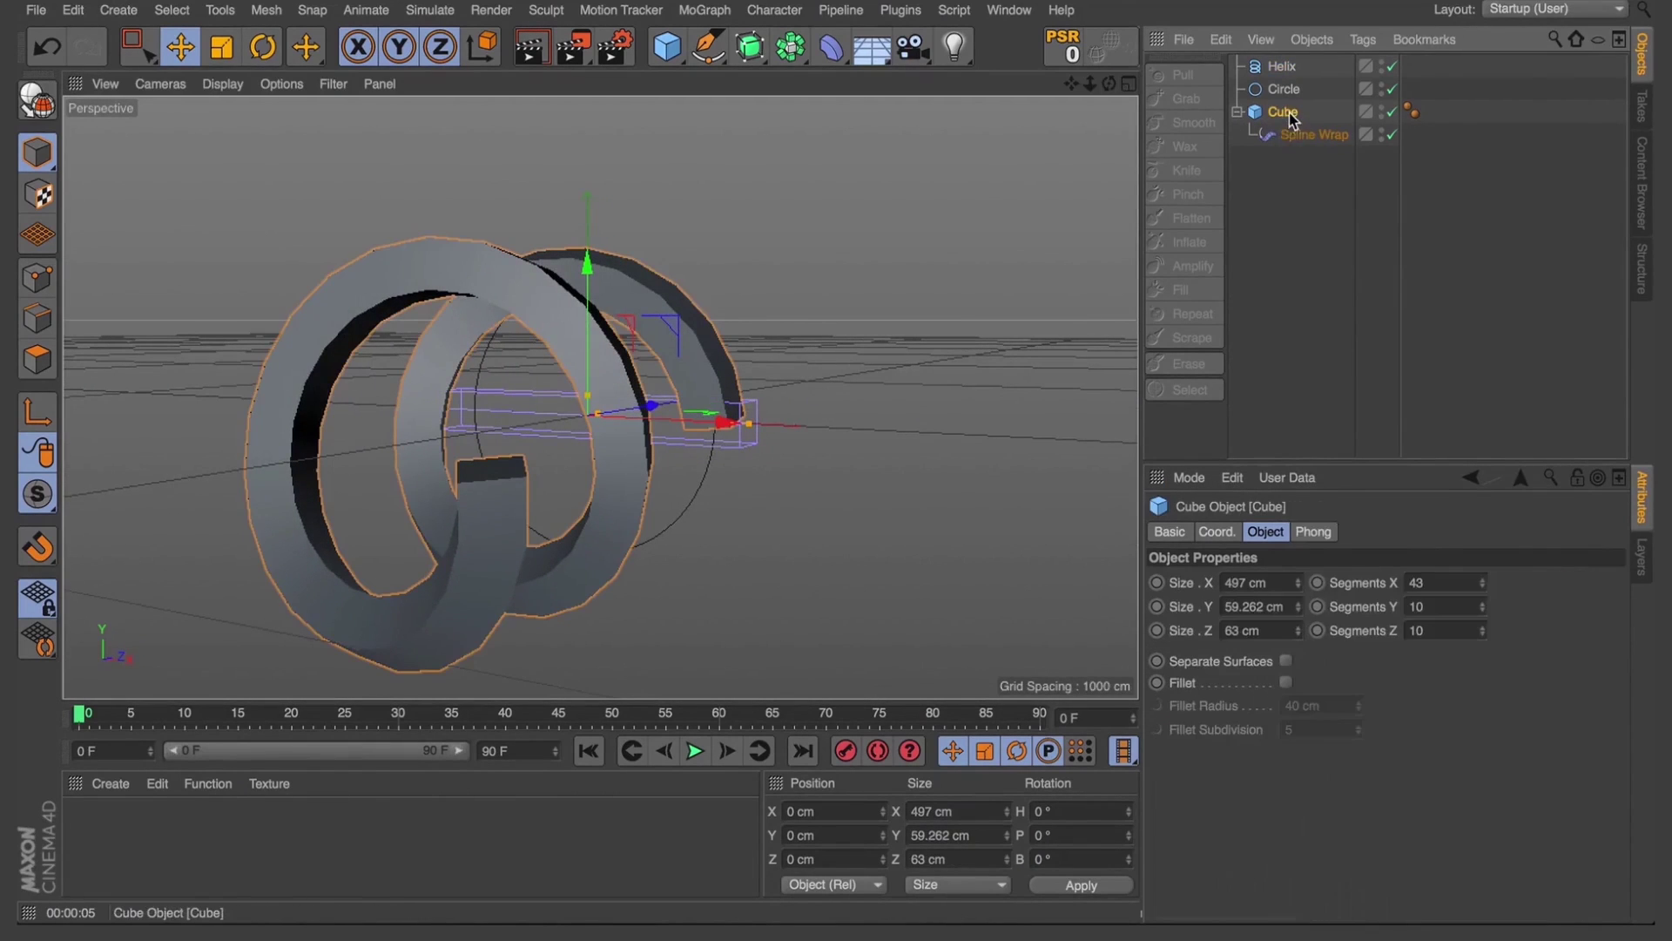
{"action": "double_click", "coordinate": [1459, 582]}
{"action": "type", "text": "200"}
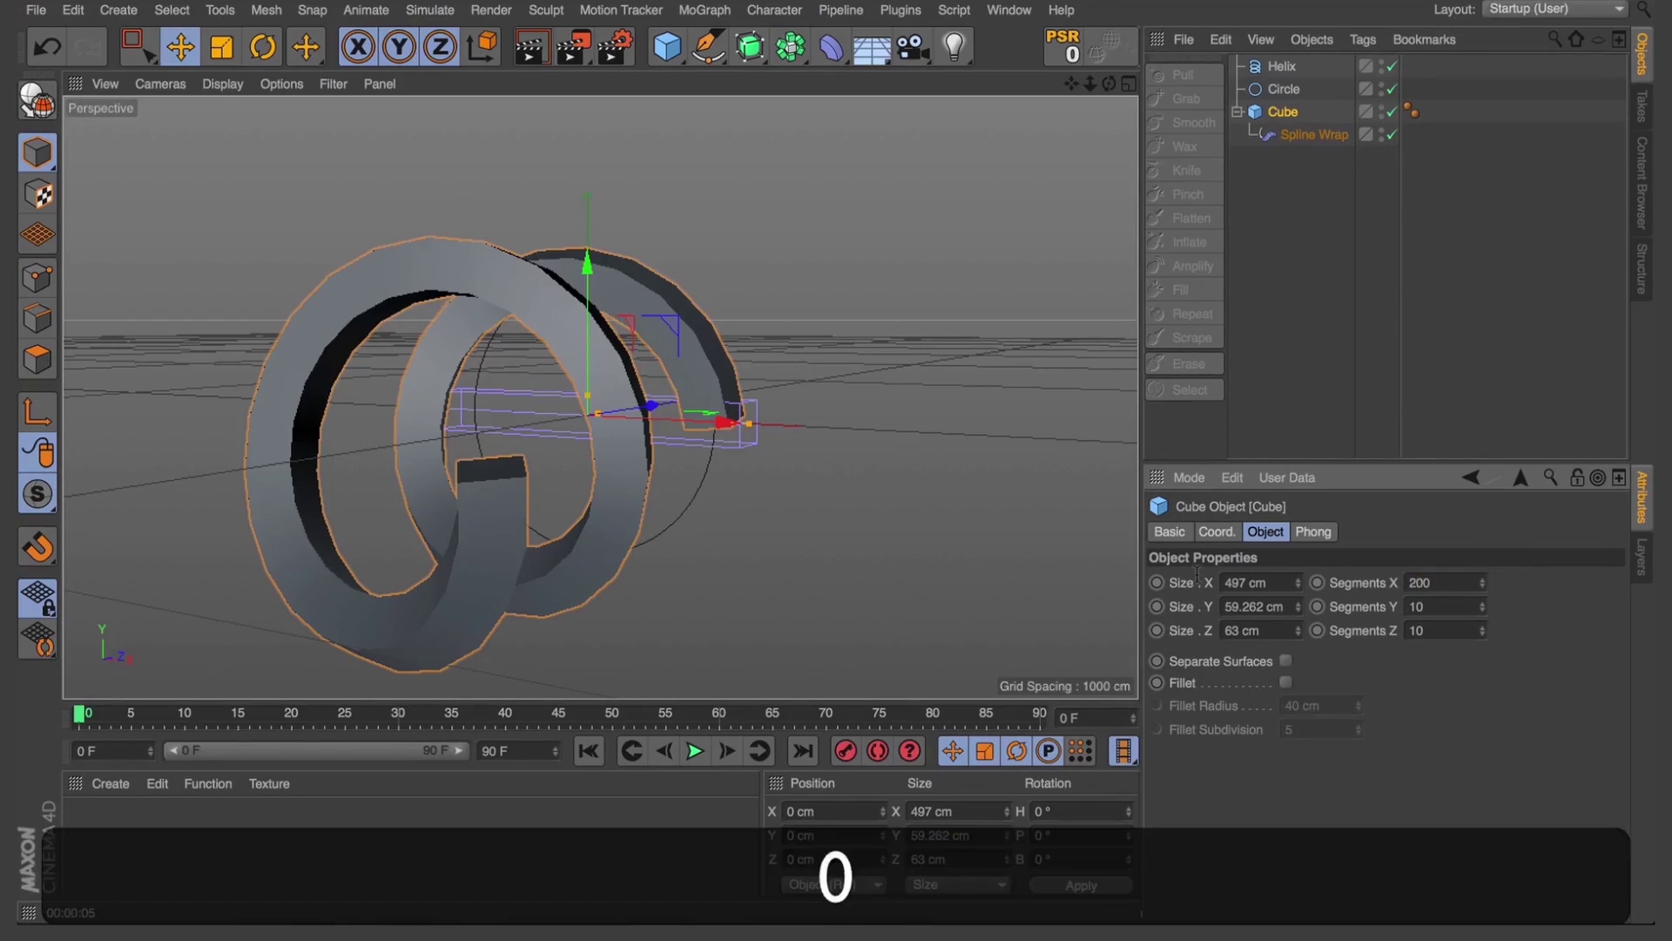
{"action": "key", "text": "Tab"}
Taper the wrapped cube by lowering the end of the Spline Wrap's Size curve to zero, and set To to 10%
{"action": "left_click", "coordinate": [1299, 133]}
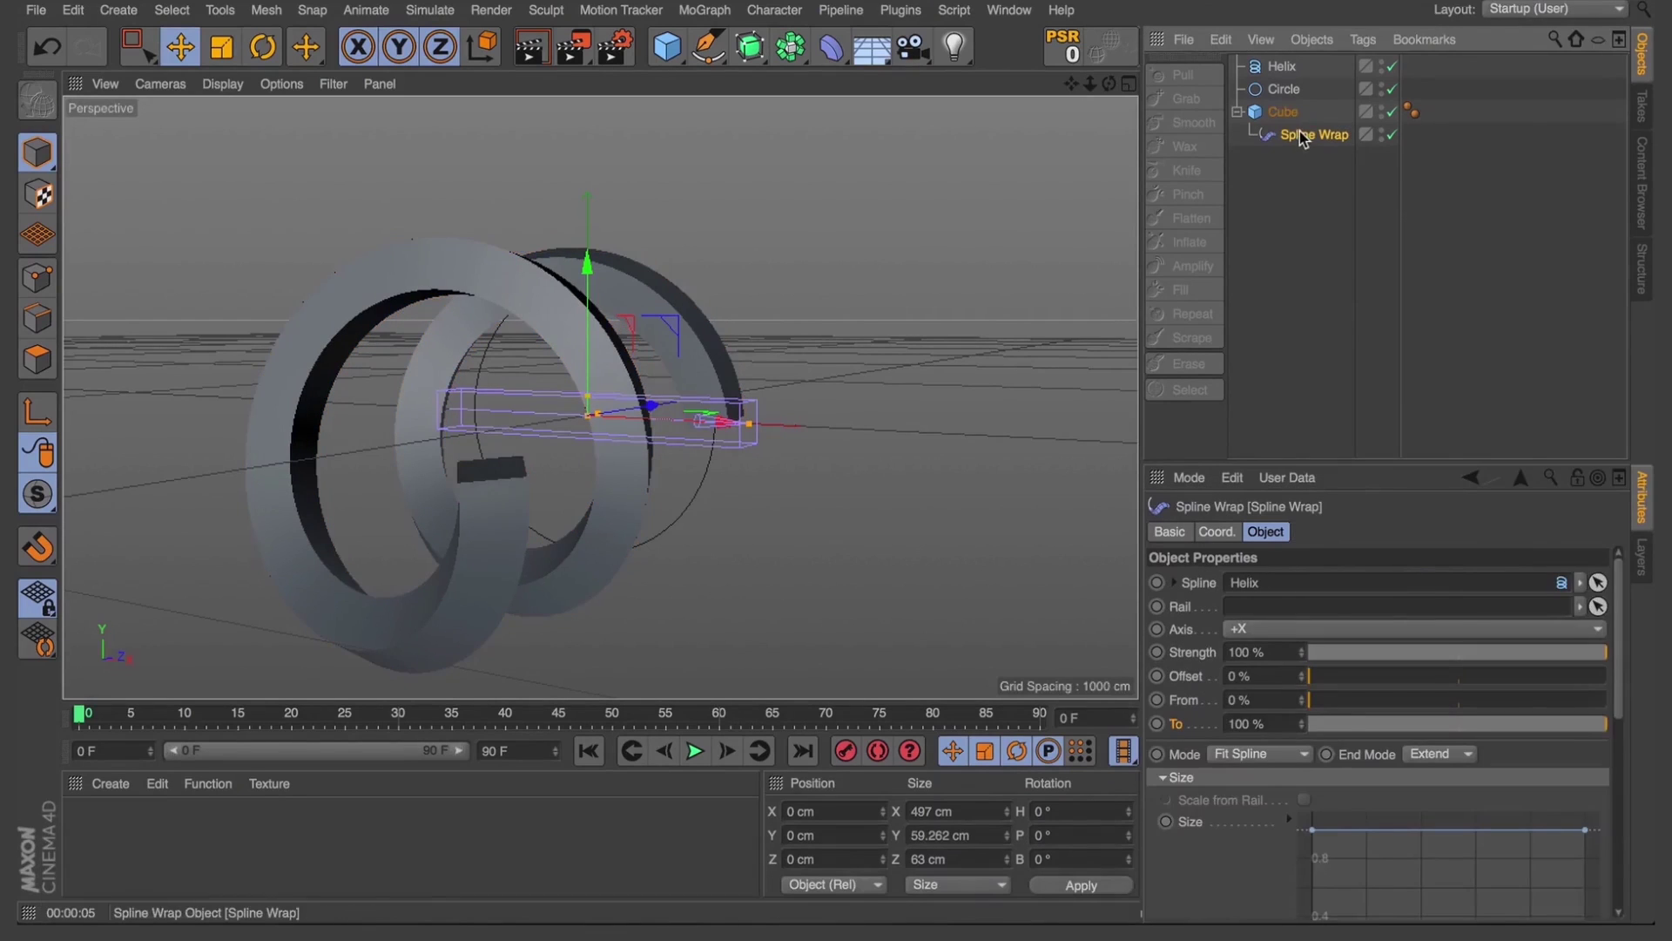
{"action": "left_click_drag", "start_coordinate": [1622, 657], "coordinate": [1620, 730]}
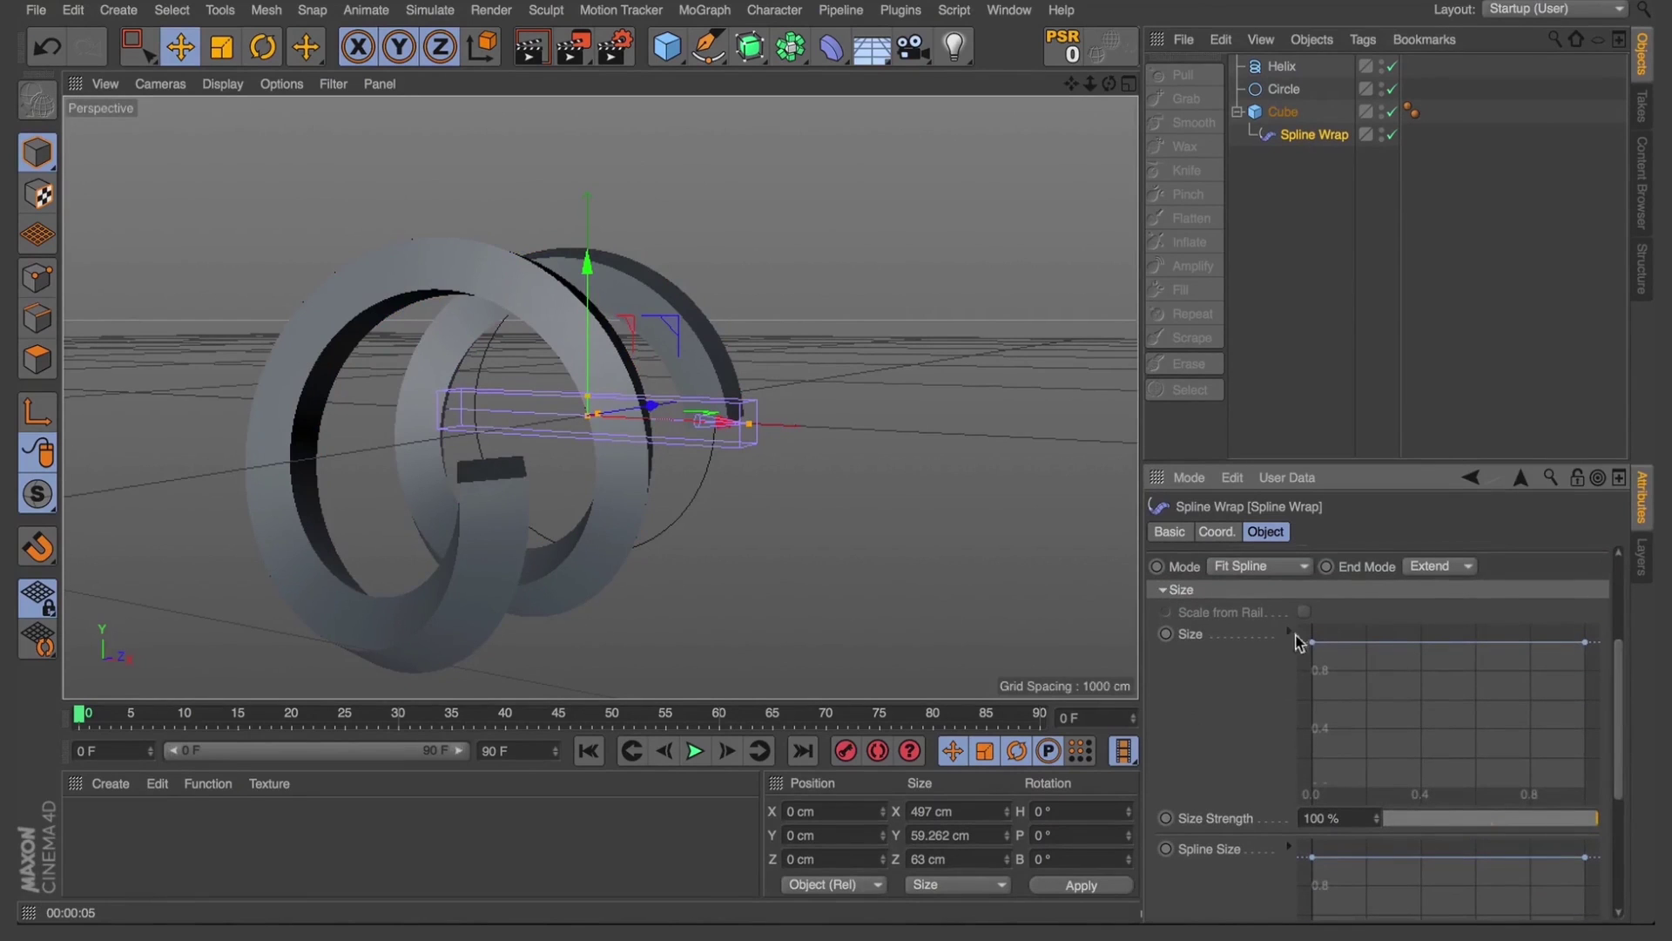
{"action": "mouse_move", "coordinate": [1313, 647]}
{"action": "left_mouse_down"}
{"action": "mouse_move", "coordinate": [1301, 788]}
{"action": "mouse_move", "coordinate": [1307, 645]}
{"action": "left_mouse_up"}
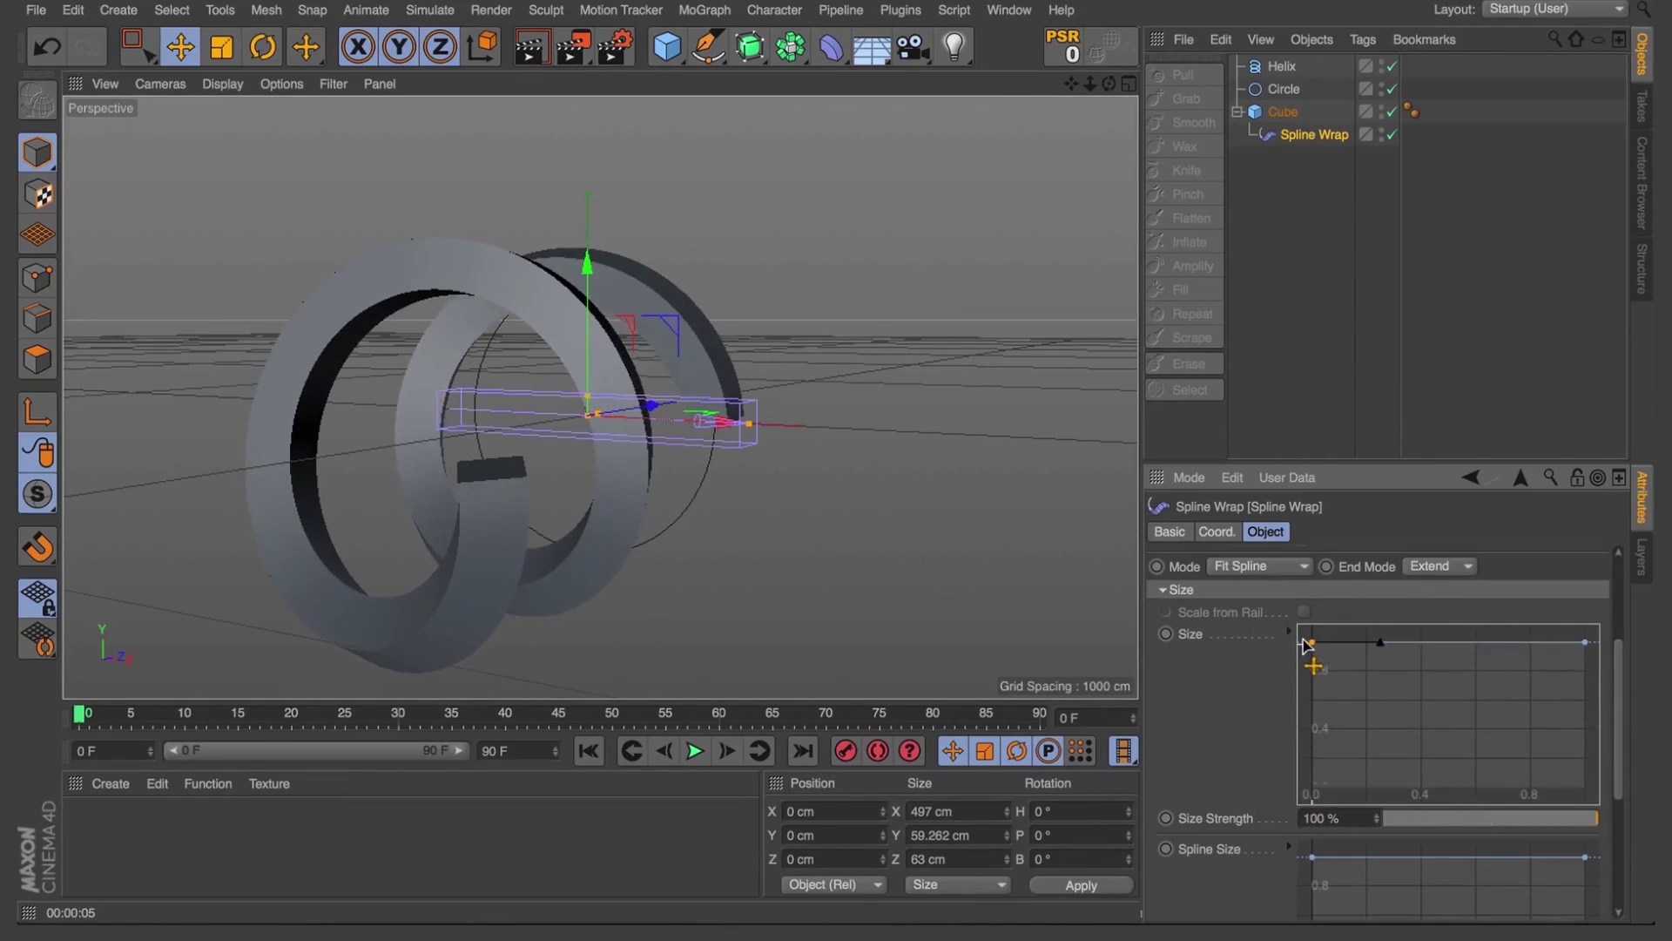
{"action": "left_click_drag", "start_coordinate": [1587, 647], "coordinate": [1343, 697]}
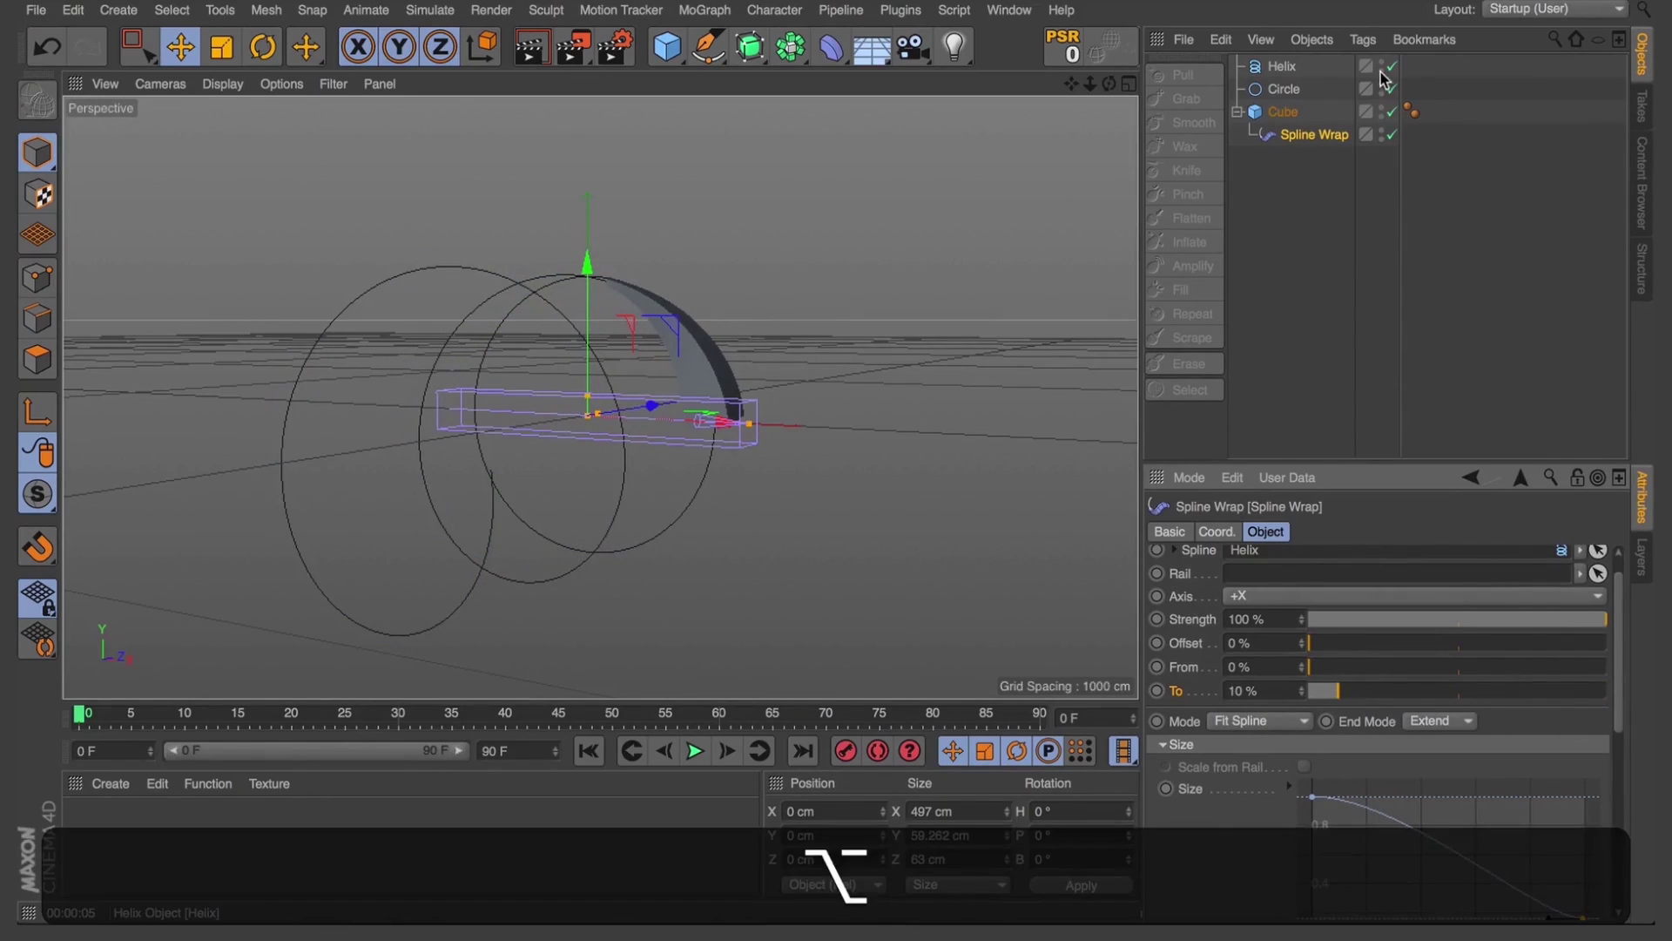
Hide the helix and circle splines and raise the Spline Wrap's To value to 100%
{"action": "left_click", "coordinate": [1382, 70], "text": "alt"}
{"action": "left_click", "coordinate": [1383, 91], "text": "alt"}
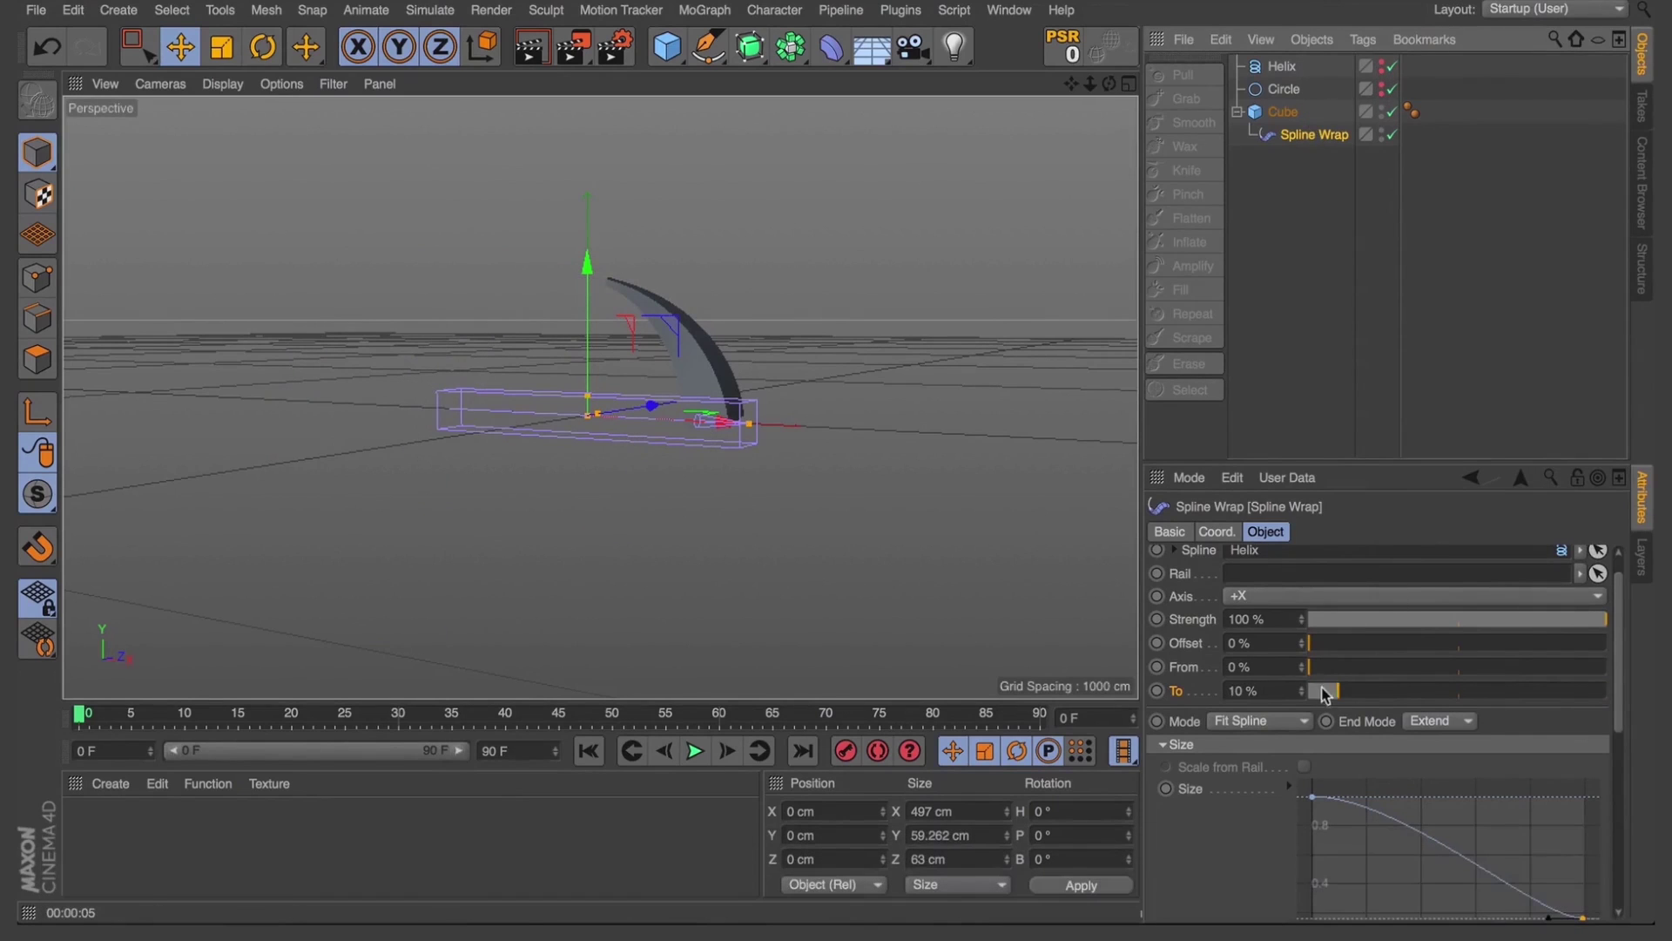
{"action": "left_click_drag", "start_coordinate": [1344, 694], "coordinate": [1614, 696]}
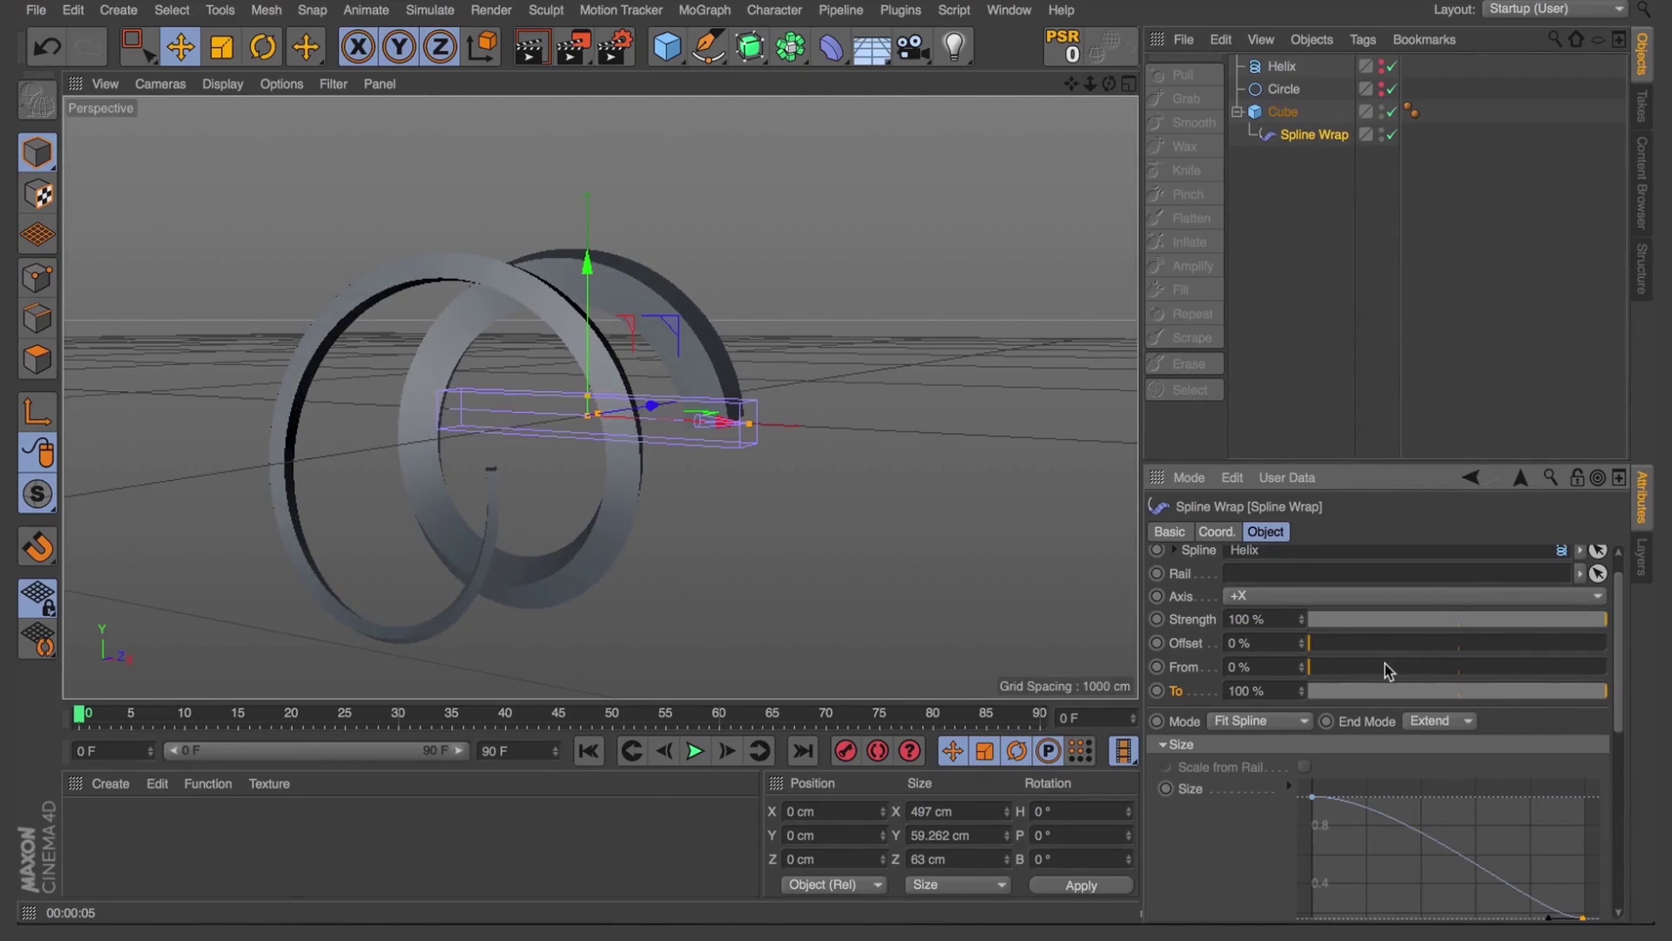
Try the Spline Wrap's From and Offset values, and reset Offset to 0%
{"action": "left_click_drag", "start_coordinate": [1389, 671], "coordinate": [1246, 643]}
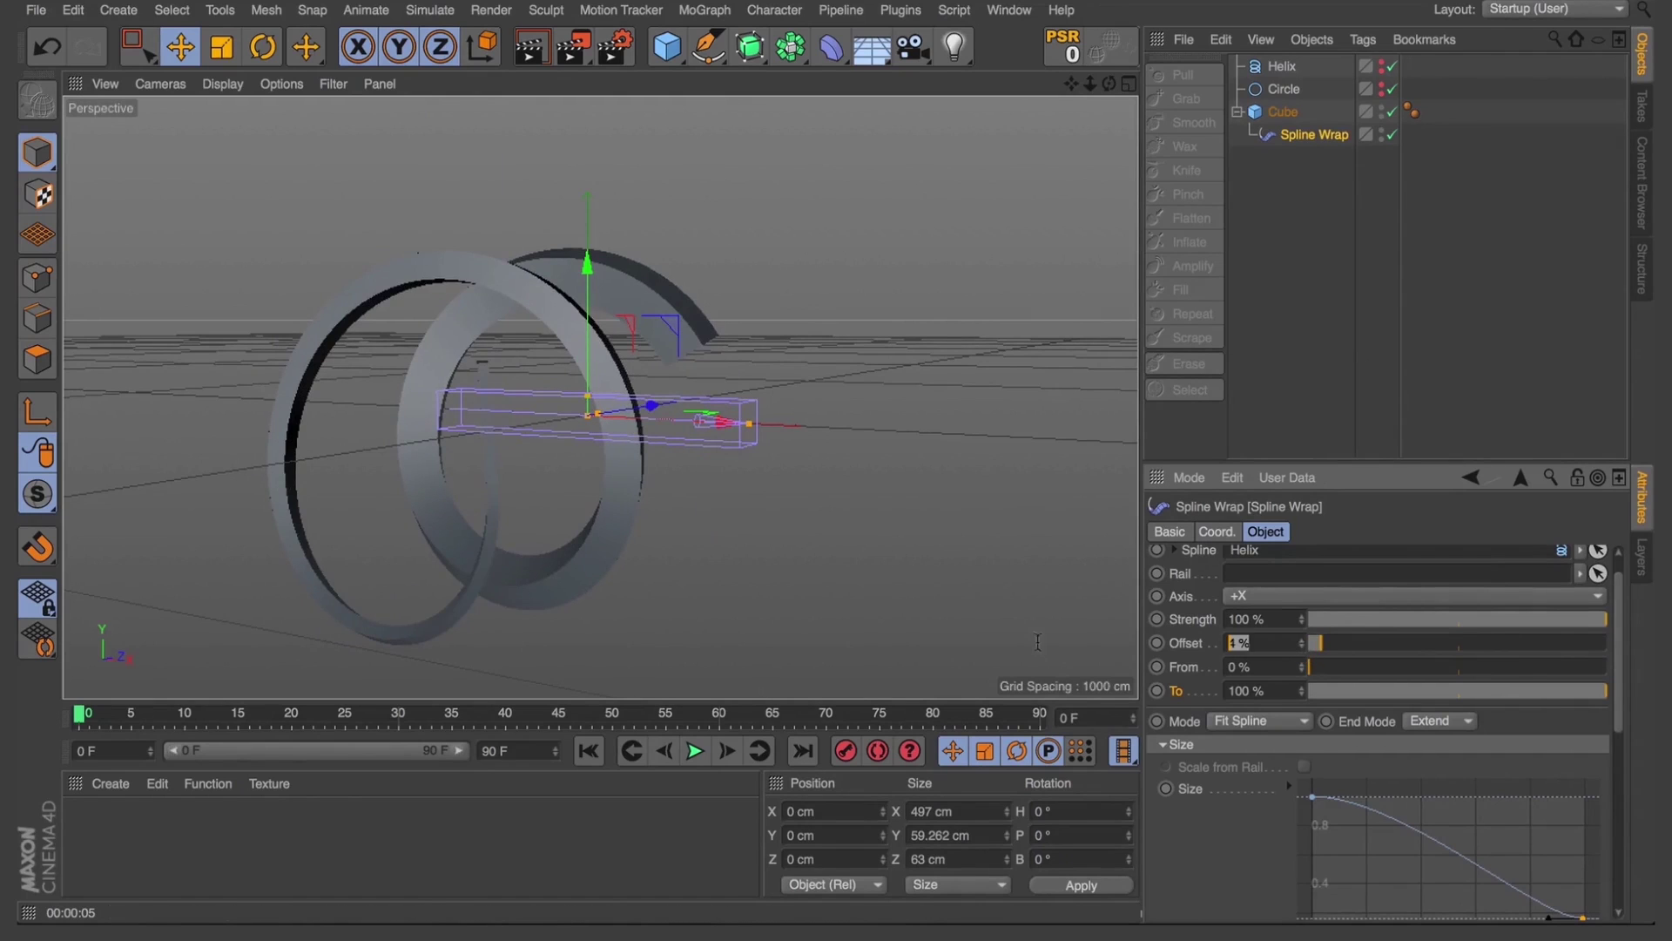
{"action": "type", "text": "0"}
{"action": "key", "text": "Return"}
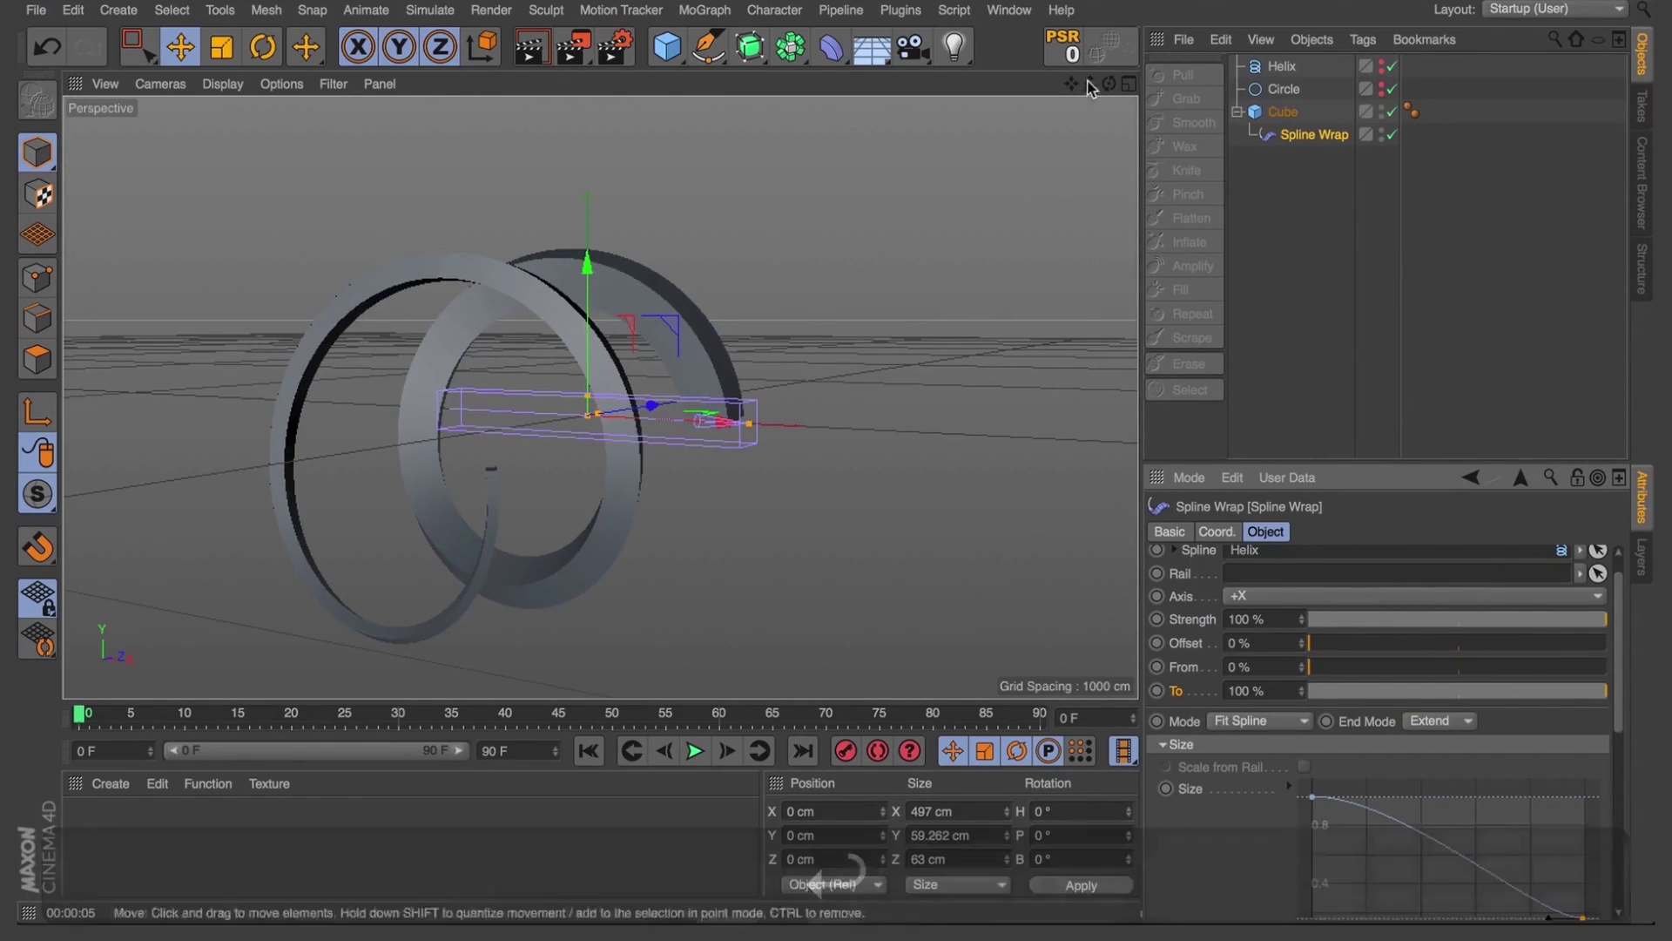
{"action": "left_click_drag", "start_coordinate": [1108, 84], "coordinate": [1045, 100]}
{"action": "left_click_drag", "start_coordinate": [599, 398], "coordinate": [1111, 85]}
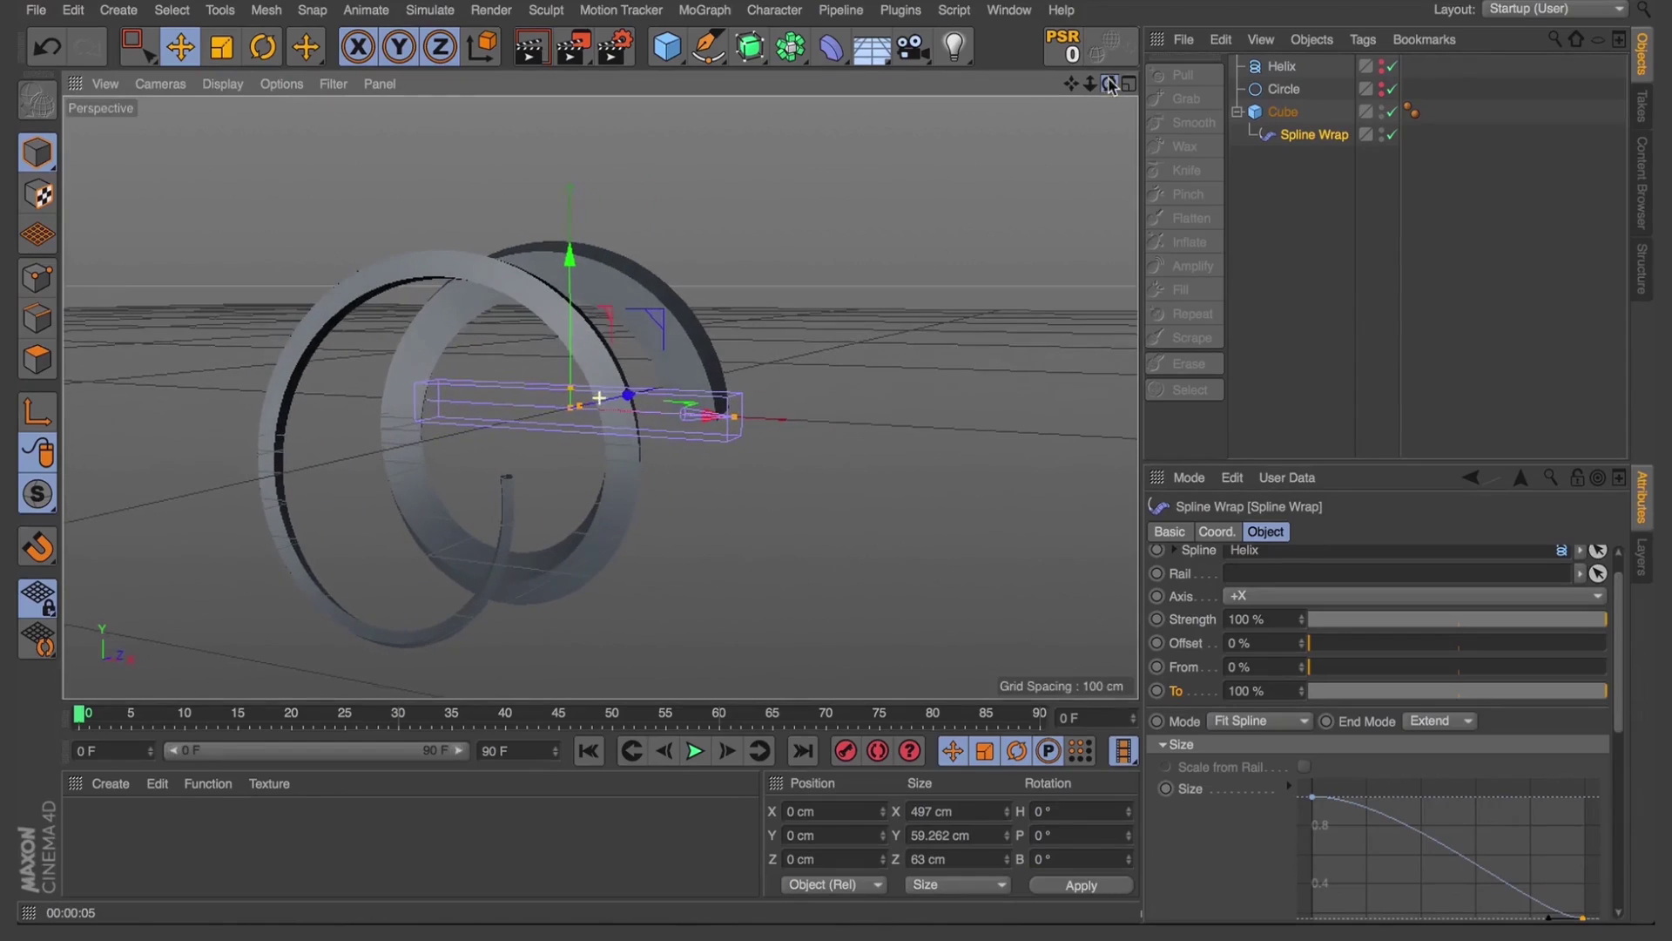
Switch to the document containing Buenos_spline and add a capsule
{"action": "left_click", "coordinate": [1008, 10]}
{"action": "left_click", "coordinate": [1035, 593]}
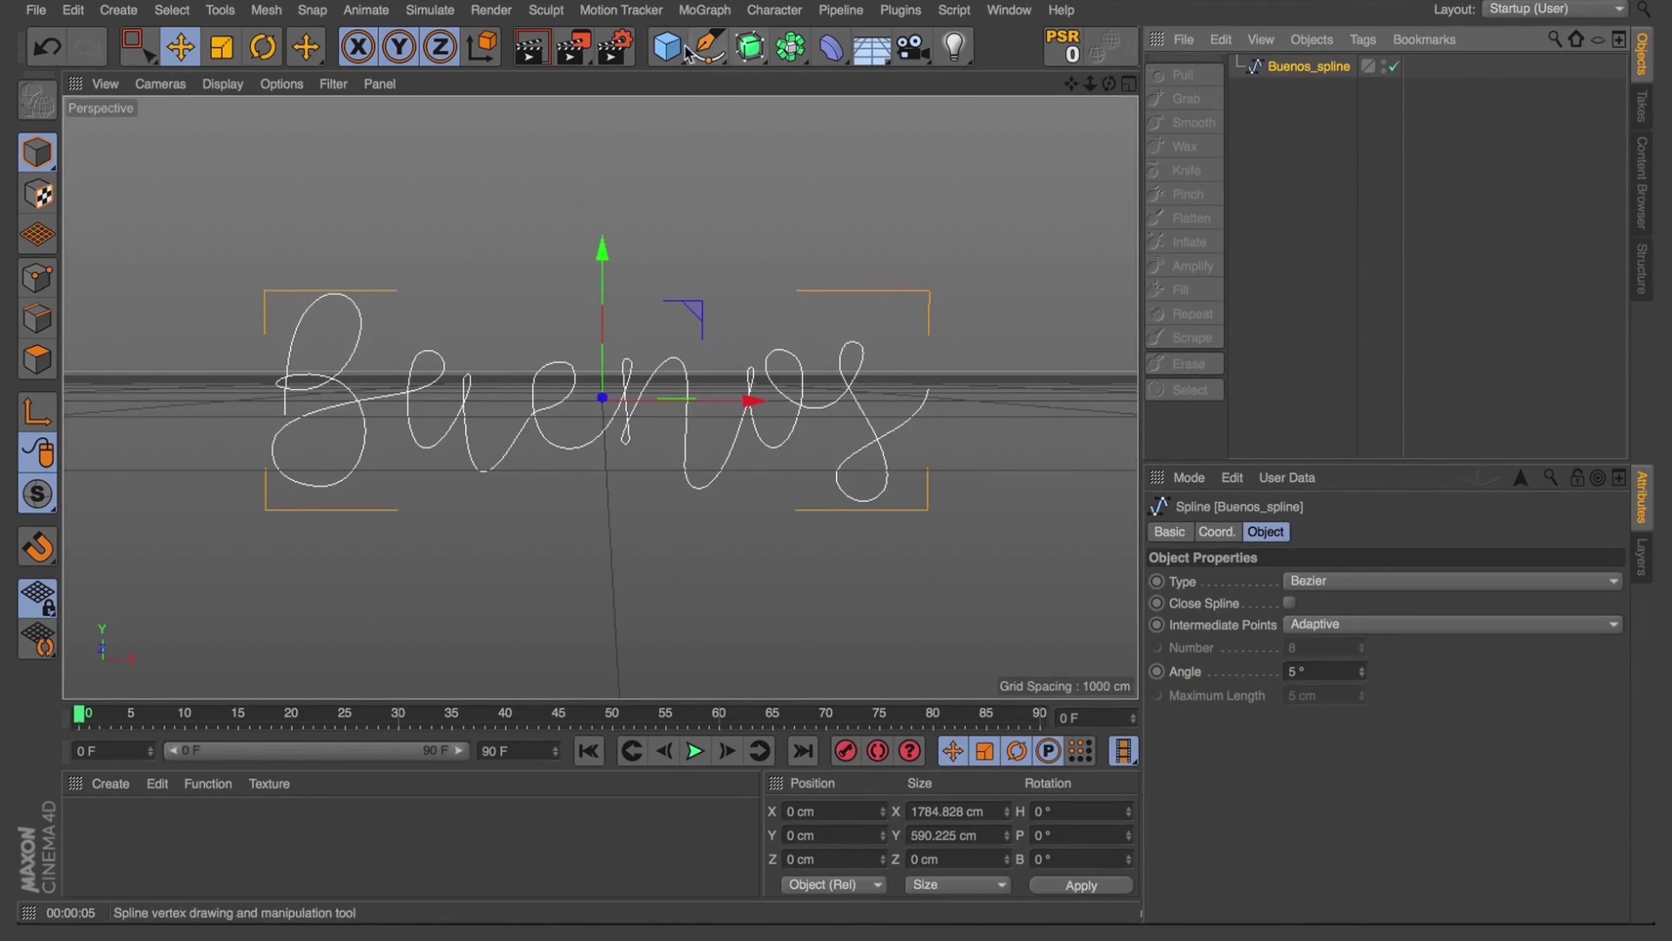
{"action": "left_click_drag", "start_coordinate": [671, 44], "coordinate": [881, 152]}
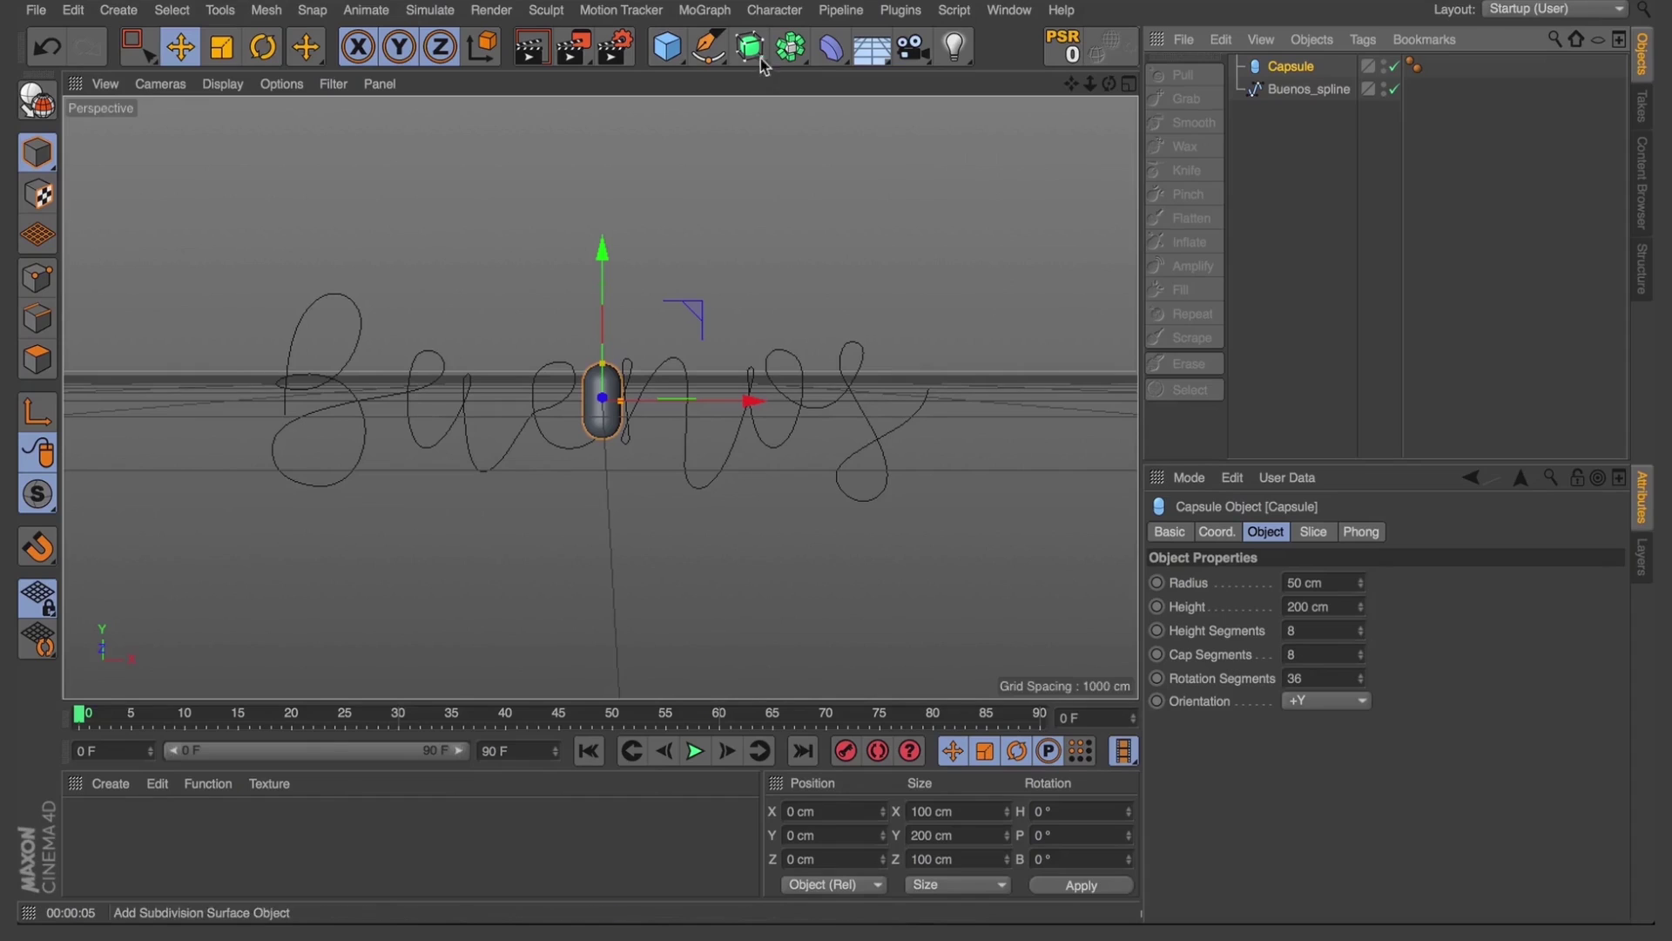
Add a Spline Wrap deformer as a child of the capsule and assign Buenos_spline as its spline
{"action": "left_click_drag", "start_coordinate": [838, 50], "coordinate": [1062, 276]}
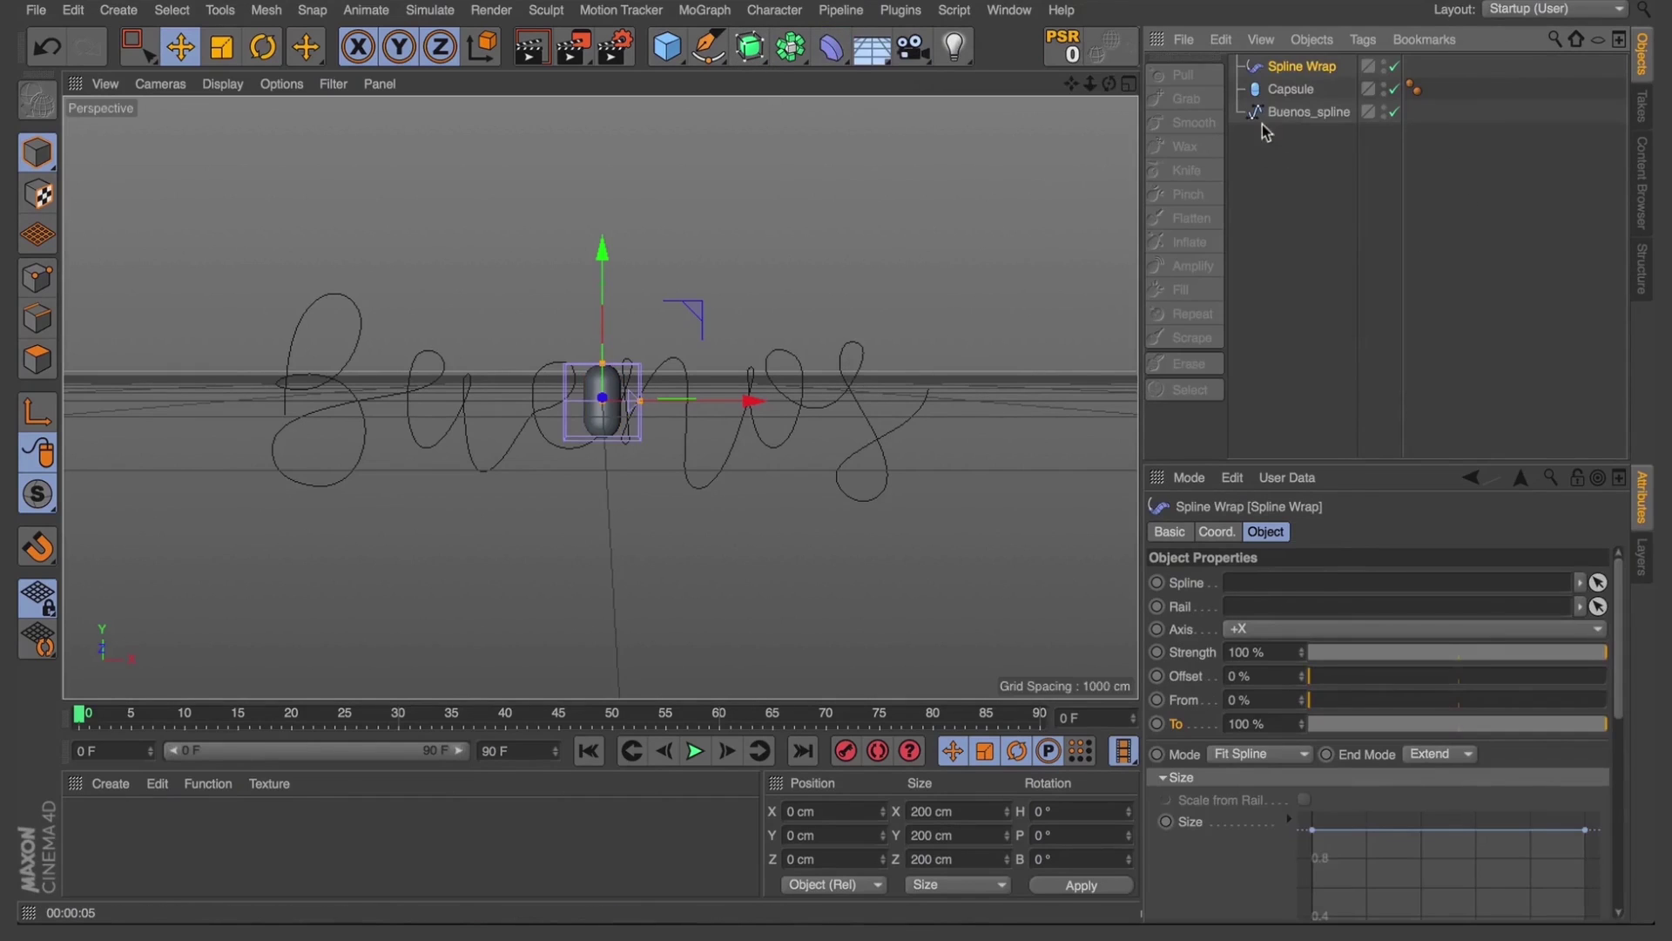
{"action": "left_click_drag", "start_coordinate": [1278, 92], "coordinate": [1285, 89]}
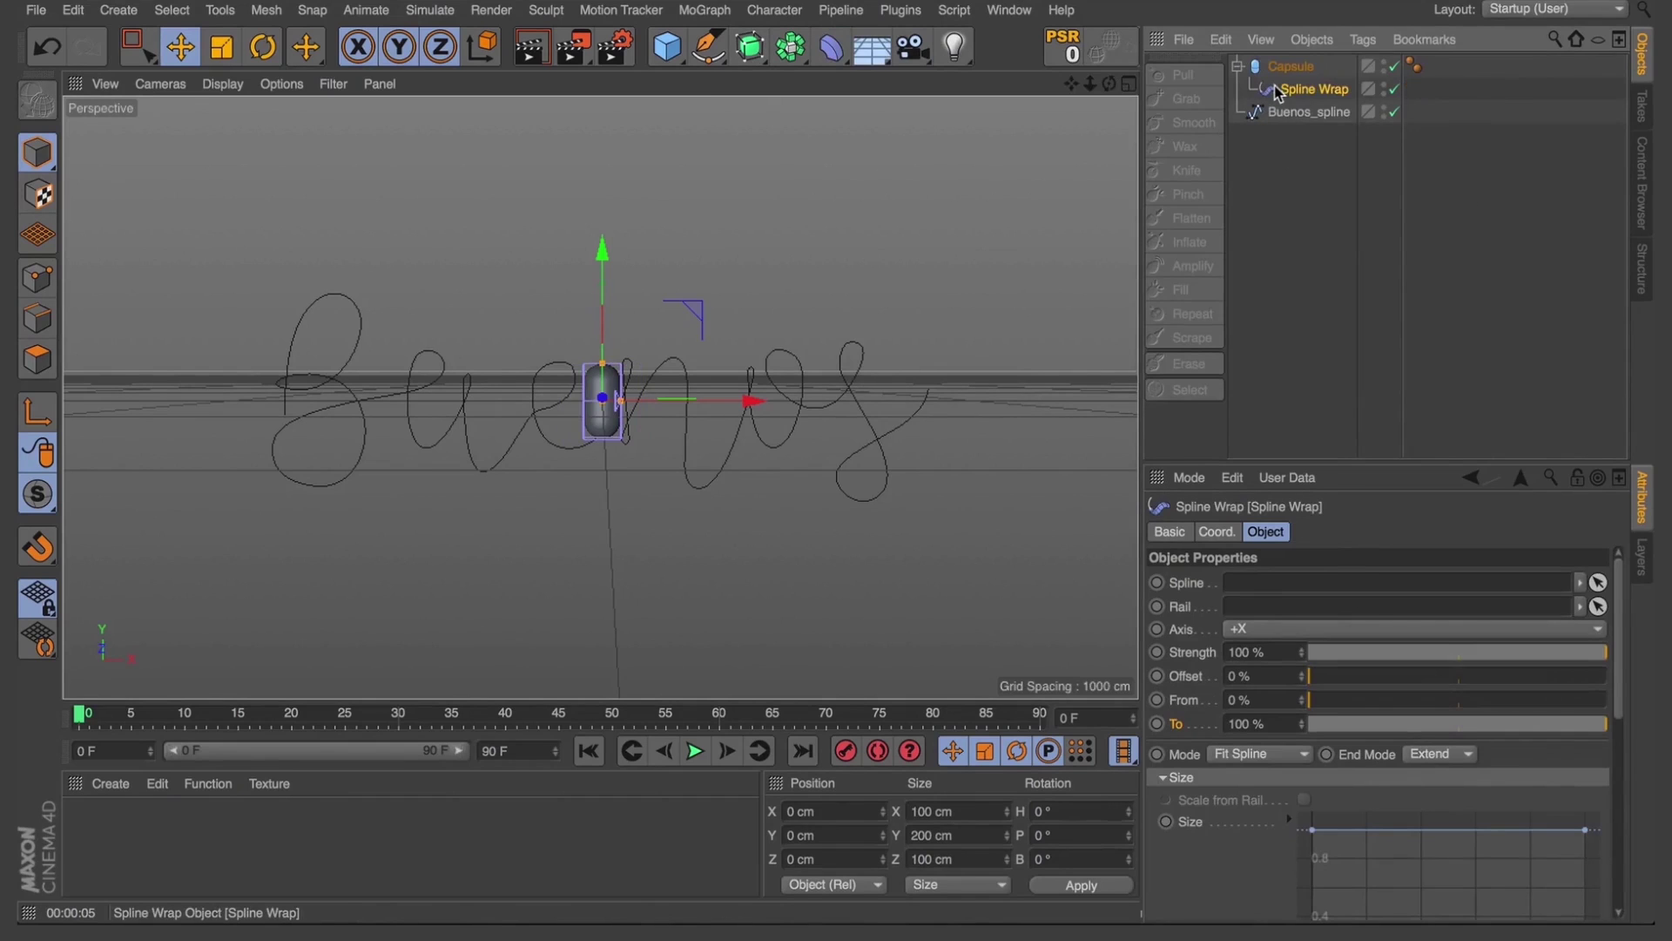
{"action": "key", "text": "r"}
{"action": "left_click", "coordinate": [1310, 90]}
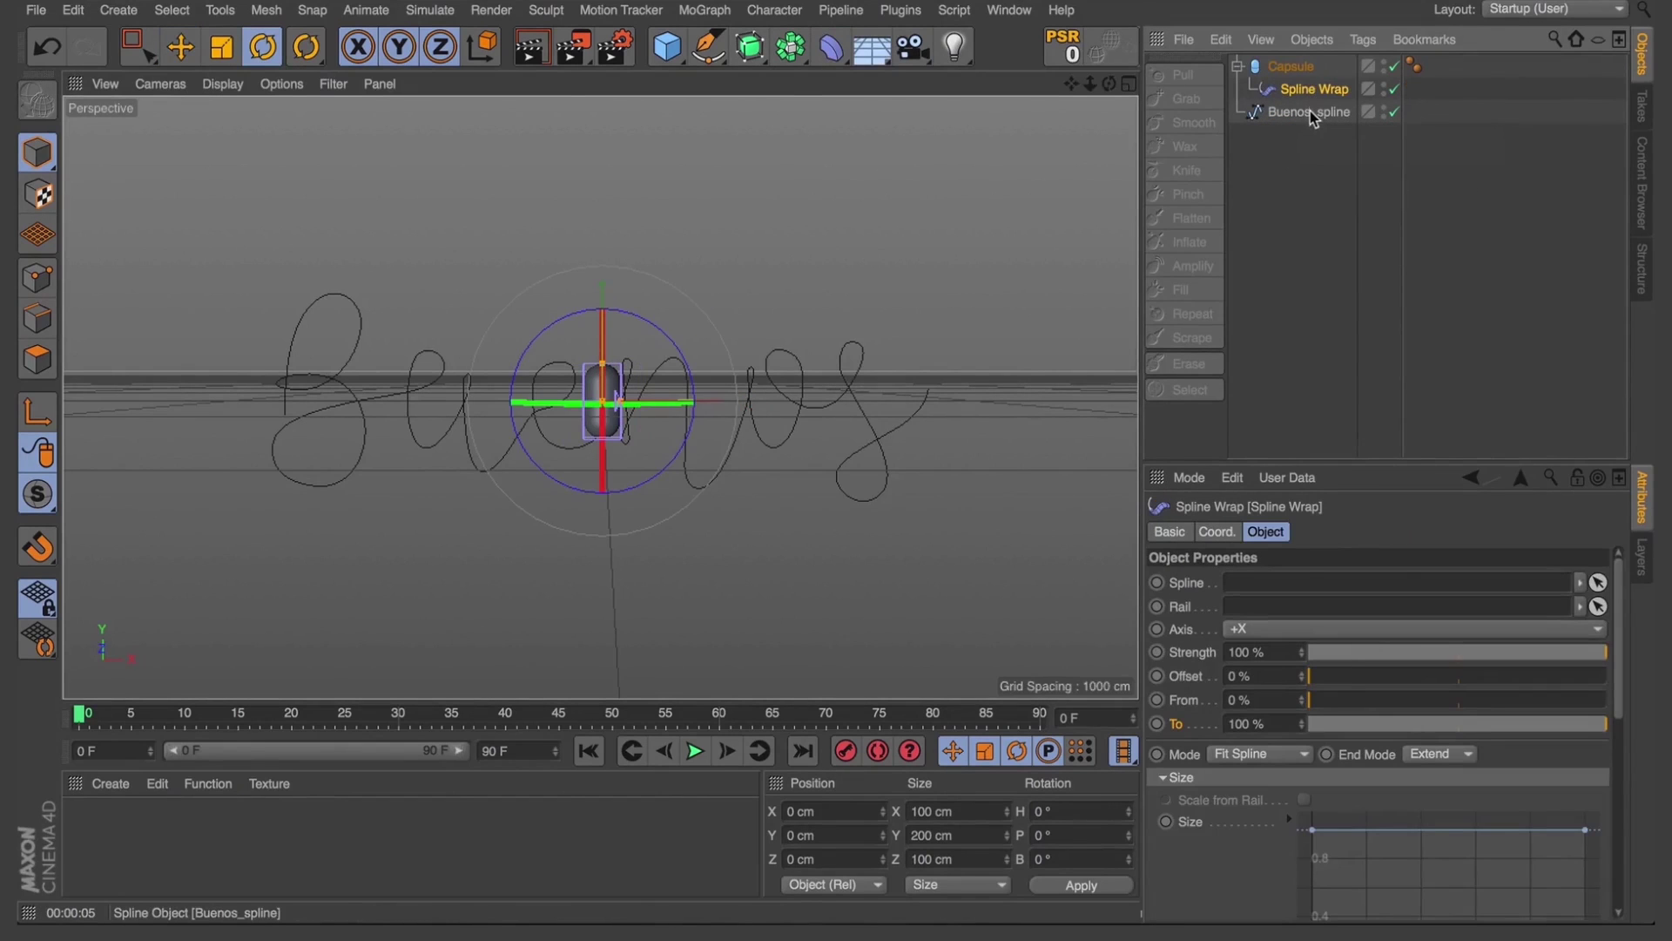
{"action": "left_click_drag", "start_coordinate": [1267, 591], "coordinate": [1269, 590]}
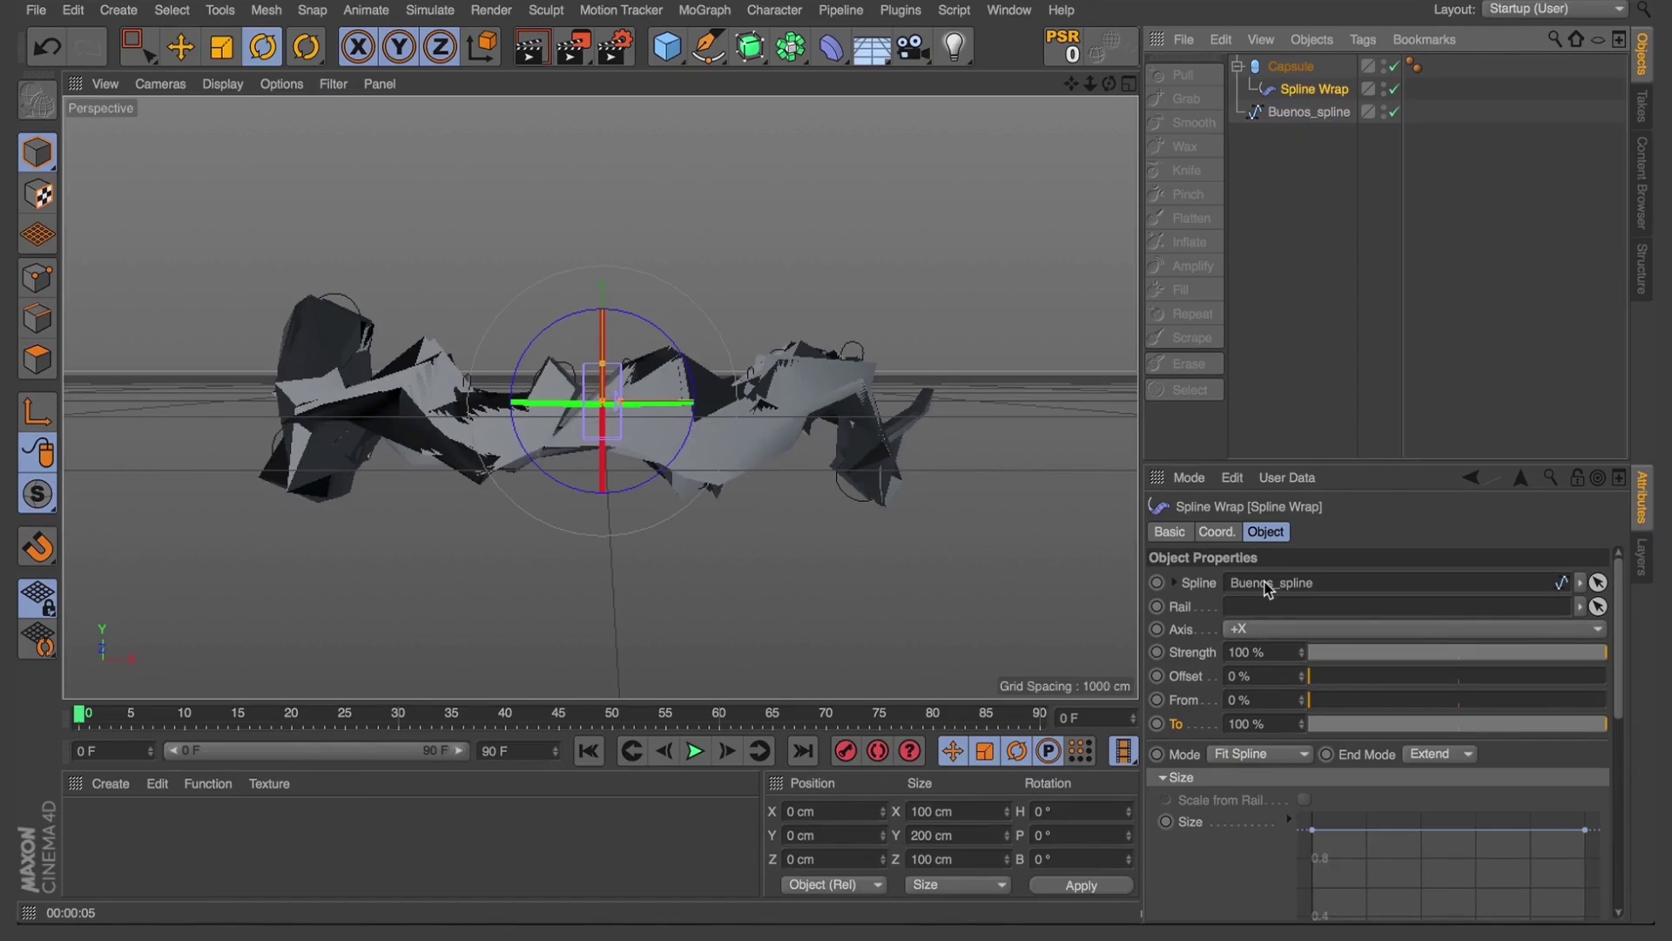
Set the capsule's height to 500 cm and its height segments to 100
{"action": "left_click", "coordinate": [1292, 65]}
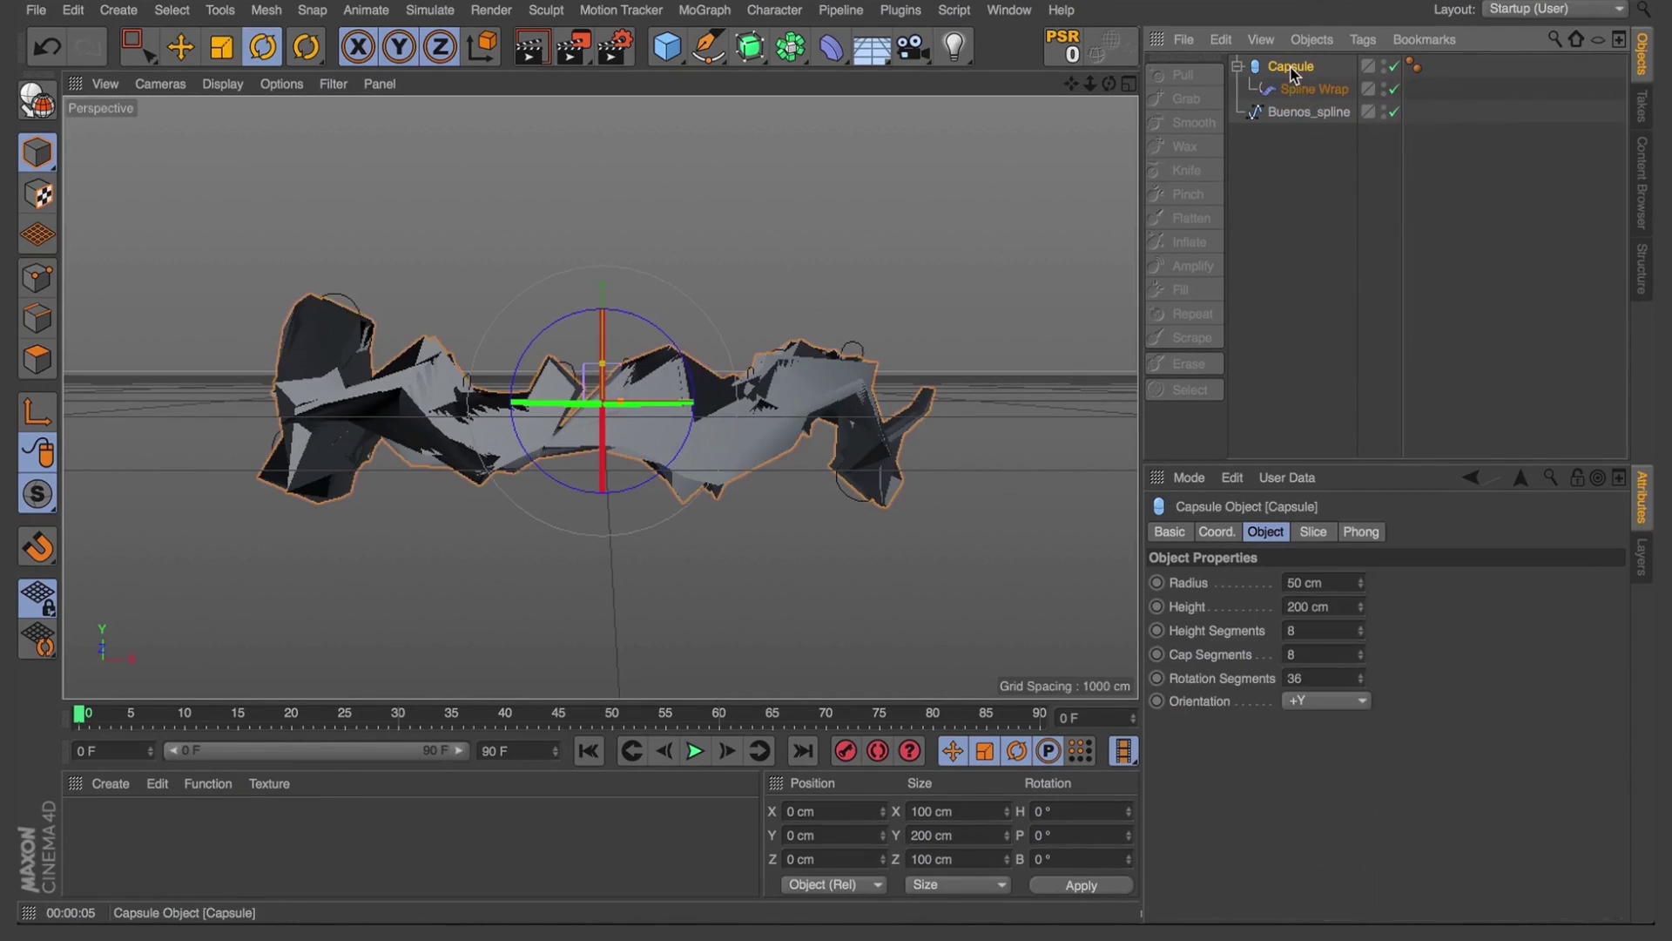
{"action": "left_click_drag", "start_coordinate": [1362, 607], "coordinate": [1476, 606]}
{"action": "double_click", "coordinate": [1346, 606]}
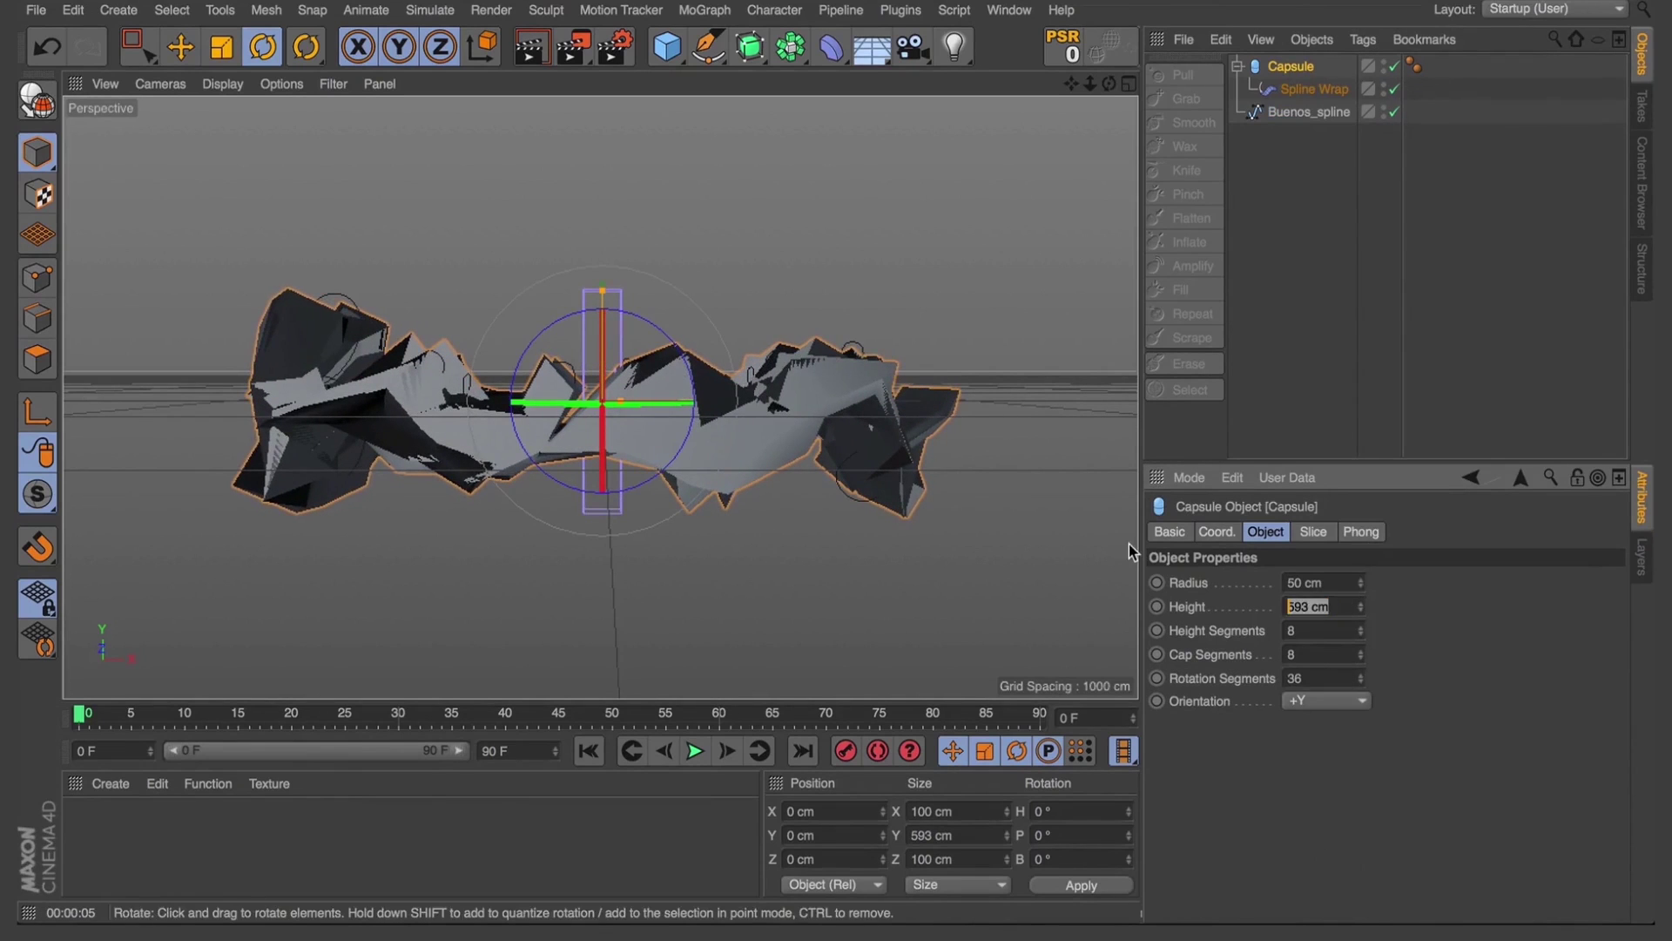
{"action": "type", "text": "500"}
{"action": "key", "text": "Return"}
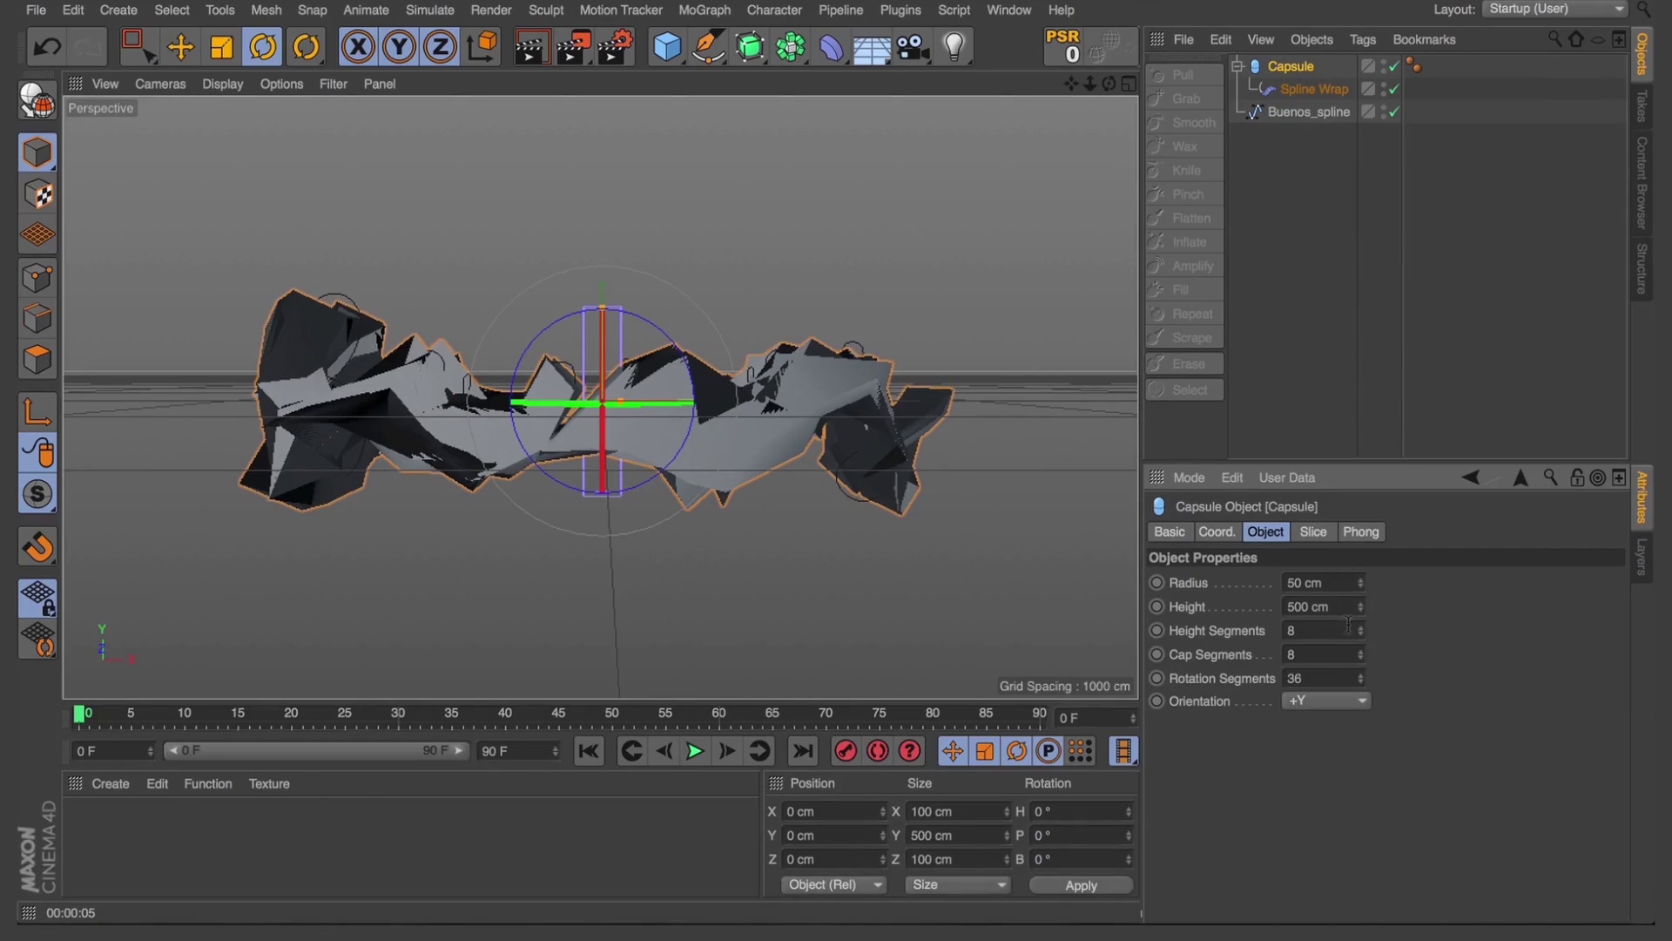
{"action": "left_click_drag", "start_coordinate": [1361, 631], "coordinate": [962, 587]}
{"action": "type", "text": "100"}
{"action": "key", "text": "Return"}
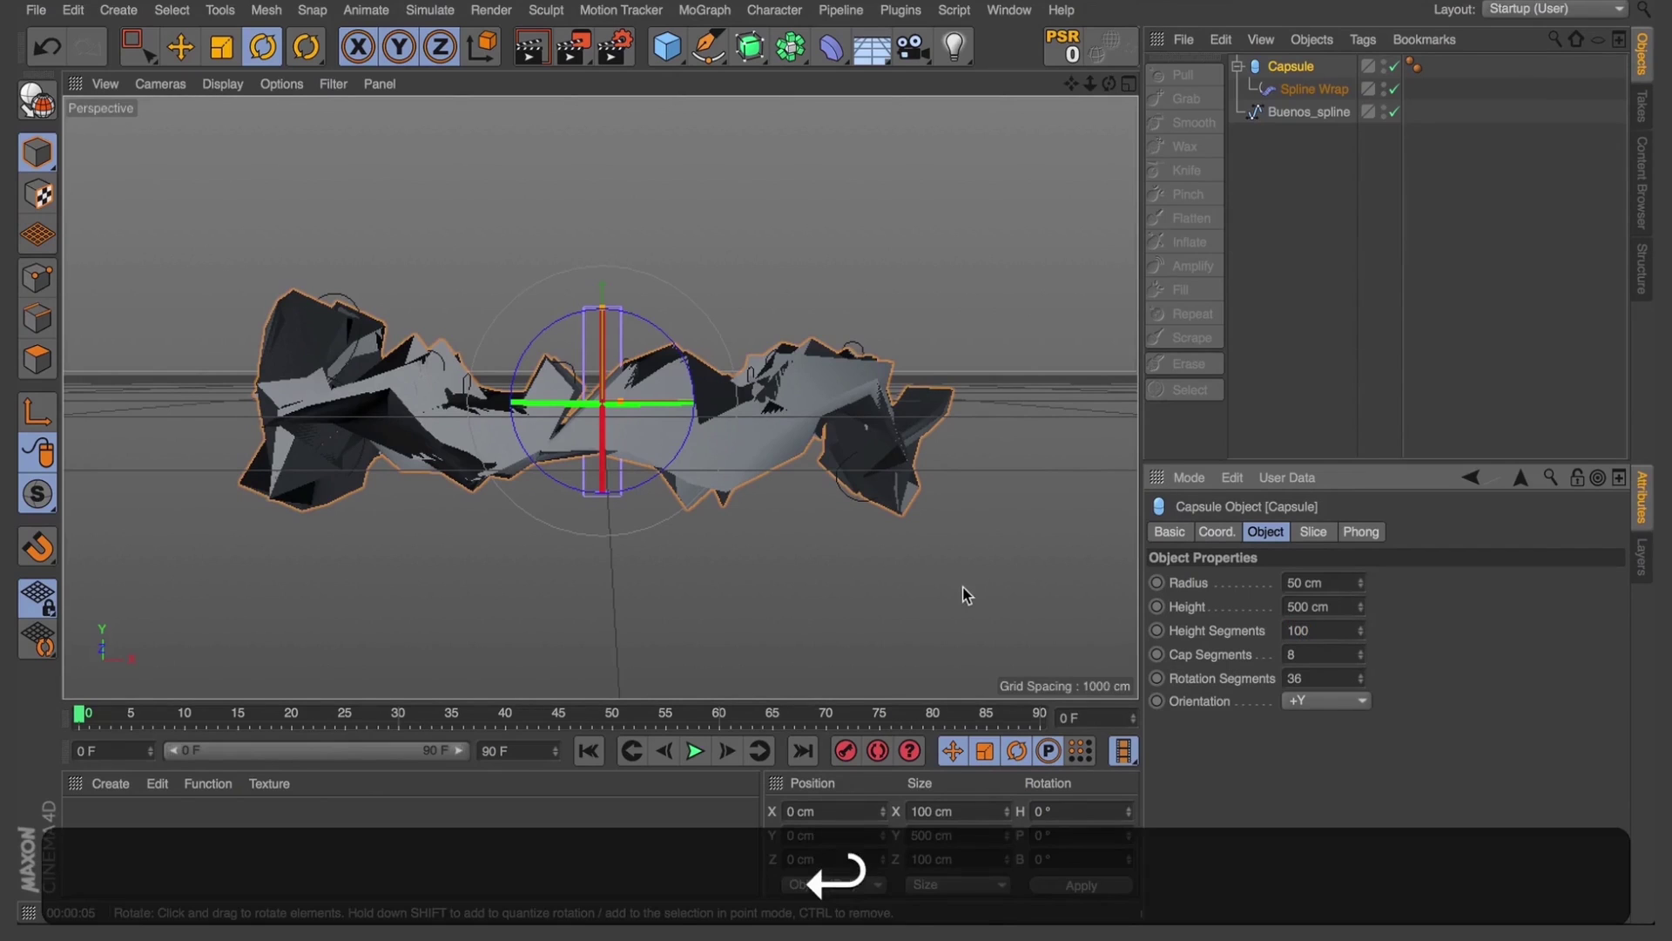
Set the Spline Wrap's axis to +Y so the capsule follows the lettering lengthwise
{"action": "left_click", "coordinate": [1317, 87]}
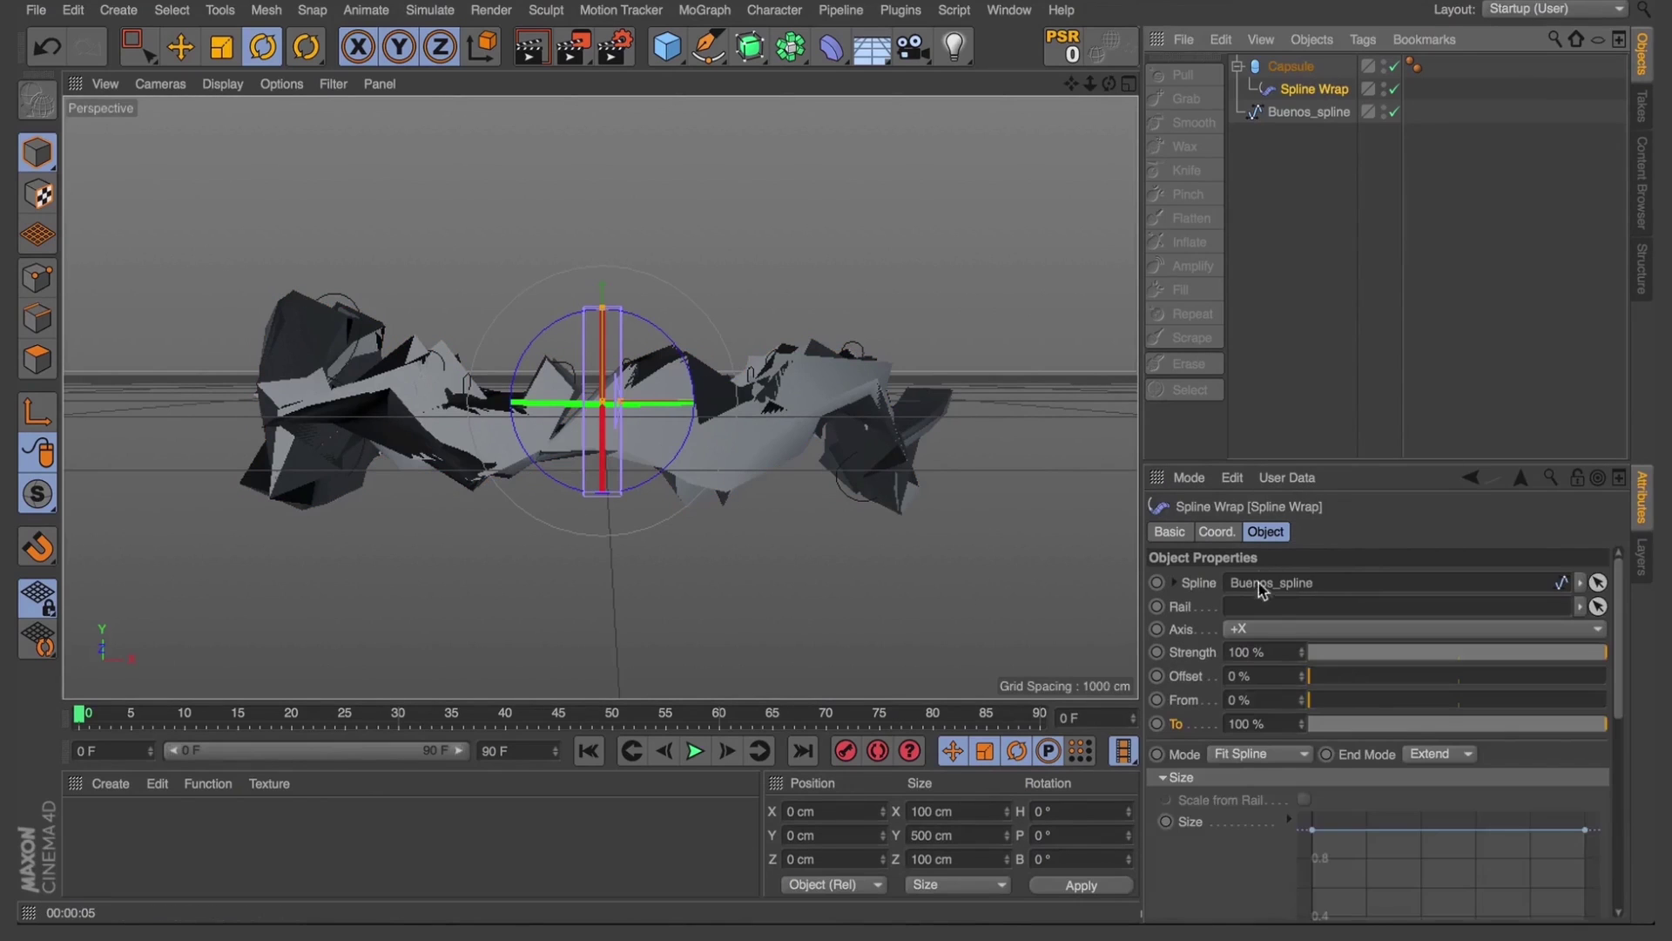
{"action": "left_click", "coordinate": [1256, 629]}
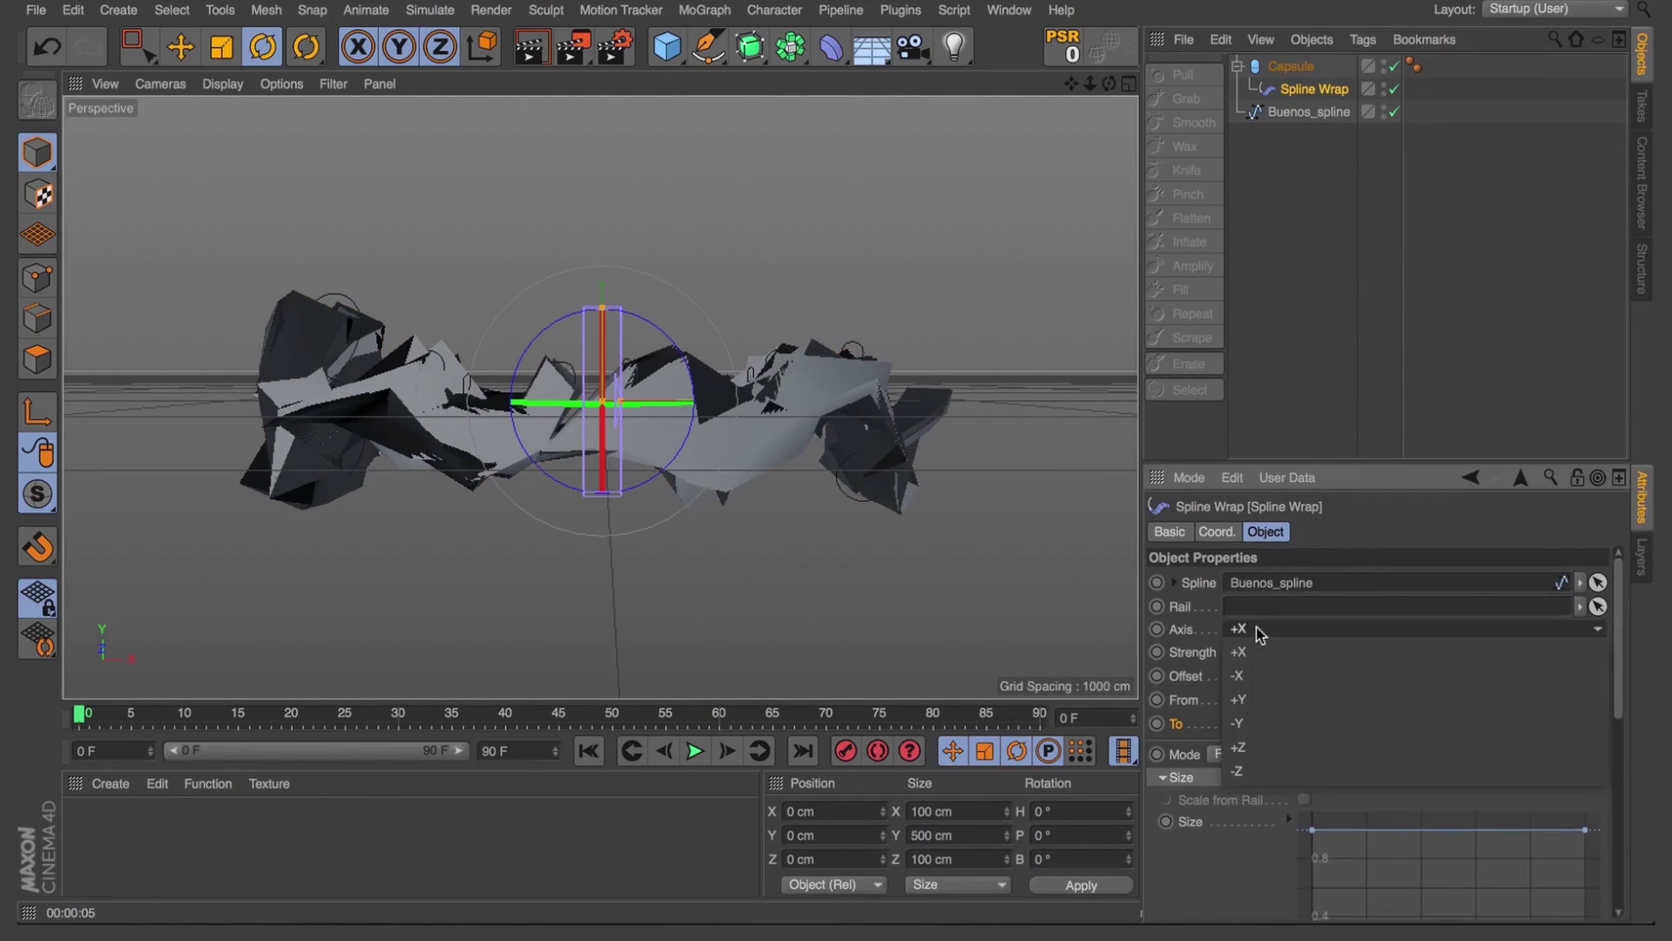
{"action": "left_click", "coordinate": [1245, 693]}
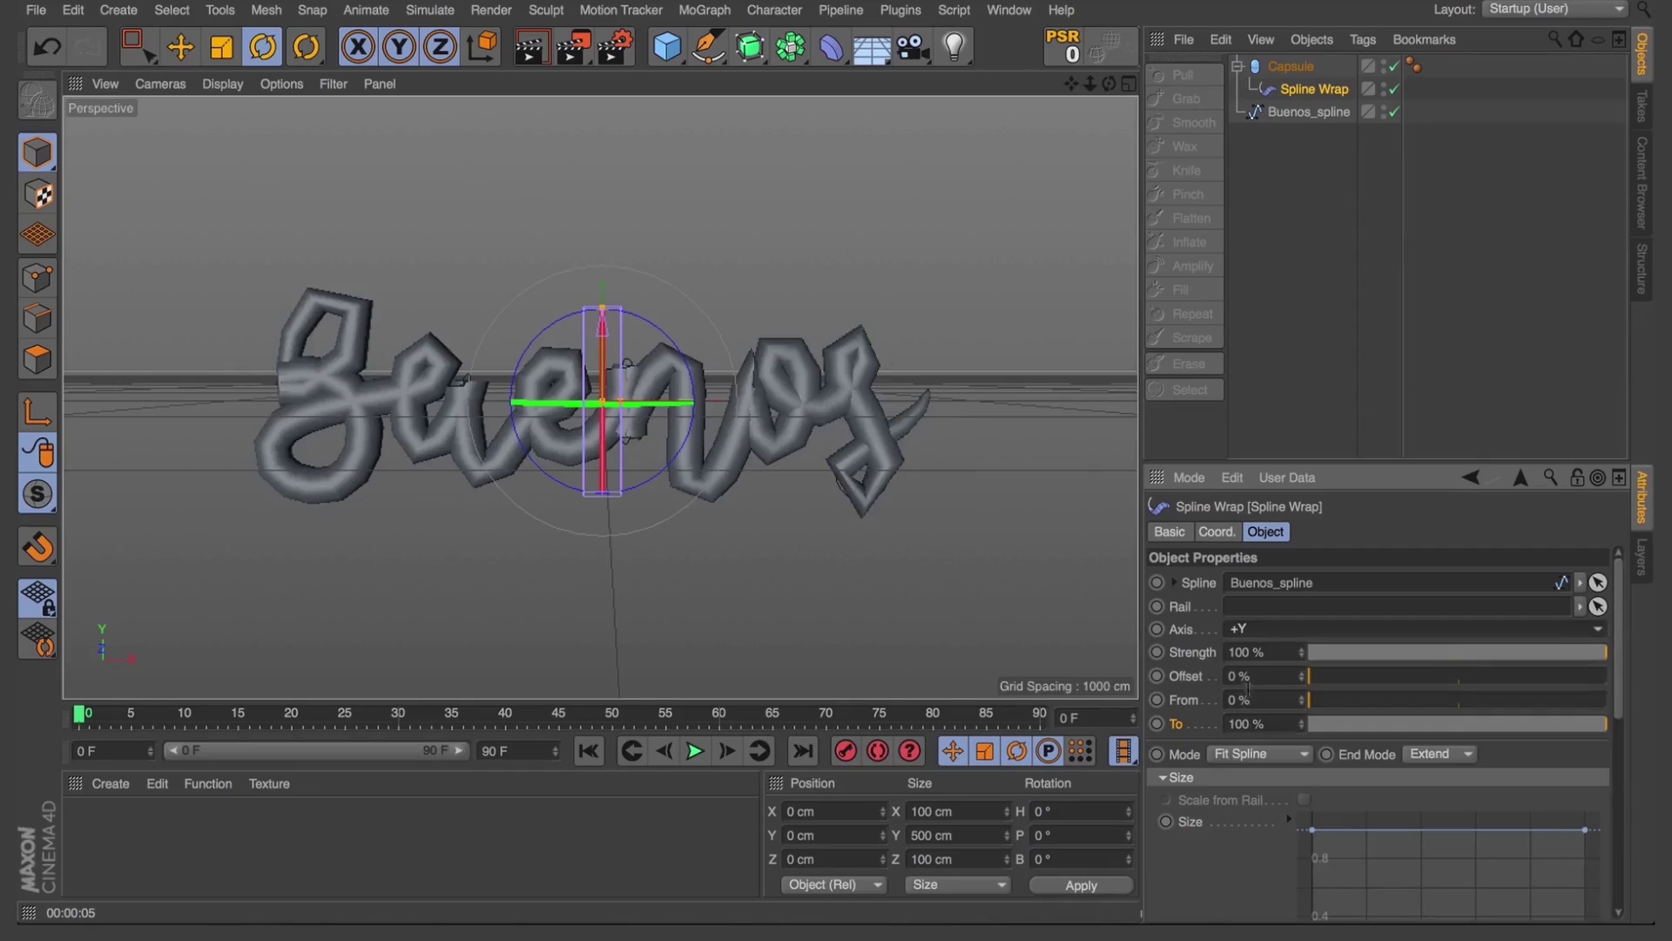
Raise the capsule's height segments to 300 and finally to 500
{"action": "left_click", "coordinate": [1291, 66]}
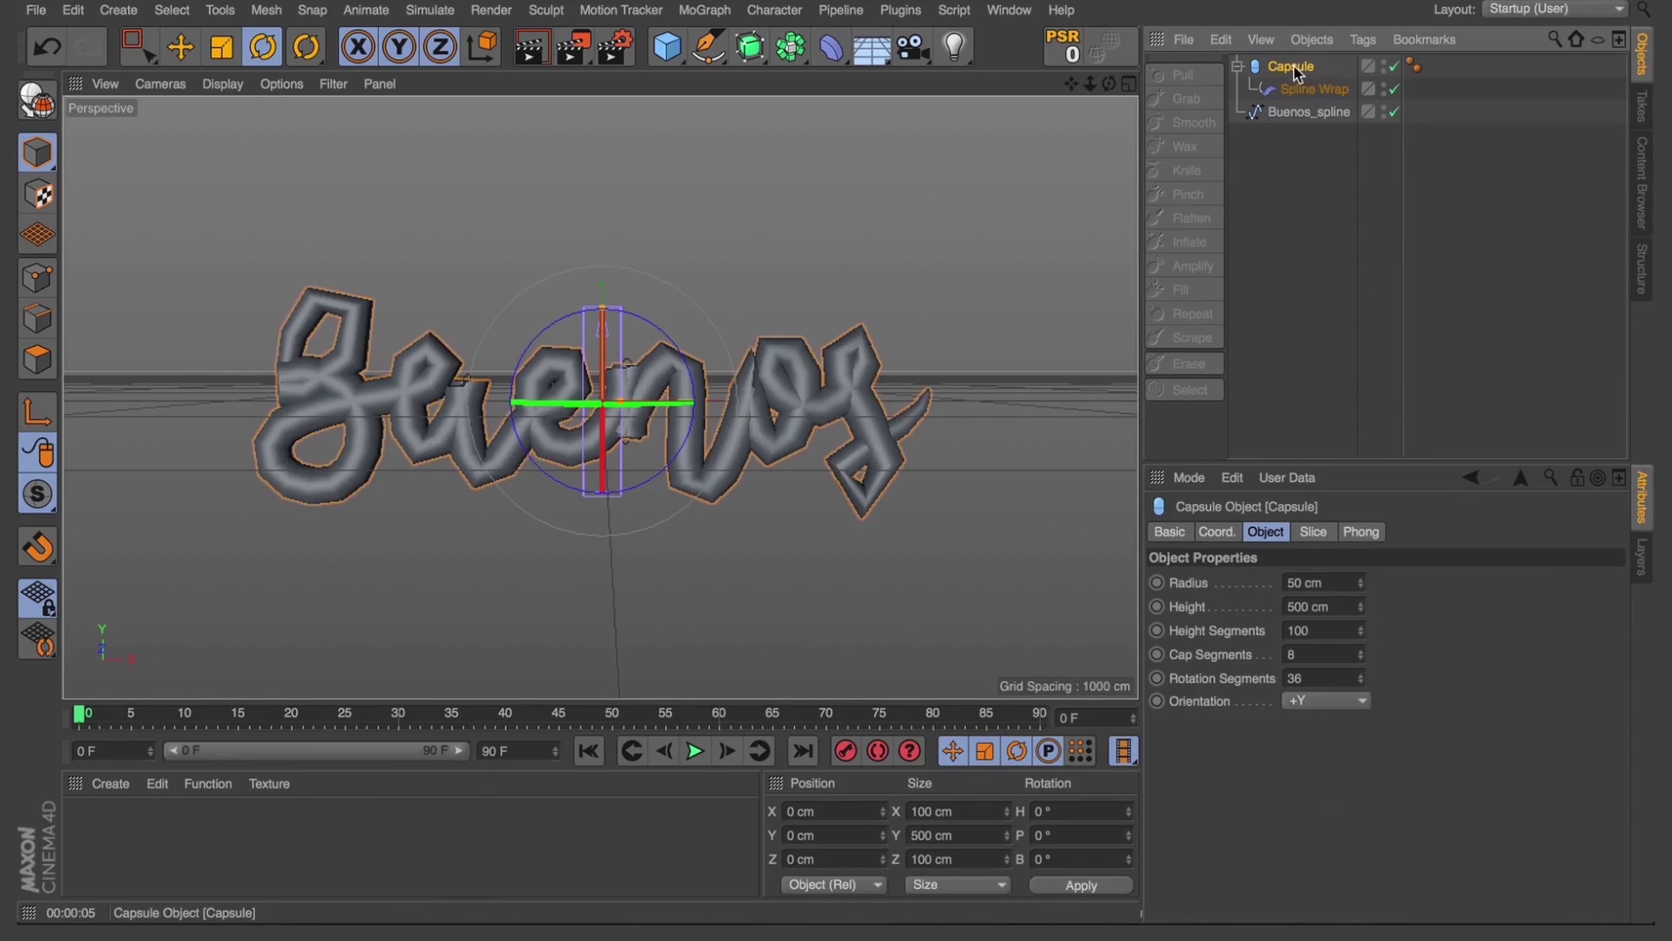
{"action": "left_click", "coordinate": [1337, 633]}
{"action": "type", "text": "300"}
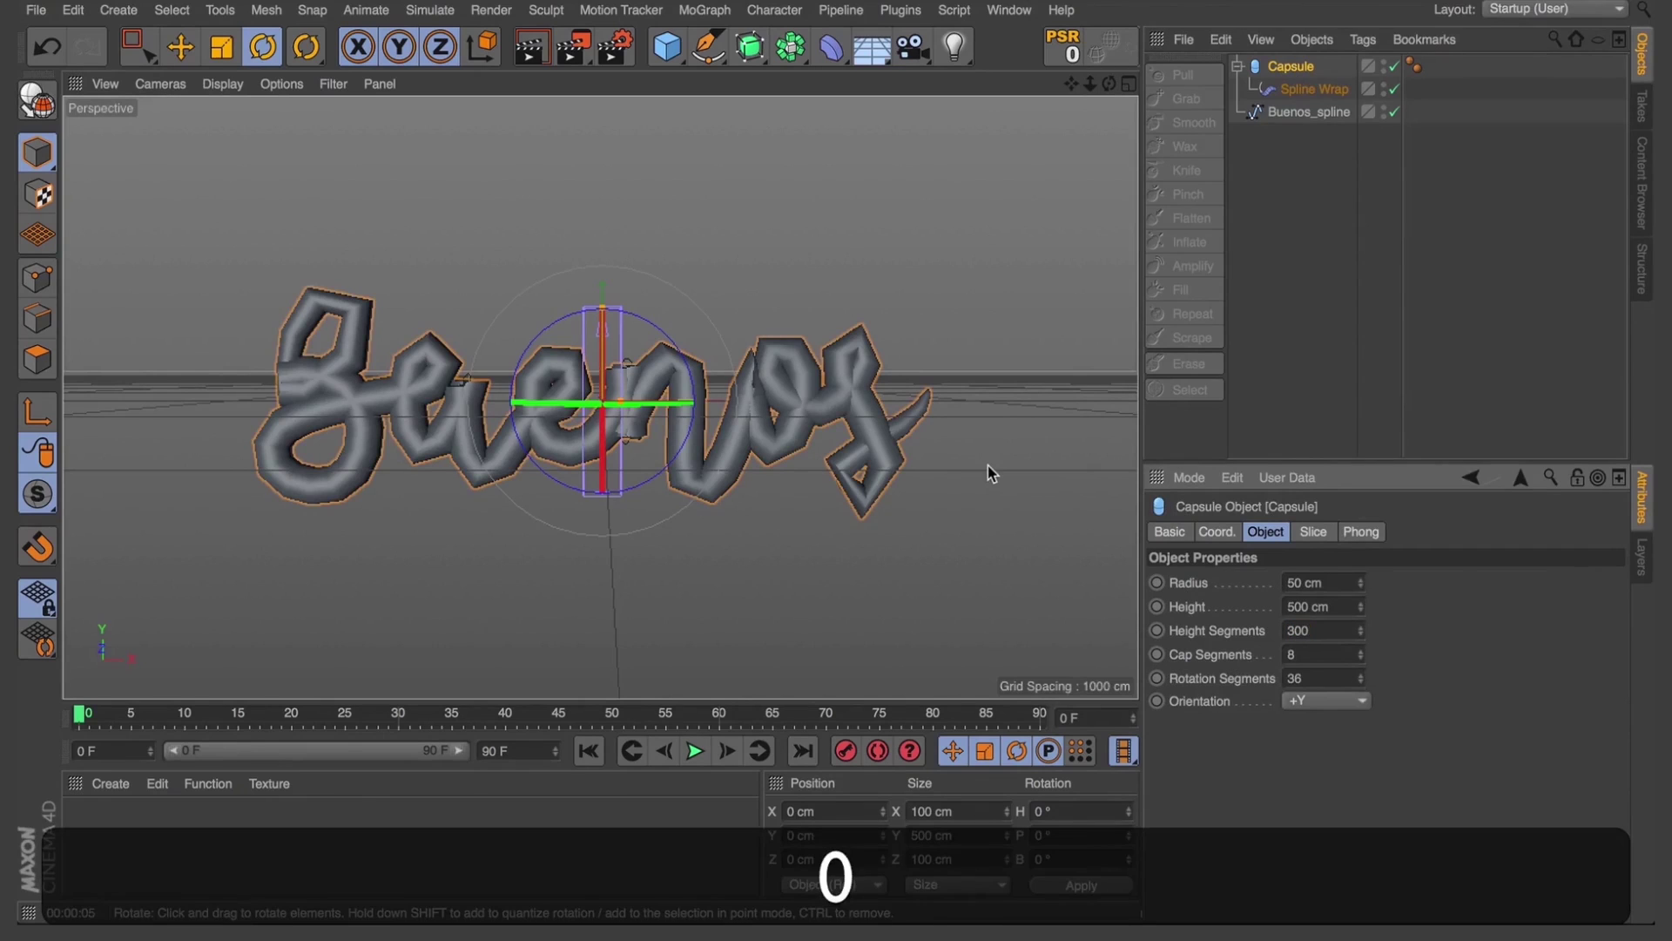
{"action": "key", "text": "Return"}
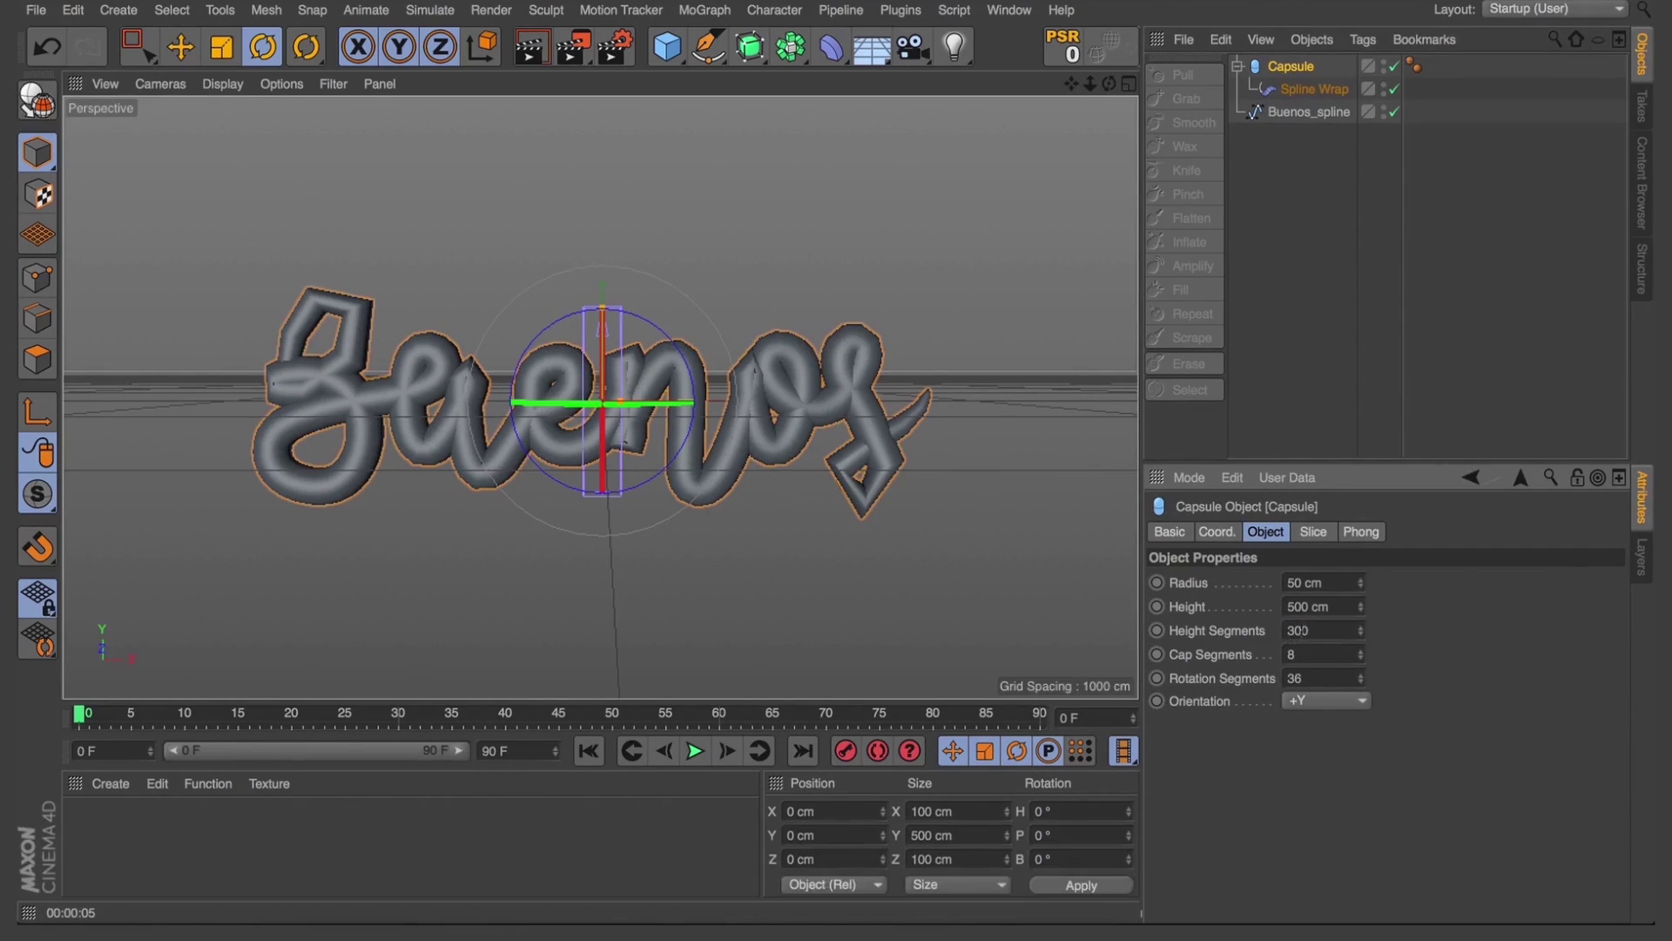
{"action": "type", "text": "500"}
{"action": "key", "text": "Return"}
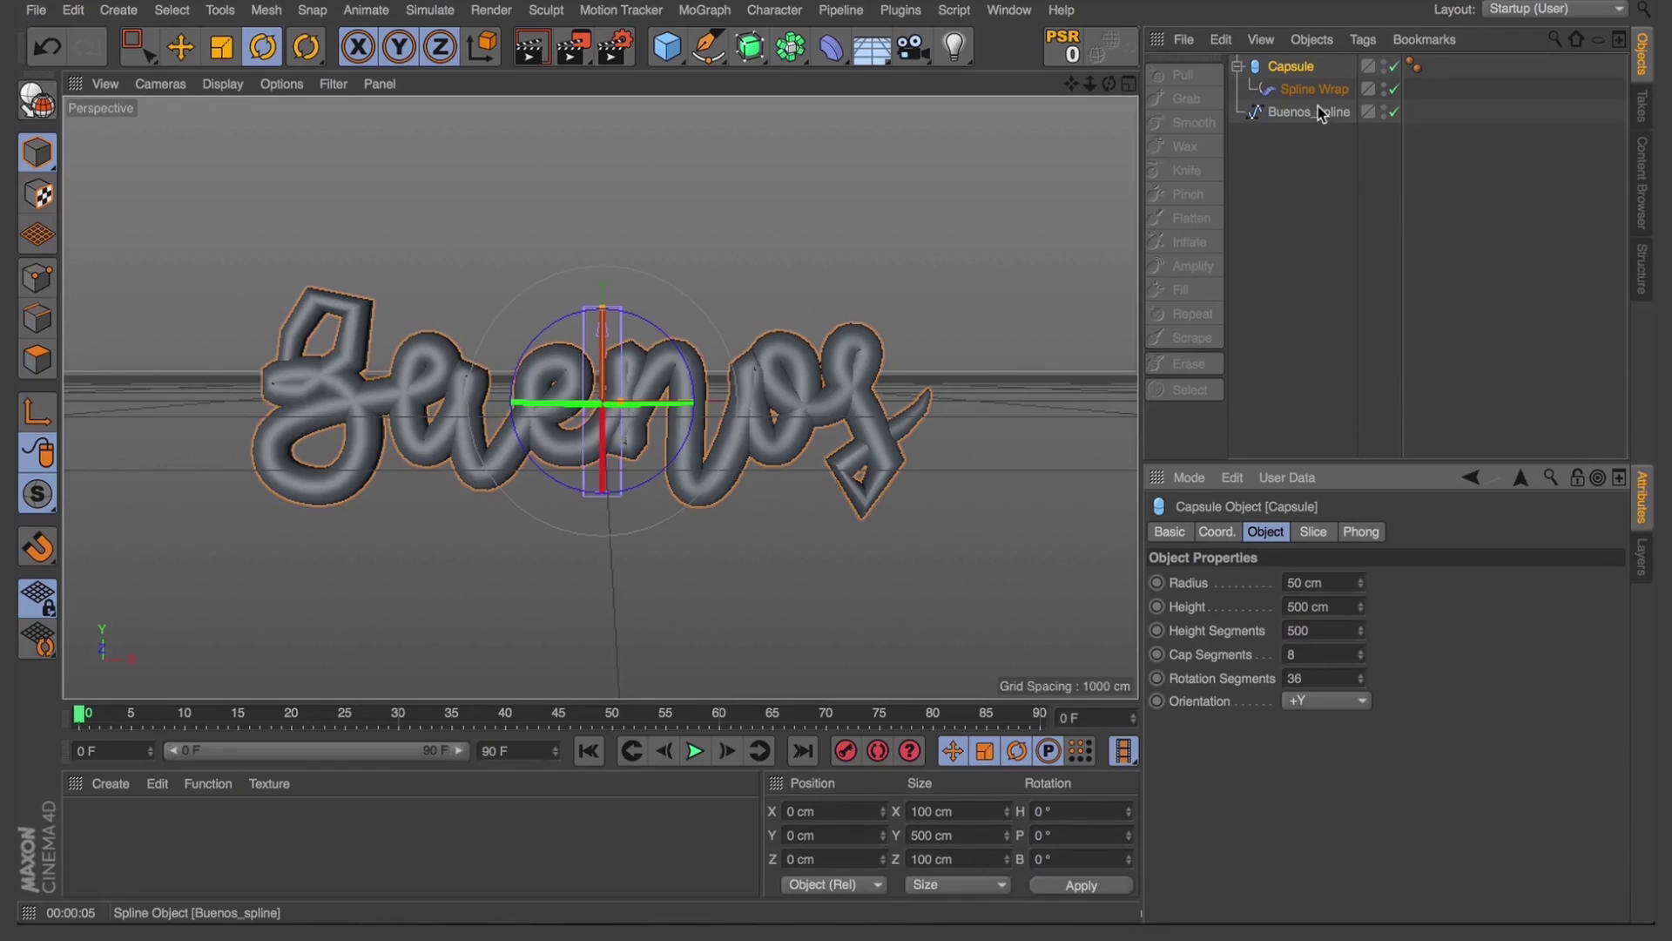
Set the intermediate points of Buenos_spline to Subdivided
{"action": "left_click", "coordinate": [1317, 111]}
{"action": "left_click", "coordinate": [1337, 624]}
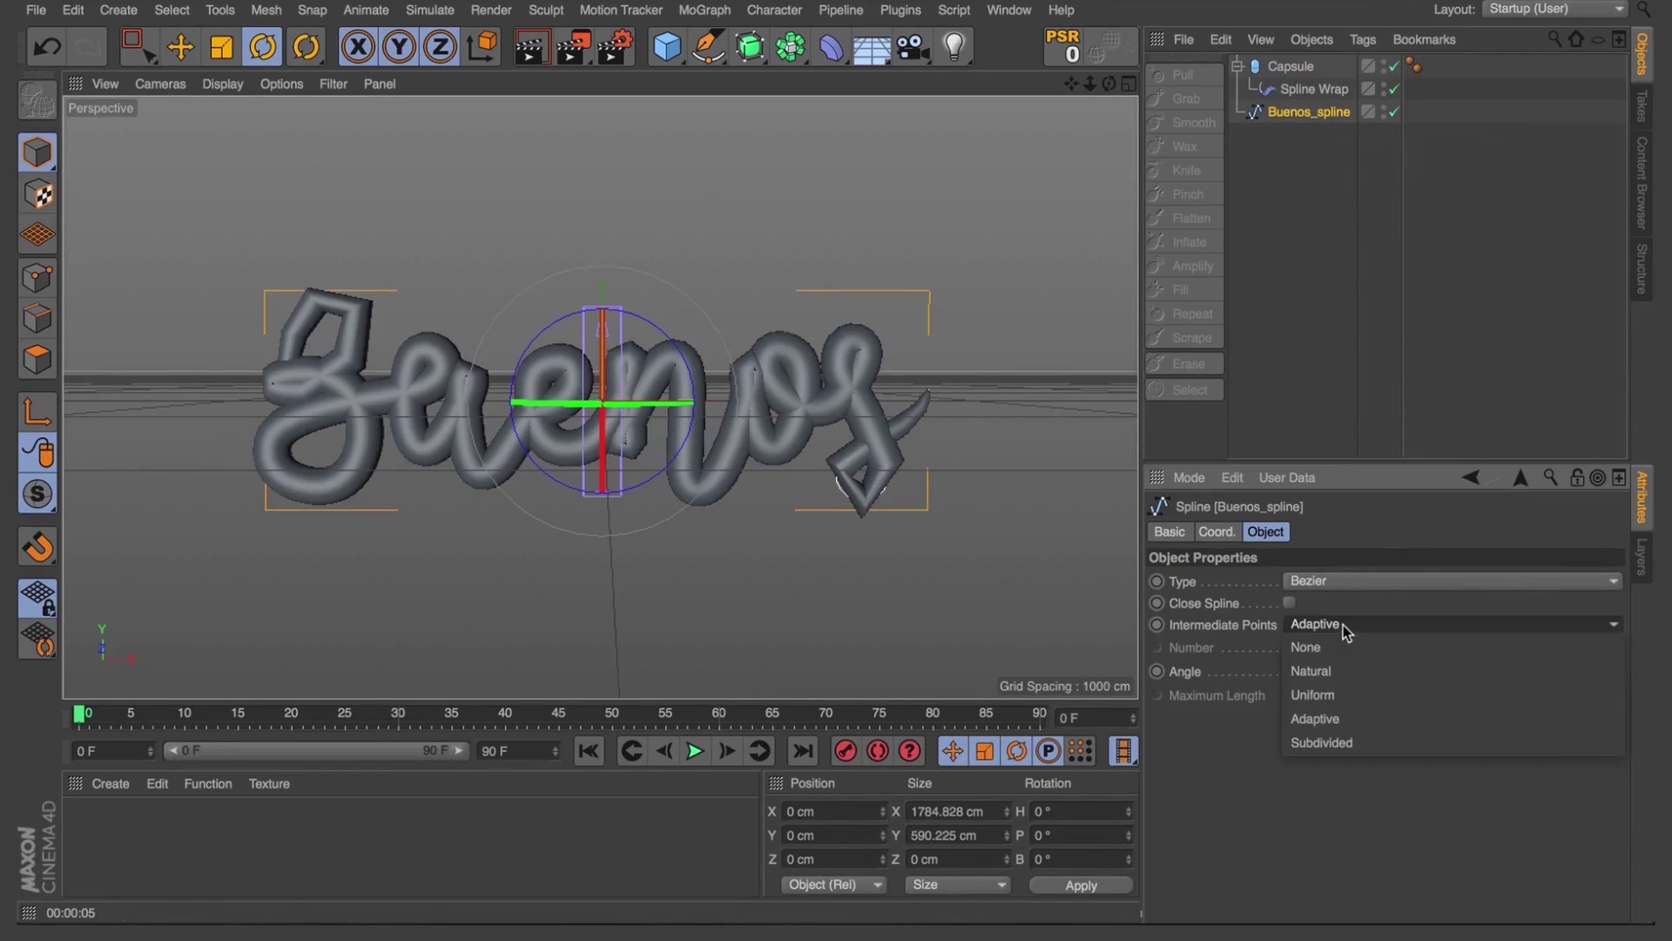
{"action": "left_click", "coordinate": [1335, 742]}
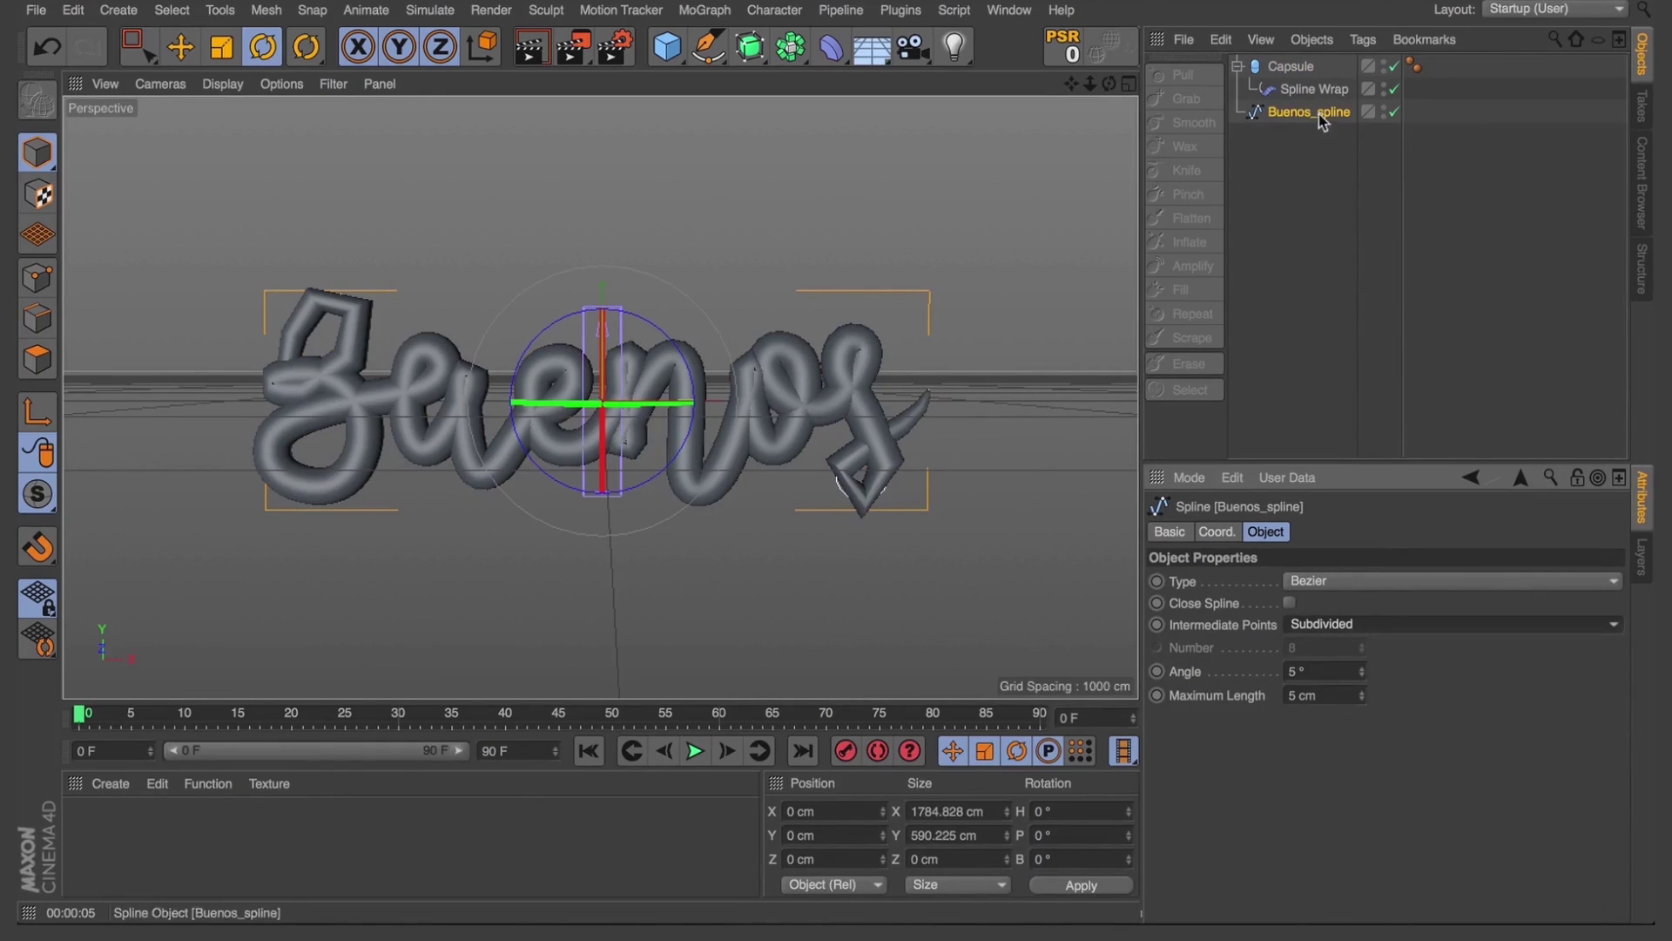
Set the capsule's height to 1559 cm, its cap segments to 25 and its radius to 34 cm
{"action": "left_click", "coordinate": [1298, 89]}
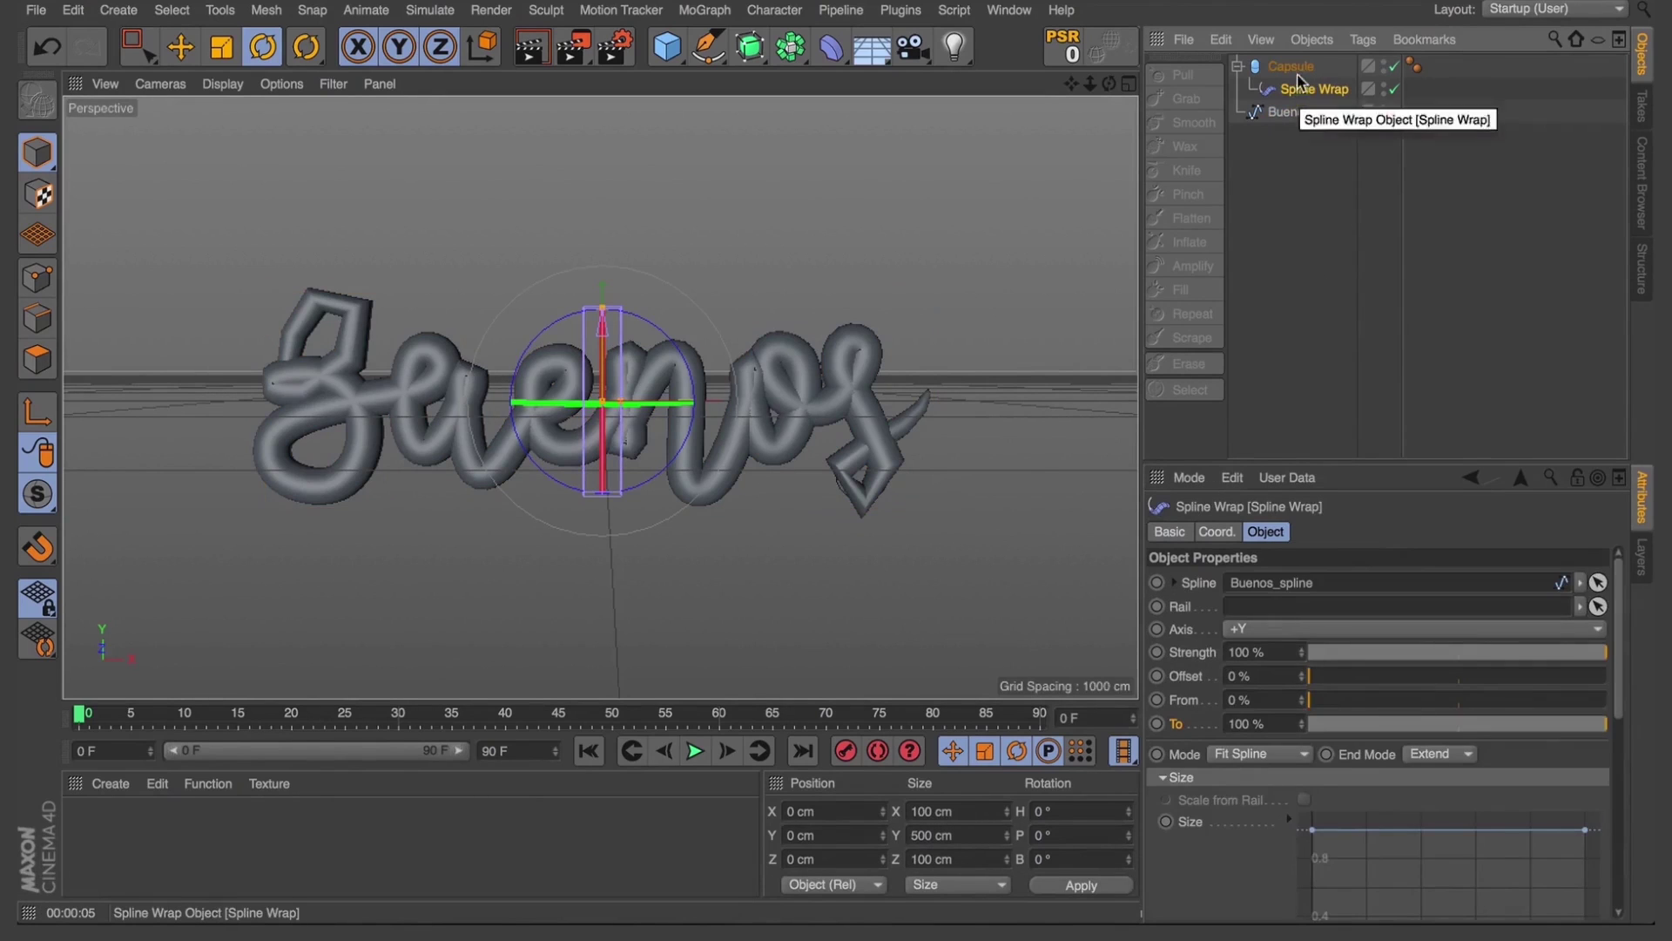
{"action": "left_click", "coordinate": [1291, 66]}
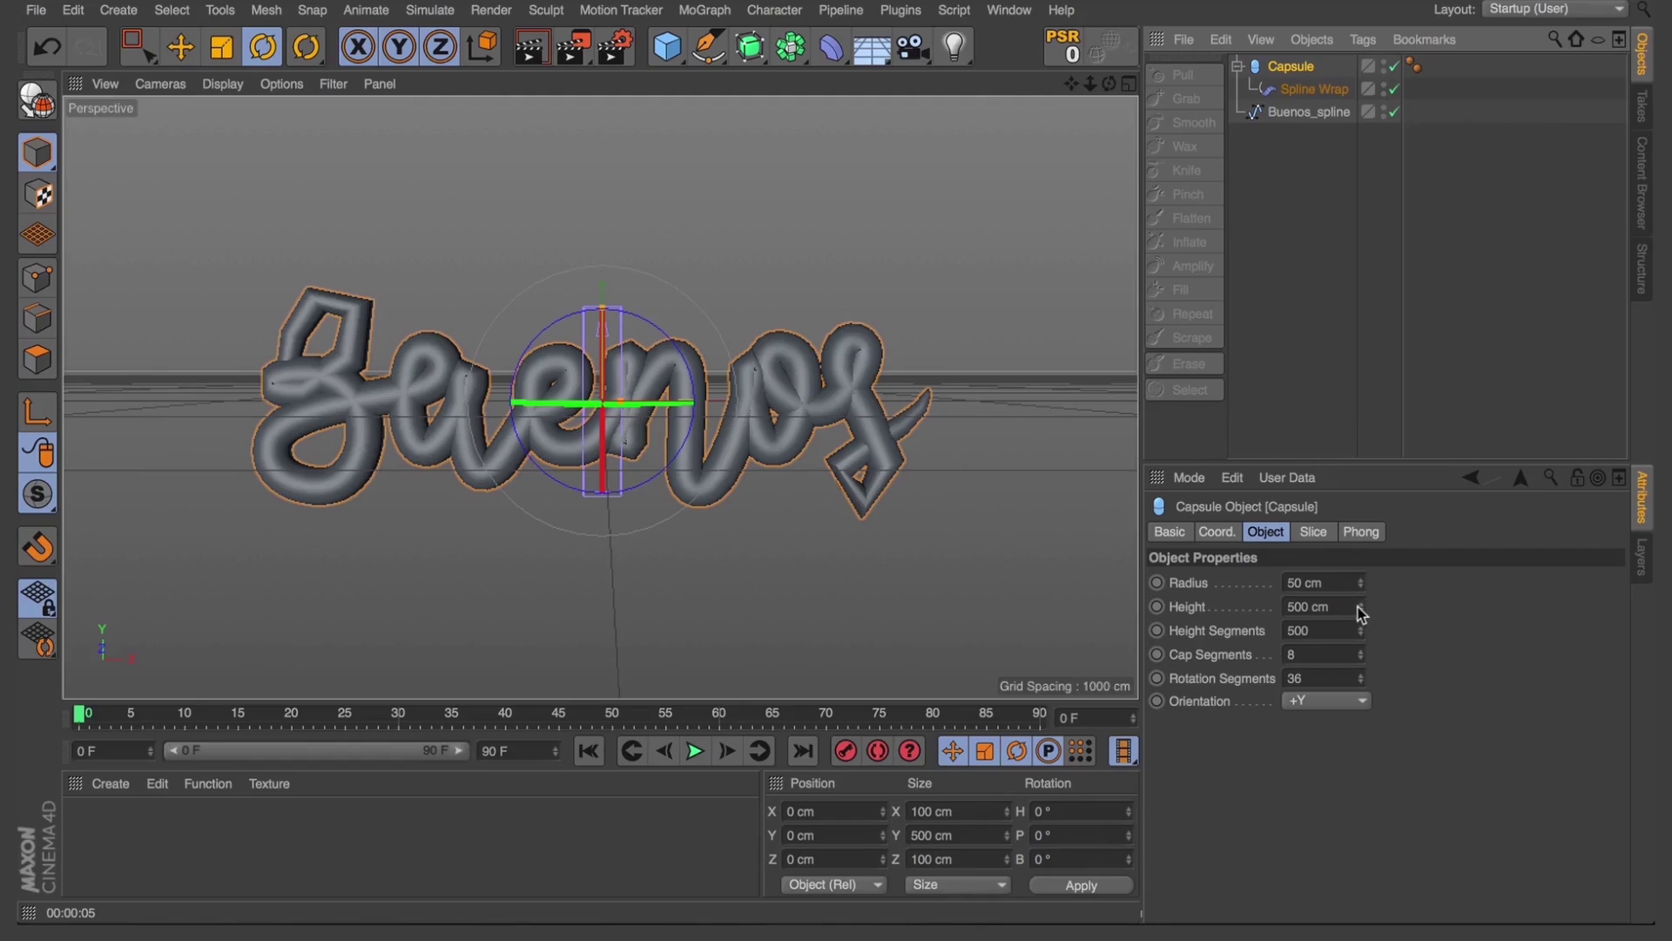
{"action": "left_click_drag", "start_coordinate": [1362, 608], "coordinate": [1402, 609]}
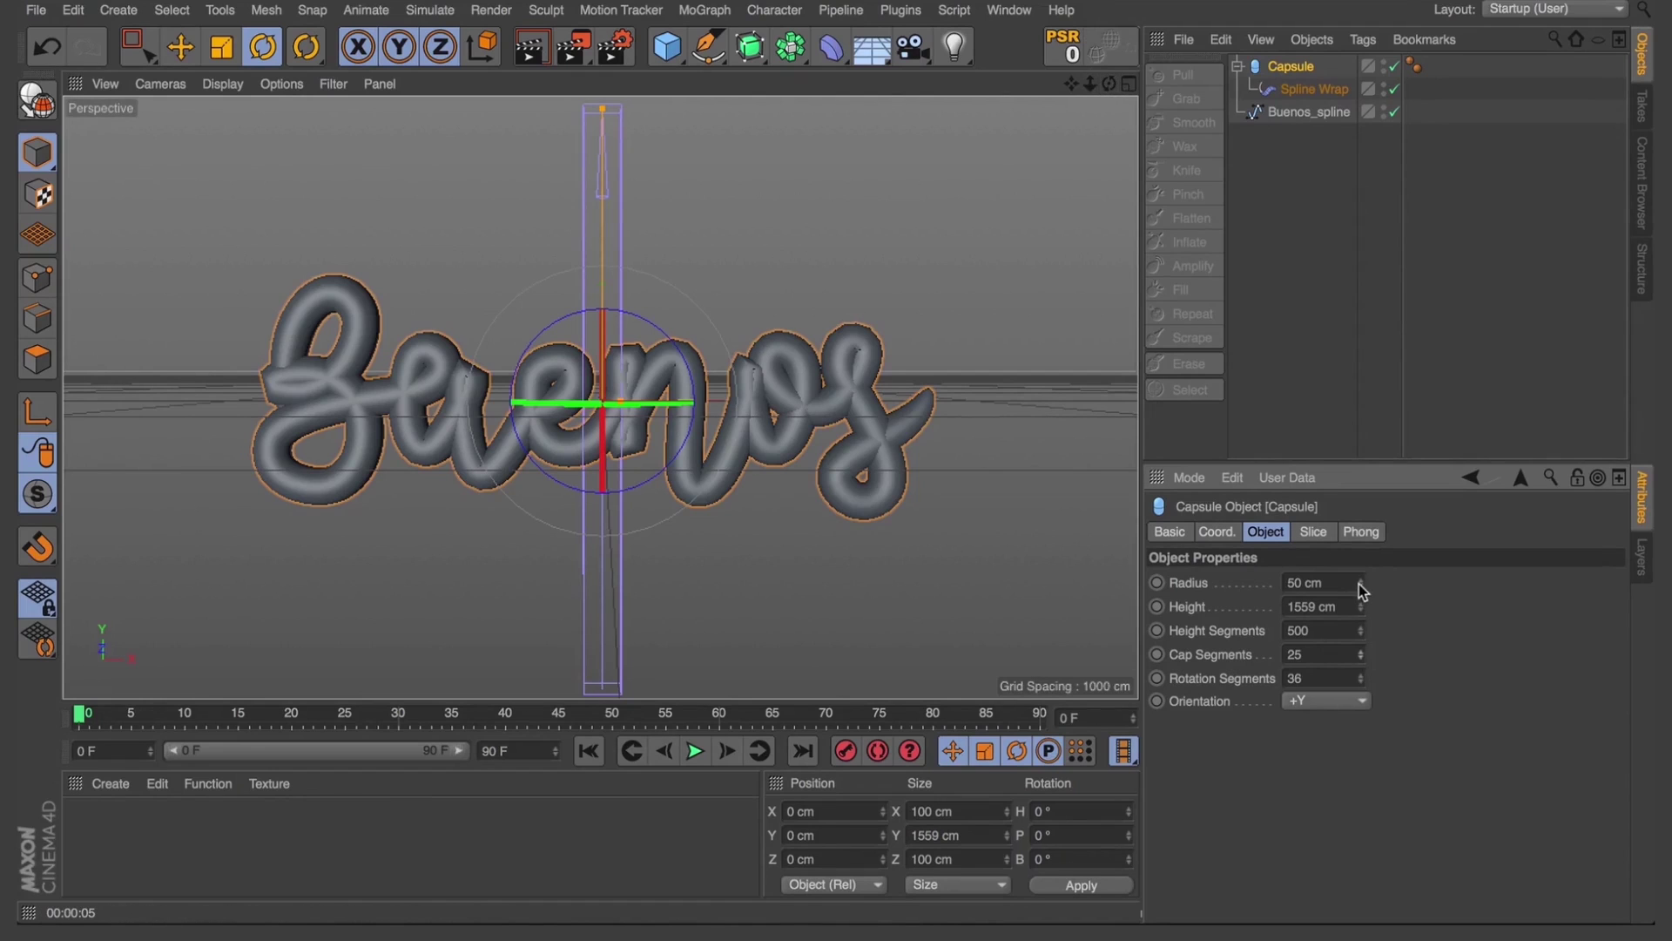
{"action": "left_click_drag", "start_coordinate": [1361, 589], "coordinate": [1362, 612]}
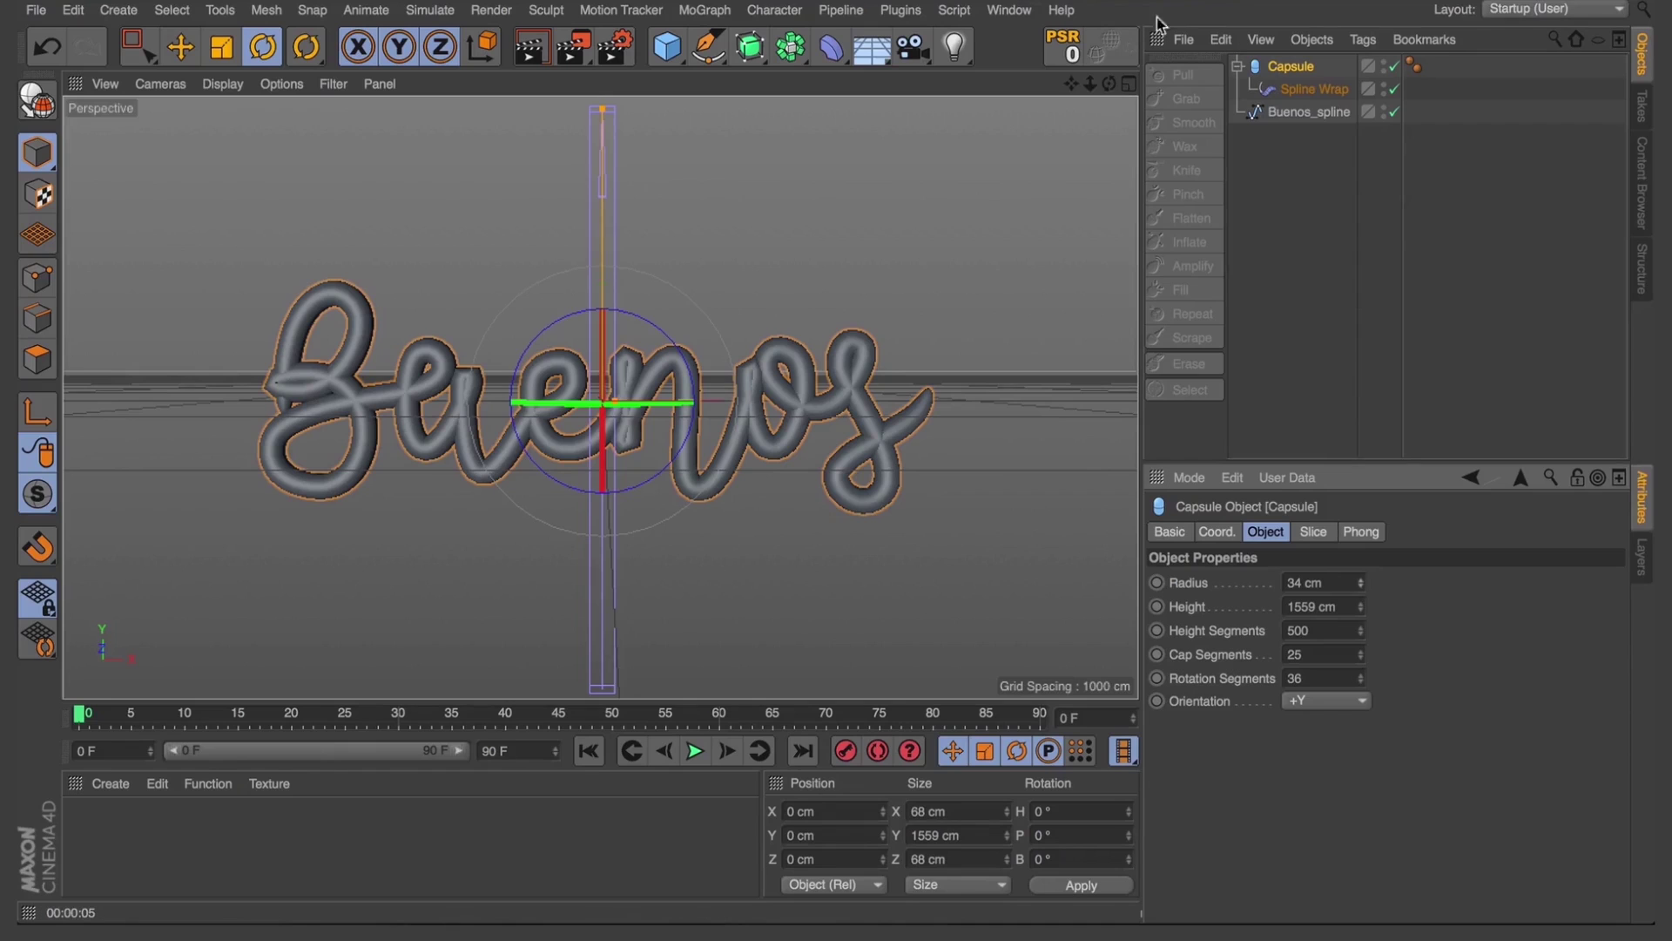
Add a camera that stores the current frontal view of the lettering
{"action": "left_click", "coordinate": [913, 46]}
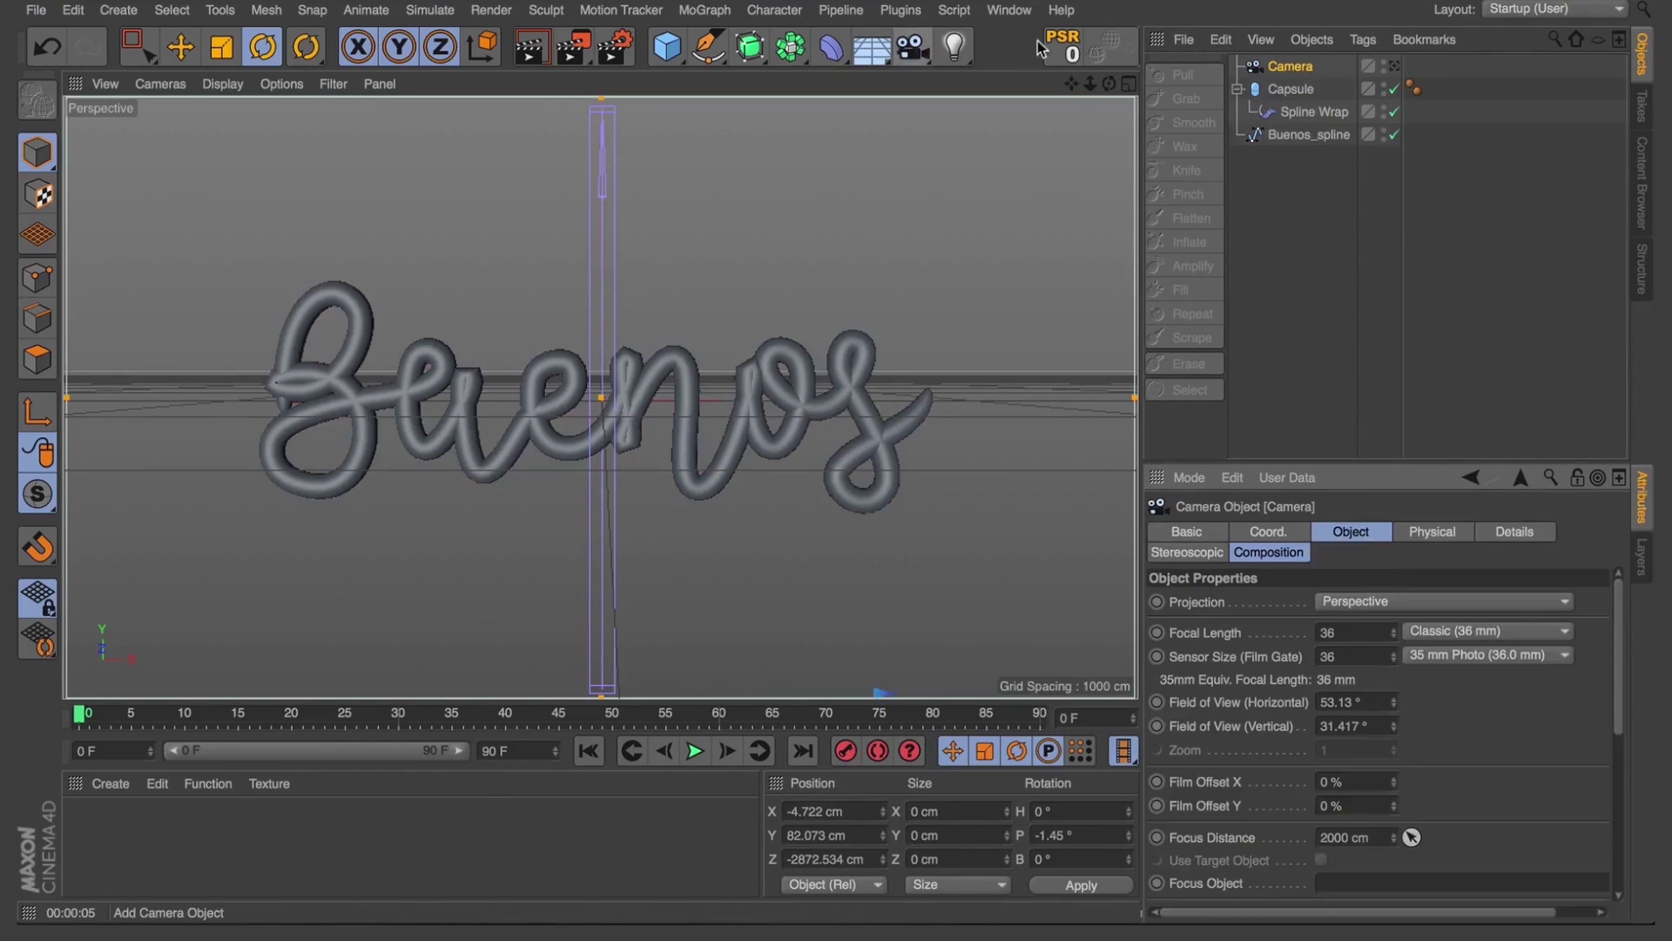
{"action": "mouse_move", "coordinate": [1109, 84]}
{"action": "left_mouse_down"}
{"action": "mouse_move", "coordinate": [1021, 87]}
{"action": "mouse_move", "coordinate": [1115, 92]}
{"action": "left_mouse_up"}
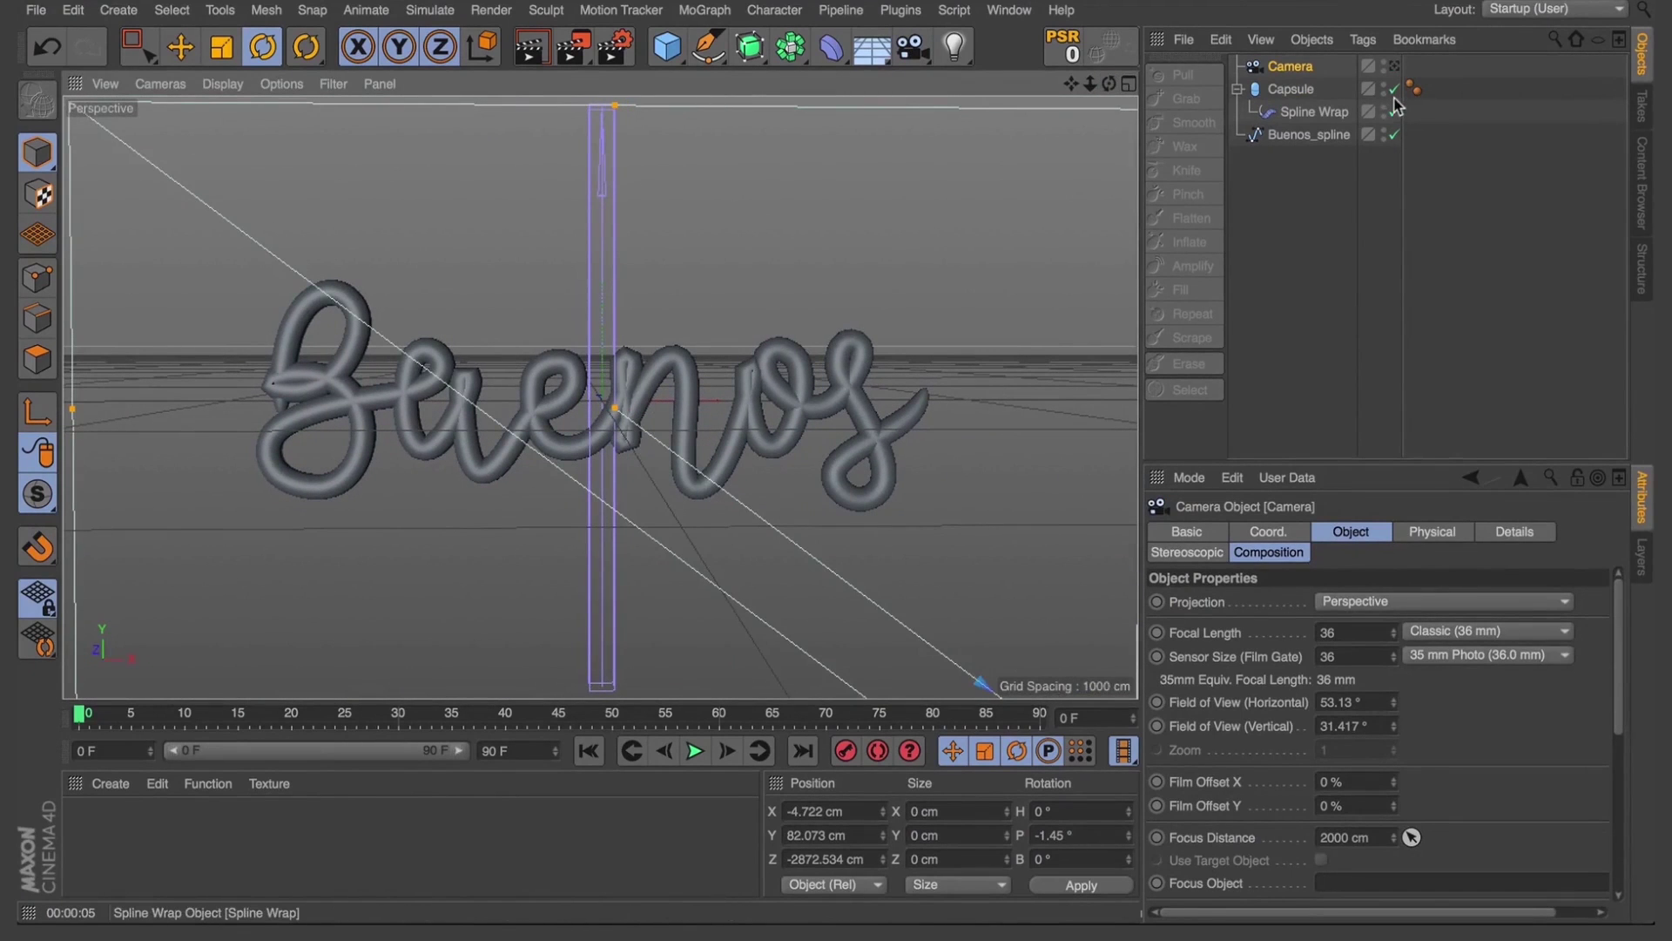
Disable the Spline Wrap and hide the capsule and camera, keeping only Buenos_spline in view and selected
{"action": "left_click", "coordinate": [1394, 112]}
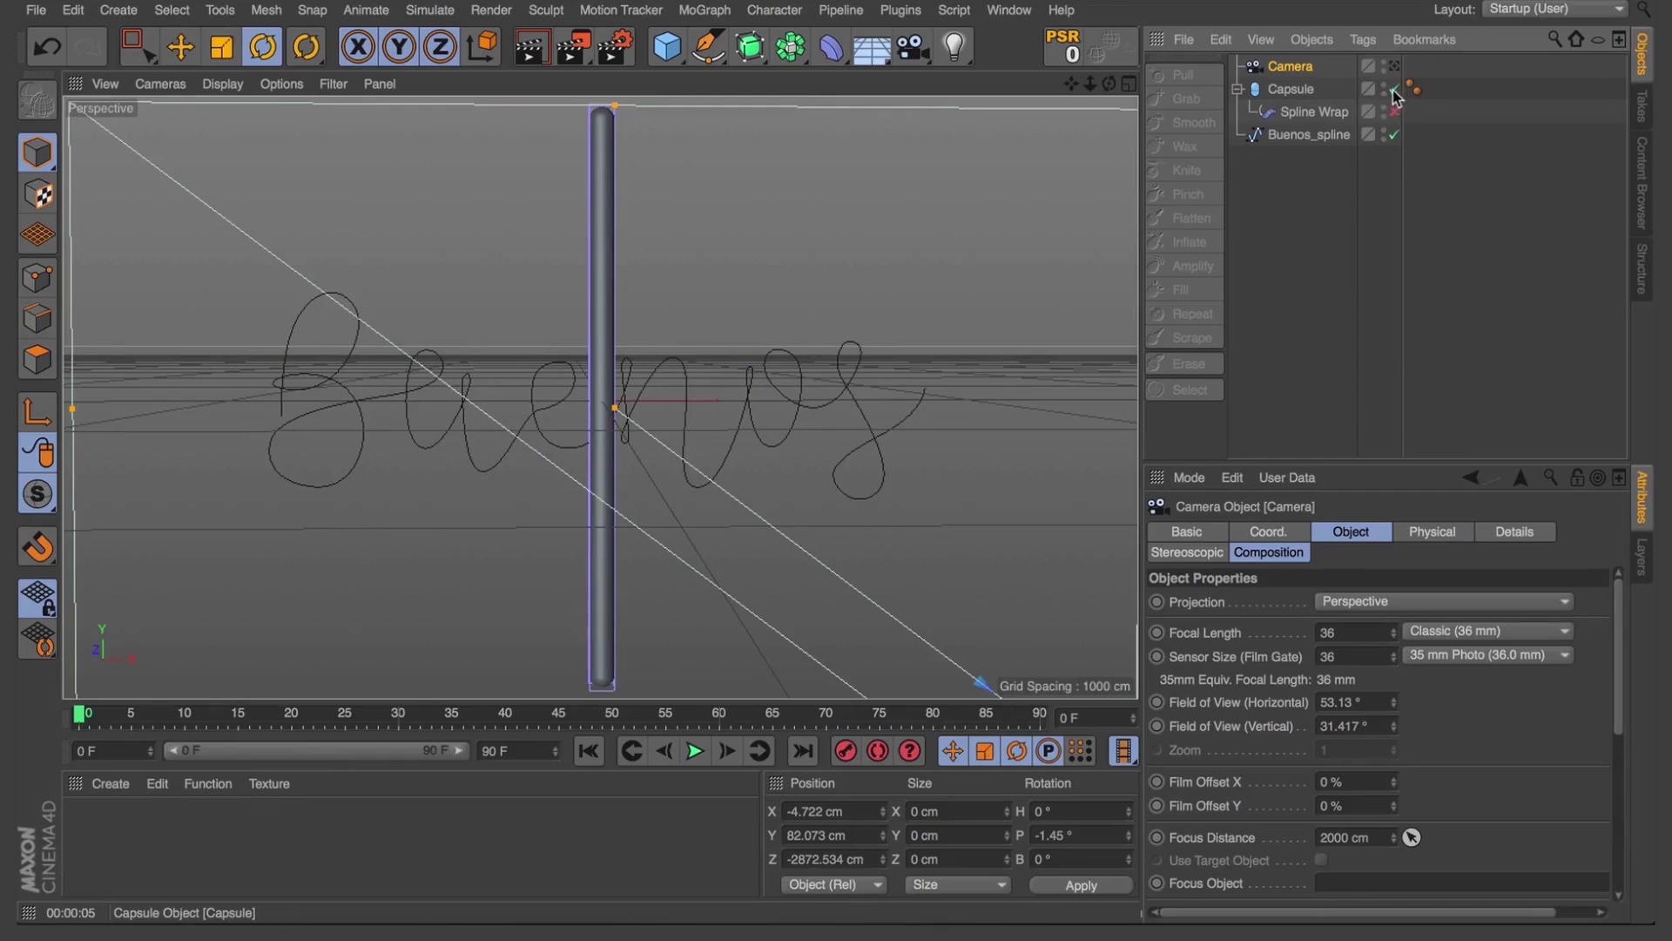
{"action": "left_click", "coordinate": [1385, 89], "text": "alt"}
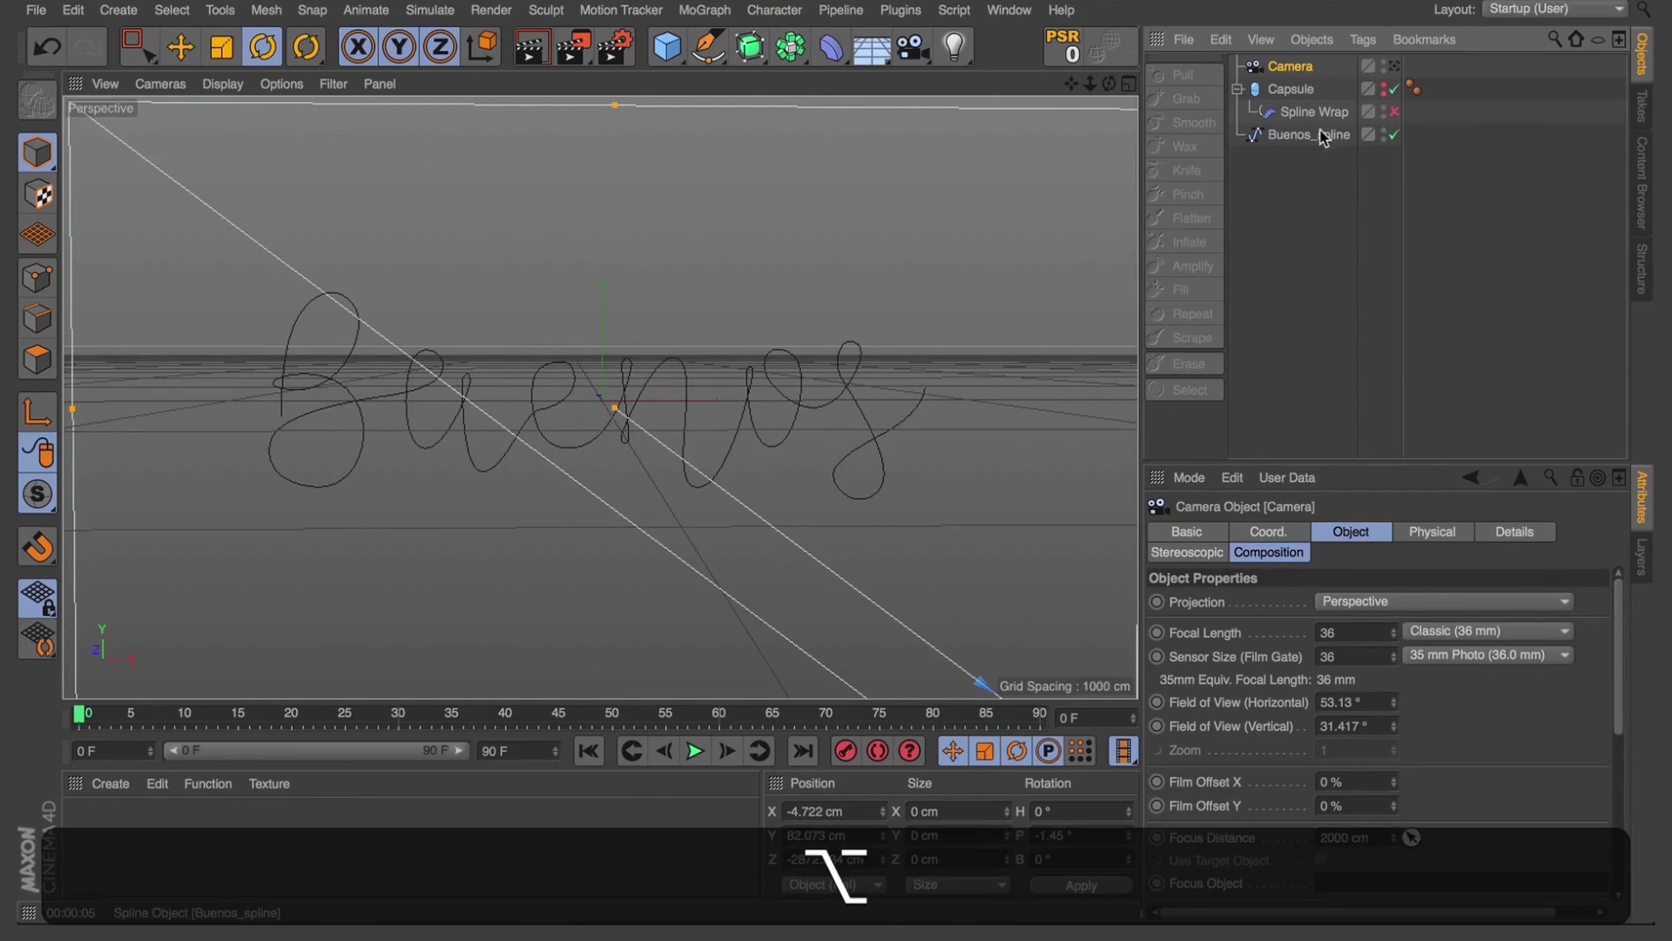
{"action": "left_click", "coordinate": [1315, 134]}
{"action": "left_click_drag", "start_coordinate": [1111, 84], "coordinate": [1107, 84]}
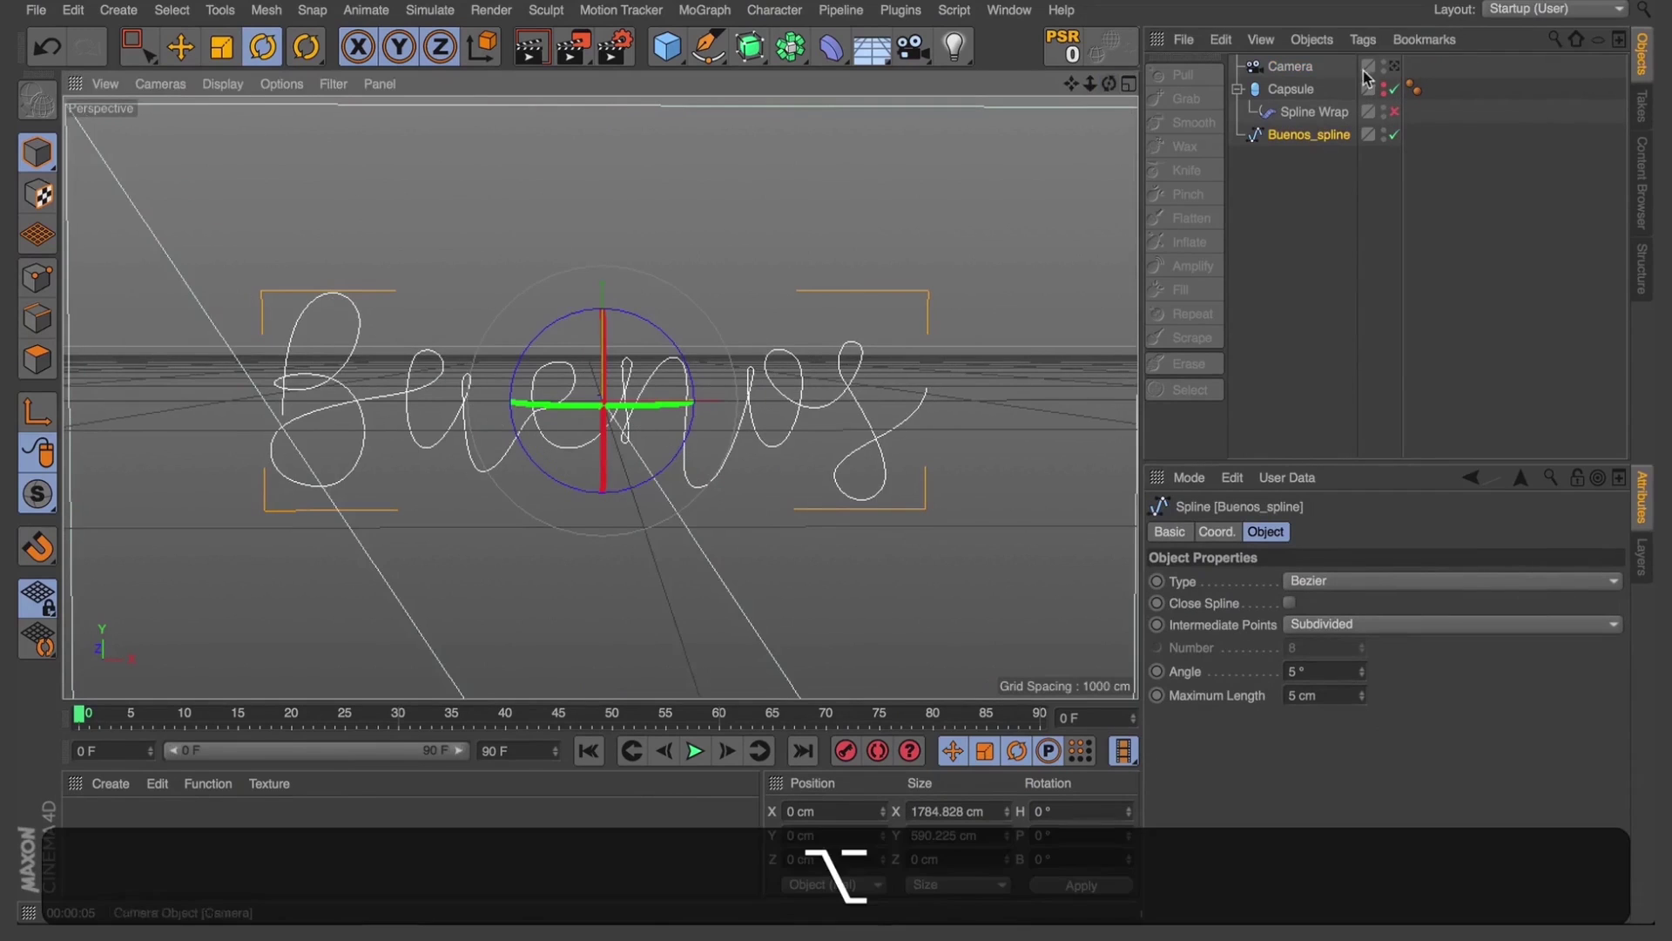
{"action": "left_click", "coordinate": [1383, 66], "text": "alt"}
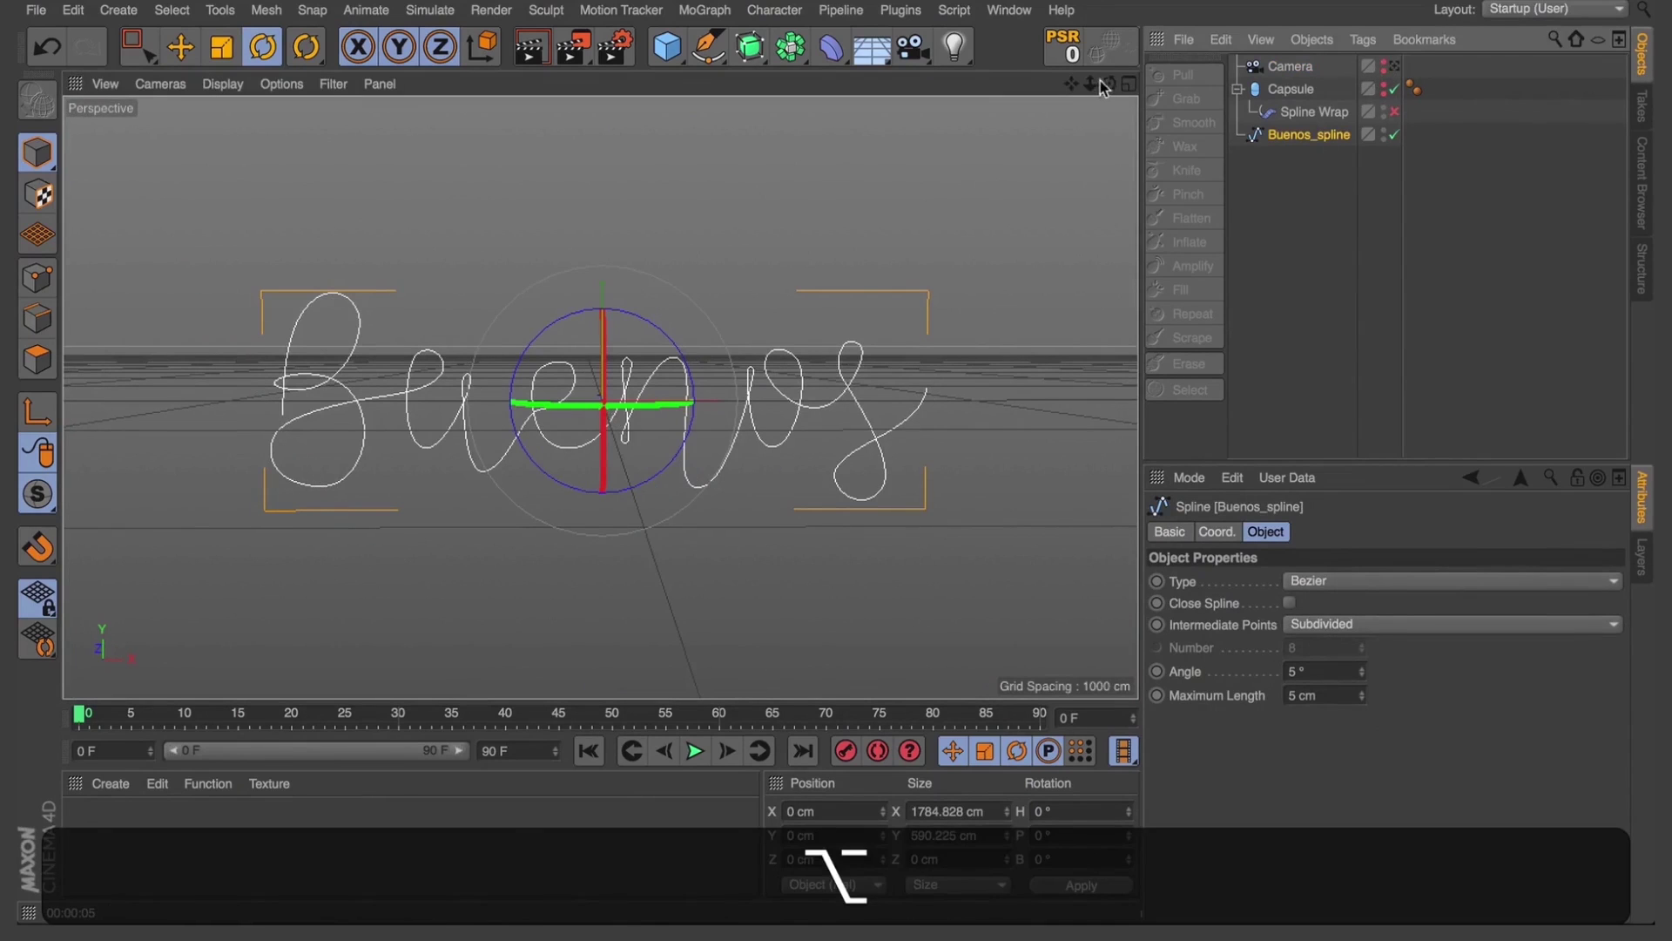
Switch Buenos_spline to point editing around the letter B
{"action": "mouse_move", "coordinate": [1109, 84]}
{"action": "left_mouse_down"}
{"action": "mouse_move", "coordinate": [1132, 83]}
{"action": "mouse_move", "coordinate": [1088, 85]}
{"action": "mouse_move", "coordinate": [1118, 87]}
{"action": "left_mouse_up"}
{"action": "key", "text": "Return"}
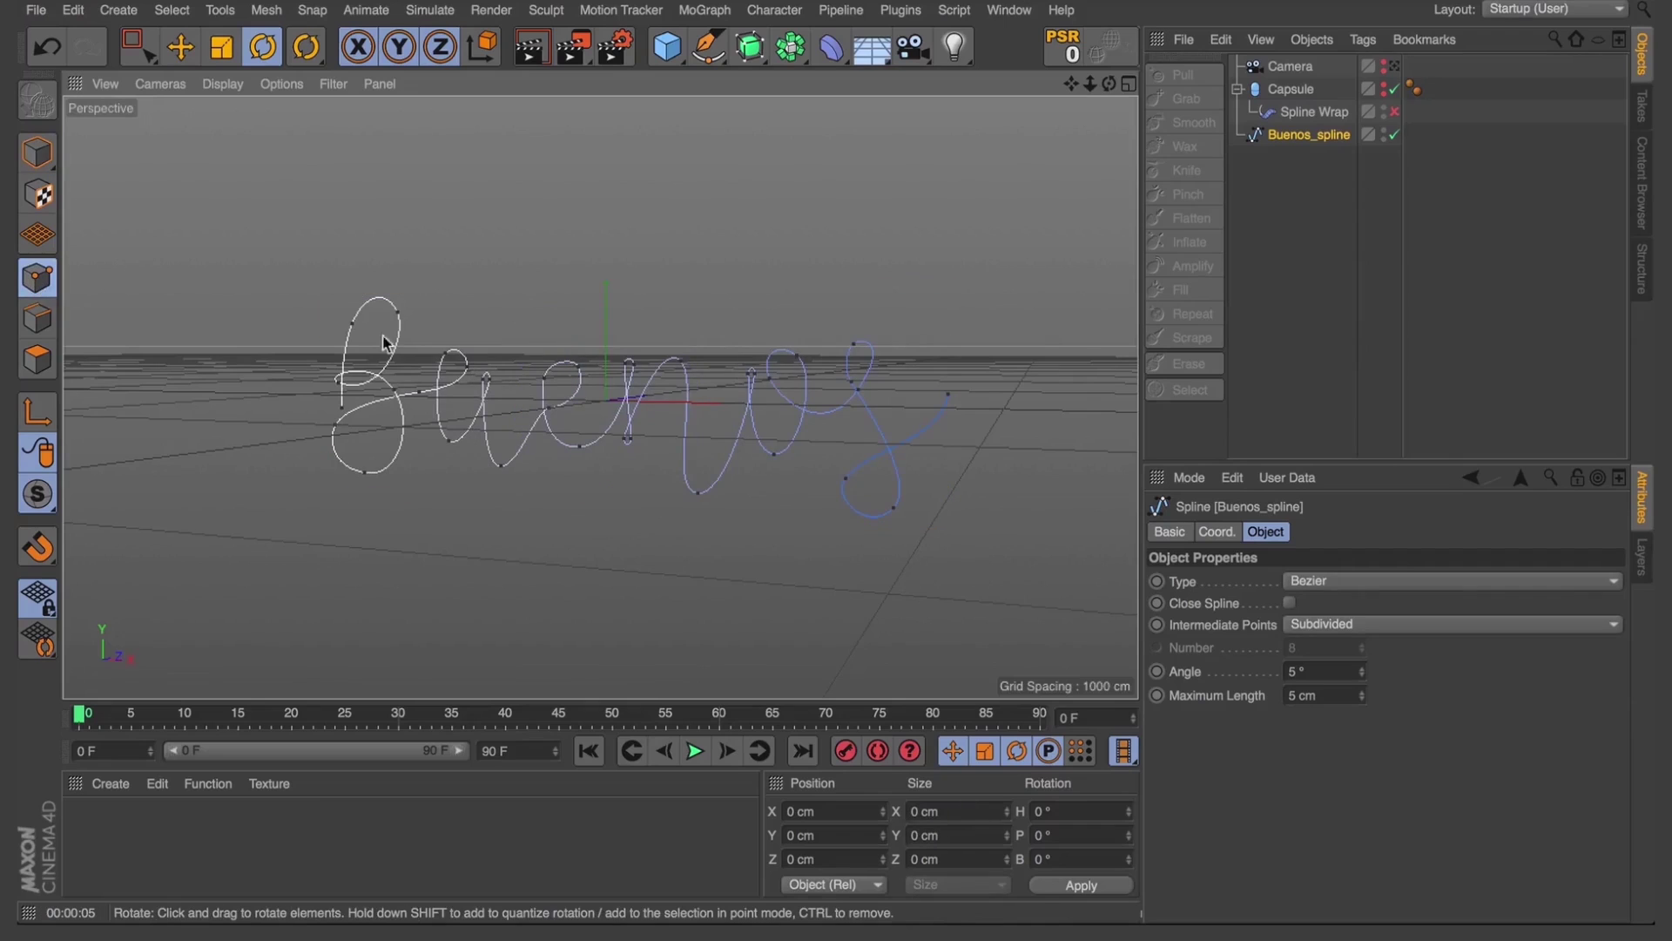
{"action": "scroll", "coordinate": [362, 380], "scroll_direction": "up", "scroll_amount": 4}
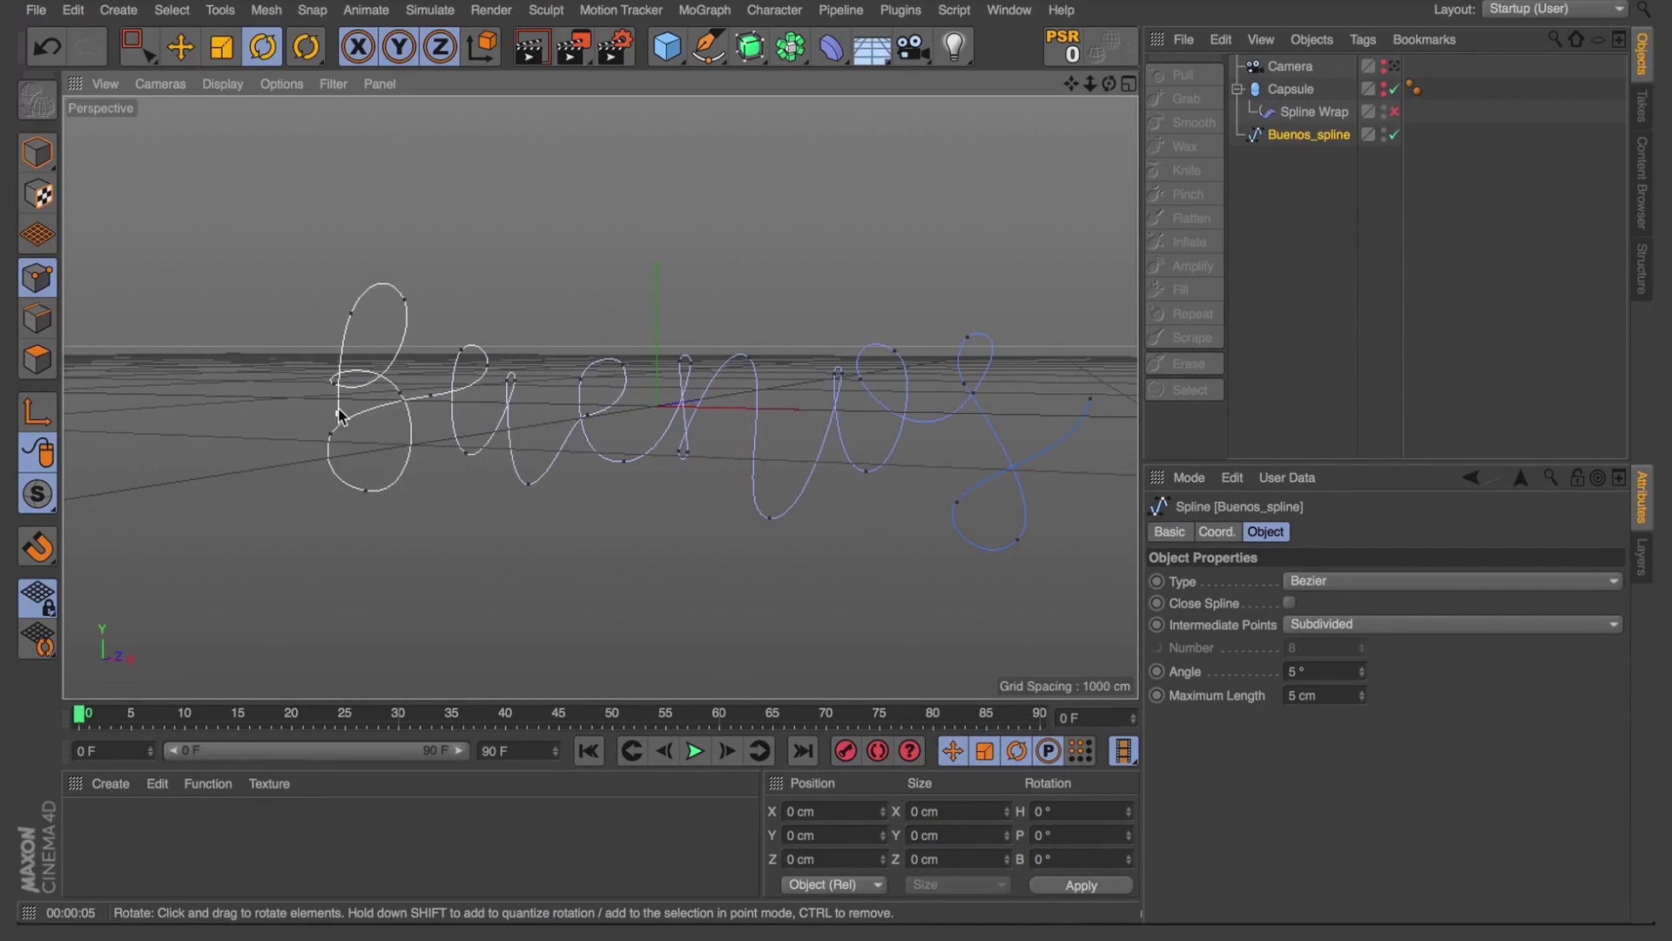
{"action": "scroll", "coordinate": [412, 384], "scroll_direction": "up", "scroll_amount": 3}
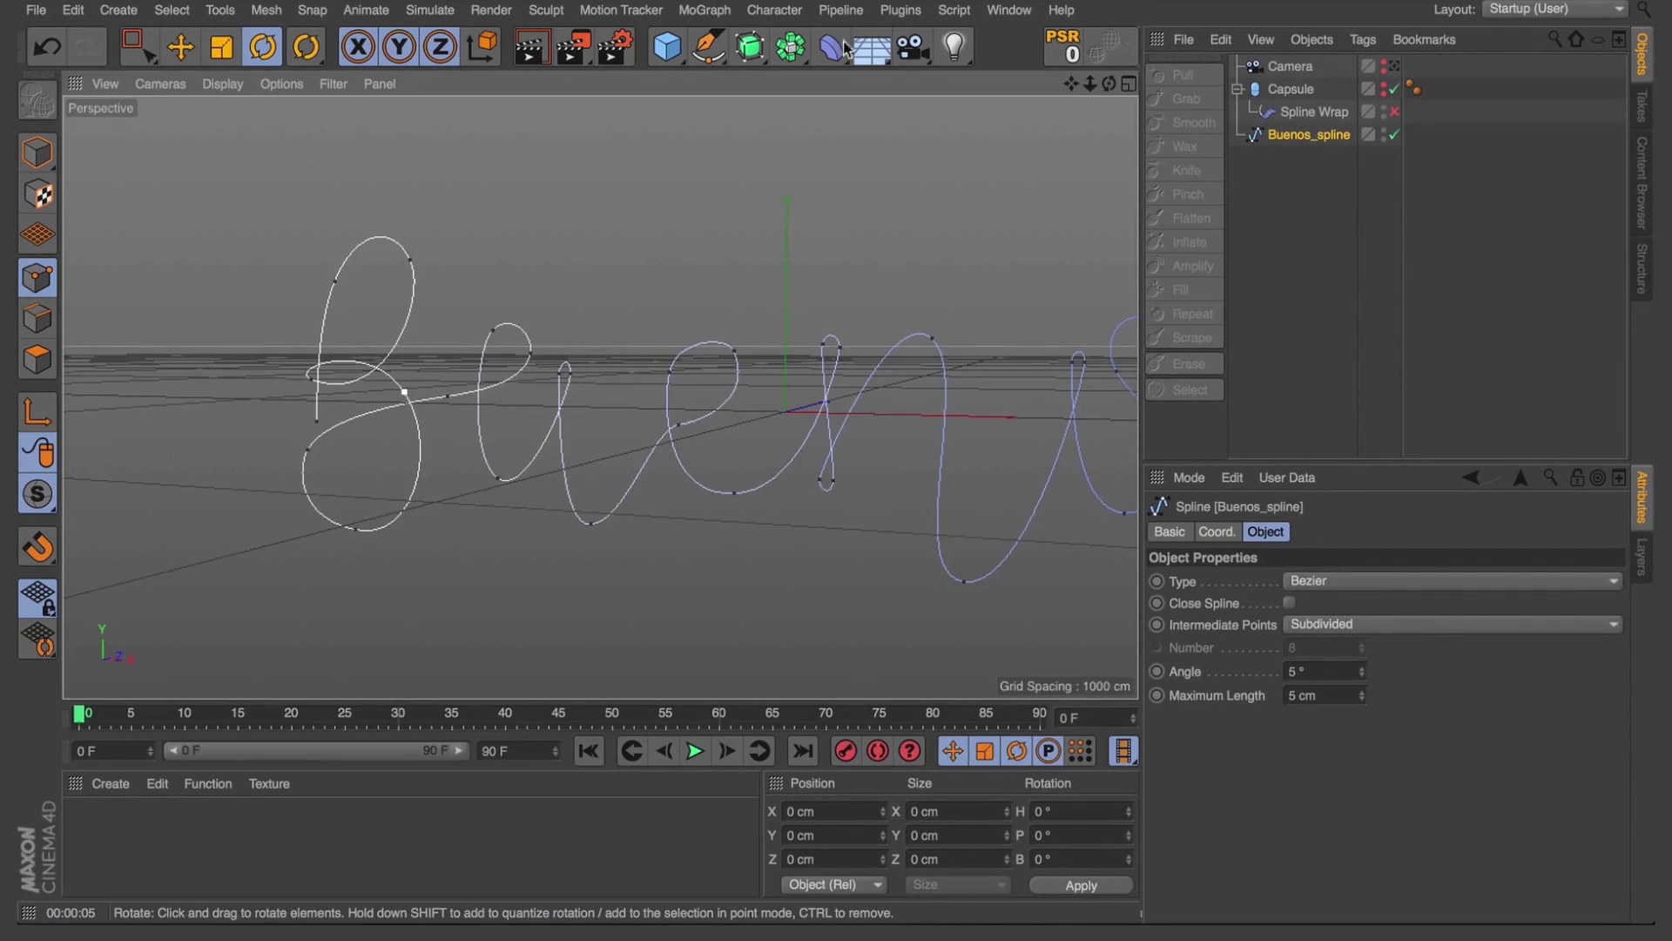
{"action": "left_click_drag", "start_coordinate": [1109, 84], "coordinate": [1063, 120]}
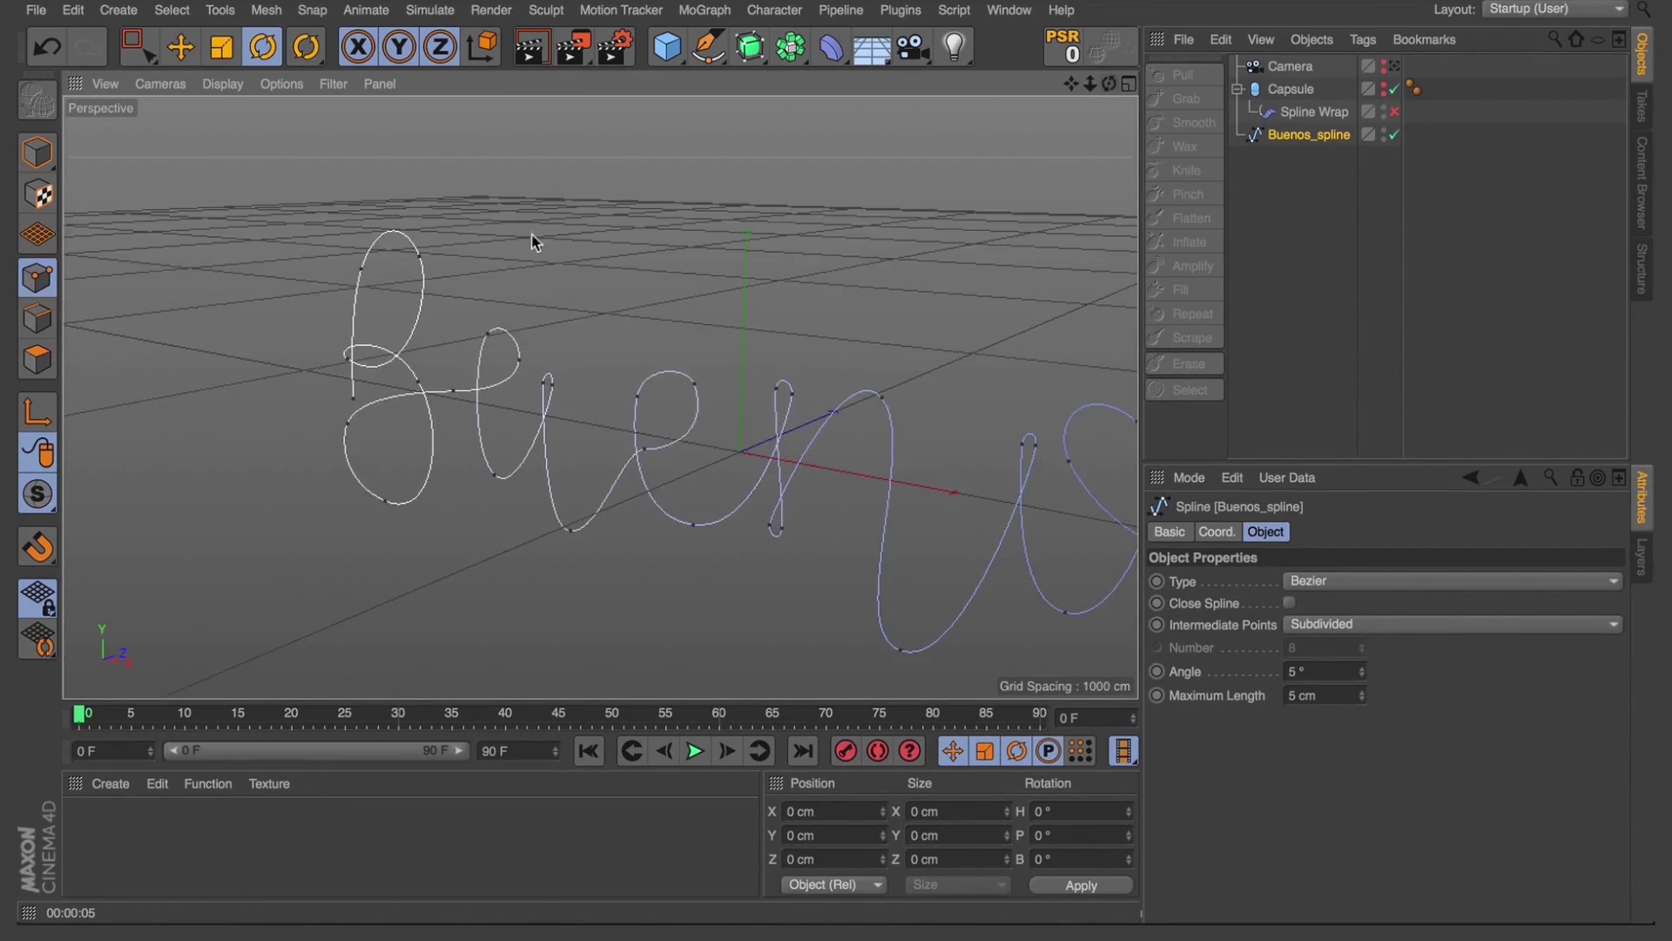
{"action": "scroll", "coordinate": [367, 380], "scroll_direction": "up", "scroll_amount": 3}
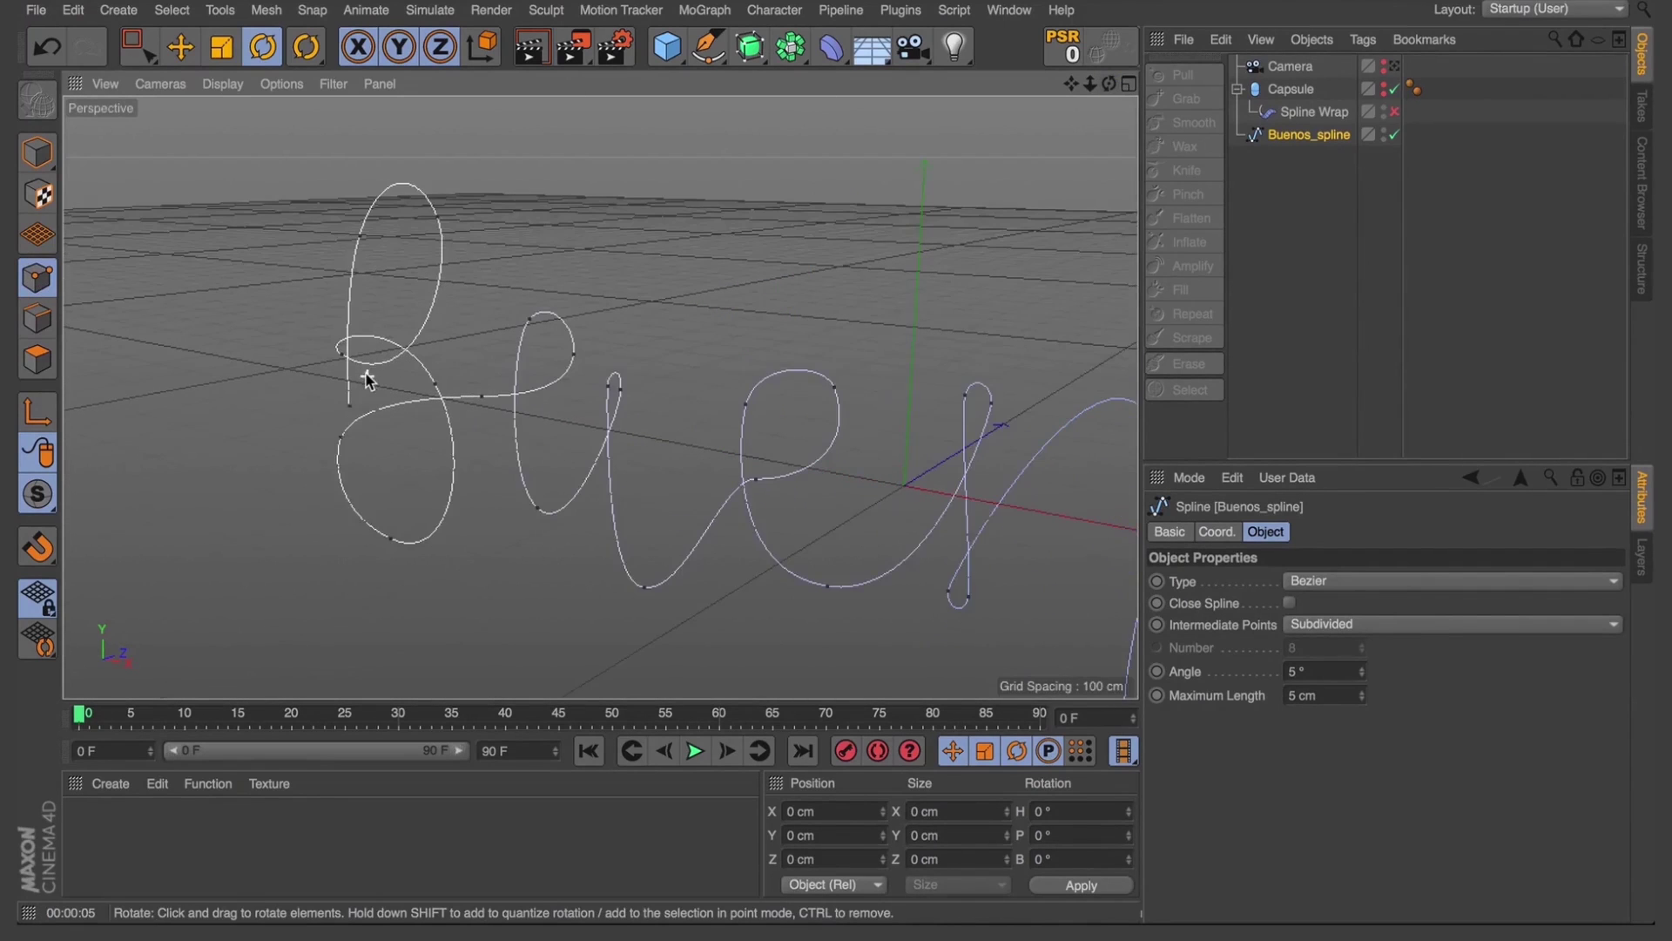
Try moving the point on the right of the B's upper loop along Z, and undo the move
{"action": "left_click", "coordinate": [438, 217]}
{"action": "key", "text": "e"}
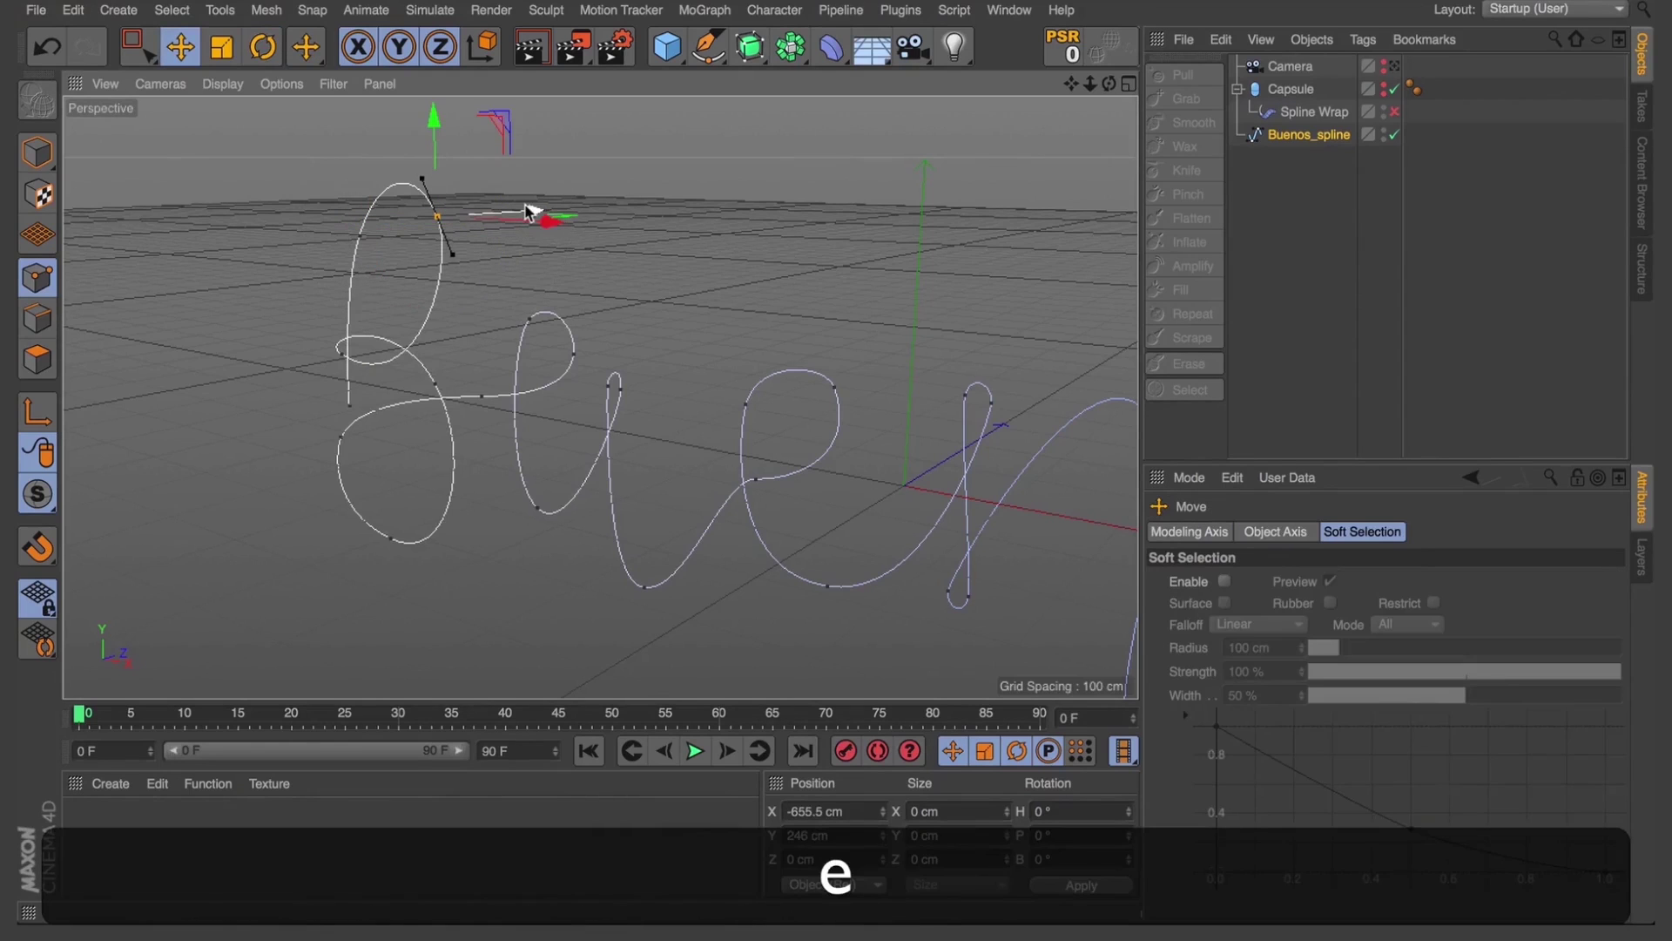
{"action": "mouse_move", "coordinate": [529, 212]}
{"action": "left_mouse_down"}
{"action": "mouse_move", "coordinate": [427, 216]}
{"action": "mouse_move", "coordinate": [568, 202]}
{"action": "mouse_move", "coordinate": [541, 211]}
{"action": "left_mouse_up"}
{"action": "key", "text": "super+z"}
Select the leftmost point of the B's small middle loop and rotate its tangent out of the lettering plane
{"action": "left_click_drag", "start_coordinate": [1109, 84], "coordinate": [655, 385]}
{"action": "left_click_drag", "start_coordinate": [371, 360], "coordinate": [378, 362], "text": "alt"}
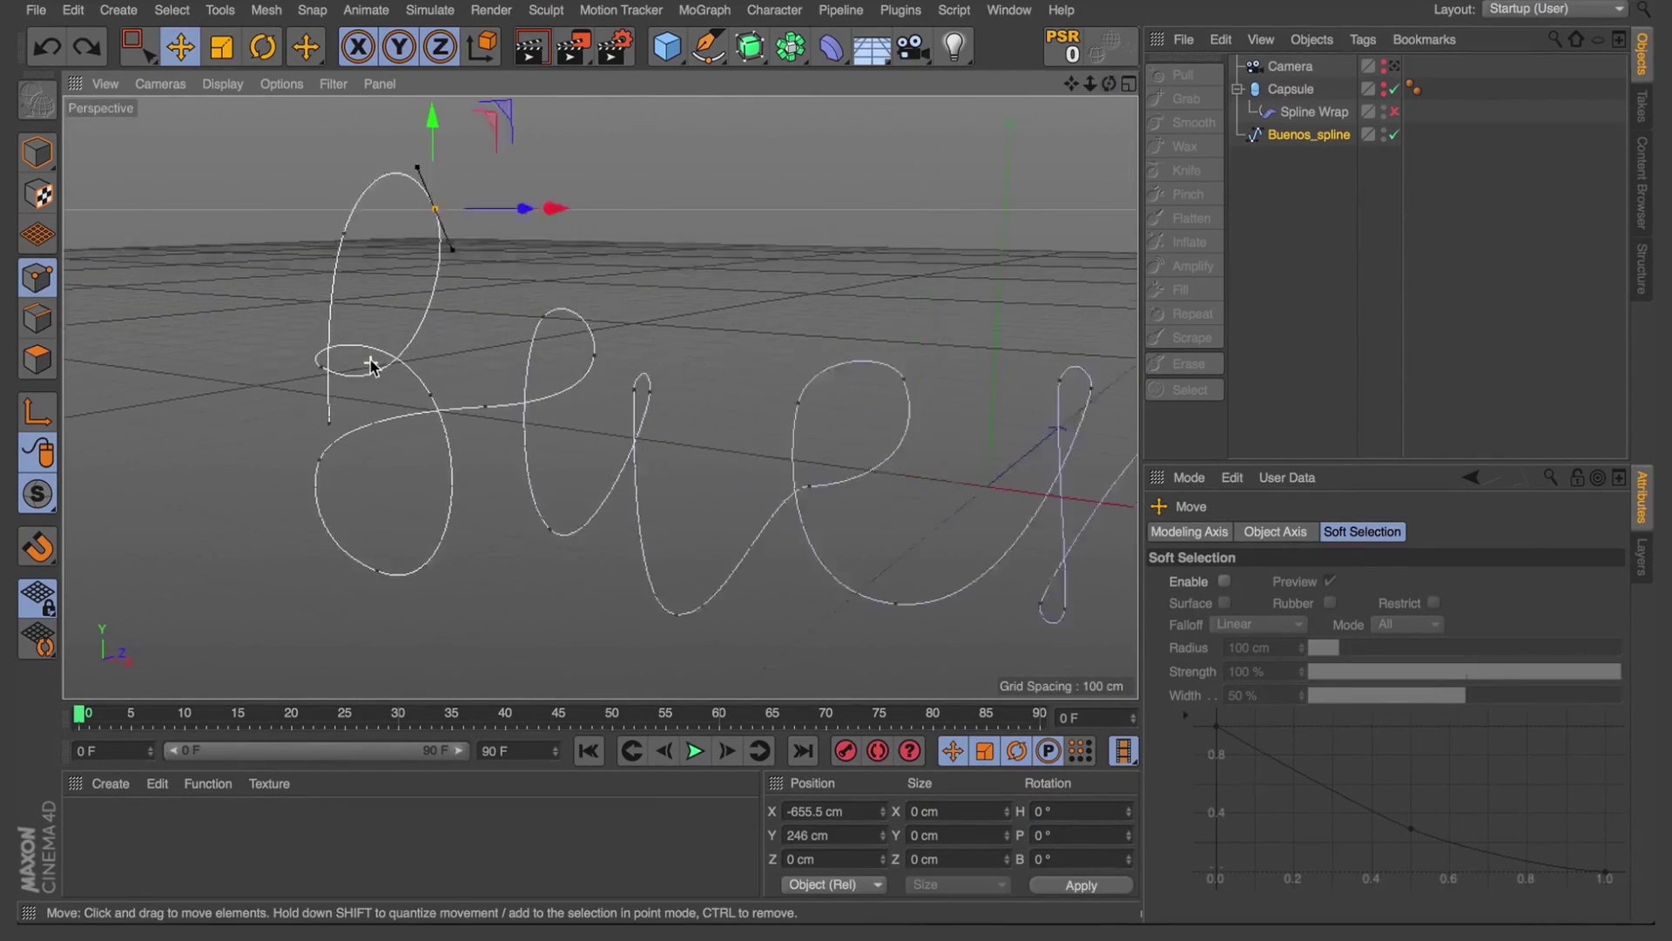
{"action": "scroll", "coordinate": [370, 366], "scroll_direction": "up", "scroll_amount": 2}
{"action": "left_click", "coordinate": [292, 372]}
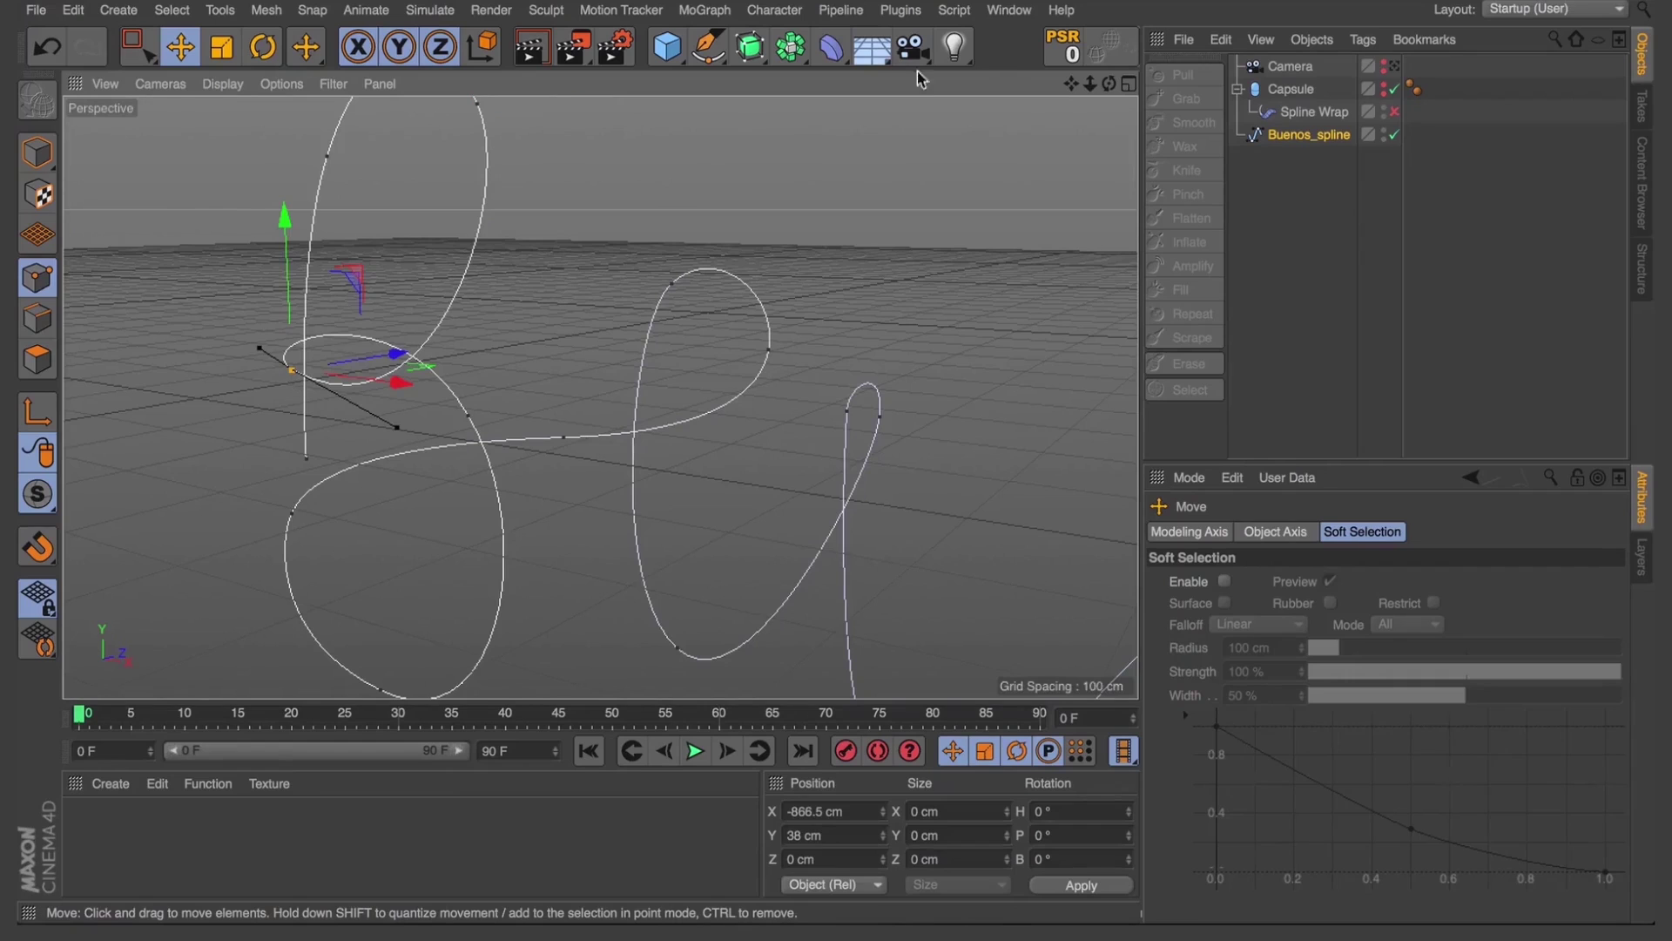
{"action": "left_click_drag", "start_coordinate": [1108, 88], "coordinate": [598, 396]}
{"action": "key", "text": "r"}
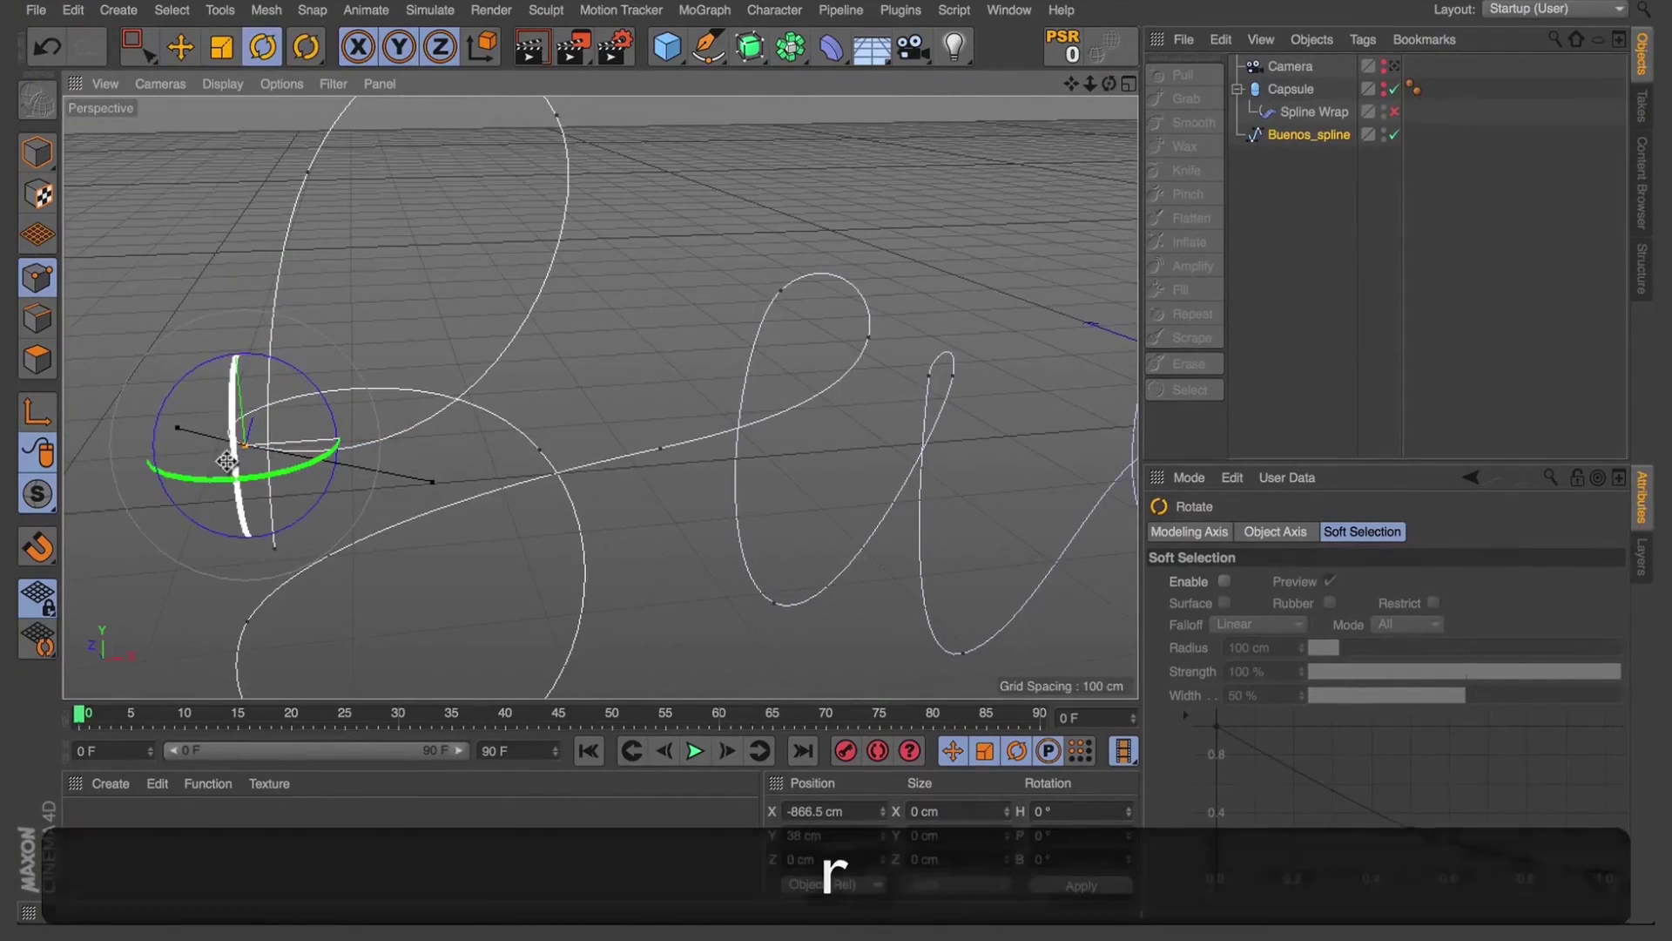
{"action": "left_click_drag", "start_coordinate": [287, 477], "coordinate": [243, 234]}
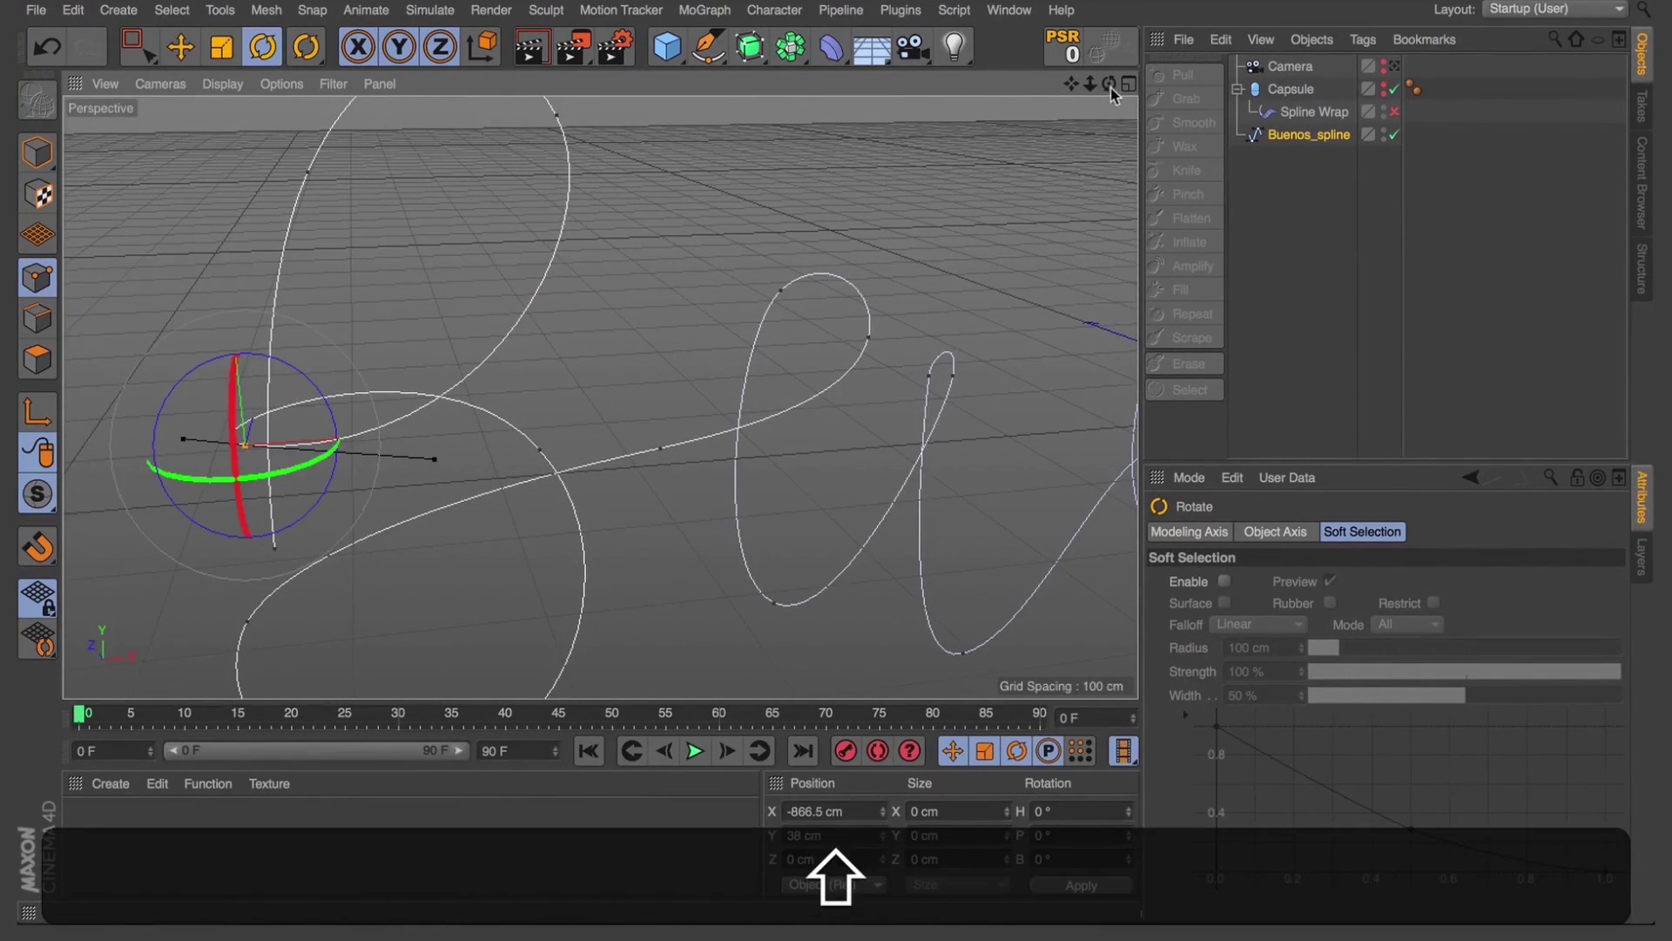
{"action": "left_click_drag", "start_coordinate": [1110, 86], "coordinate": [986, 119]}
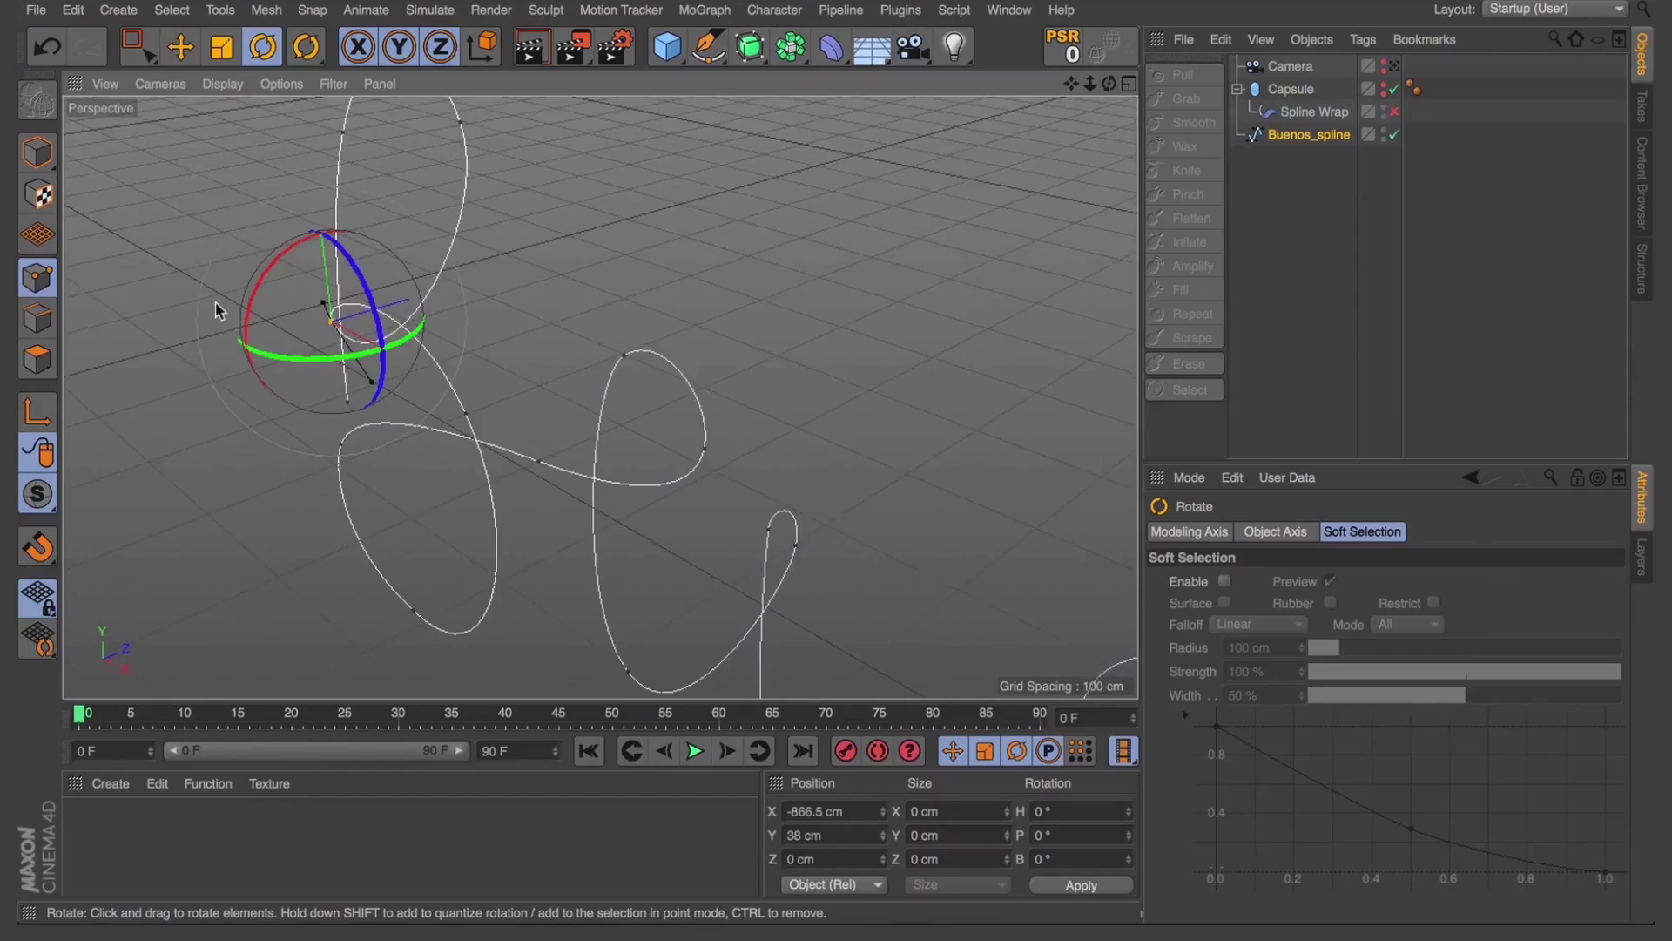
{"action": "left_click_drag", "start_coordinate": [355, 359], "coordinate": [287, 363]}
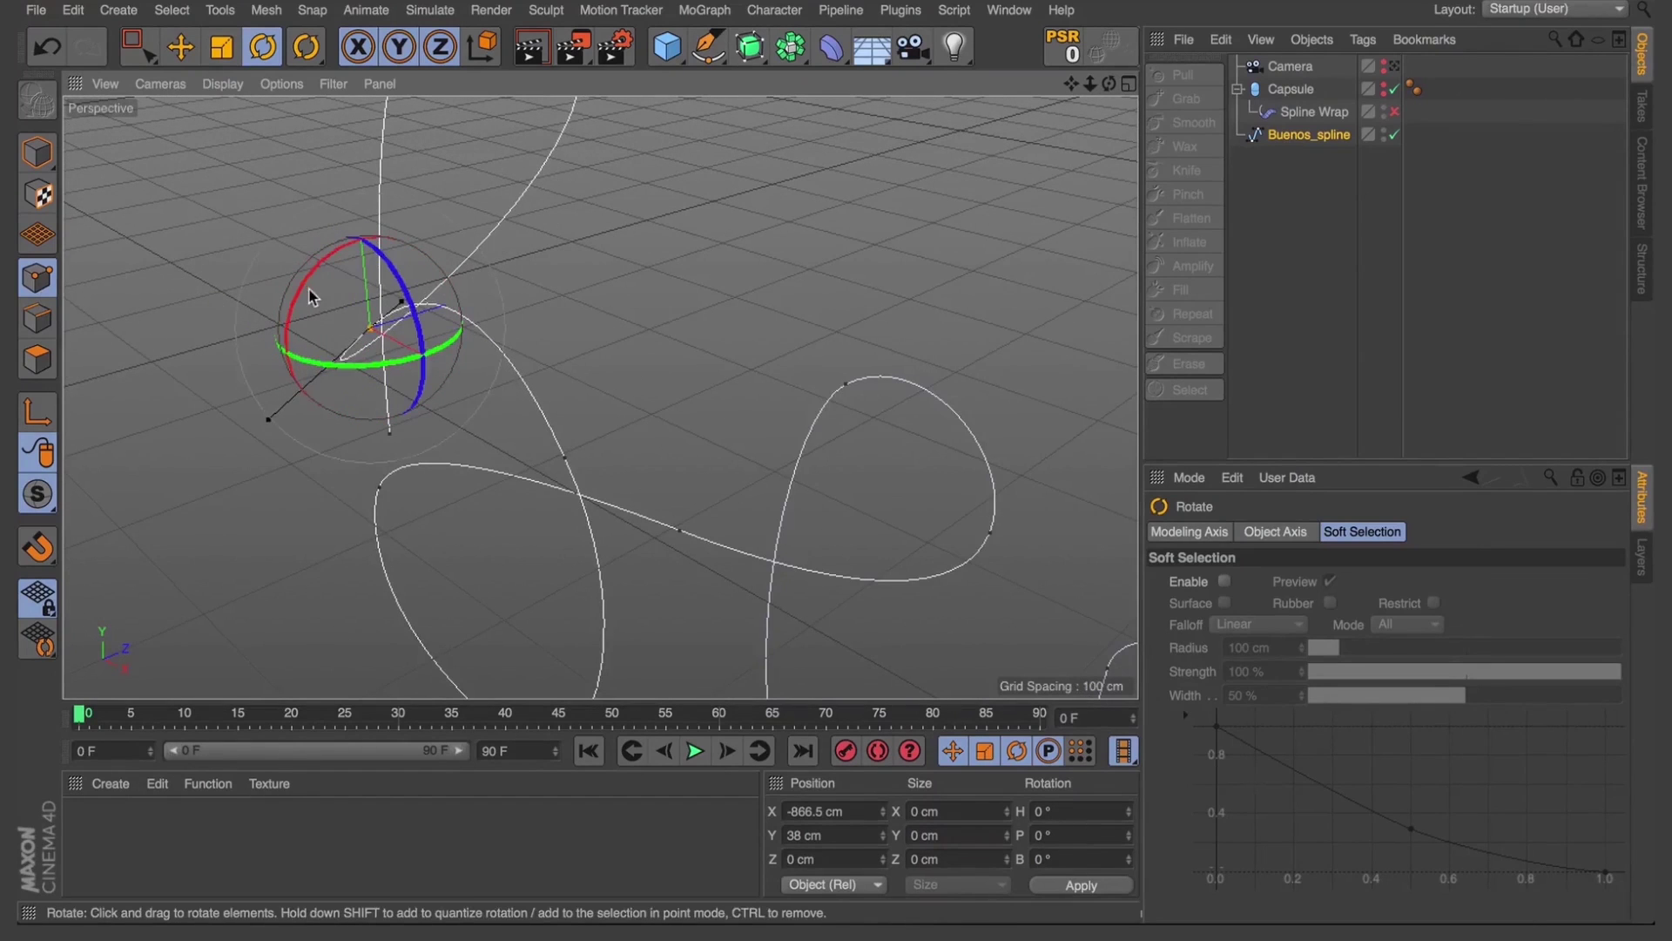
{"action": "left_click_drag", "start_coordinate": [300, 286], "coordinate": [408, 301]}
Move the upper-left point of the B's lower loop about 48 cm along Z
{"action": "mouse_move", "coordinate": [1110, 84]}
{"action": "left_mouse_down"}
{"action": "mouse_move", "coordinate": [1050, 74]}
{"action": "mouse_move", "coordinate": [1002, 100]}
{"action": "mouse_move", "coordinate": [1110, 85]}
{"action": "left_mouse_up"}
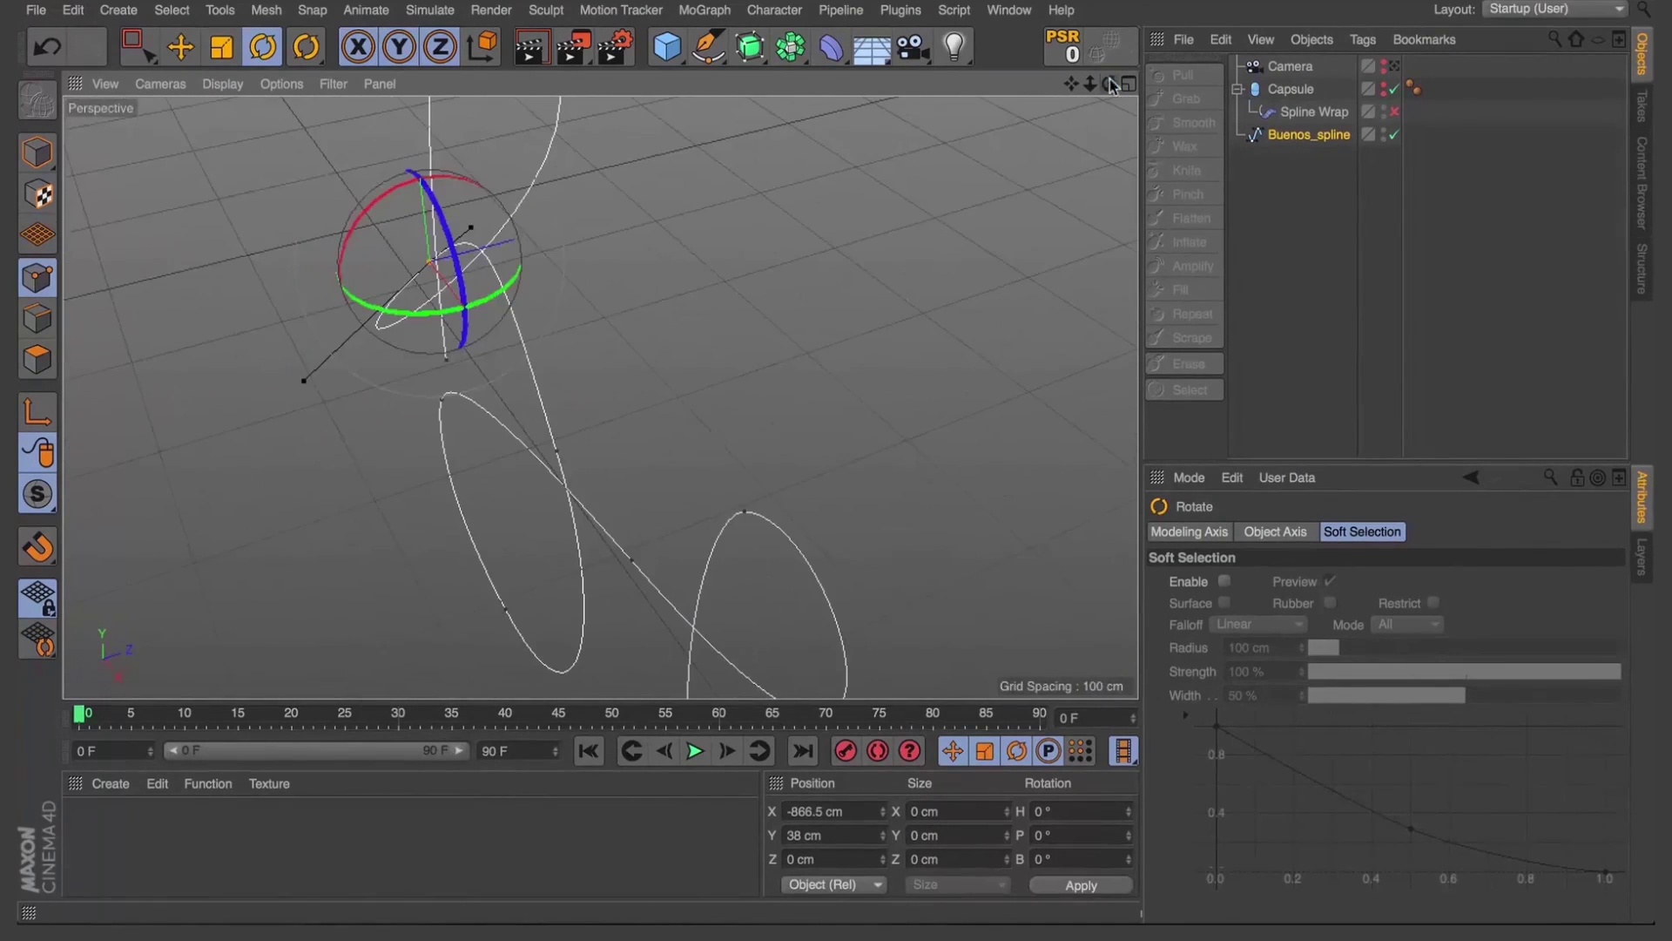
{"action": "left_click", "coordinate": [445, 399]}
{"action": "key", "text": "e"}
{"action": "left_click_drag", "start_coordinate": [522, 377], "coordinate": [581, 358]}
Try moving the point on the right of the B where its strokes cross along Z, and undo the move
{"action": "left_click", "coordinate": [633, 562]}
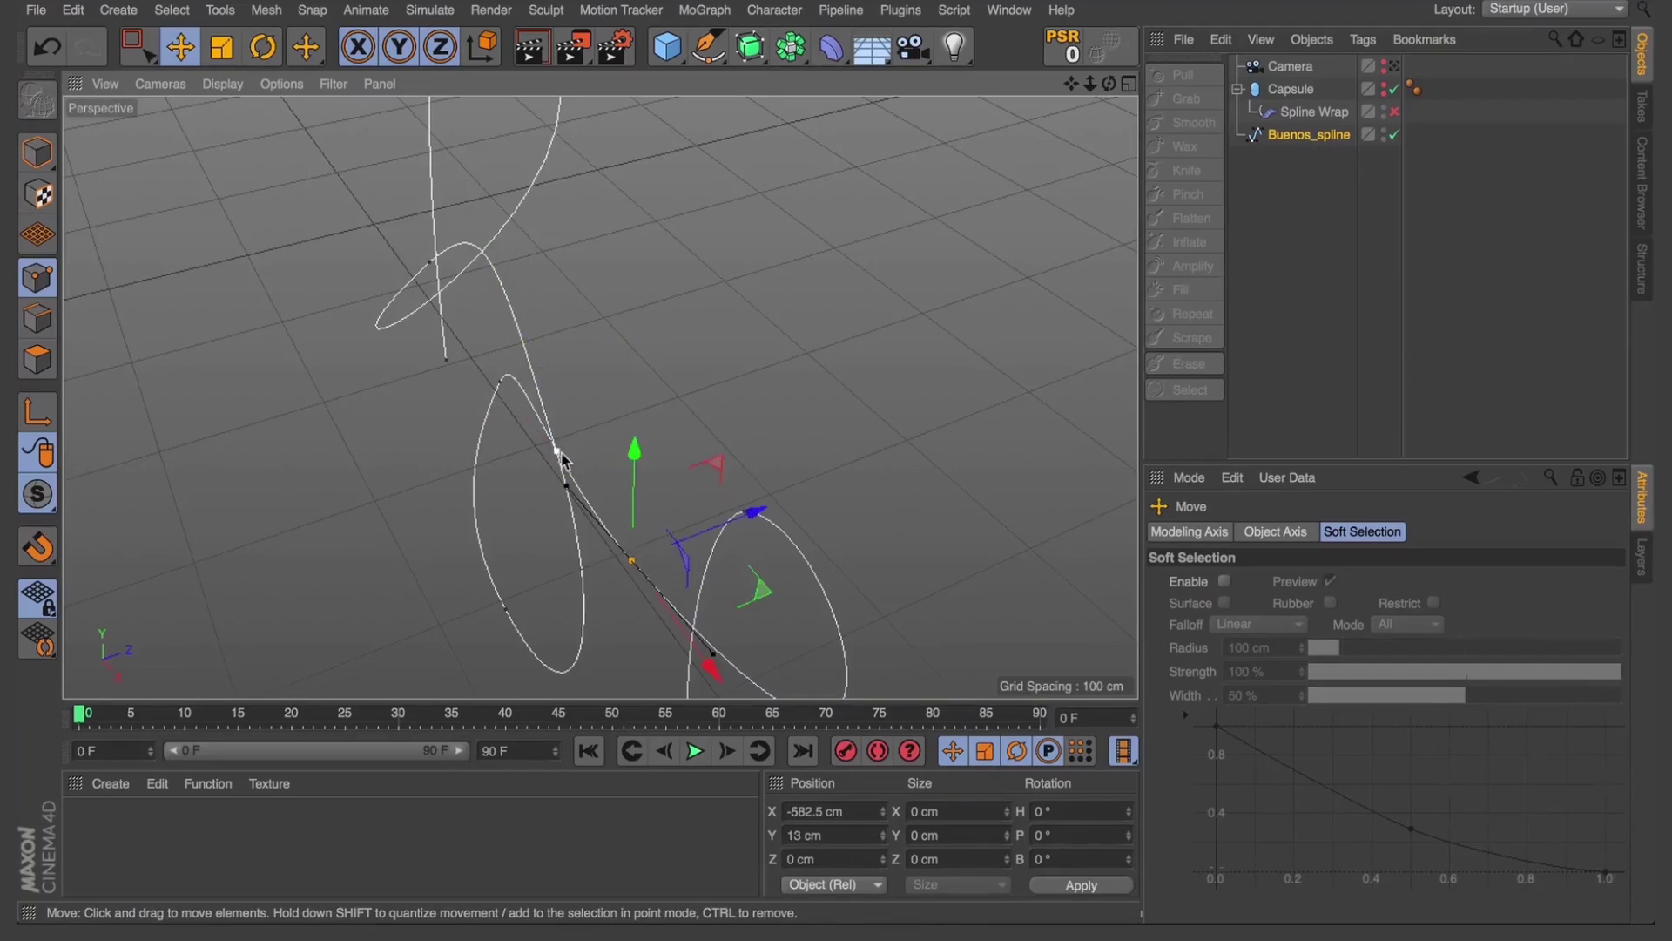
{"action": "left_click", "coordinate": [560, 453]}
{"action": "left_click_drag", "start_coordinate": [615, 434], "coordinate": [650, 423]}
{"action": "key", "text": "super+z"}
Move the point on the stroke joining the B to the u along positive Z
{"action": "left_click", "coordinate": [633, 562]}
{"action": "left_click_drag", "start_coordinate": [695, 528], "coordinate": [751, 487]}
Rotate the tangent of the upper-left point of the B's lower loop to smooth the curve
{"action": "left_click_drag", "start_coordinate": [1109, 85], "coordinate": [1059, 85]}
{"action": "left_click", "coordinate": [555, 370]}
{"action": "key", "text": "r"}
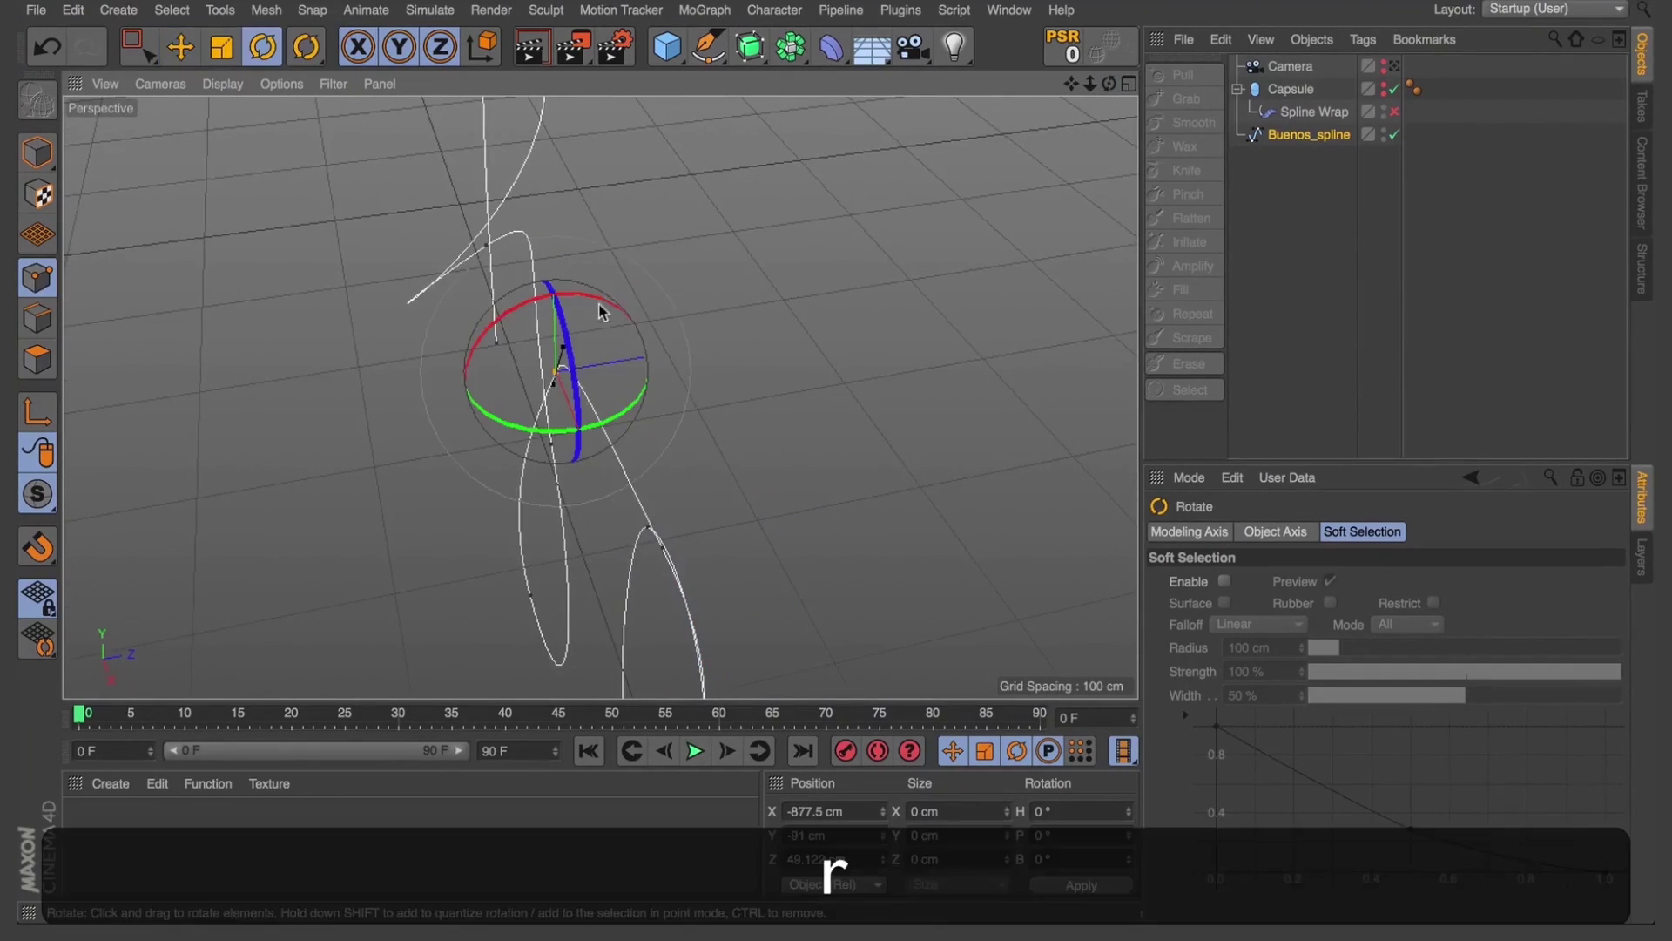
{"action": "left_click_drag", "start_coordinate": [600, 301], "coordinate": [619, 311]}
Move the bottom point of the B's lower loop about 10 cm along positive Z
{"action": "left_click", "coordinate": [529, 596]}
{"action": "key", "text": "e"}
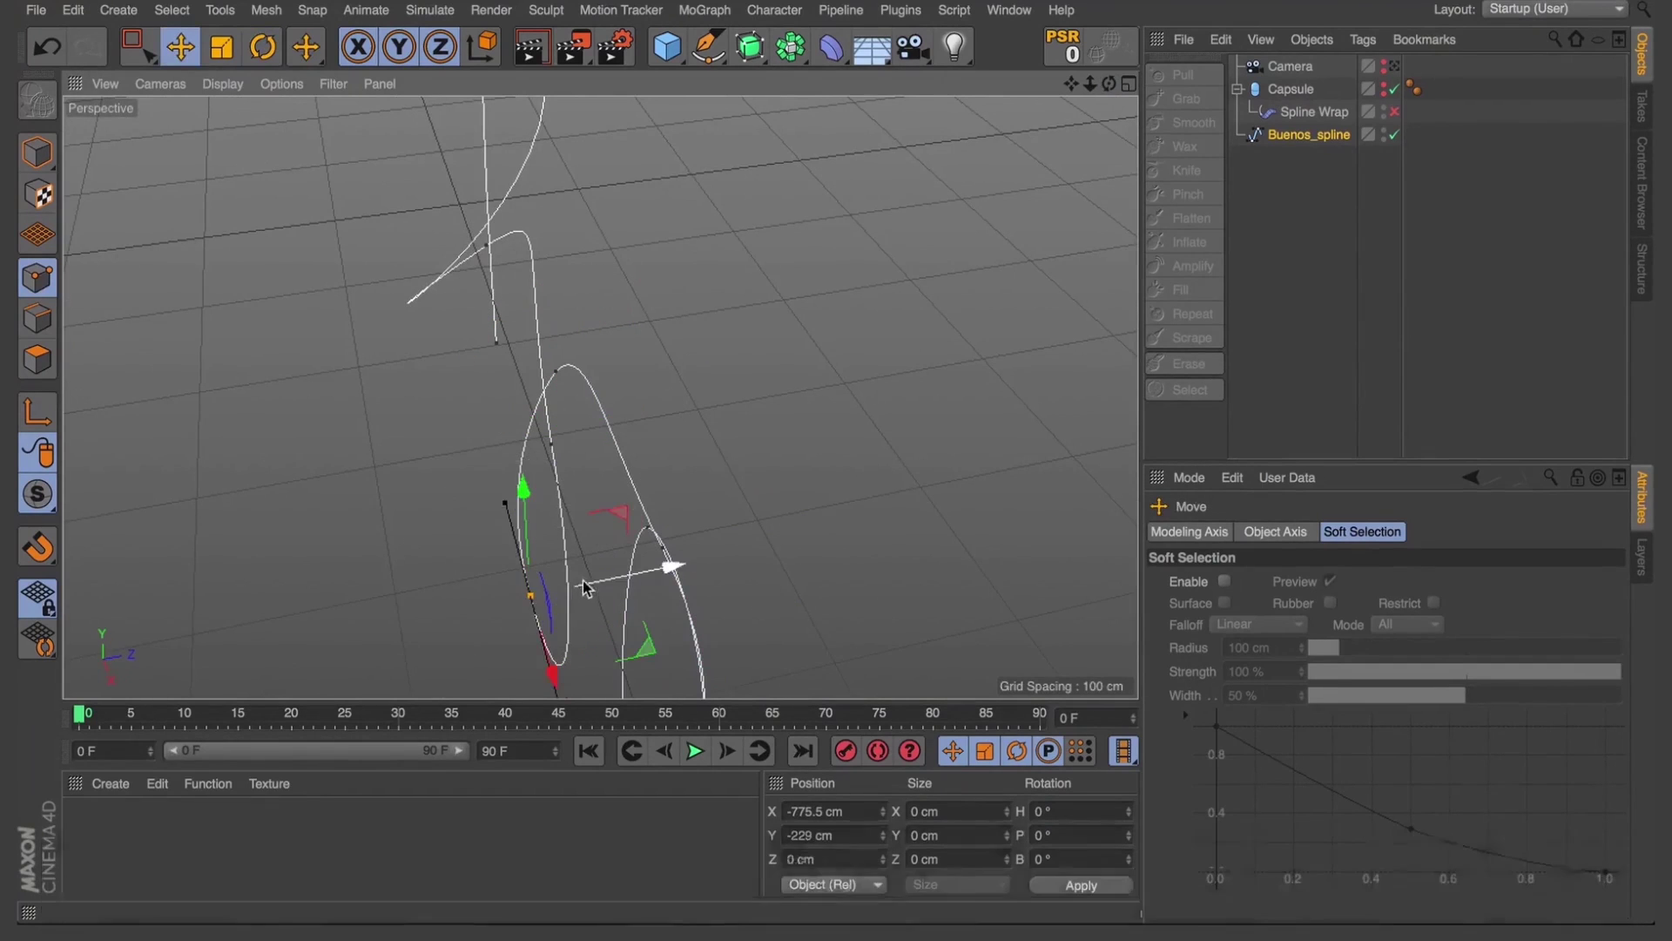
{"action": "left_click_drag", "start_coordinate": [585, 588], "coordinate": [598, 587]}
{"action": "key", "text": "r"}
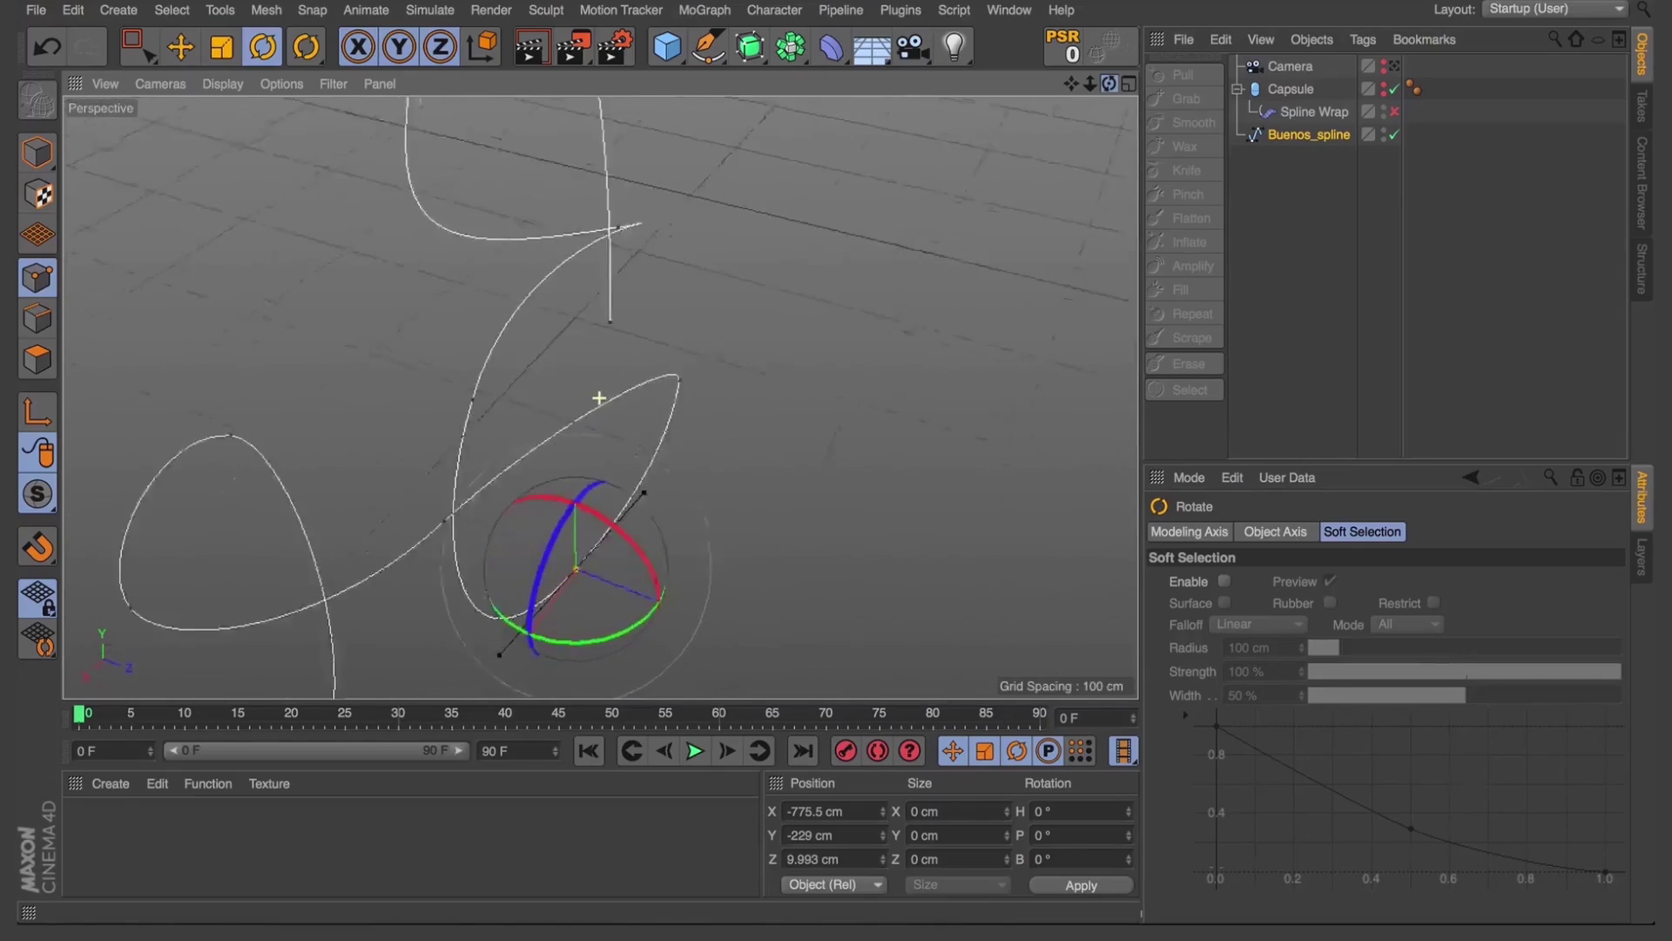
From the scene camera view, rotate the tangent of the B's leftmost point, where its upper bowl turns into the lower one
{"action": "left_click_drag", "start_coordinate": [1109, 83], "coordinate": [1272, 22]}
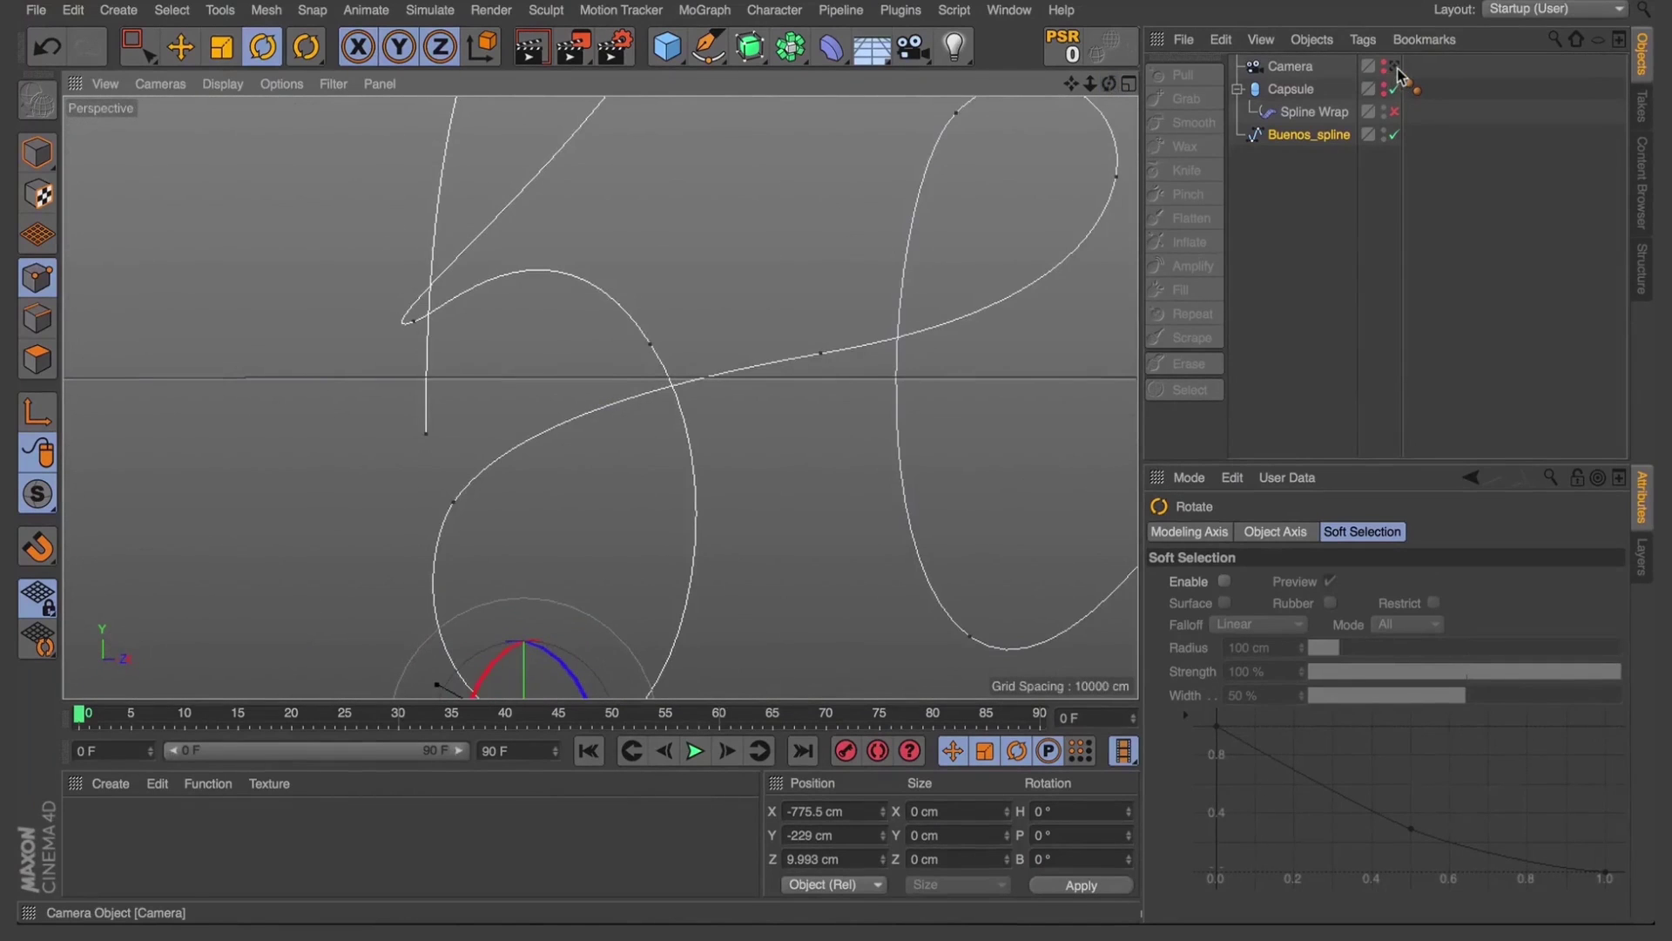
{"action": "left_click", "coordinate": [1395, 67]}
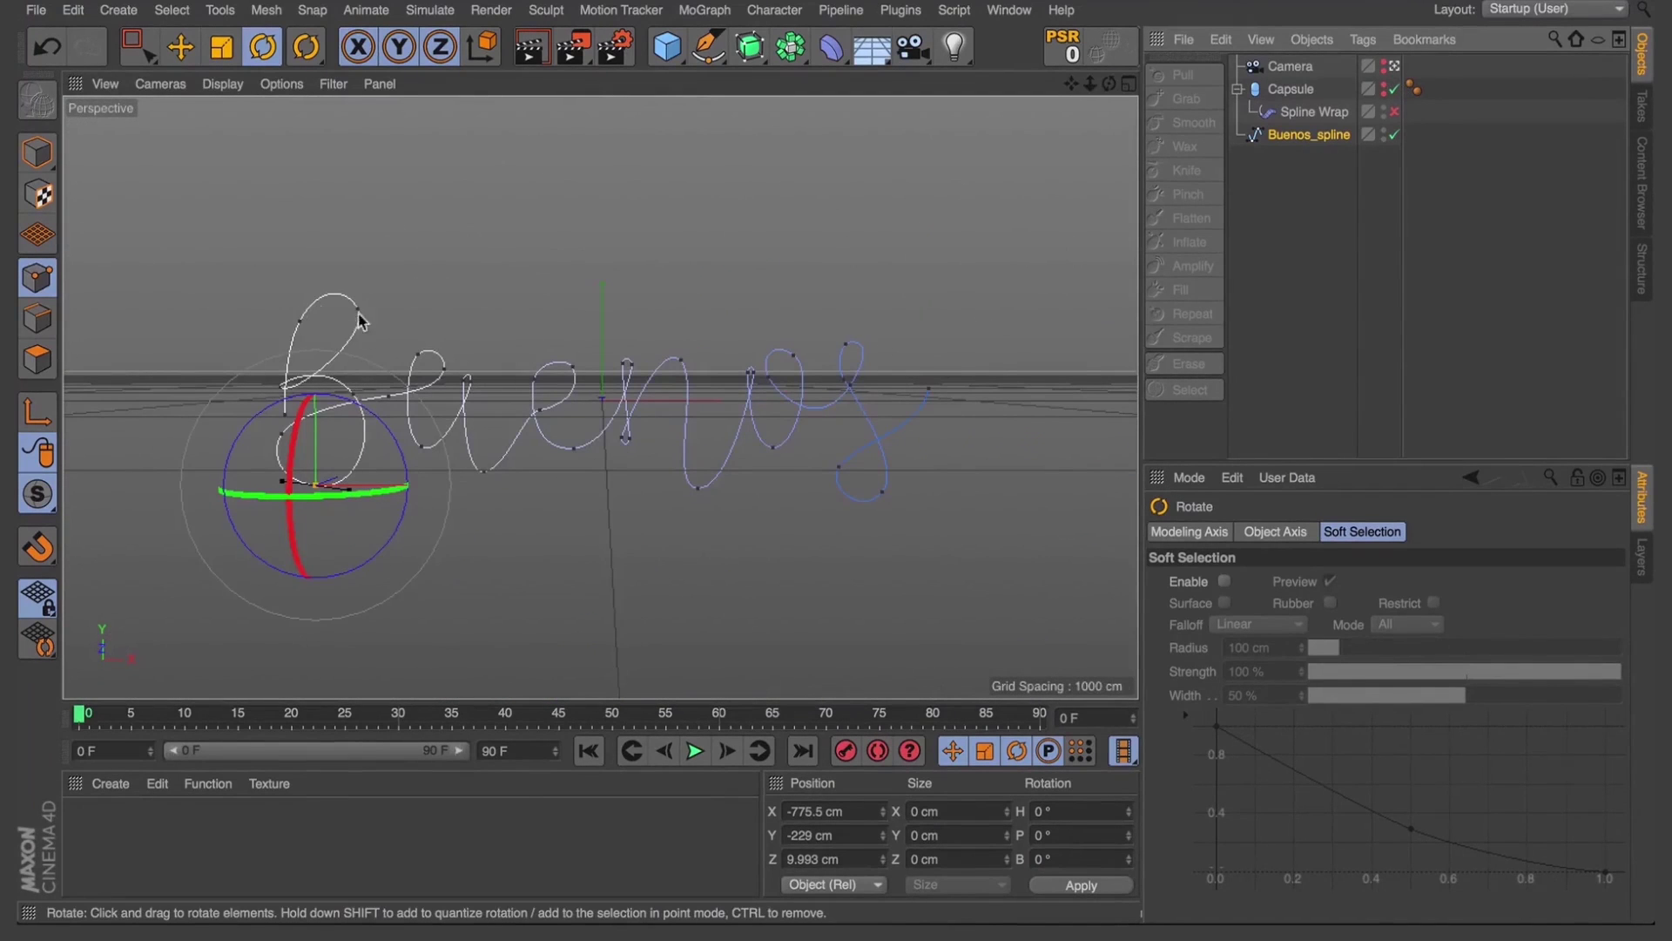
{"action": "left_click", "coordinate": [357, 310]}
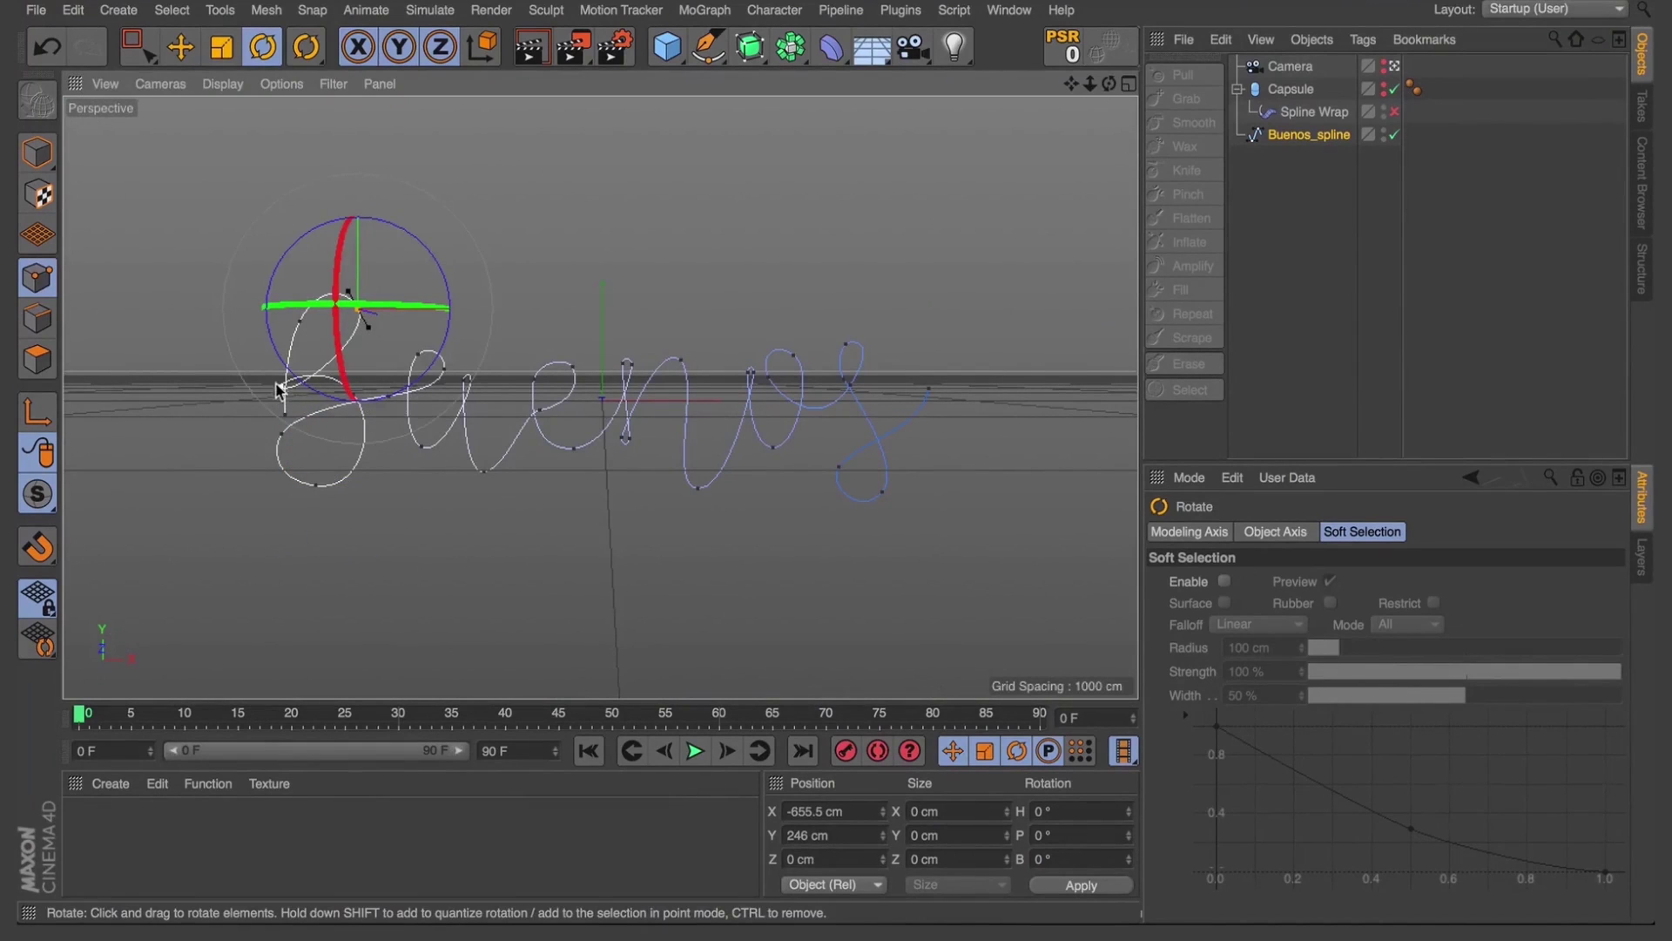
{"action": "left_click_drag", "start_coordinate": [277, 389], "coordinate": [324, 384]}
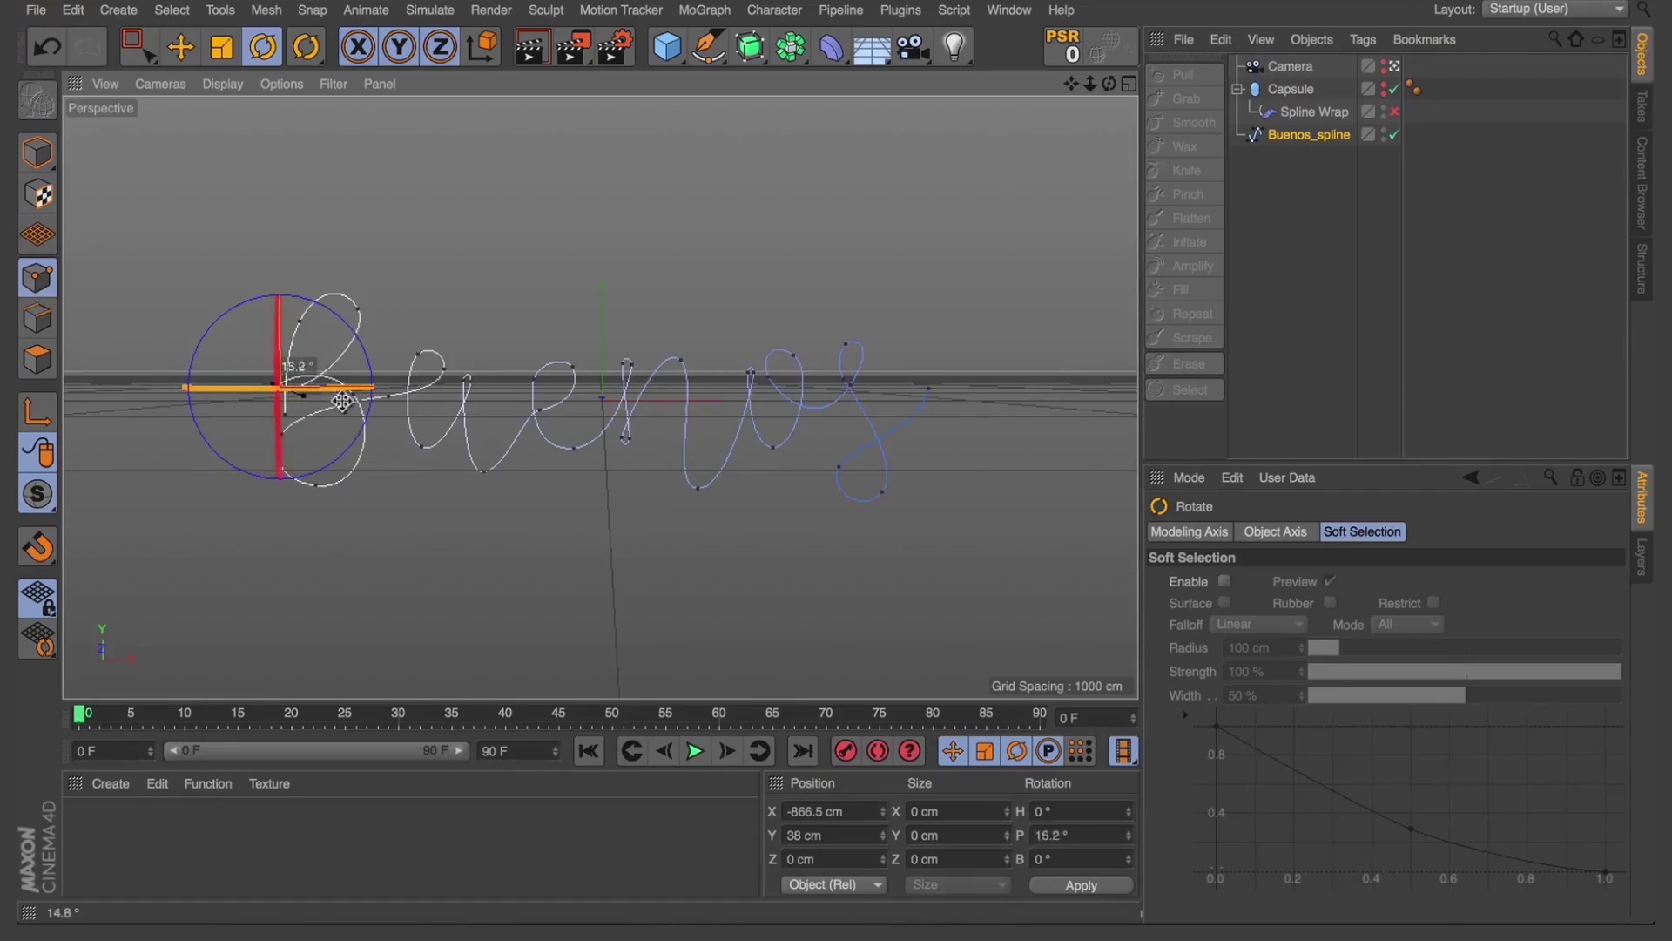
{"action": "left_click_drag", "start_coordinate": [372, 403], "coordinate": [372, 403]}
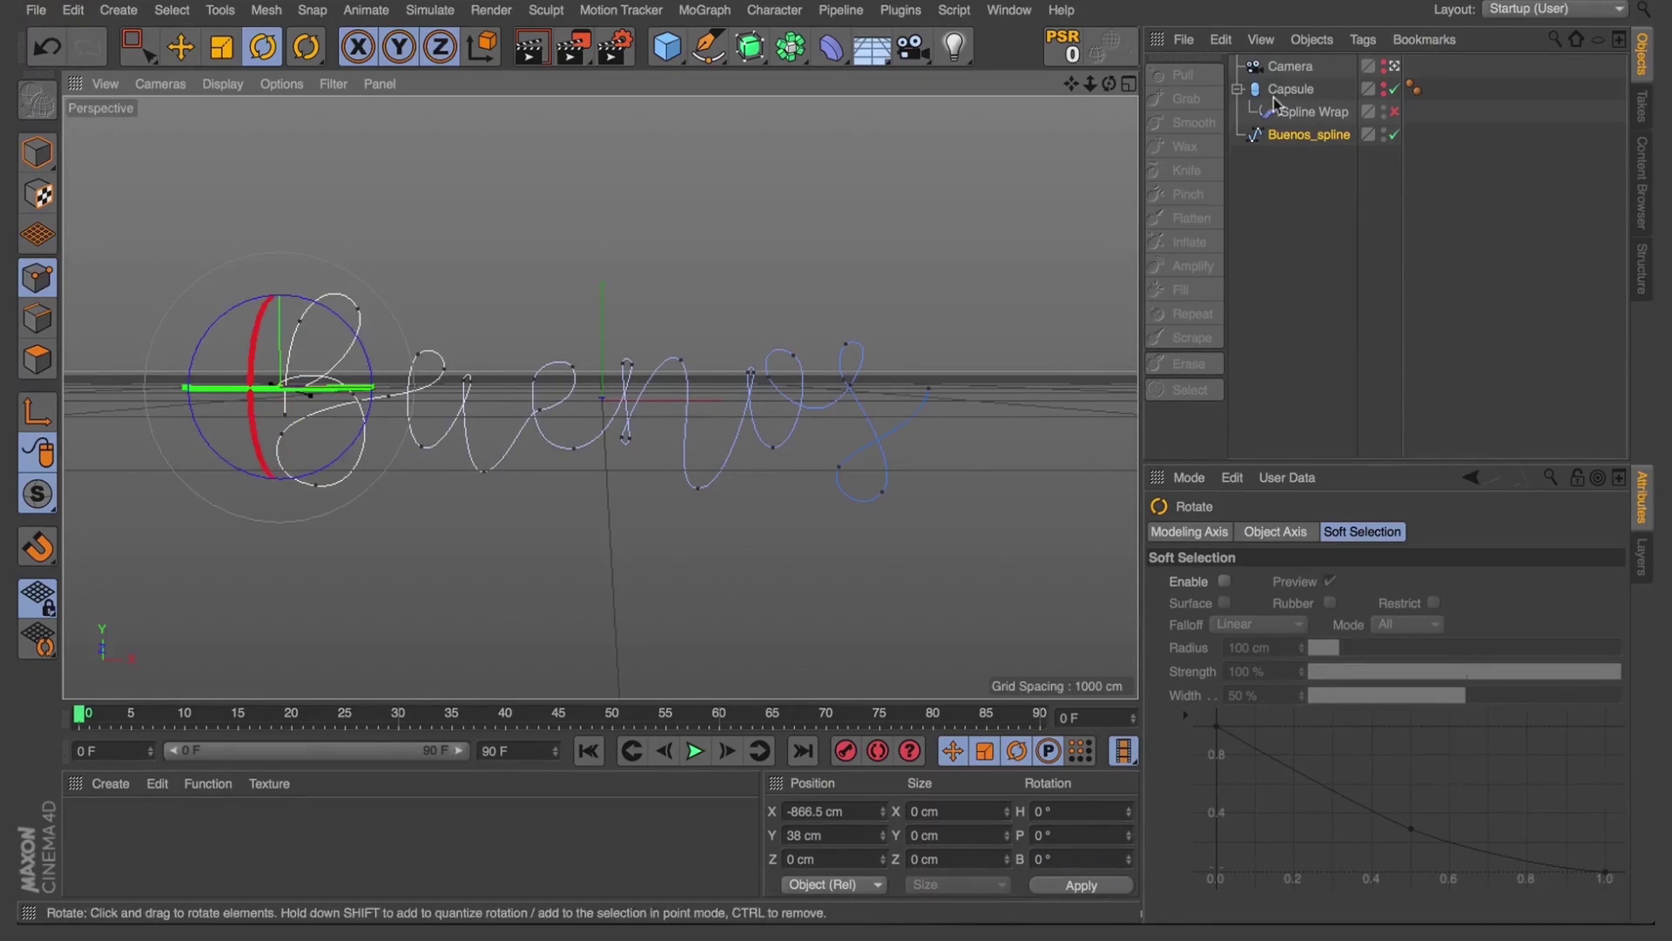
Leave the scene camera view and move the starting point of the B's stem about 9 cm along positive X
{"action": "left_click", "coordinate": [1395, 67]}
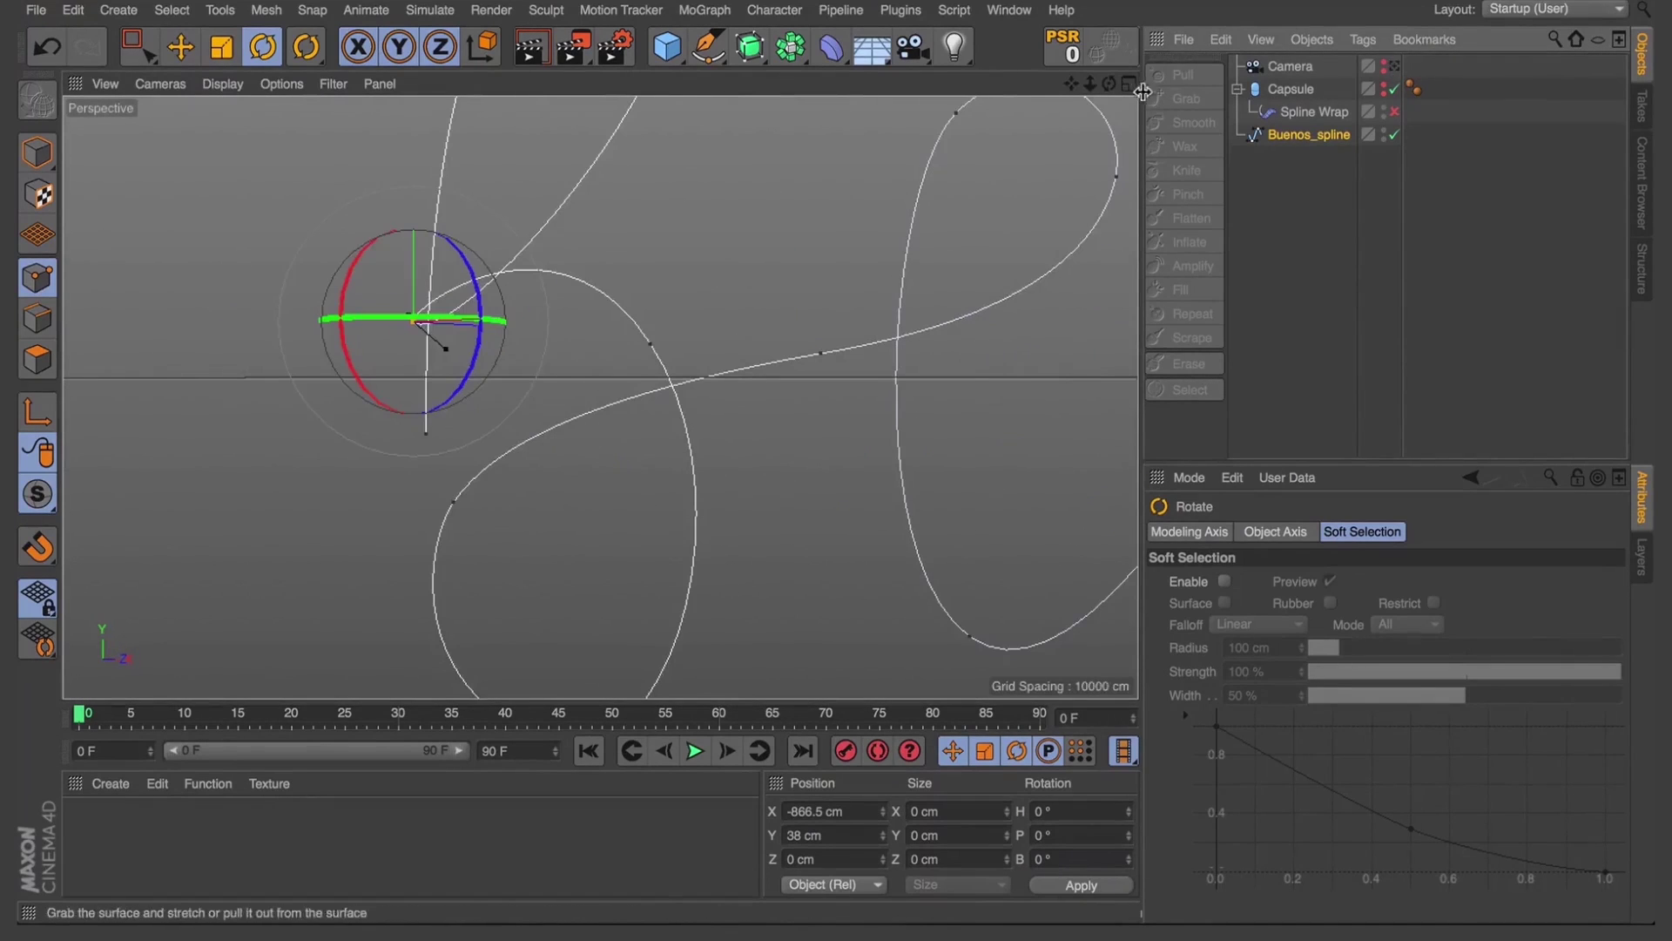
{"action": "mouse_move", "coordinate": [1111, 85]}
{"action": "left_mouse_down"}
{"action": "mouse_move", "coordinate": [1002, 139]}
{"action": "mouse_move", "coordinate": [1043, 99]}
{"action": "left_mouse_up"}
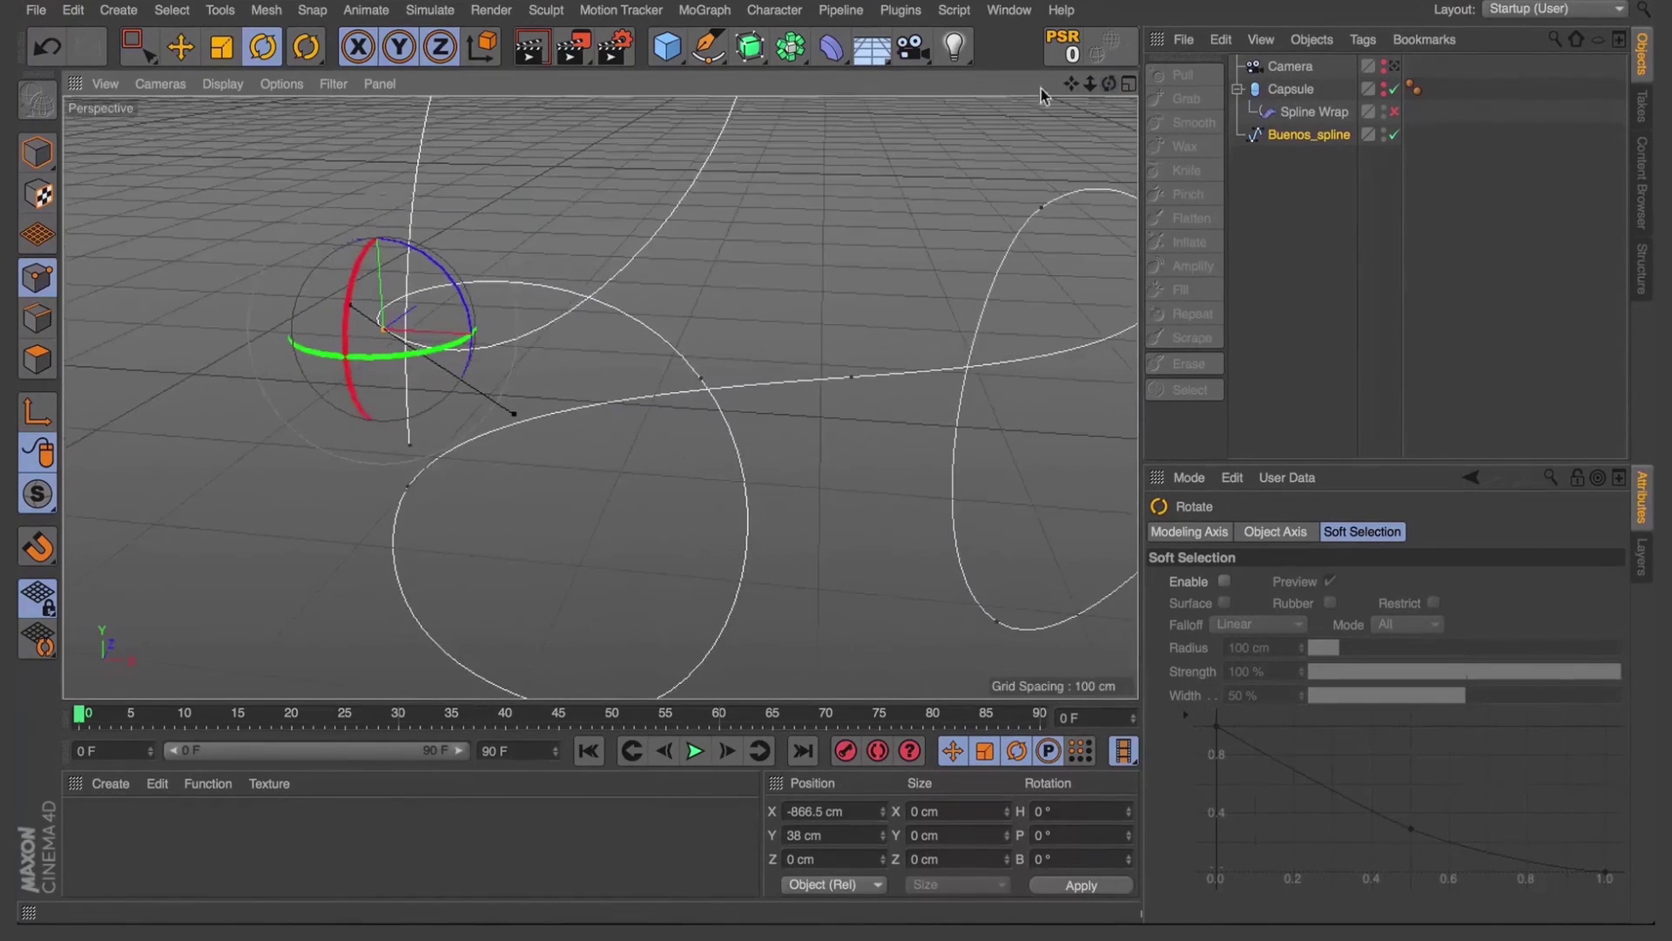
{"action": "left_click", "coordinate": [407, 445]}
{"action": "key", "text": "e"}
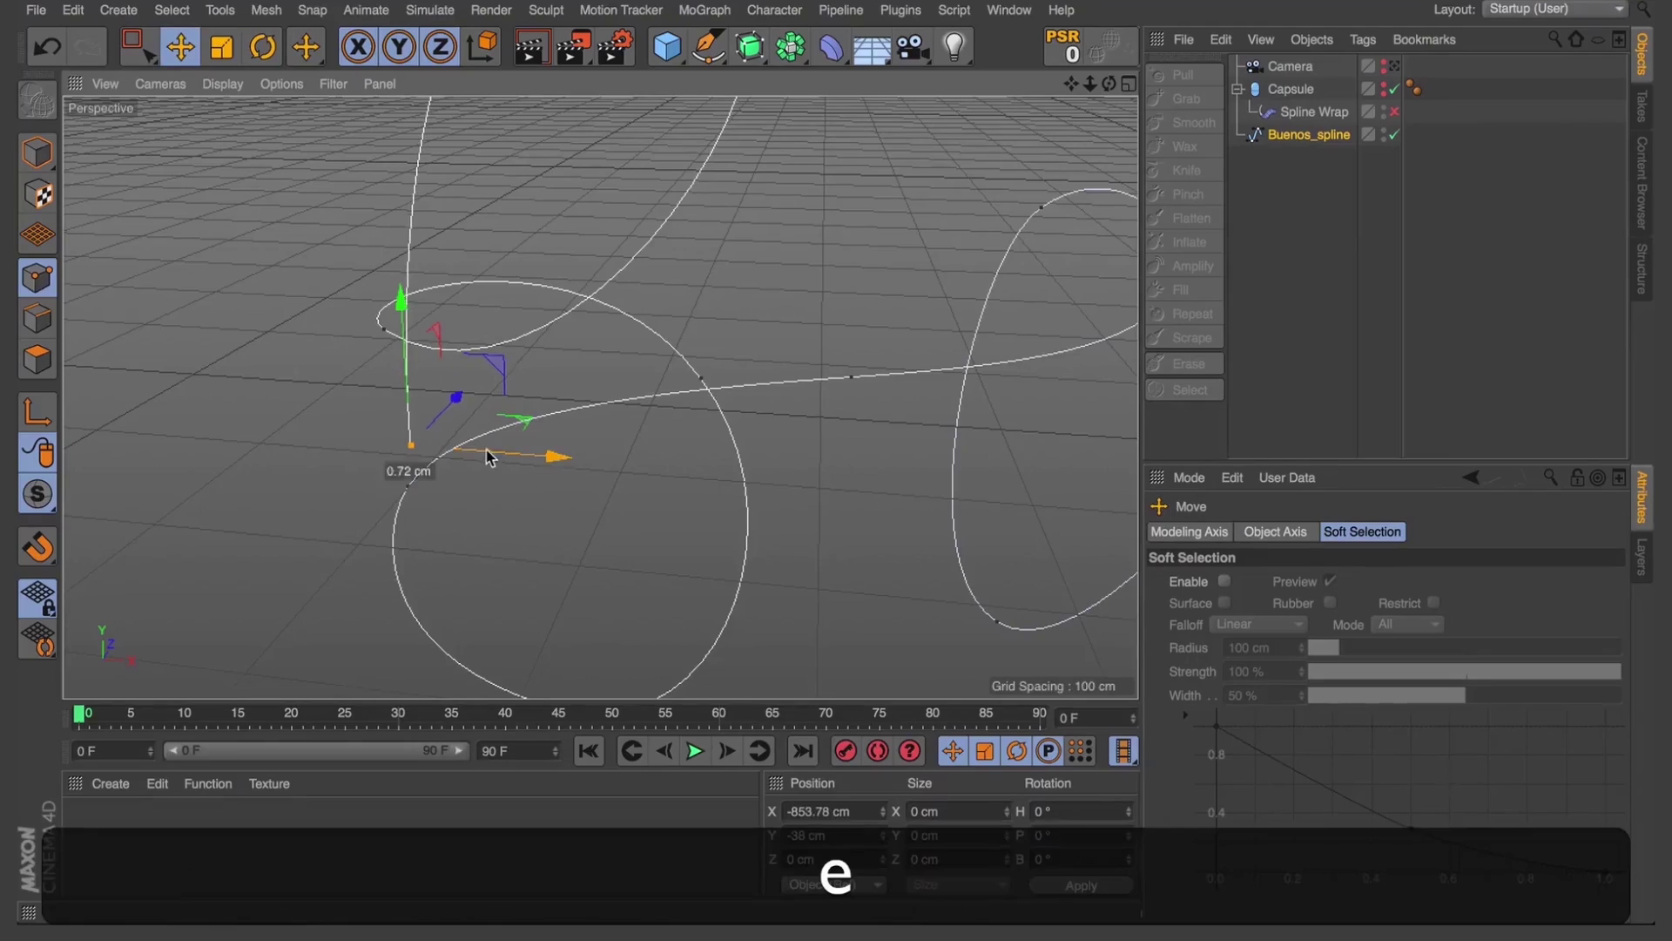
{"action": "left_click_drag", "start_coordinate": [488, 457], "coordinate": [499, 456]}
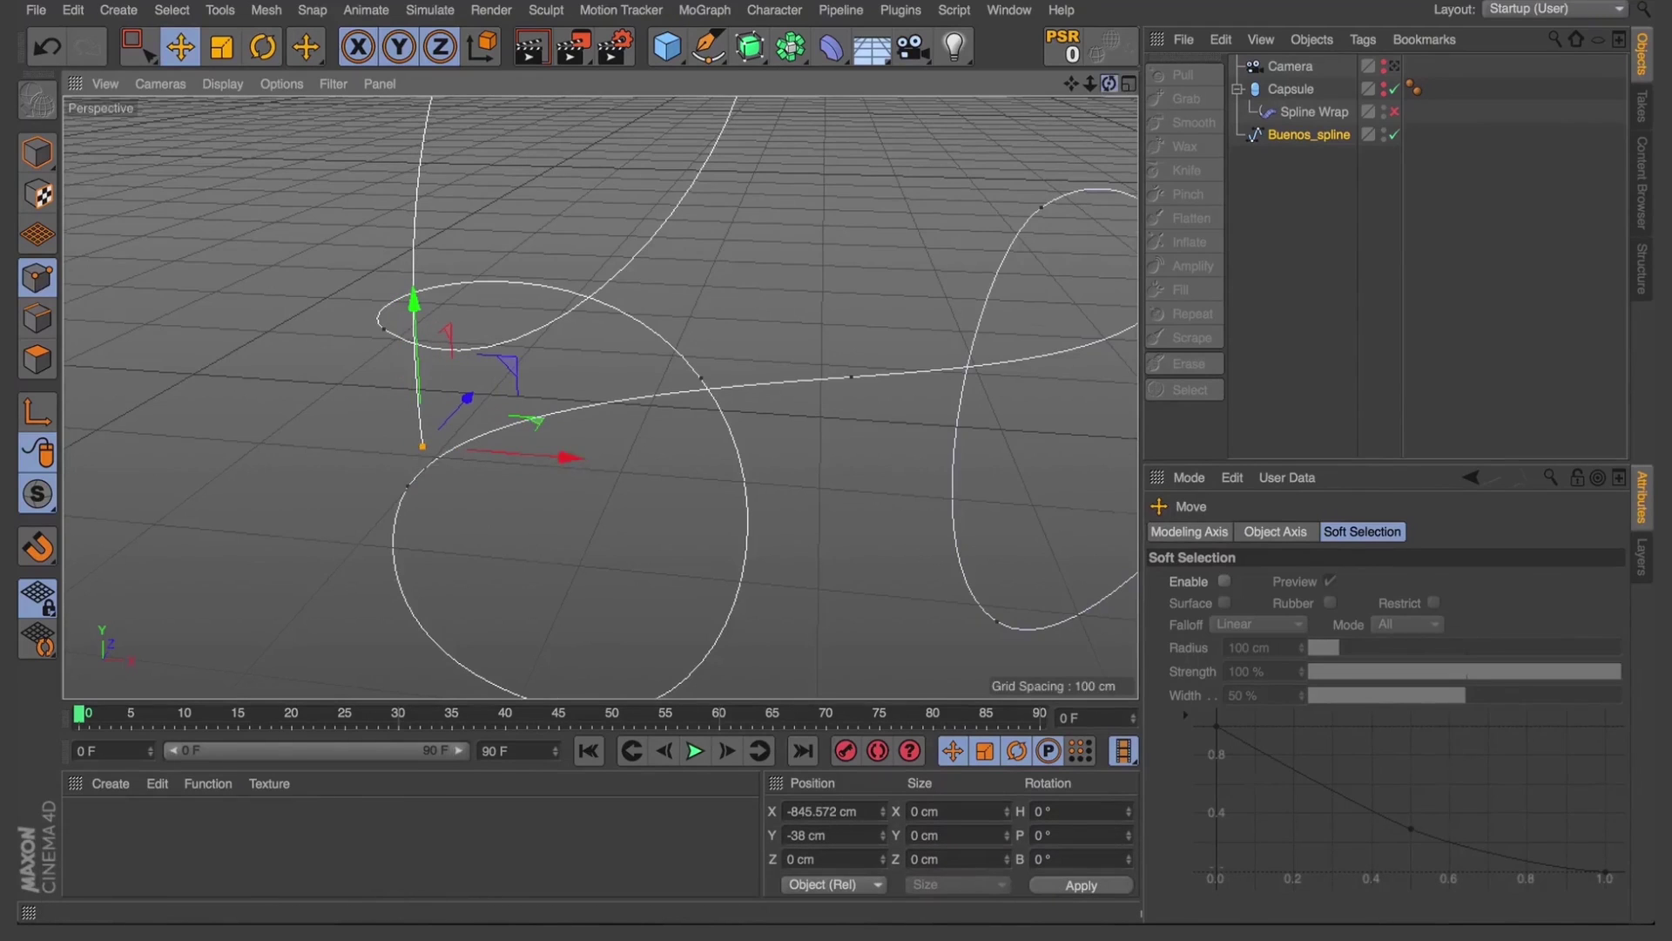
Offset points of the u along Z so its crossing strokes separate in depth
{"action": "left_click_drag", "start_coordinate": [1108, 81], "coordinate": [937, 115]}
{"action": "left_click_drag", "start_coordinate": [1089, 85], "coordinate": [1220, 79]}
{"action": "left_click", "coordinate": [572, 359]}
{"action": "left_click", "coordinate": [638, 478]}
{"action": "key", "text": "r"}
{"action": "key", "text": "e"}
{"action": "left_click", "coordinate": [482, 572]}
{"action": "left_click_drag", "start_coordinate": [1108, 84], "coordinate": [1002, 88]}
{"action": "left_click_drag", "start_coordinate": [736, 540], "coordinate": [692, 542]}
Offset the points on the strokes leading from the u into the e along Z
{"action": "left_click", "coordinate": [613, 442]}
{"action": "left_click_drag", "start_coordinate": [1109, 84], "coordinate": [1045, 92]}
{"action": "left_click", "coordinate": [597, 399]}
{"action": "left_click_drag", "start_coordinate": [730, 499], "coordinate": [745, 509]}
{"action": "left_click_drag", "start_coordinate": [1108, 85], "coordinate": [1123, 18]}
{"action": "left_click_drag", "start_coordinate": [1111, 84], "coordinate": [1037, 87]}
{"action": "left_click", "coordinate": [760, 405]}
{"action": "left_click", "coordinate": [768, 224]}
{"action": "left_click_drag", "start_coordinate": [819, 266], "coordinate": [784, 269]}
{"action": "left_click", "coordinate": [741, 261]}
Adjust the e in depth, placing its bottom point at about -27 cm on Z
{"action": "key", "text": "r"}
{"action": "key", "text": "super+z"}
{"action": "left_click", "coordinate": [803, 202]}
{"action": "key", "text": "super+z"}
{"action": "key", "text": "super+z"}
{"action": "key", "text": "super+z"}
{"action": "key", "text": "super+z"}
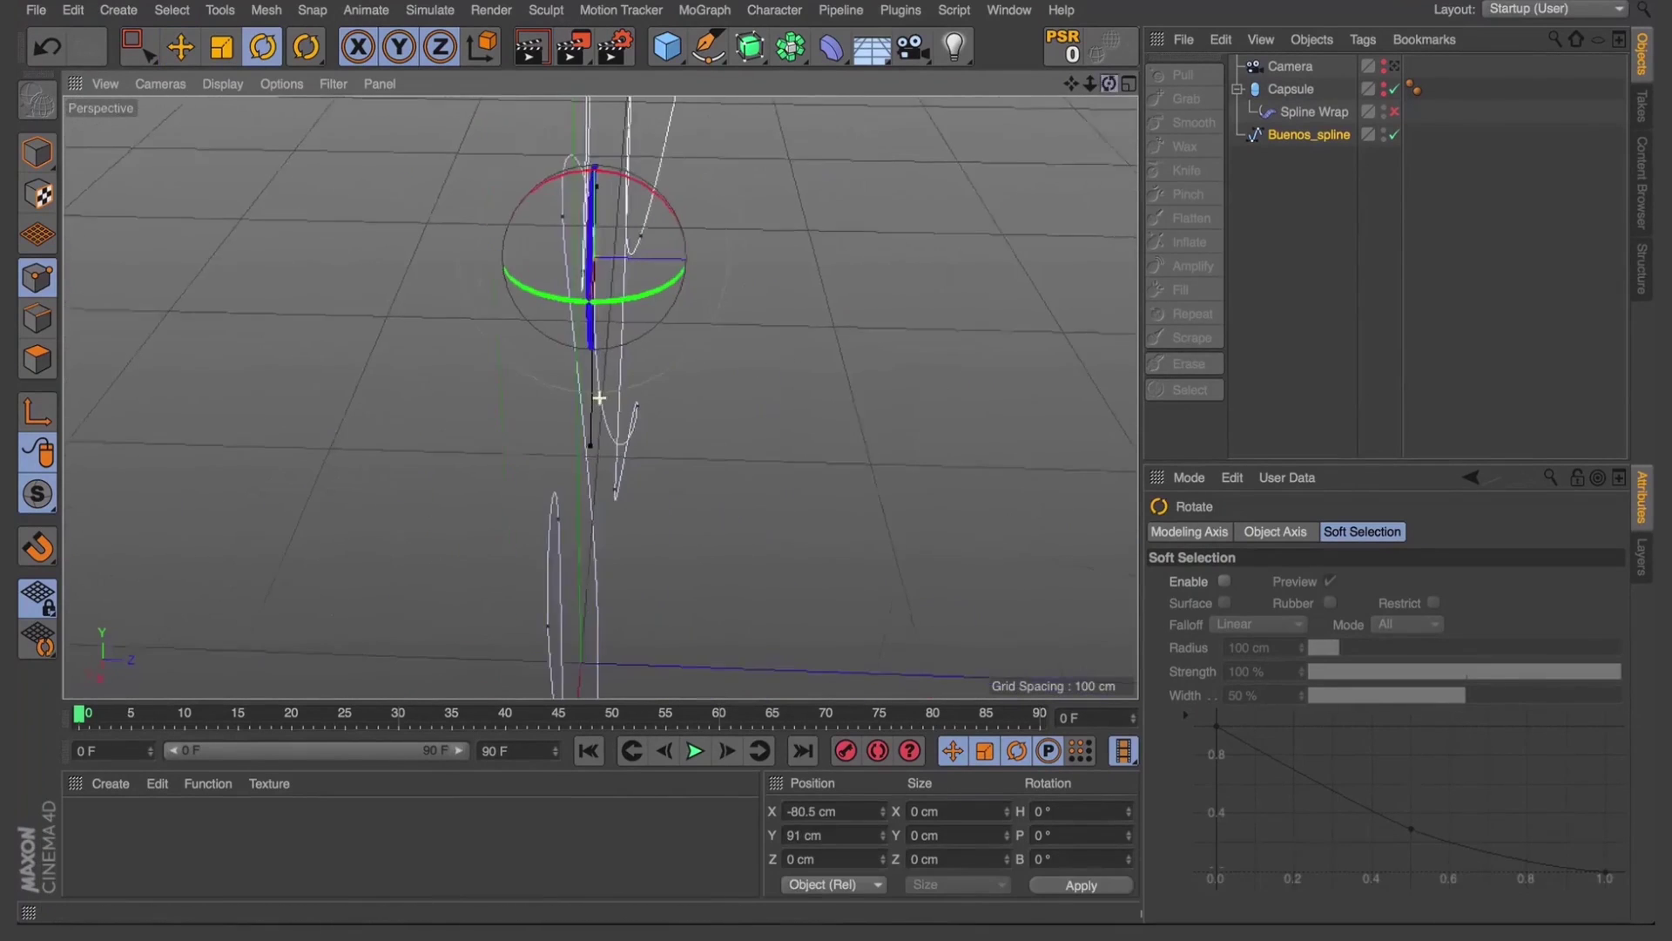
{"action": "key", "text": "super+z"}
{"action": "key", "text": "super+z"}
{"action": "key", "text": "super+z"}
{"action": "key", "text": "super+z"}
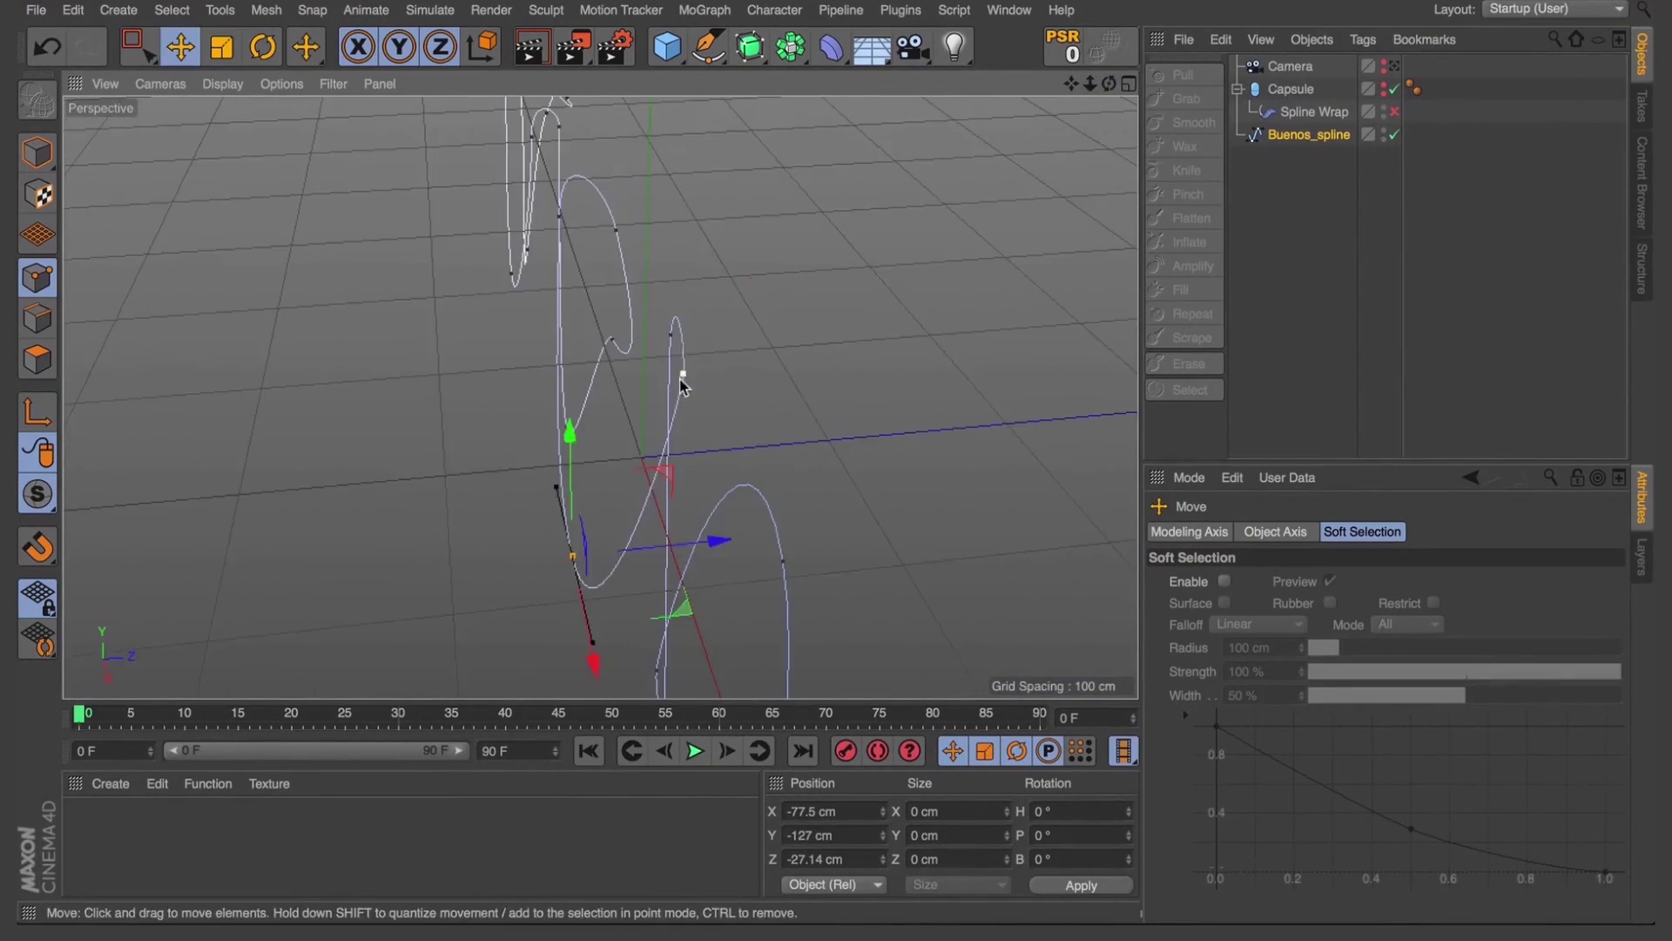
Move the bottom point of the n's first stroke and its upper-right point together to about -18 cm on Z
{"action": "key", "text": "super+z"}
{"action": "key", "text": "super+z"}
{"action": "key", "text": "super+z"}
{"action": "key", "text": "super+z"}
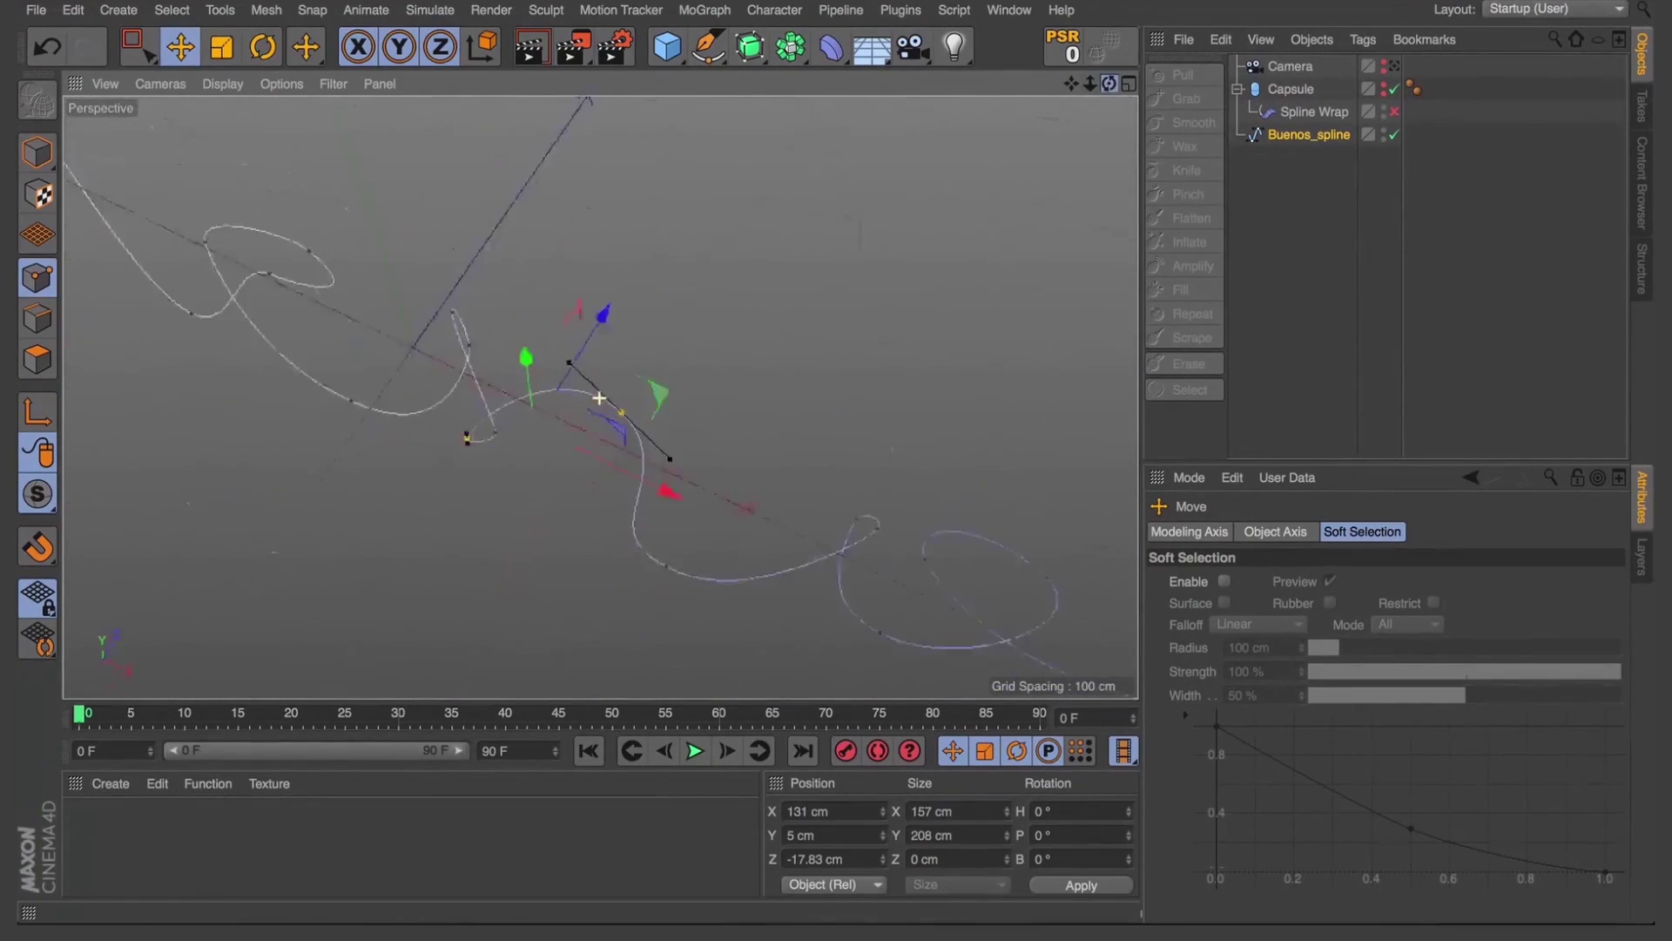
{"action": "key", "text": "super+z"}
{"action": "key", "text": "super+z"}
{"action": "key", "text": "super+z"}
{"action": "key", "text": "super+z"}
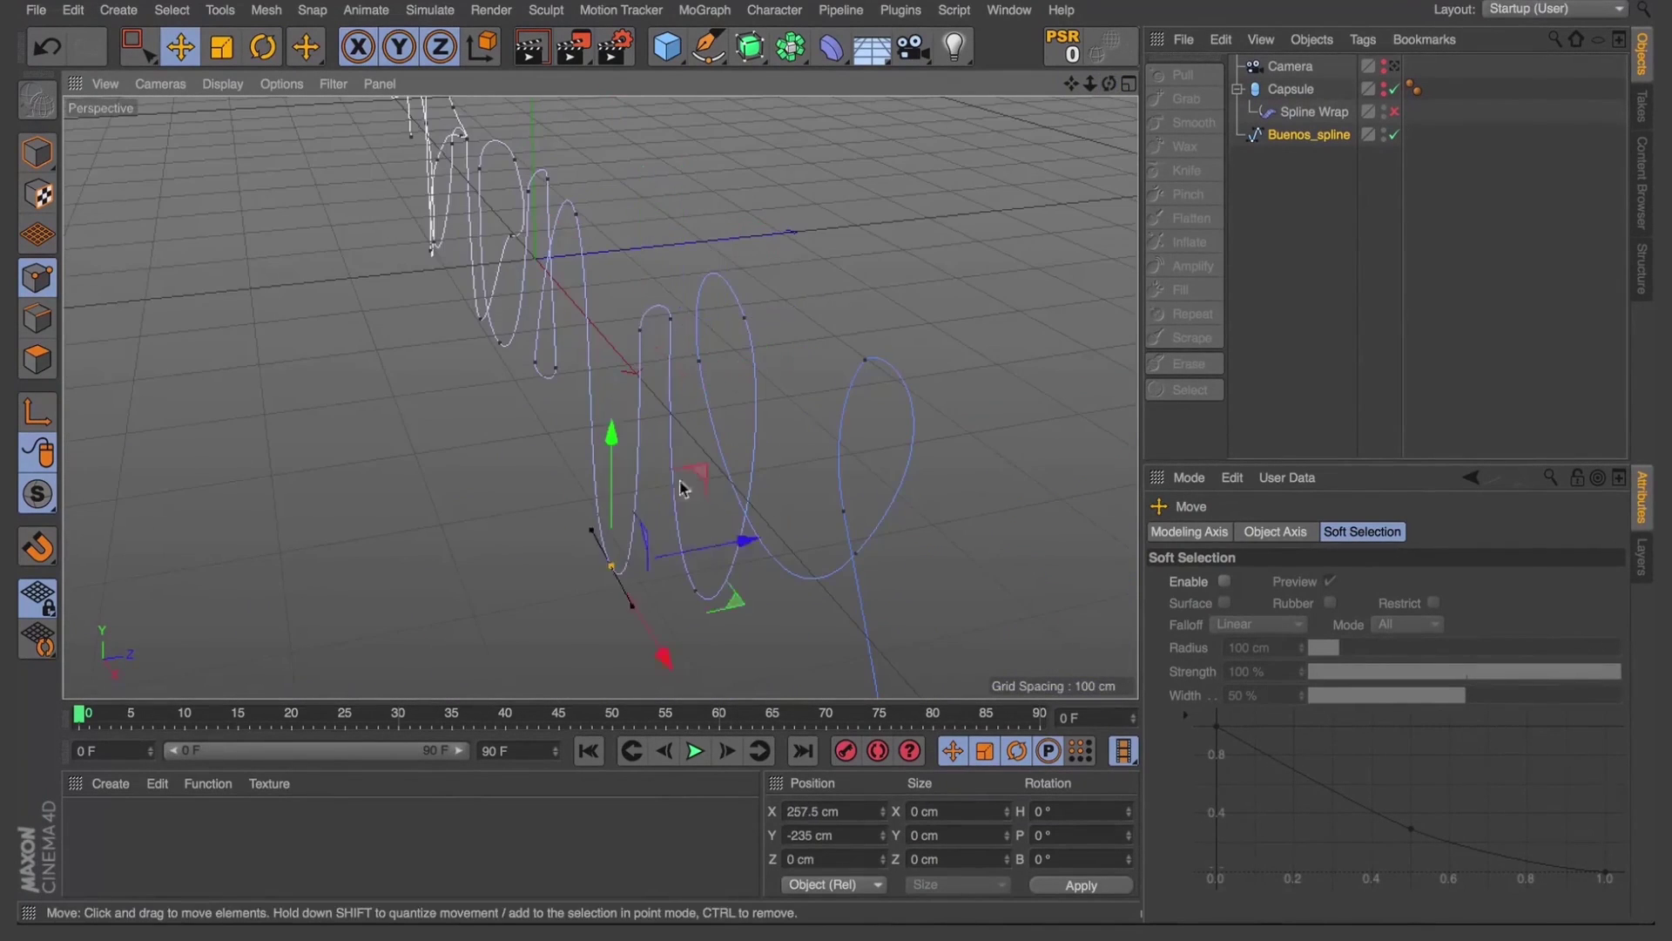
Offset the points of the o and the start of the s along Z to separate their crossing strokes
{"action": "left_click", "coordinate": [795, 398]}
{"action": "left_click", "coordinate": [665, 233], "text": "shift"}
{"action": "left_click_drag", "start_coordinate": [1090, 85], "coordinate": [1062, 96]}
{"action": "key", "text": "r"}
{"action": "key", "text": "e"}
{"action": "left_click_drag", "start_coordinate": [749, 306], "coordinate": [732, 306]}
{"action": "mouse_move", "coordinate": [1091, 85]}
{"action": "left_mouse_down"}
{"action": "mouse_move", "coordinate": [1107, 96]}
{"action": "mouse_move", "coordinate": [1091, 93]}
{"action": "left_mouse_up"}
{"action": "key", "text": "super+z"}
{"action": "key", "text": "super+z"}
{"action": "key", "text": "super+z"}
{"action": "key", "text": "super+z"}
Rotate the tangent of the bottom point of the s to smooth the curve in depth
{"action": "left_click", "coordinate": [717, 622]}
{"action": "key", "text": "r"}
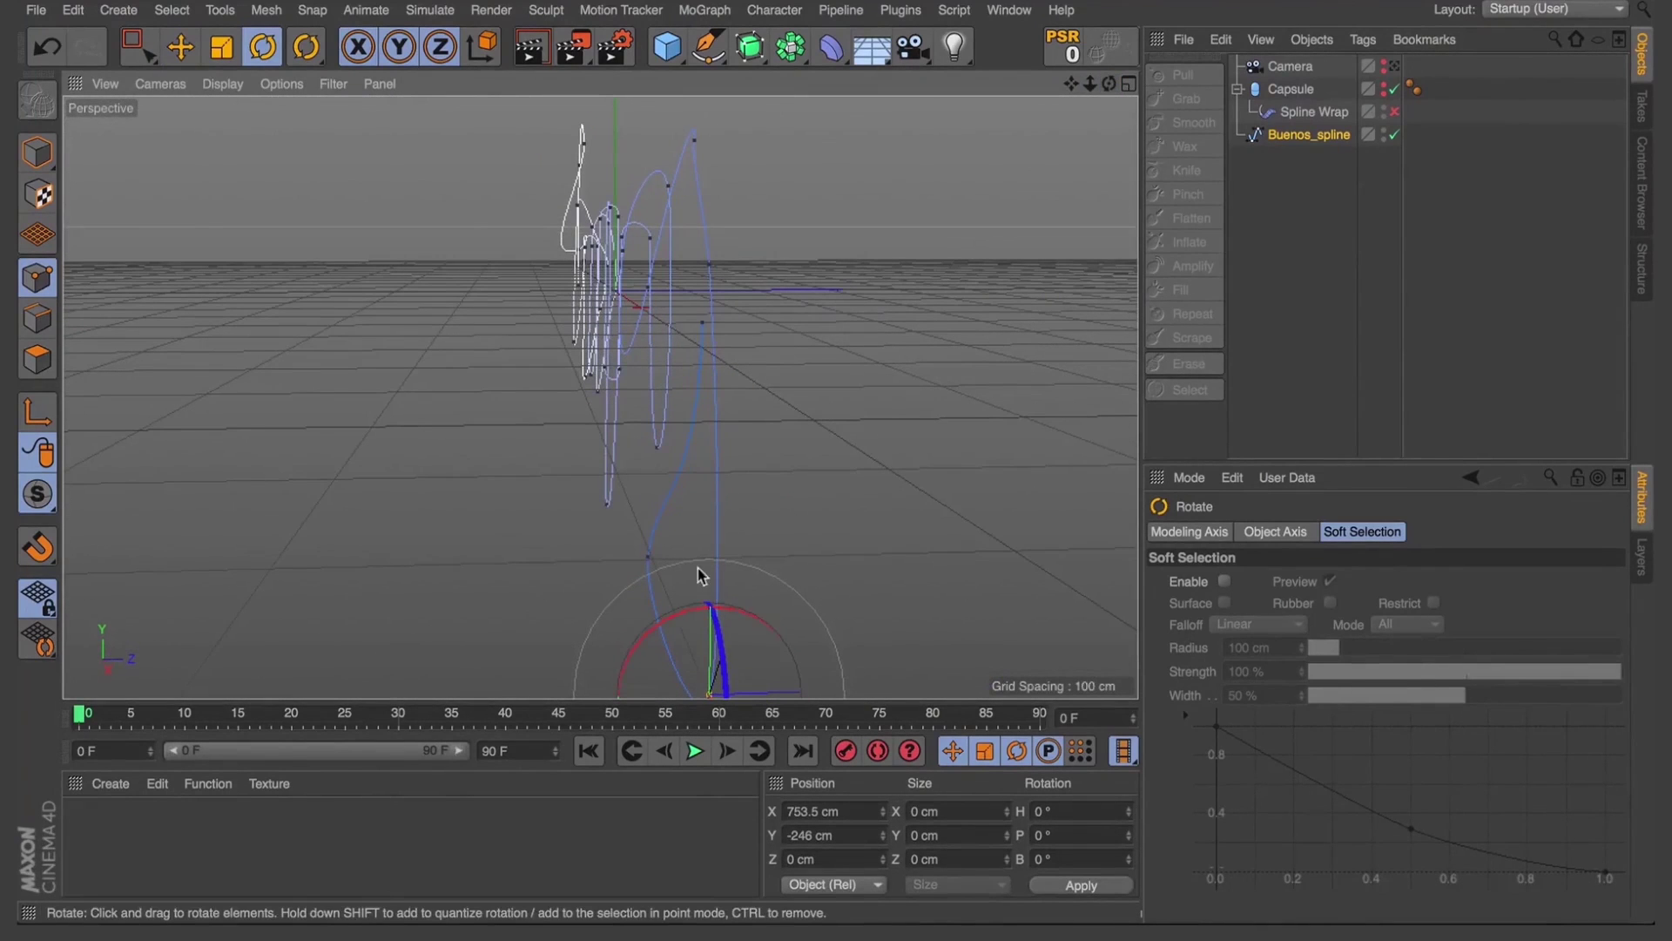
{"action": "left_click_drag", "start_coordinate": [690, 609], "coordinate": [696, 618]}
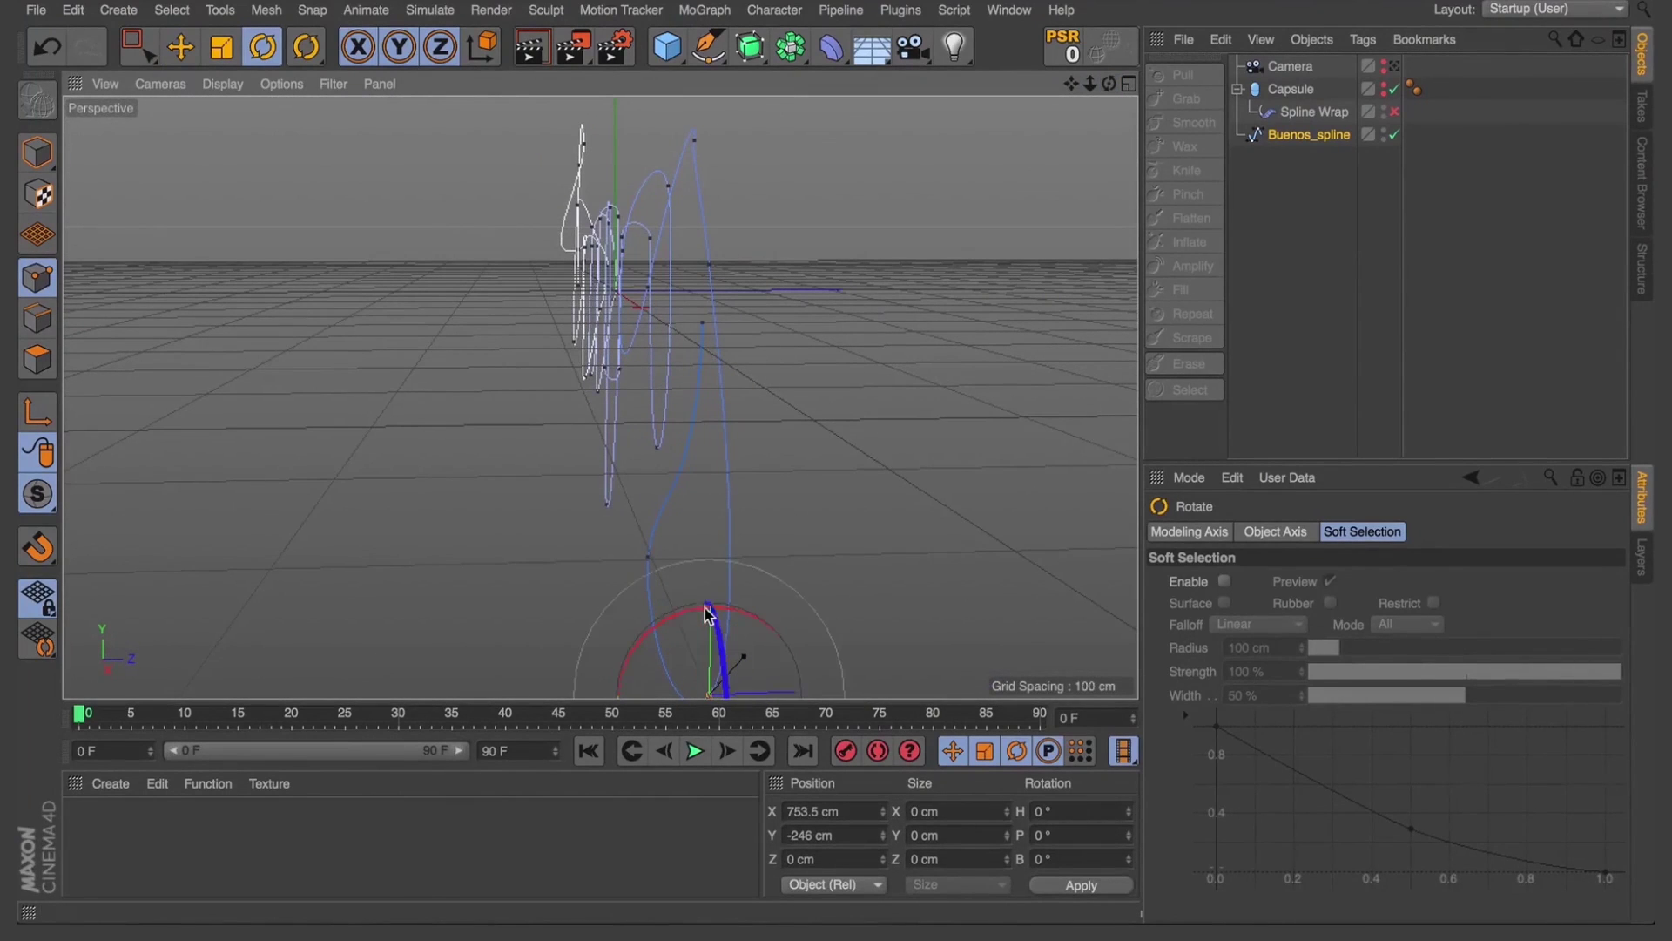
{"action": "left_click_drag", "start_coordinate": [1109, 85], "coordinate": [1073, 118]}
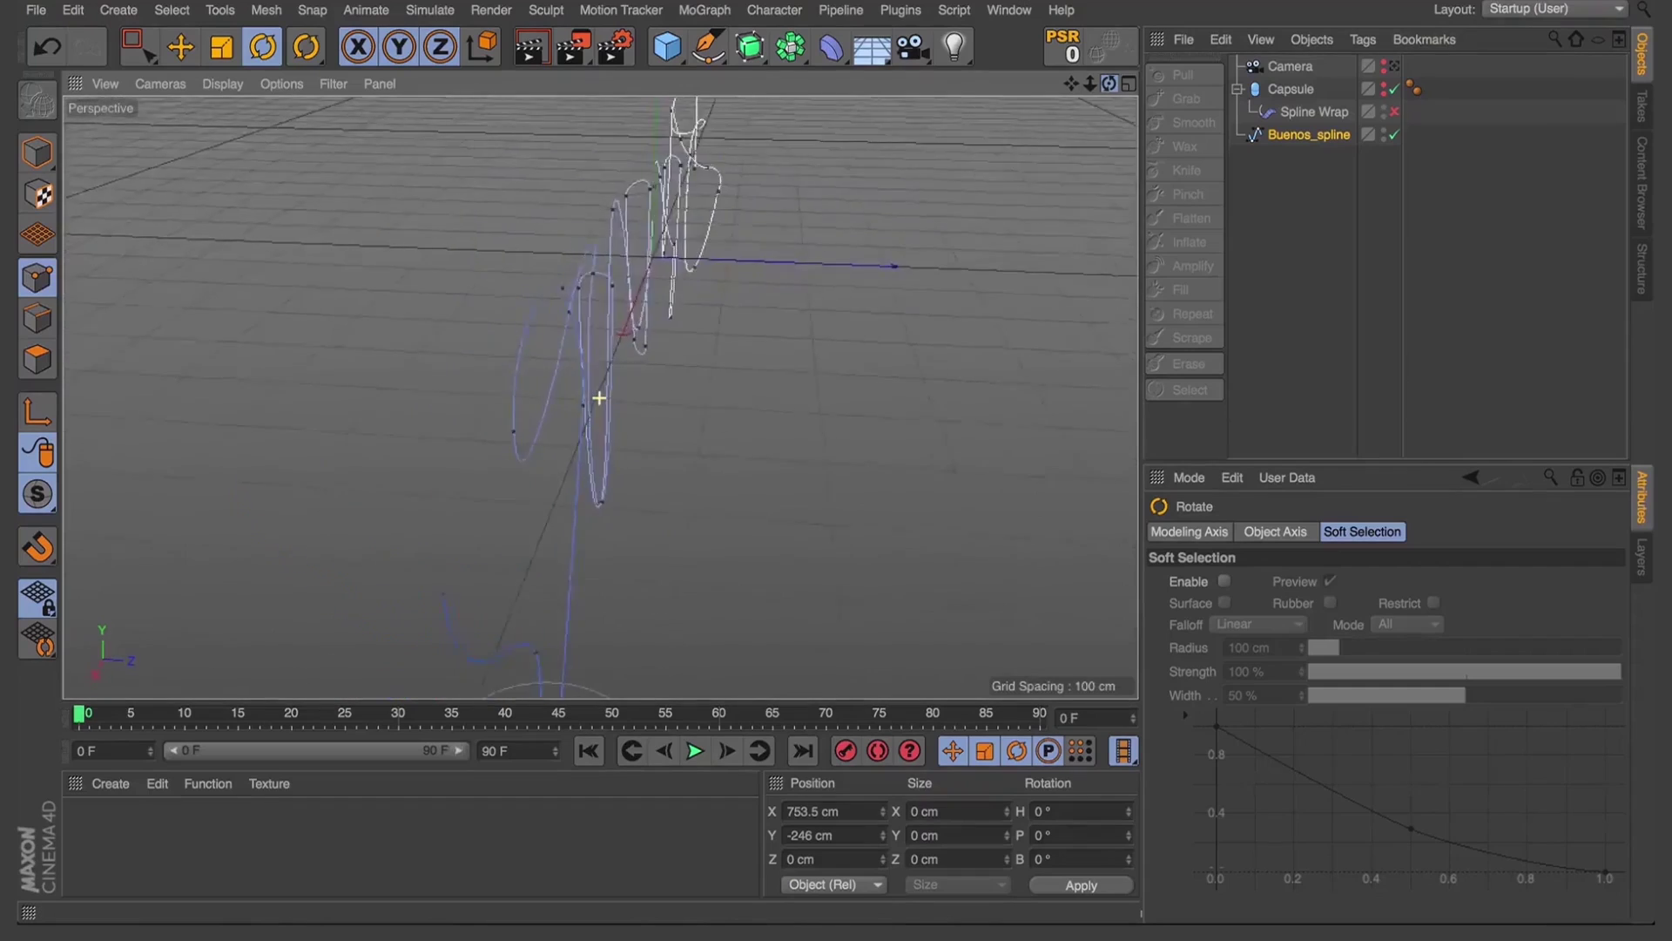
{"action": "left_click_drag", "start_coordinate": [599, 398], "coordinate": [600, 399]}
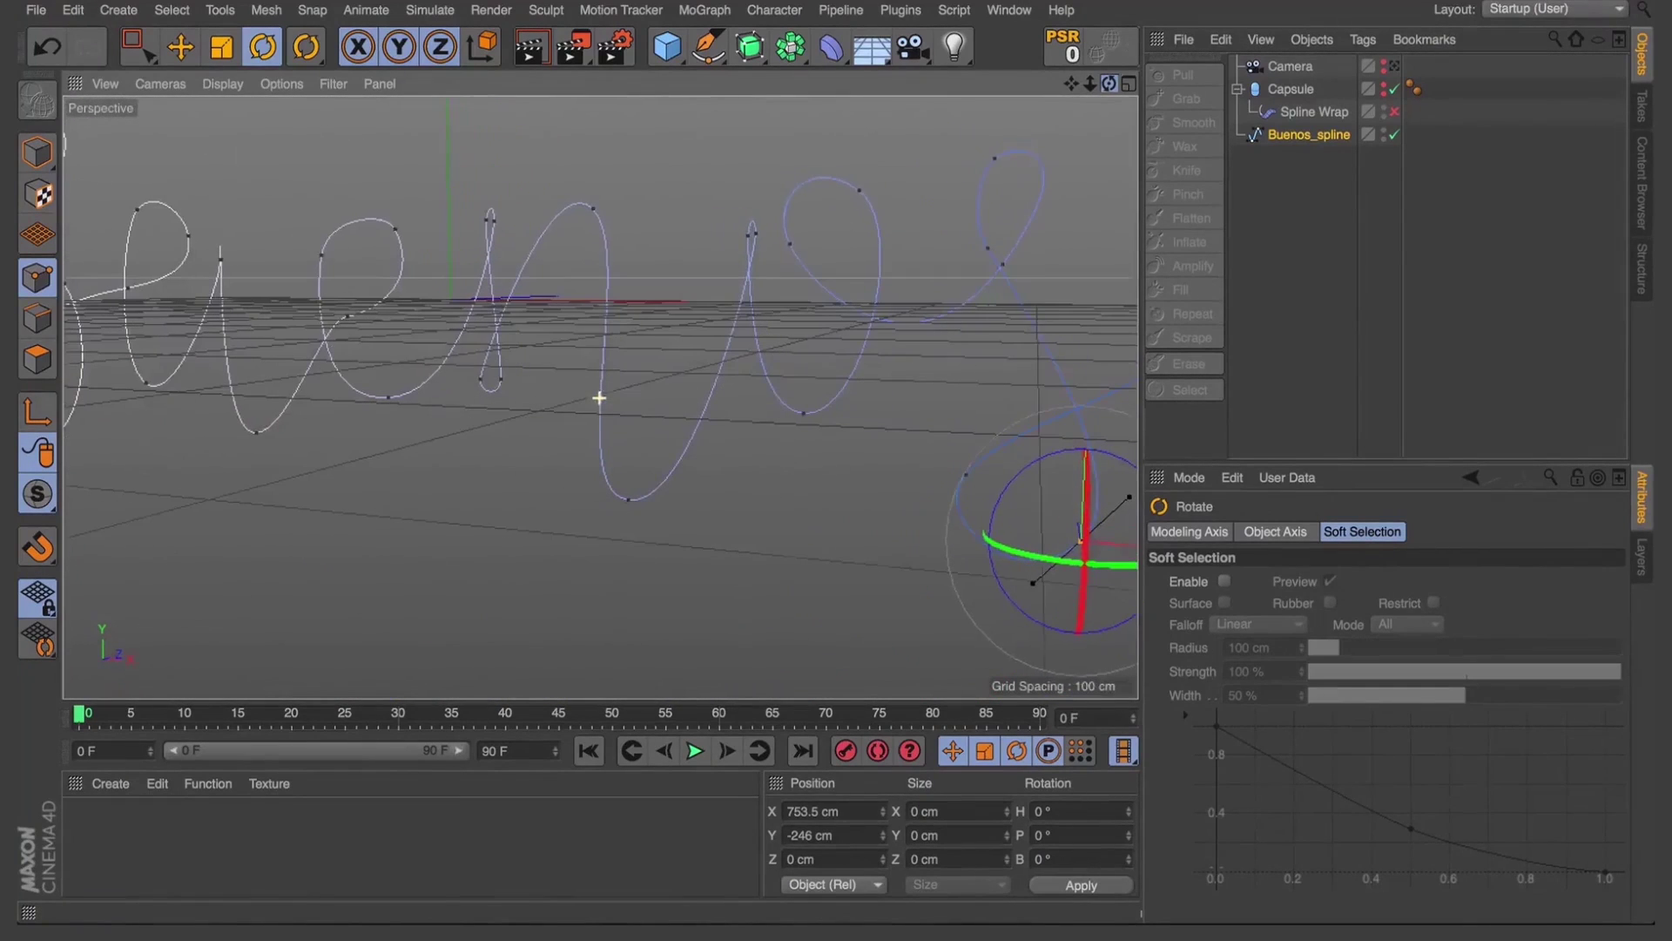
Show the wrapped capsule again through the scene camera and set its radius to 16 cm
{"action": "left_click", "coordinate": [1393, 67]}
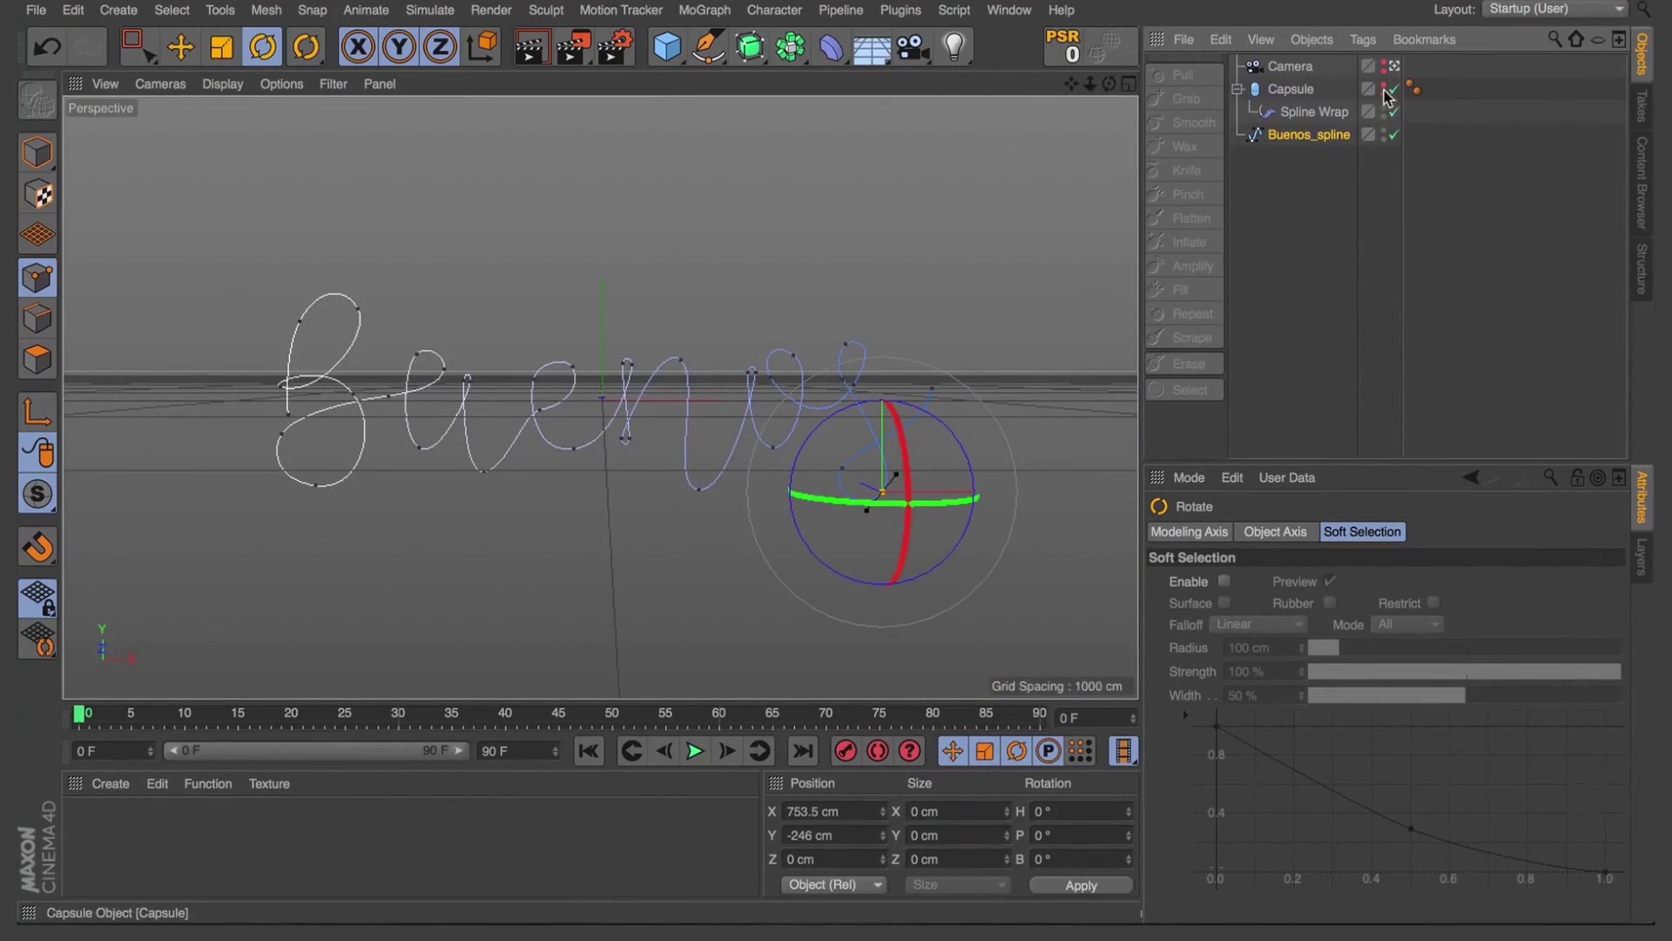
{"action": "left_click", "coordinate": [1388, 90], "text": "alt"}
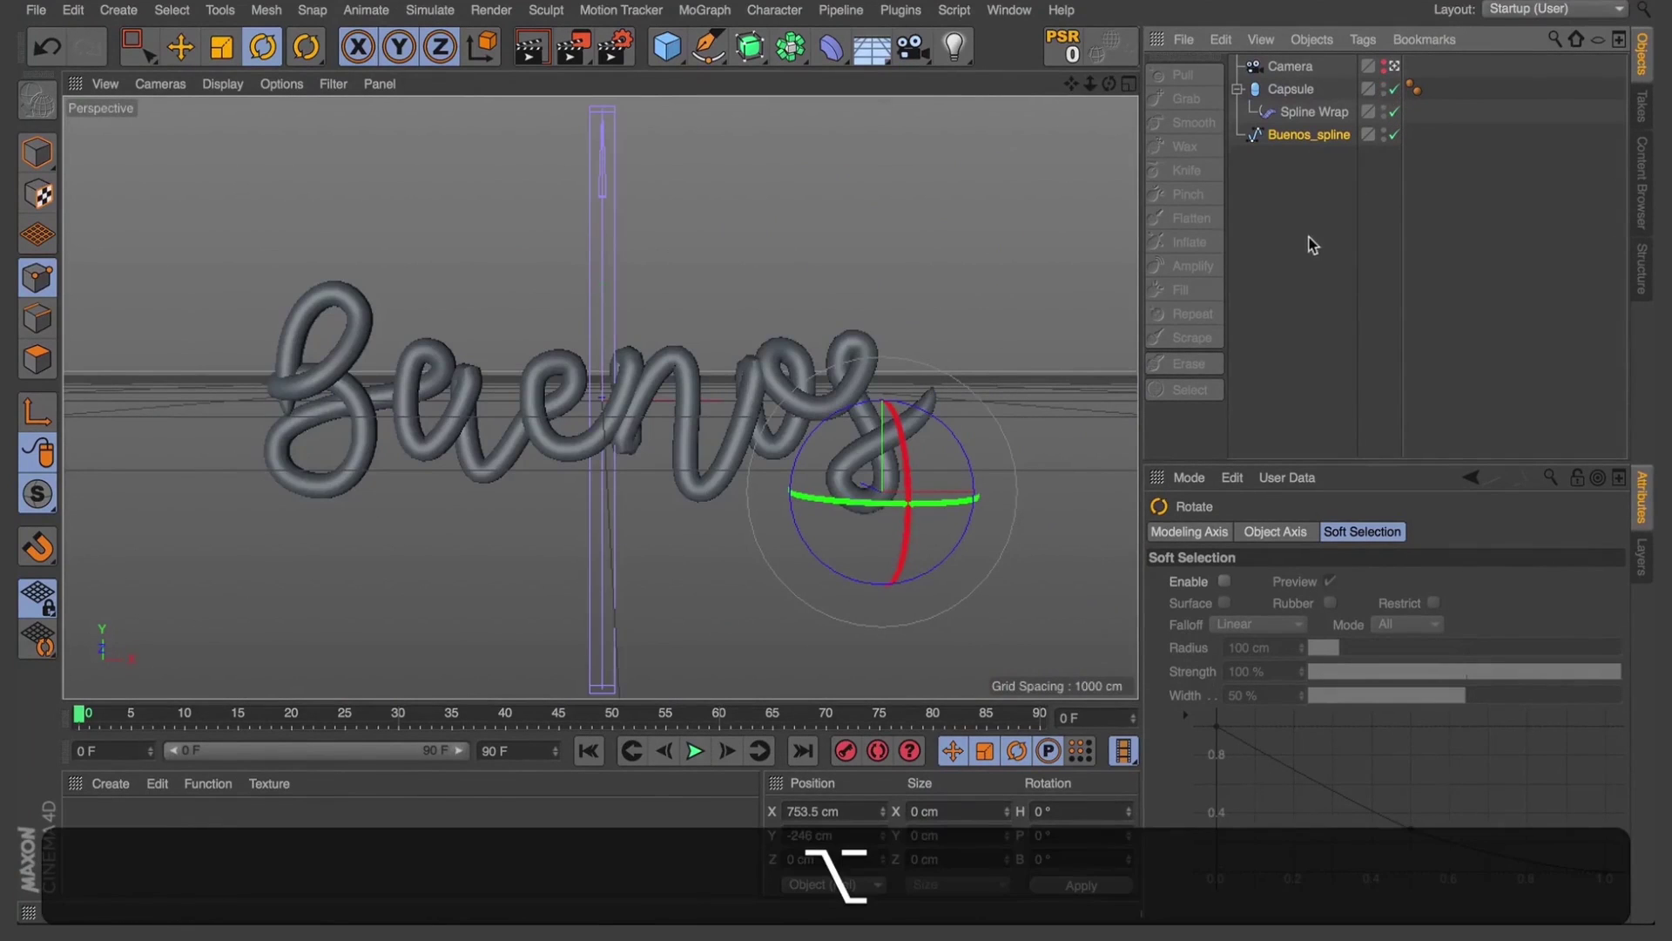
{"action": "left_click", "coordinate": [1292, 90]}
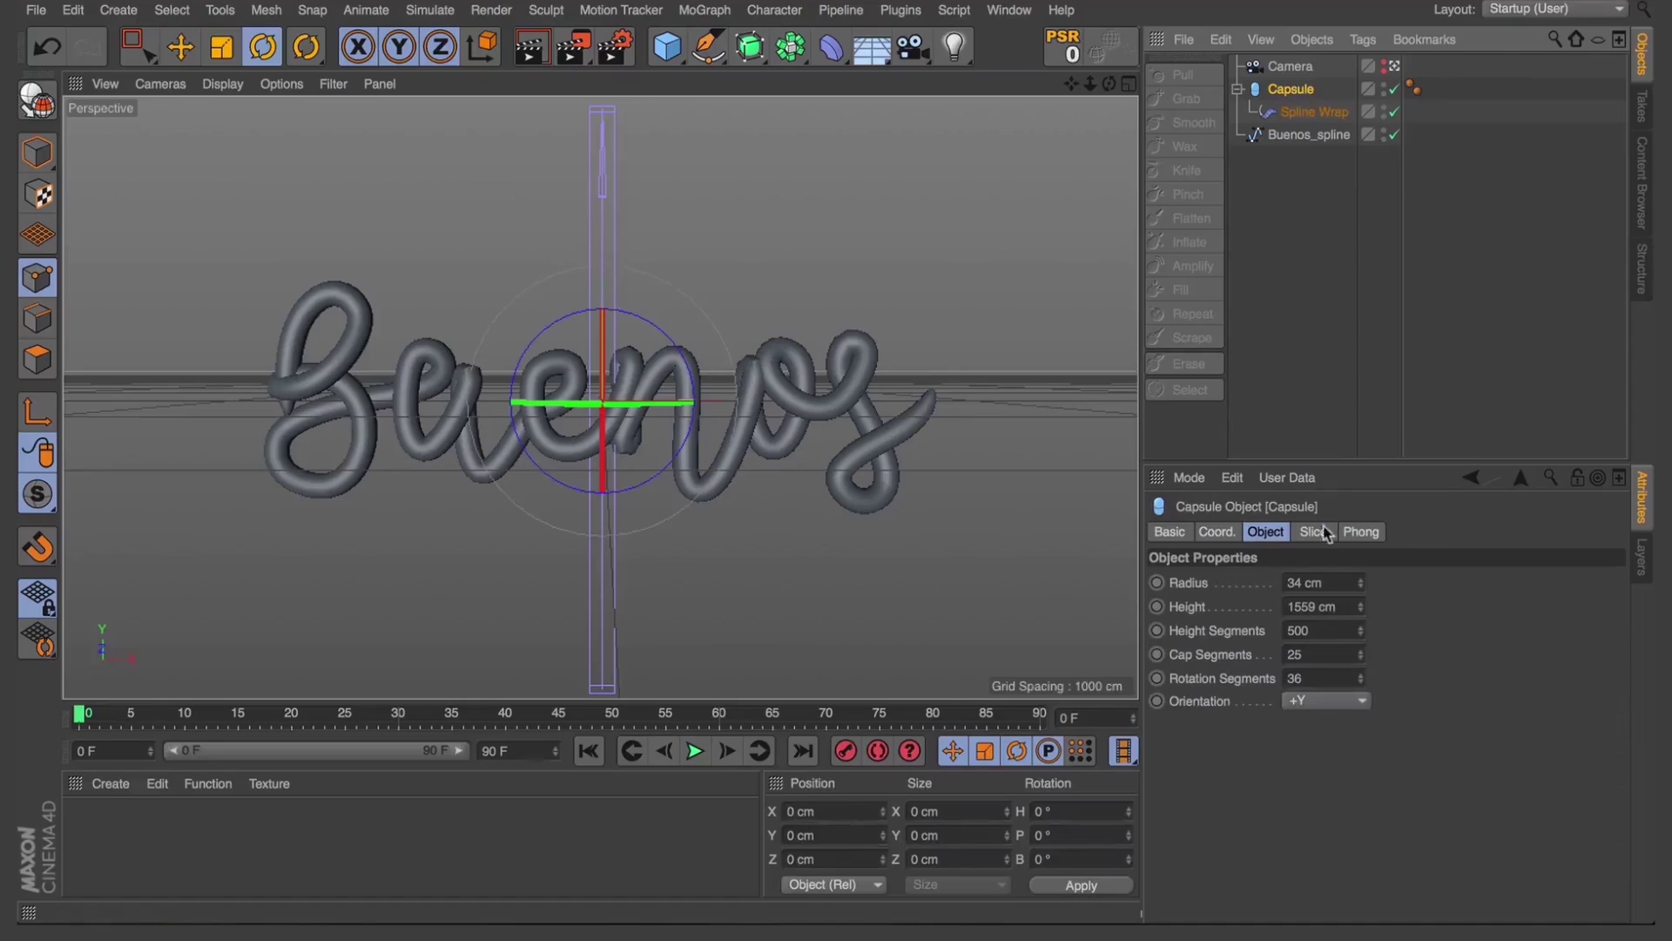
{"action": "left_click_drag", "start_coordinate": [1360, 582], "coordinate": [1359, 631]}
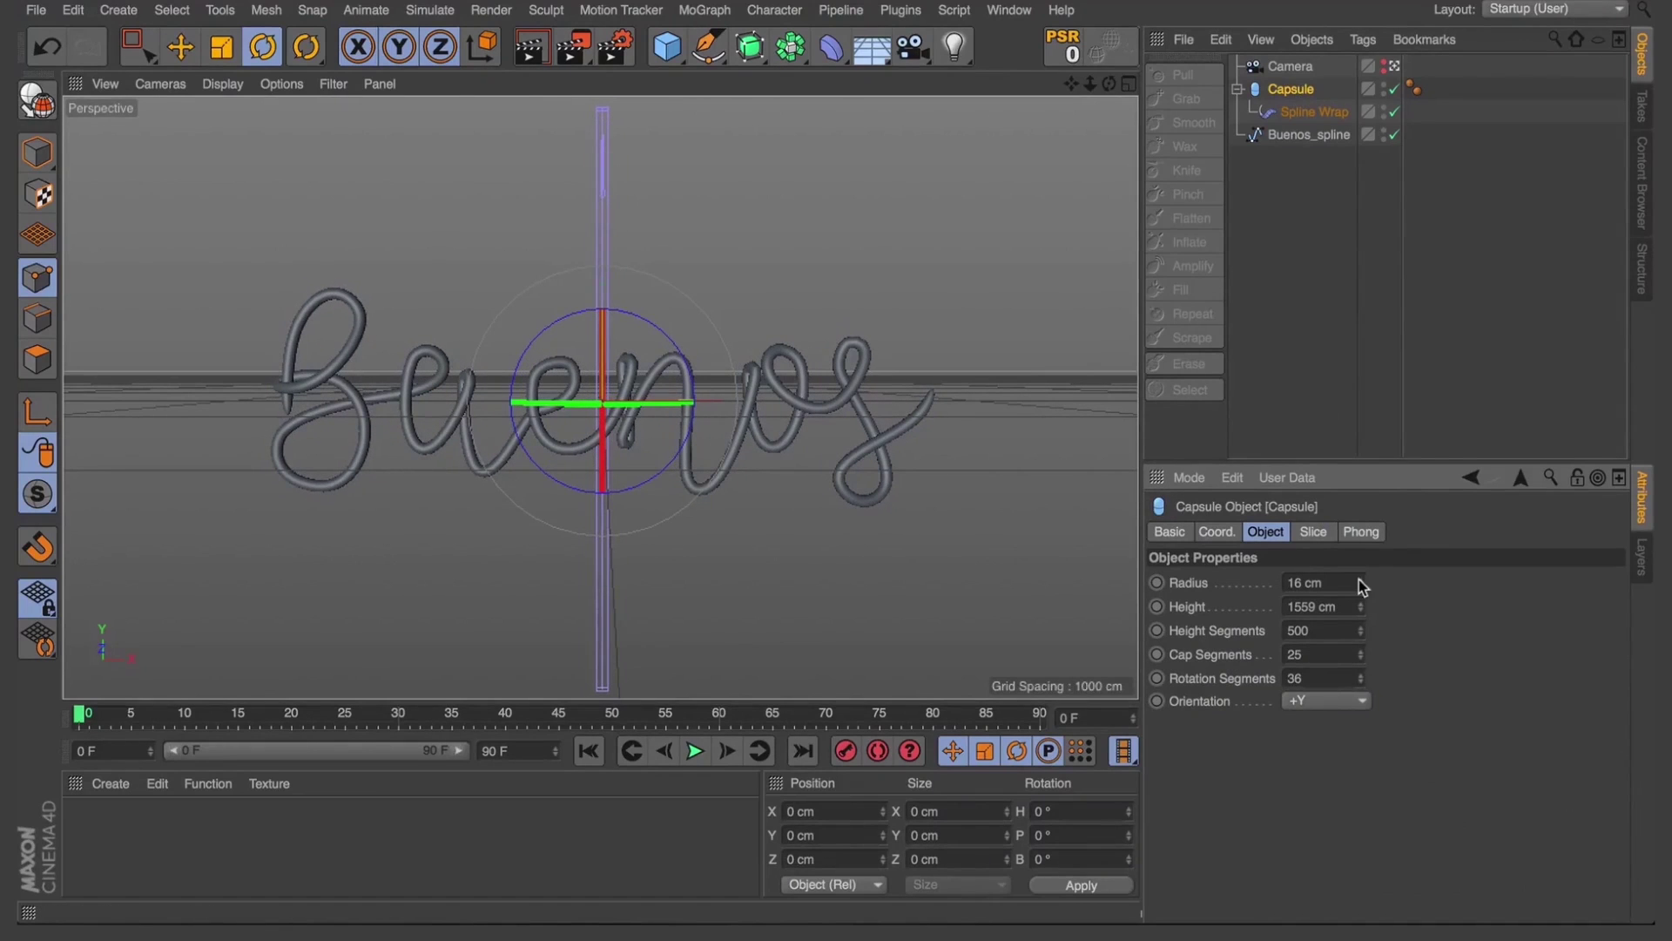
Move the starting point of the B's stem on the Buenos spline to about X -834 cm and Y -23 cm
{"action": "left_click", "coordinate": [1324, 137]}
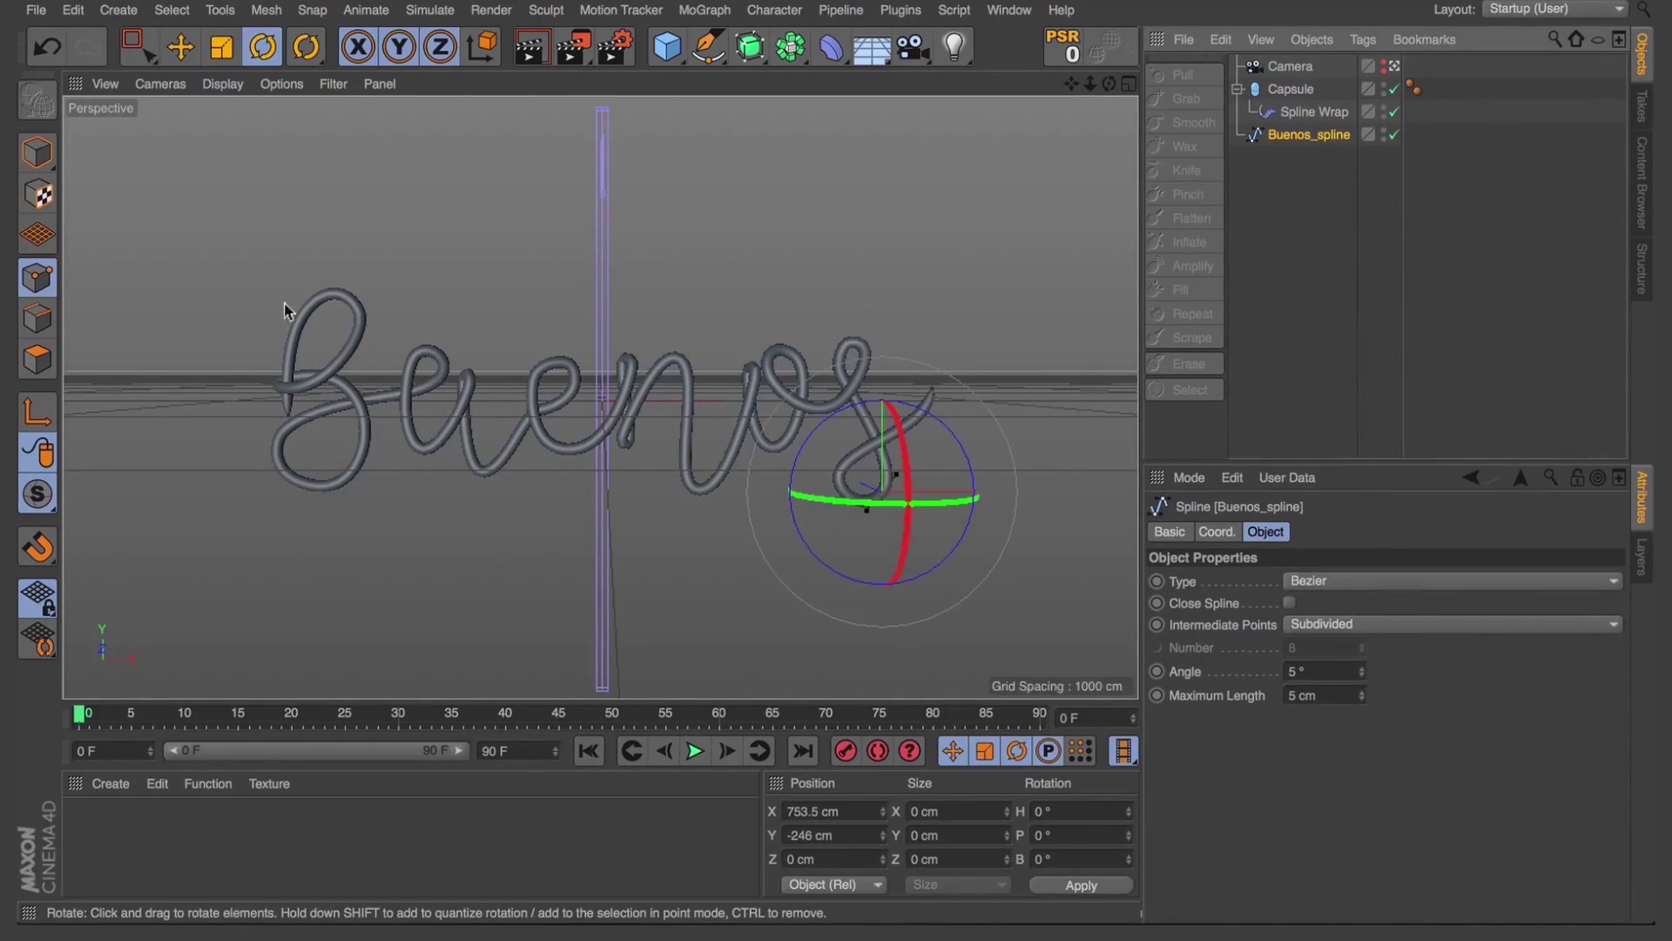
{"action": "left_click", "coordinate": [288, 415]}
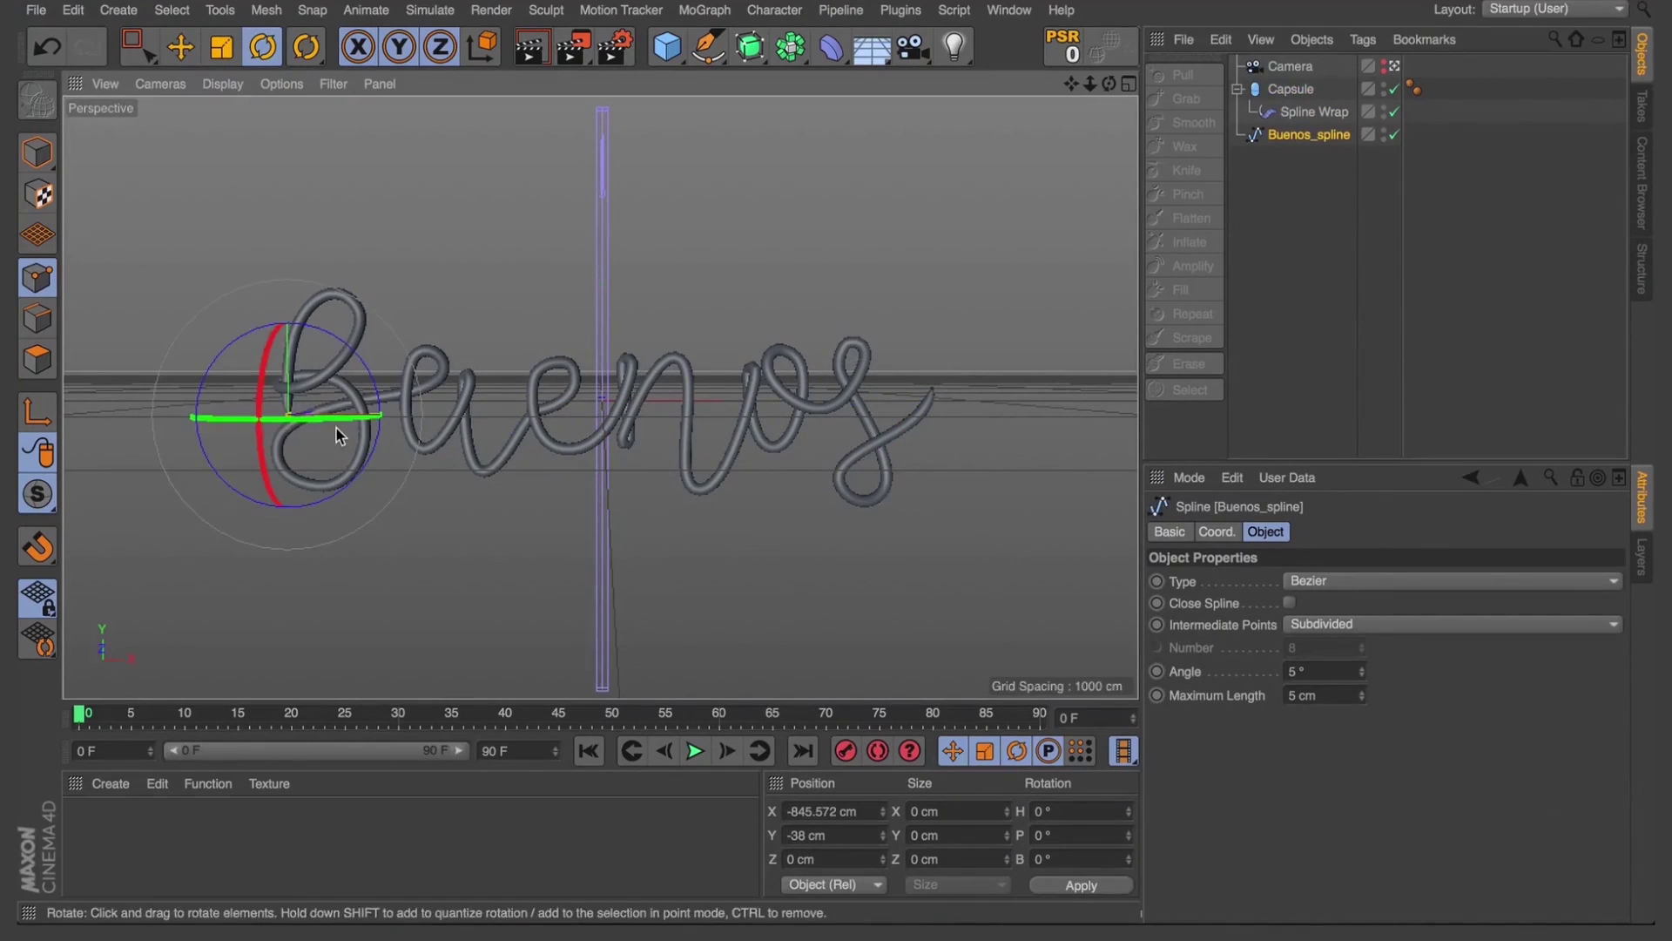
{"action": "key", "text": "e"}
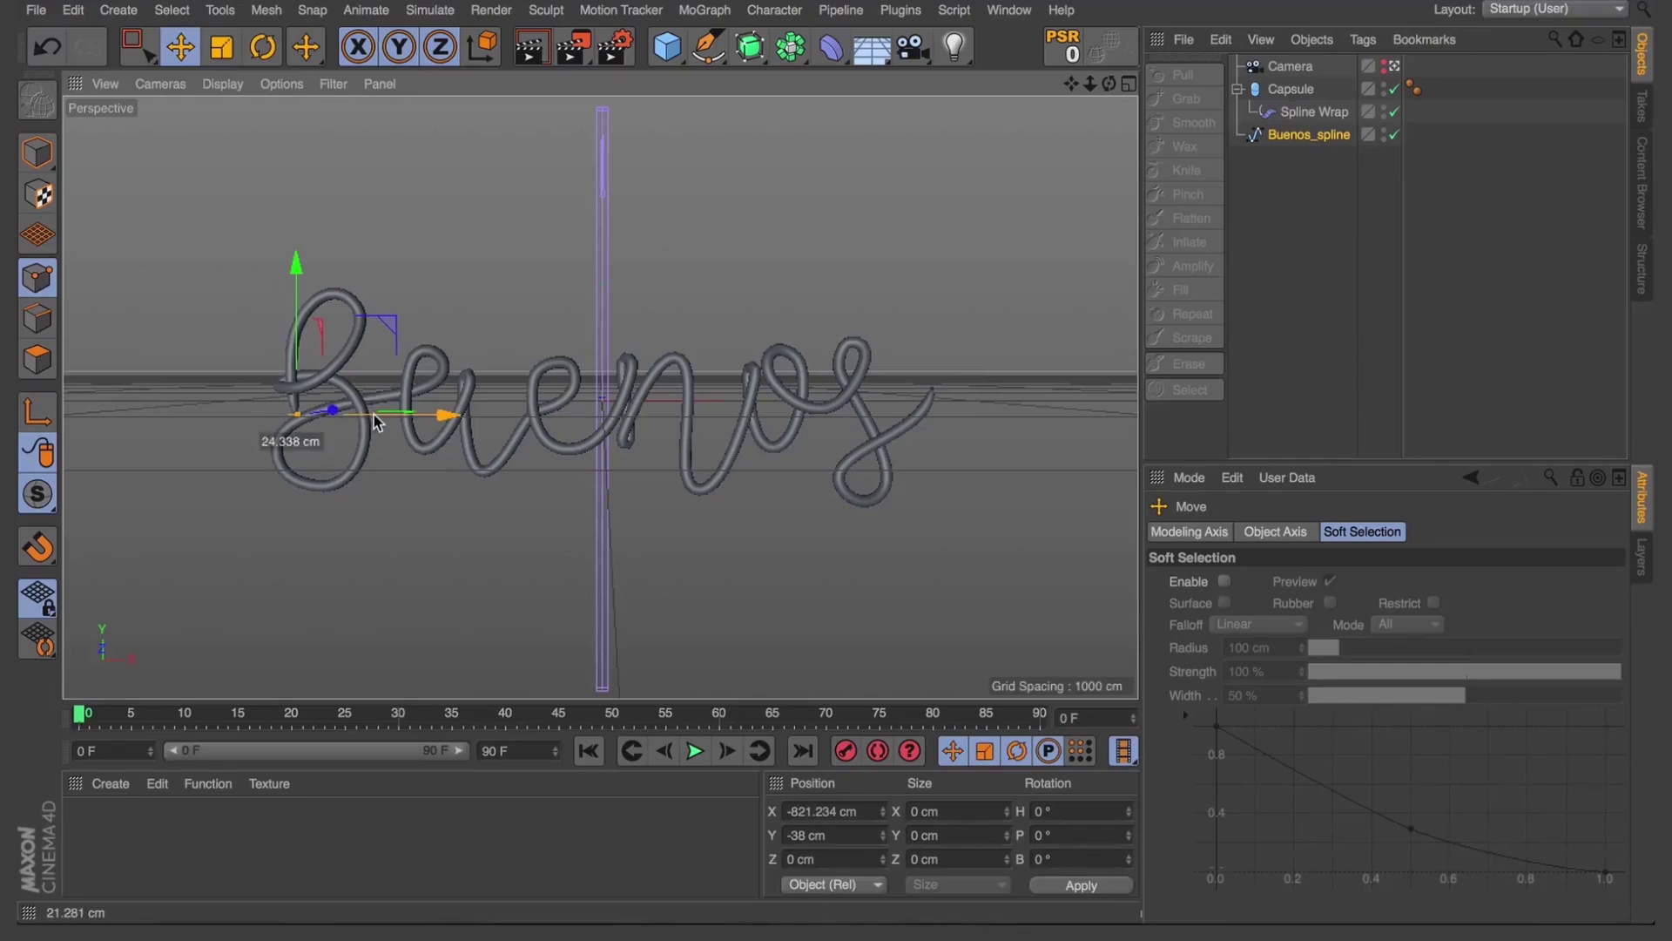
{"action": "left_click_drag", "start_coordinate": [296, 277], "coordinate": [296, 264]}
{"action": "left_click_drag", "start_coordinate": [437, 398], "coordinate": [431, 399]}
{"action": "left_click_drag", "start_coordinate": [290, 262], "coordinate": [291, 265]}
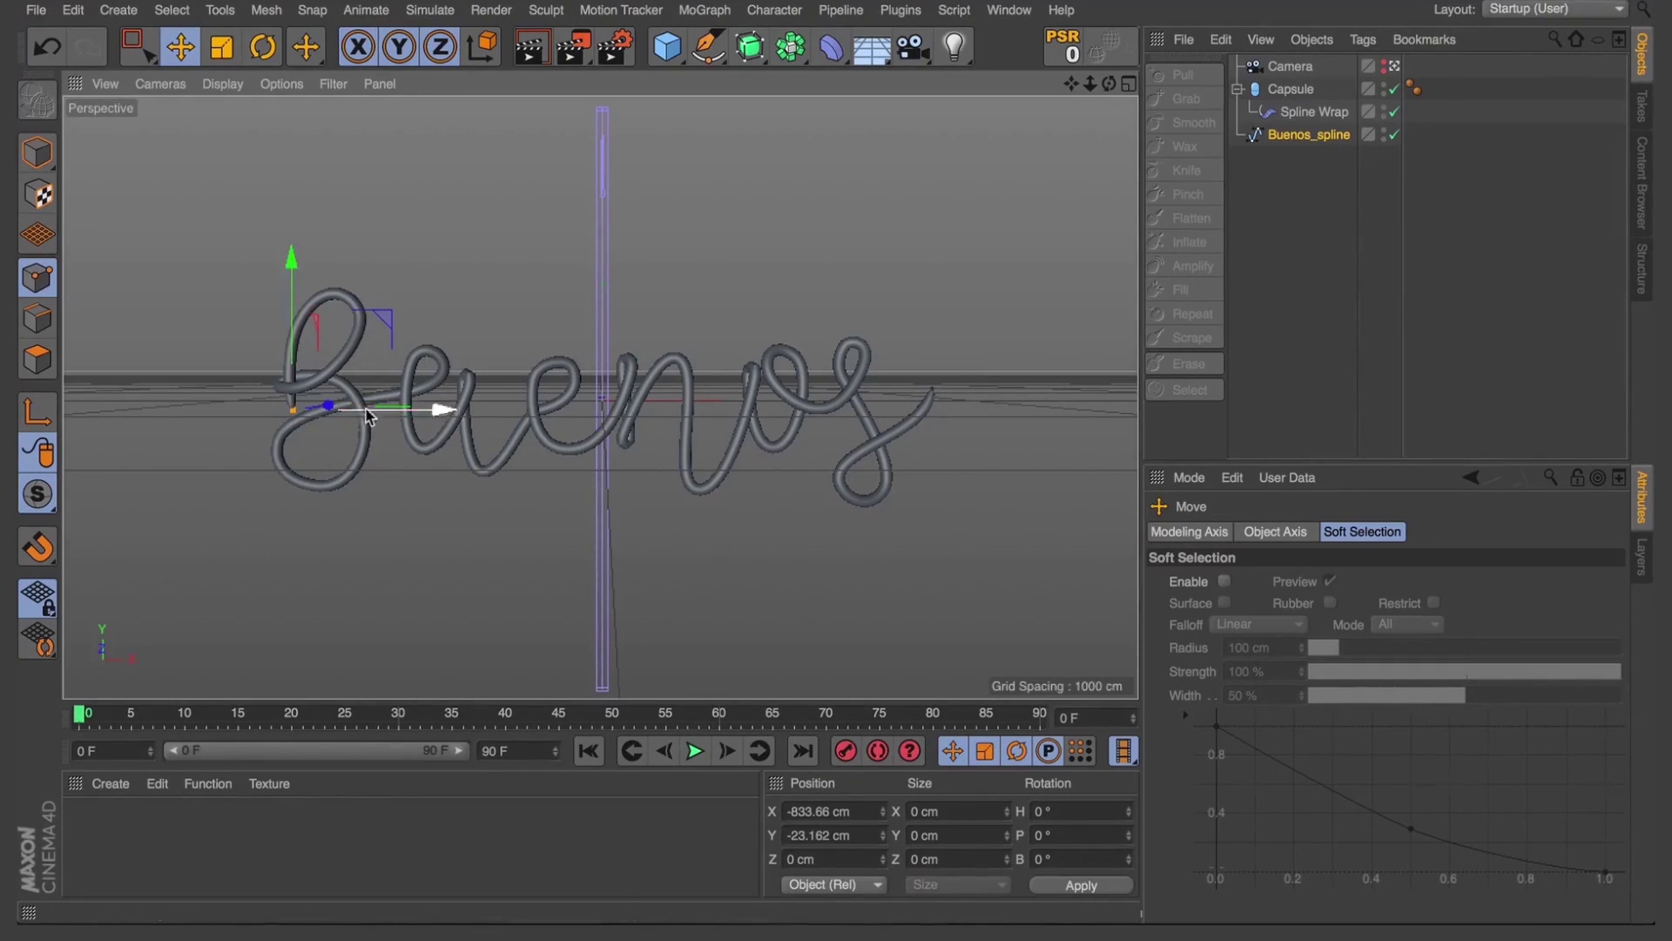
Set the capsule's height segments to 1000
{"action": "left_click", "coordinate": [1268, 272]}
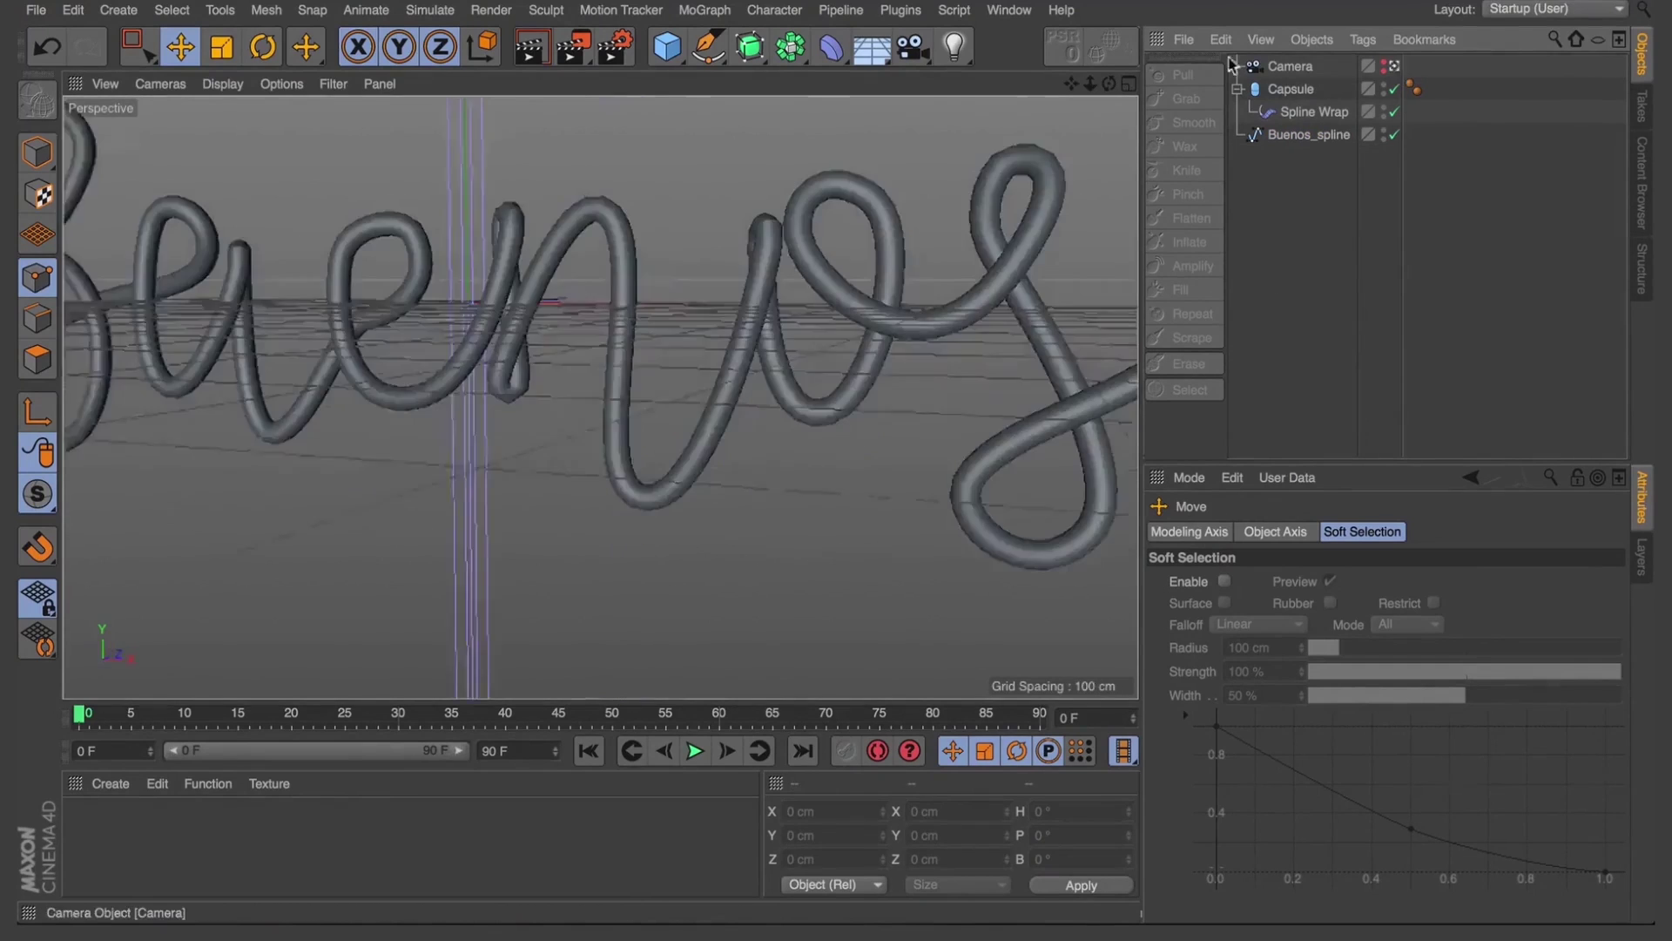
{"action": "mouse_move", "coordinate": [1109, 83]}
{"action": "left_mouse_down"}
{"action": "mouse_move", "coordinate": [1011, 131]}
{"action": "mouse_move", "coordinate": [1150, 135]}
{"action": "mouse_move", "coordinate": [1124, 106]}
{"action": "left_mouse_up"}
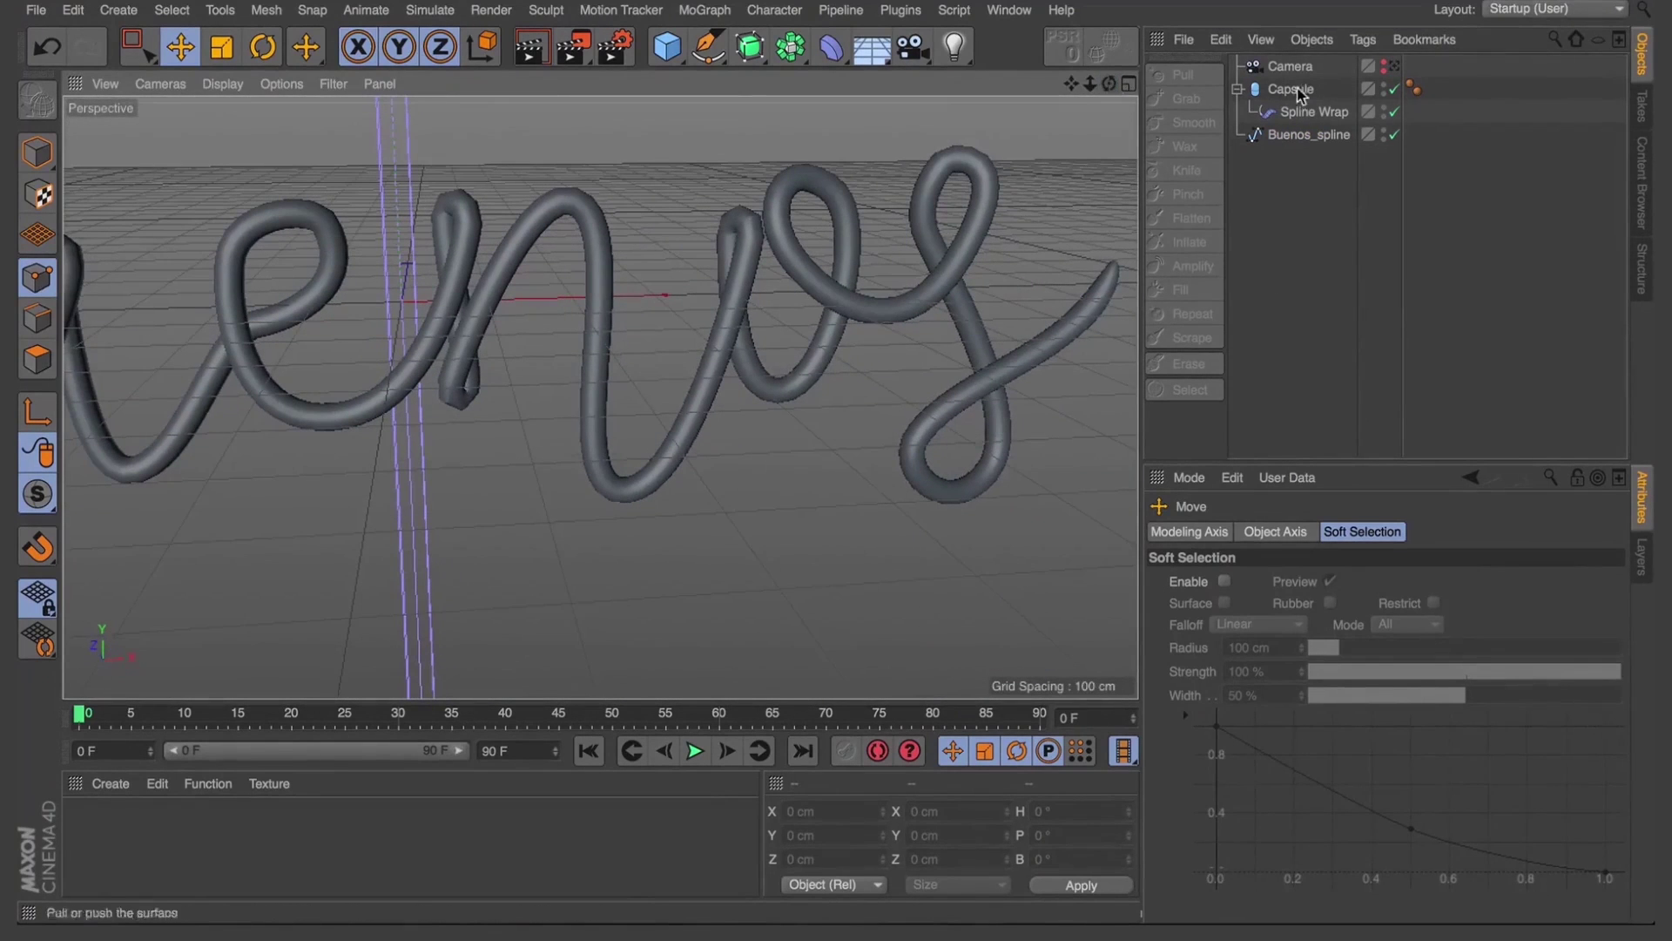
{"action": "left_click", "coordinate": [1298, 93]}
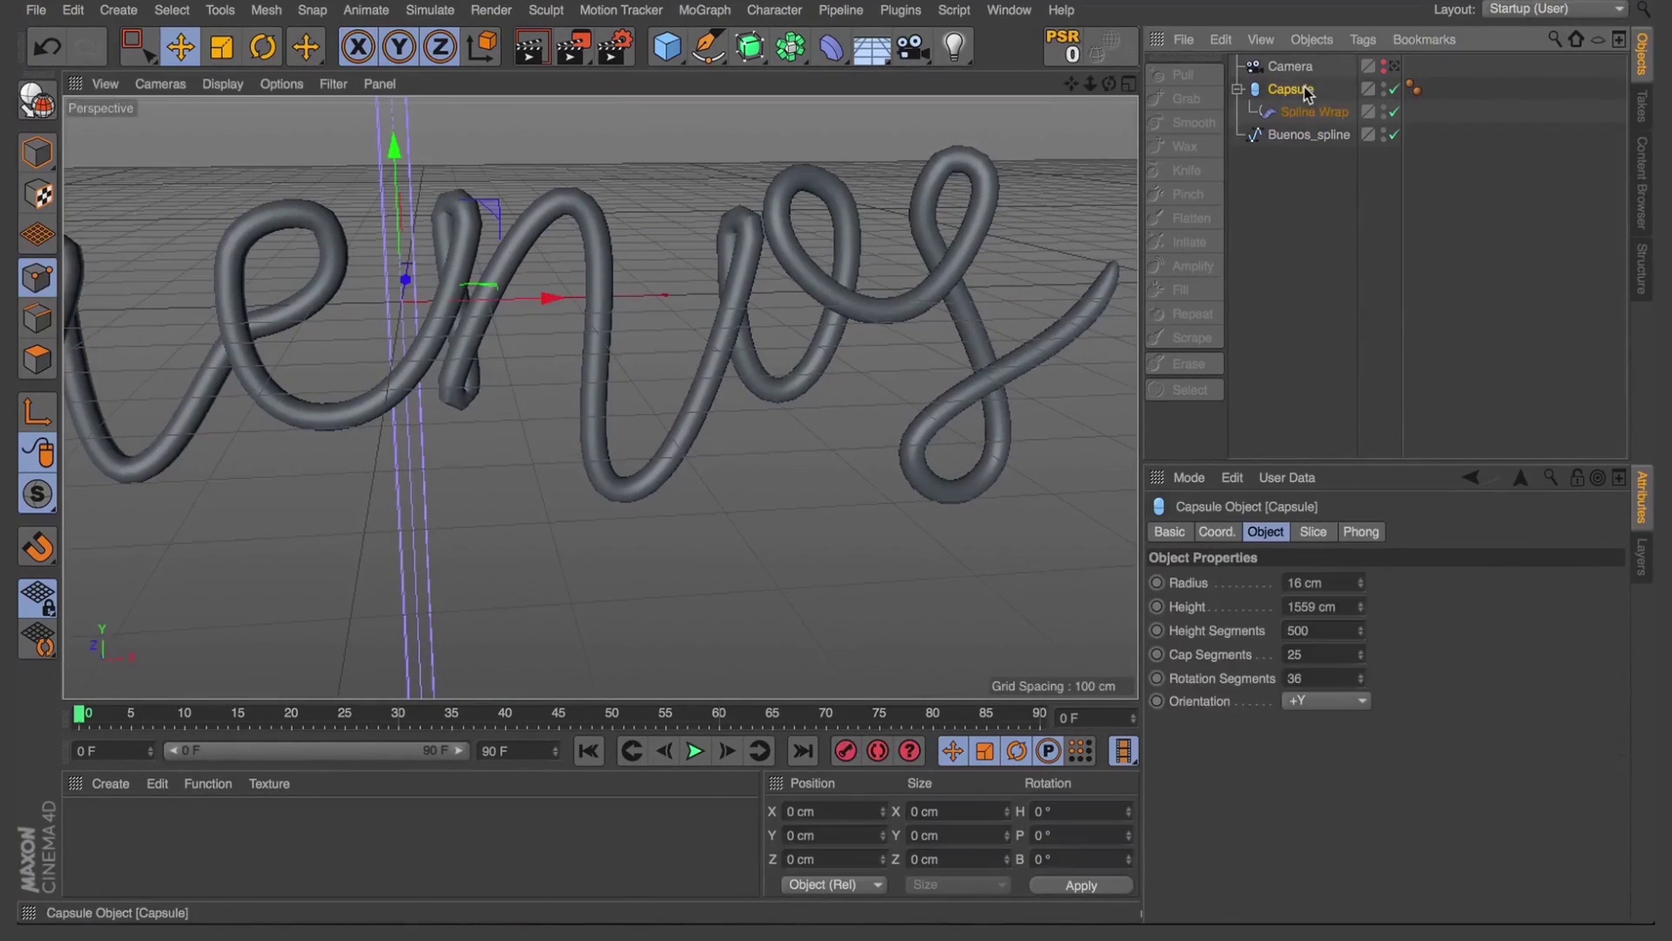
{"action": "left_click", "coordinate": [1321, 629]}
{"action": "type", "text": "1000"}
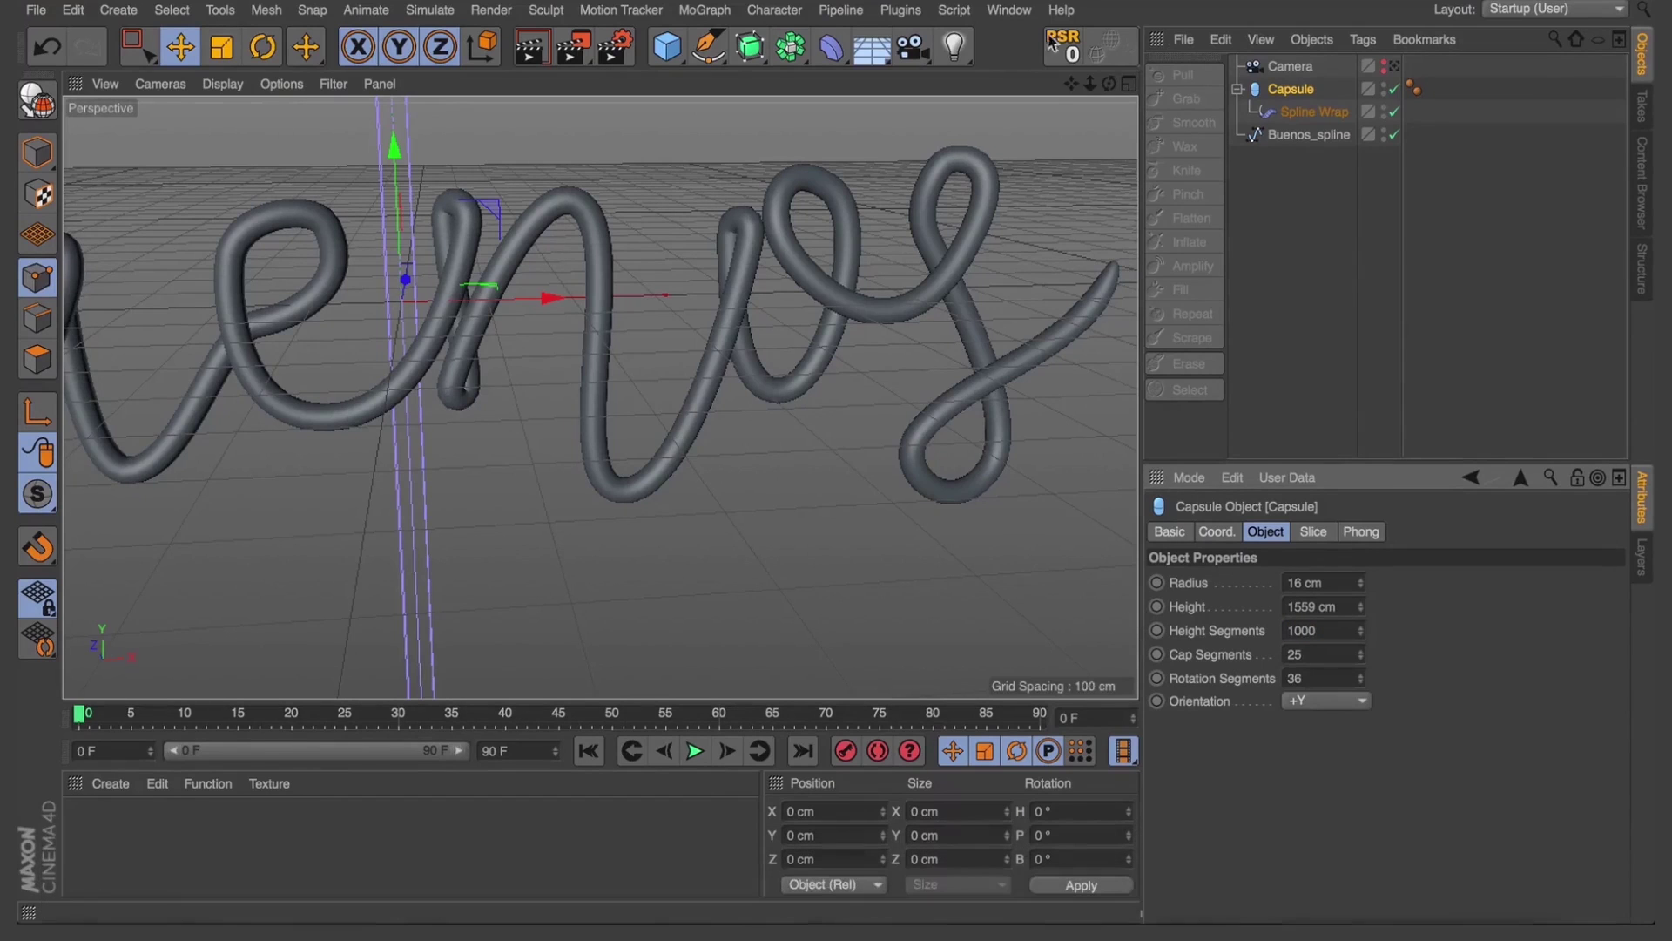
Inspect the lettering from several angles, return to the scene camera view and hide the Spline Wrap's guides in the viewport
{"action": "left_click_drag", "start_coordinate": [1070, 85], "coordinate": [949, 87]}
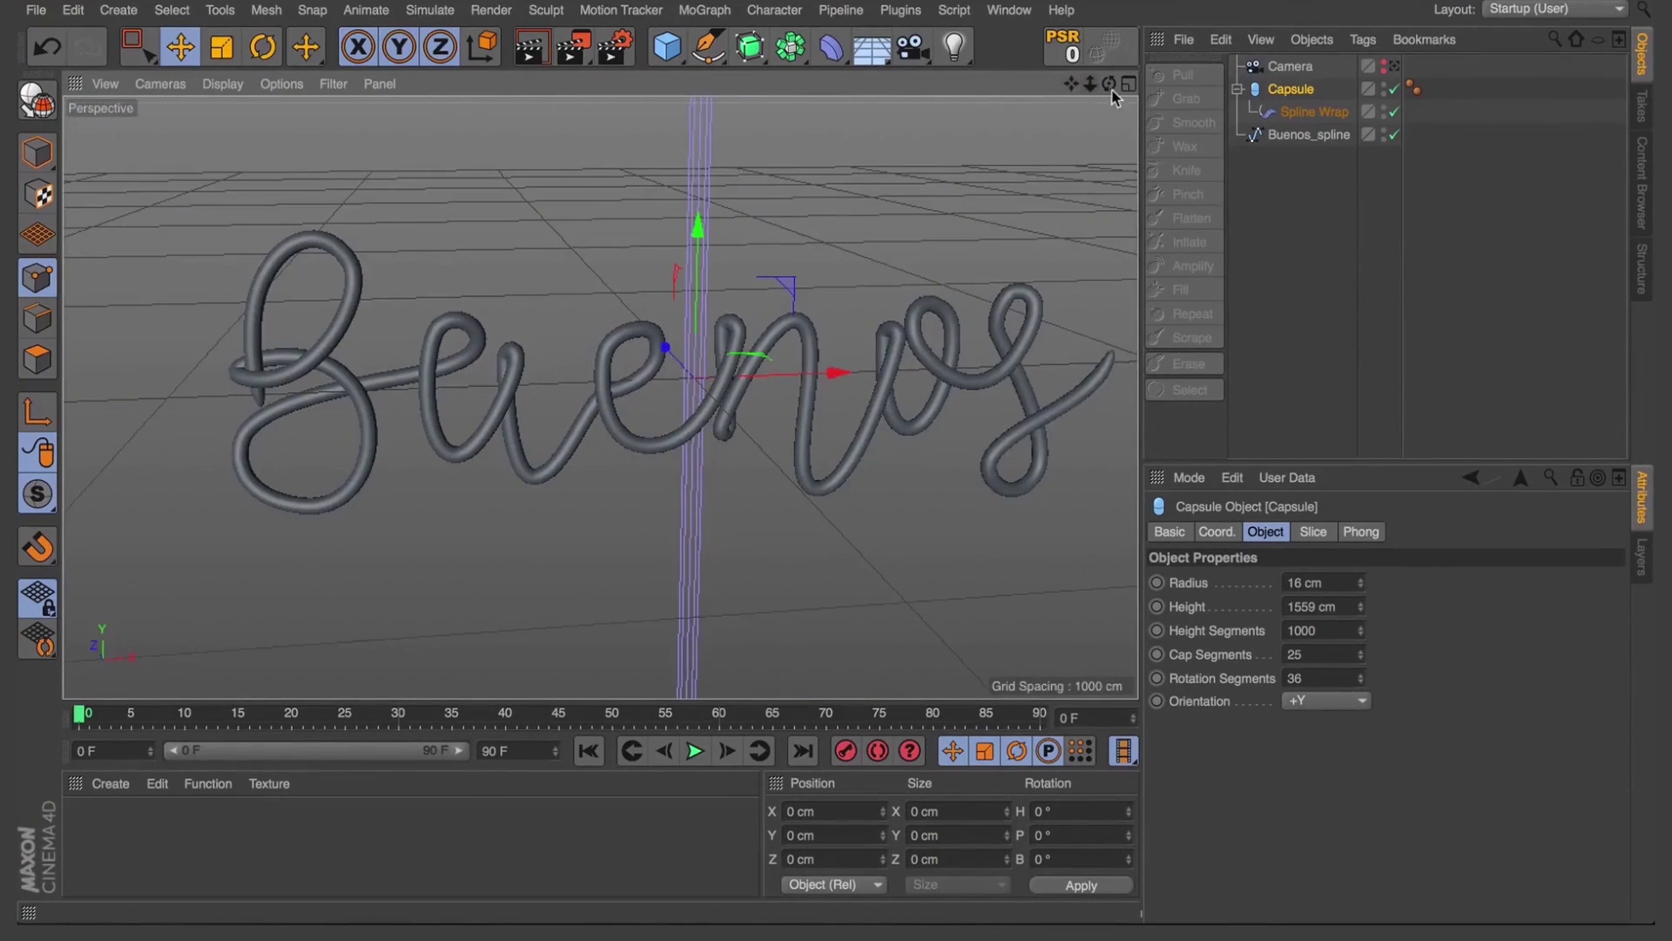
{"action": "left_click_drag", "start_coordinate": [1109, 84], "coordinate": [1102, 51]}
{"action": "left_click_drag", "start_coordinate": [600, 398], "coordinate": [601, 392], "text": "alt"}
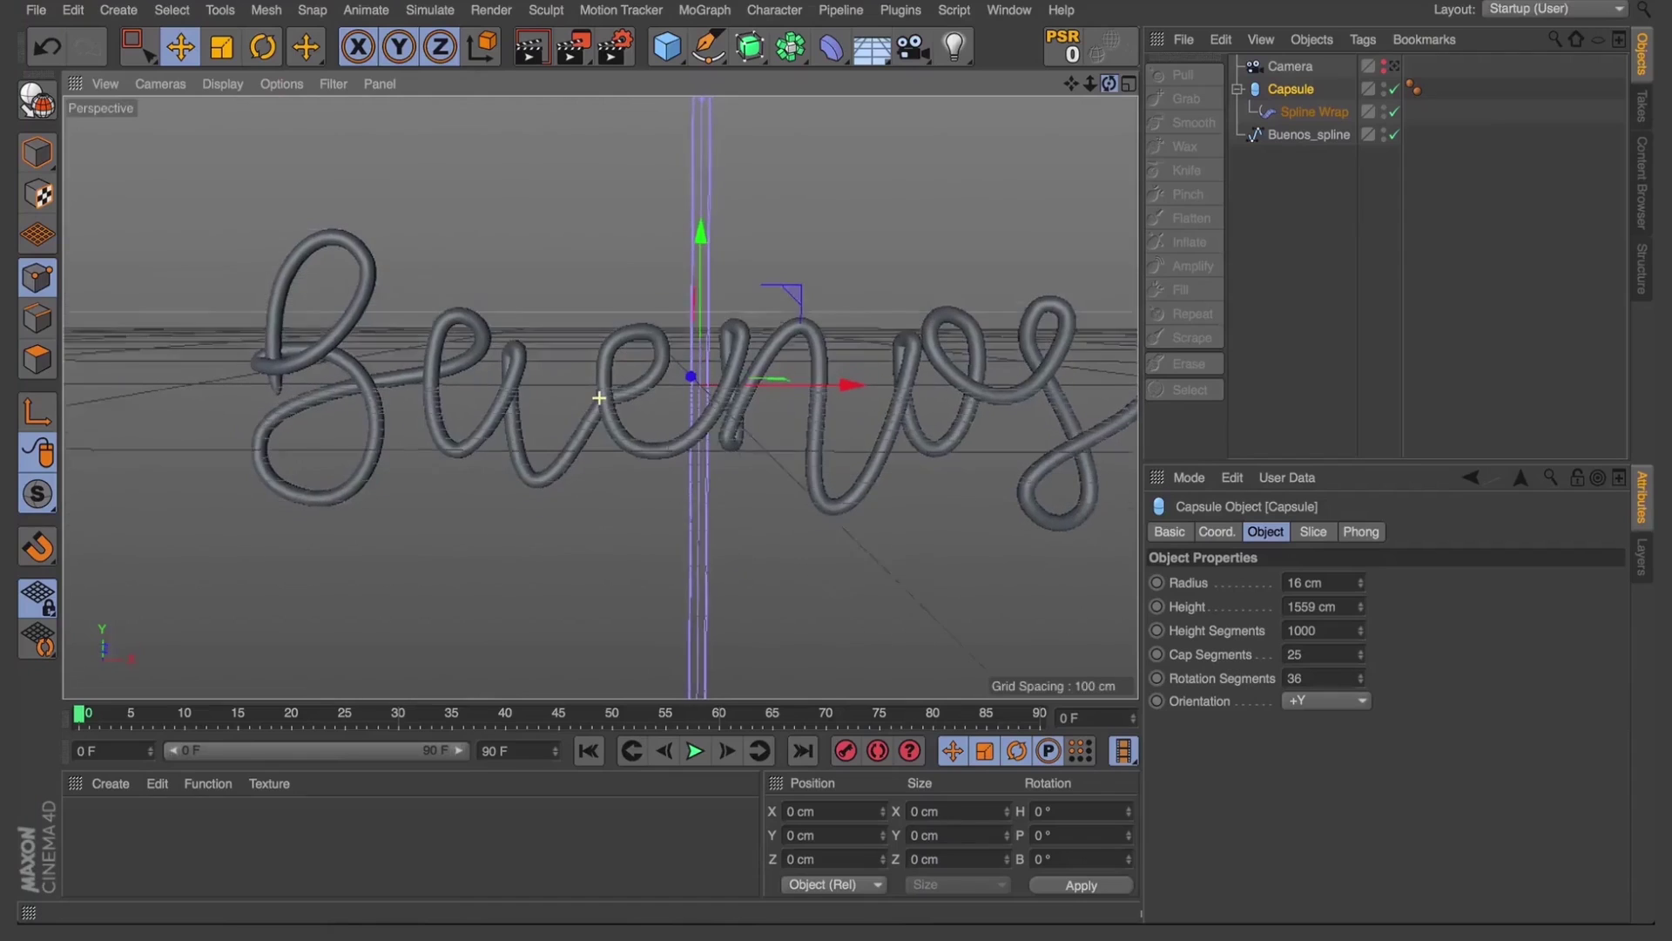
{"action": "left_click", "coordinate": [1397, 67]}
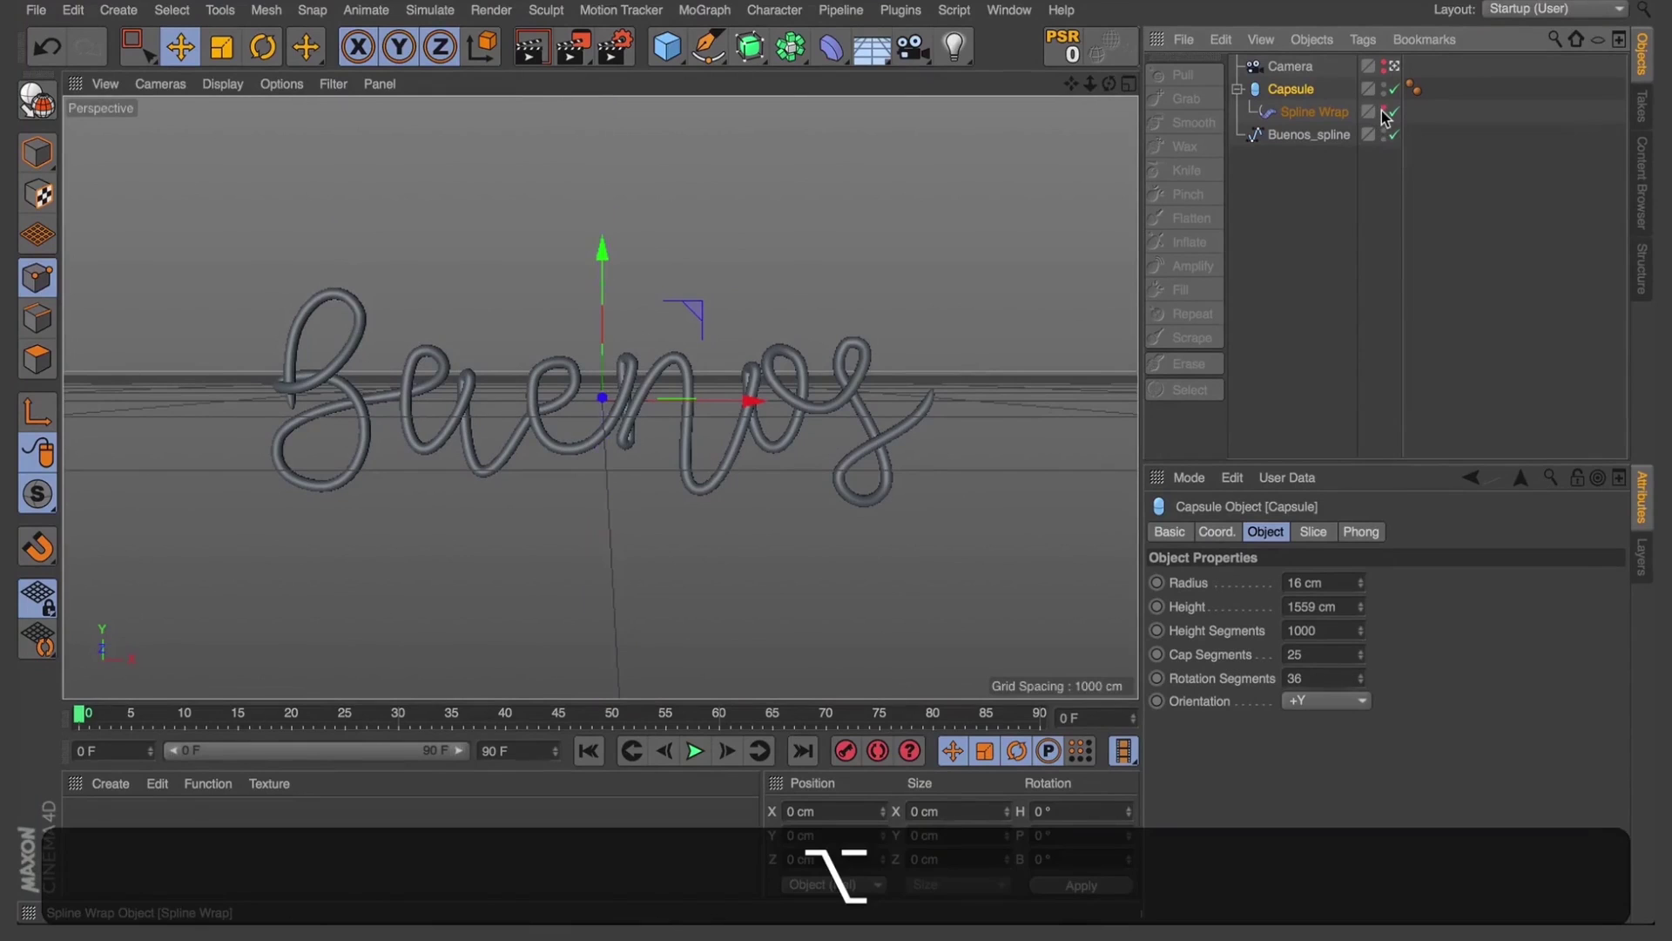
{"action": "left_click", "coordinate": [1317, 171]}
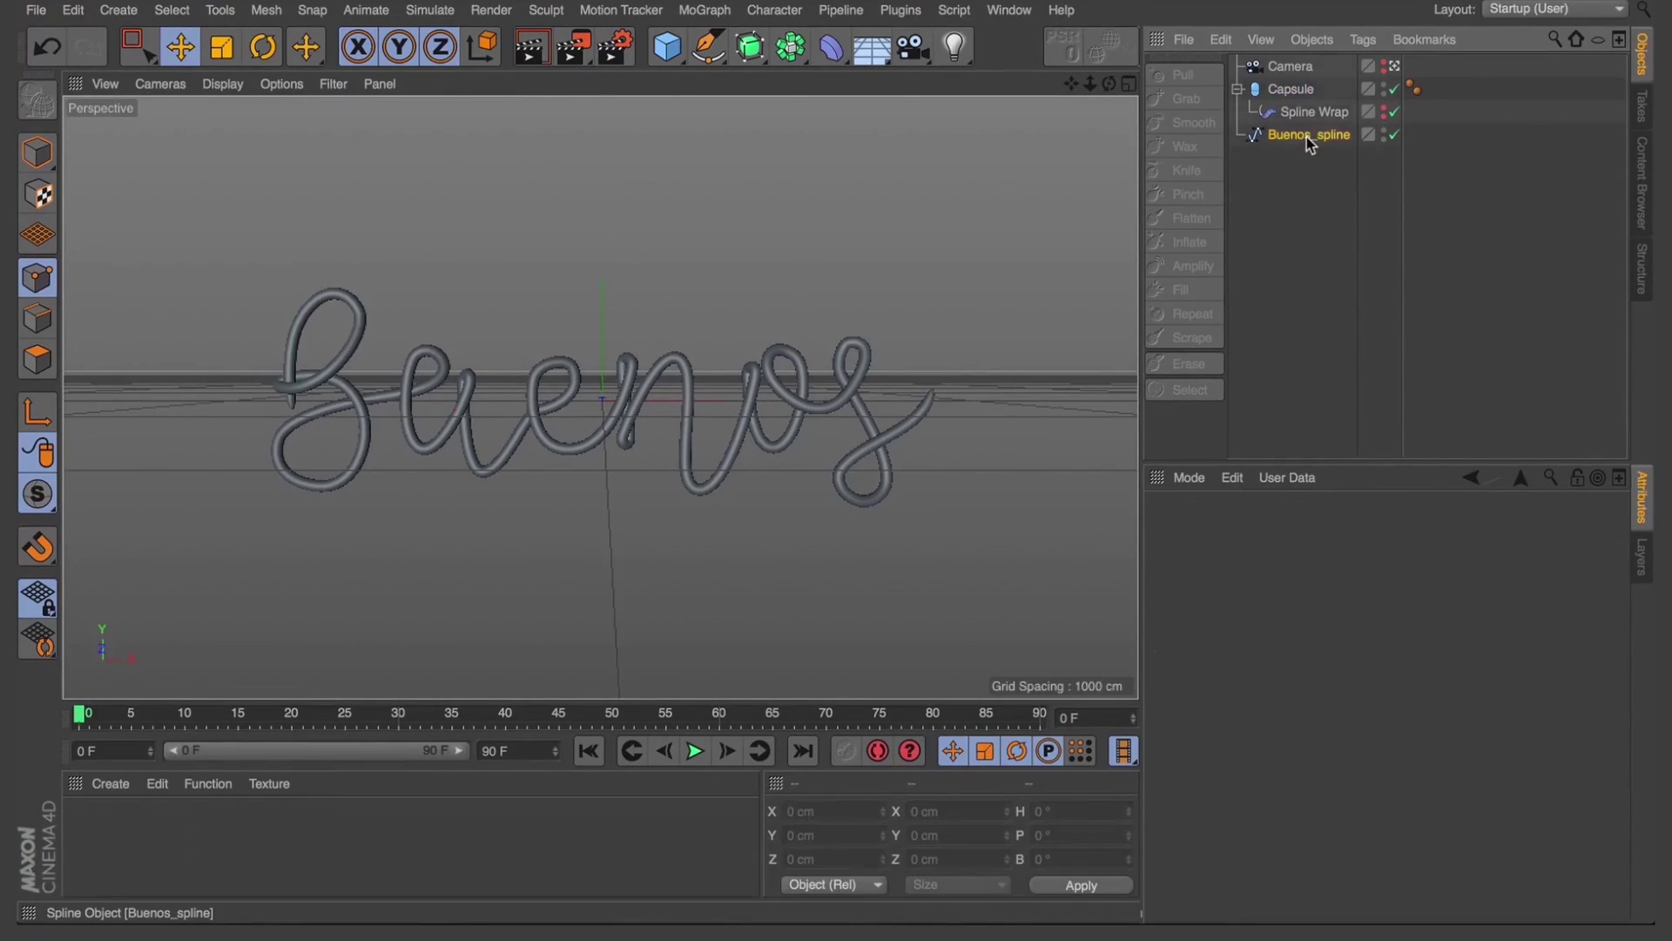
Hide the Buenos spline and preview the Spline Wrap's growth by lowering To to 67% and returning it to 100%
{"action": "left_click", "coordinate": [1308, 136]}
{"action": "left_click", "coordinate": [1304, 114]}
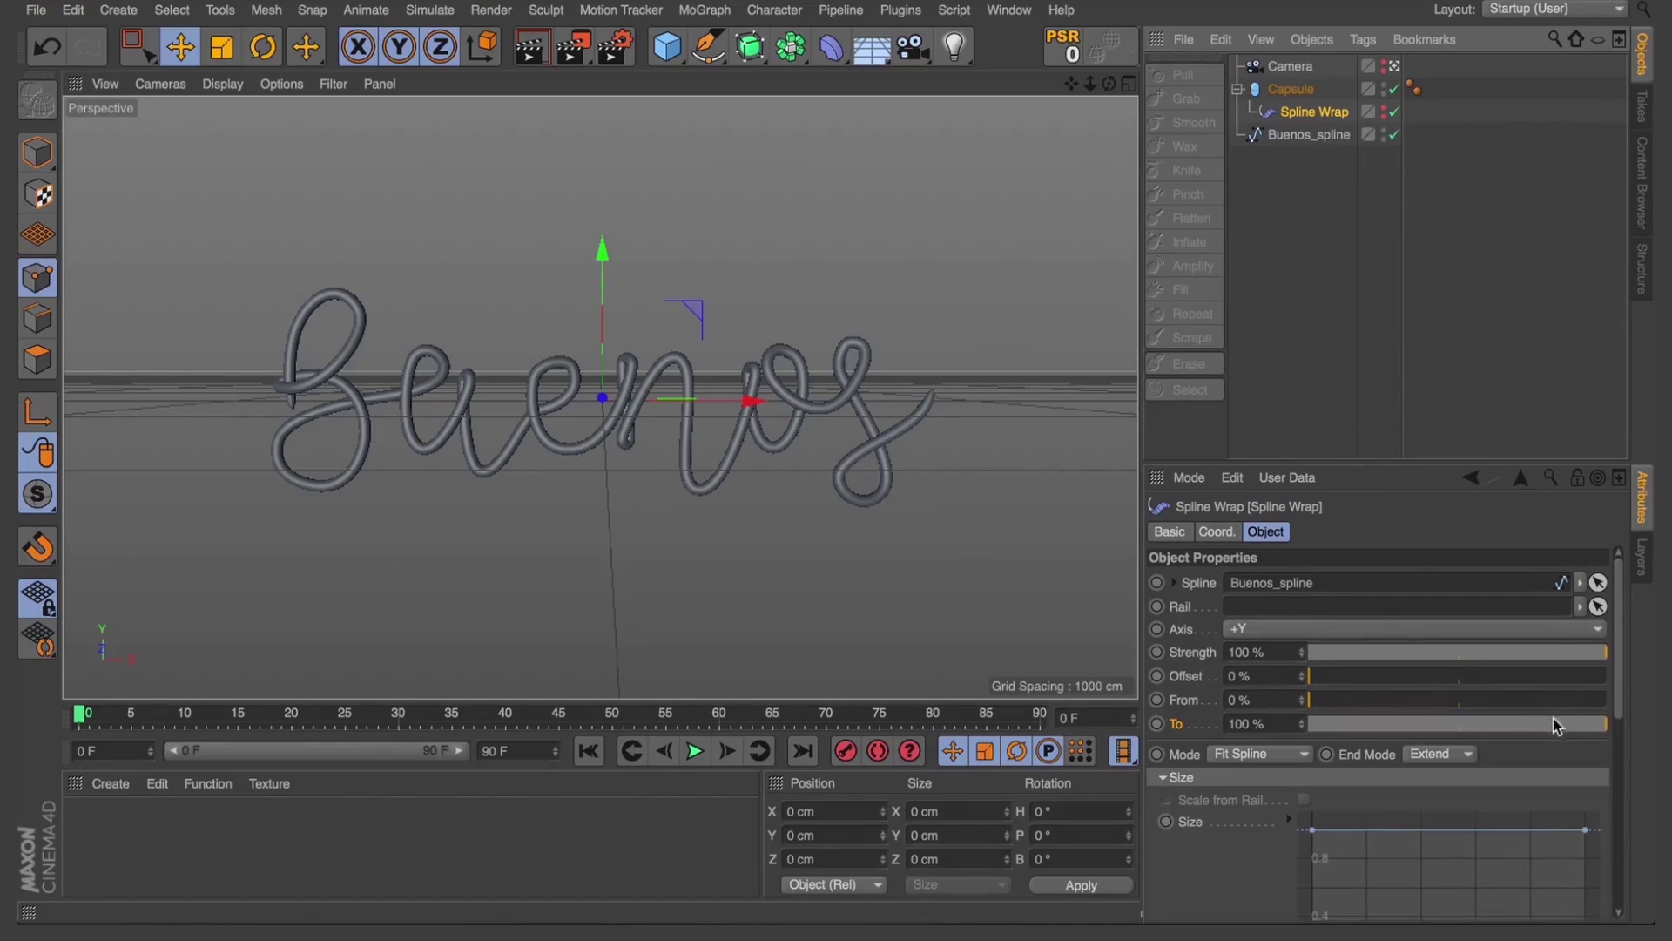
{"action": "left_click_drag", "start_coordinate": [1587, 727], "coordinate": [1565, 728]}
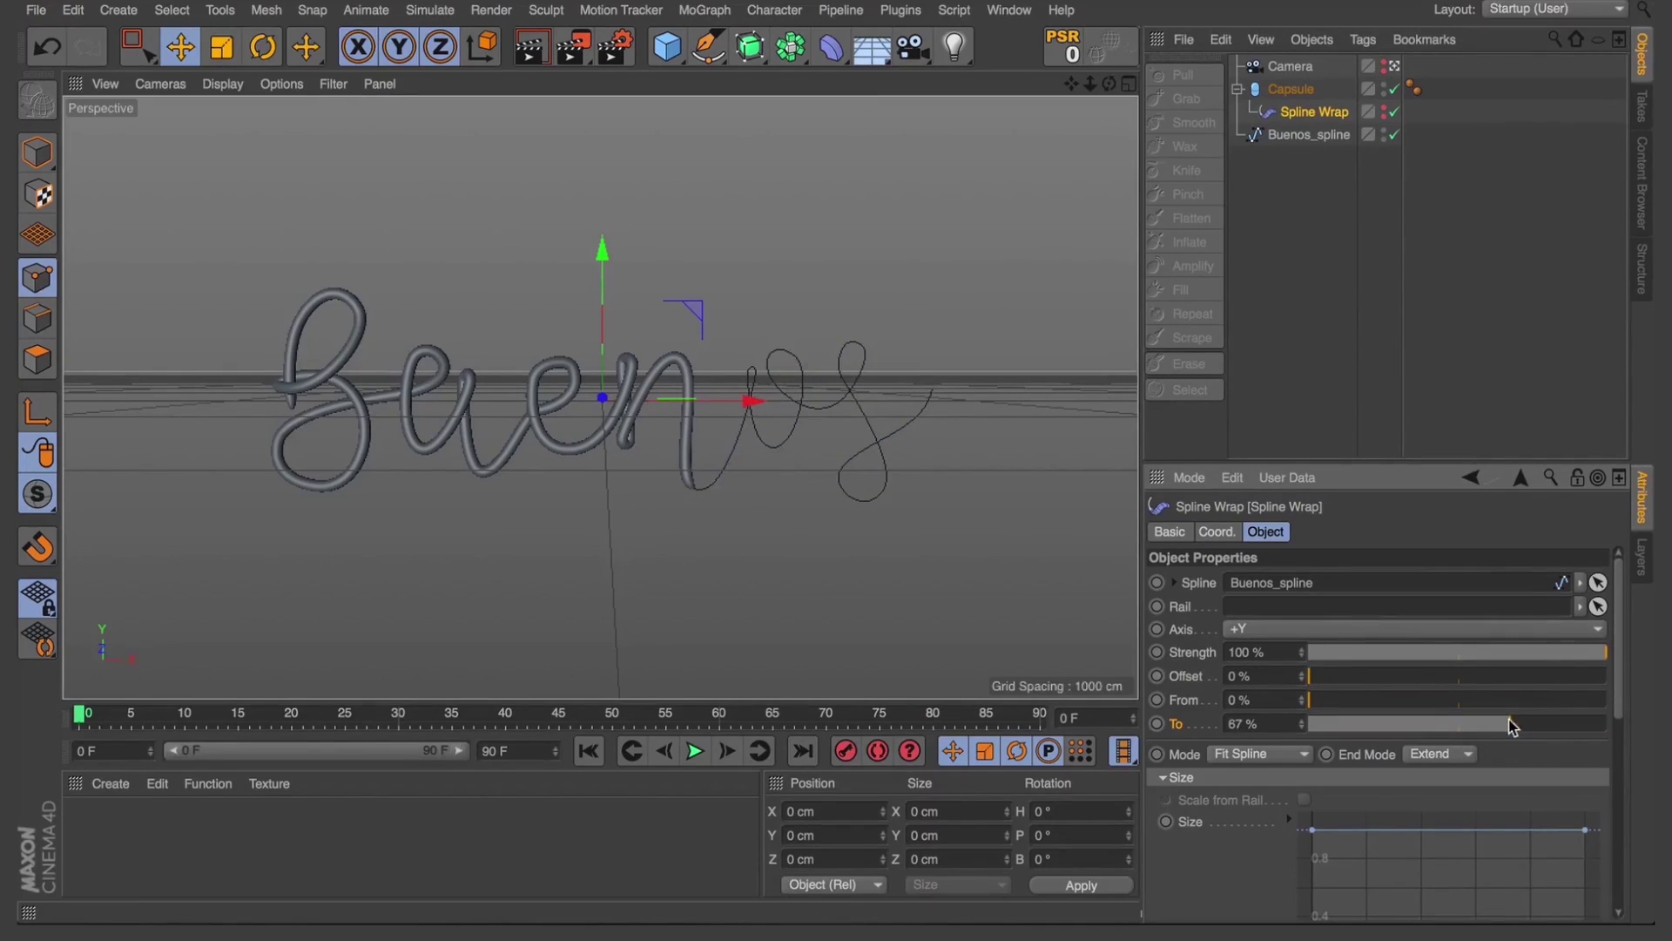
{"action": "left_click", "coordinate": [1384, 137], "text": "alt"}
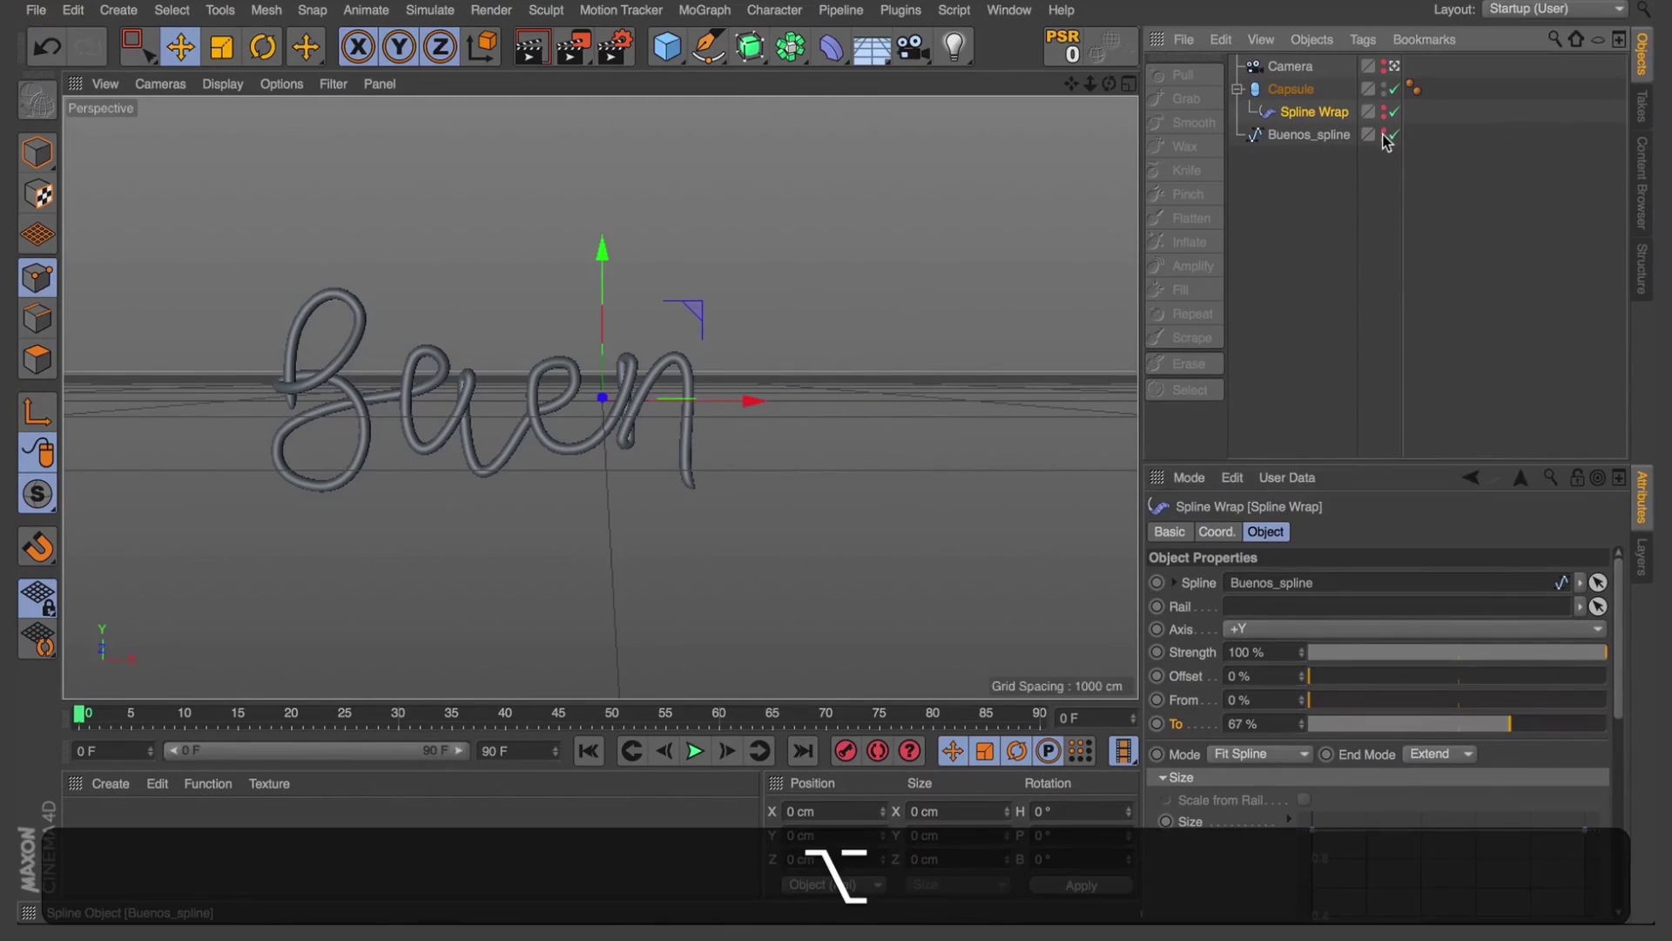
{"action": "left_click_drag", "start_coordinate": [1494, 736], "coordinate": [1481, 734]}
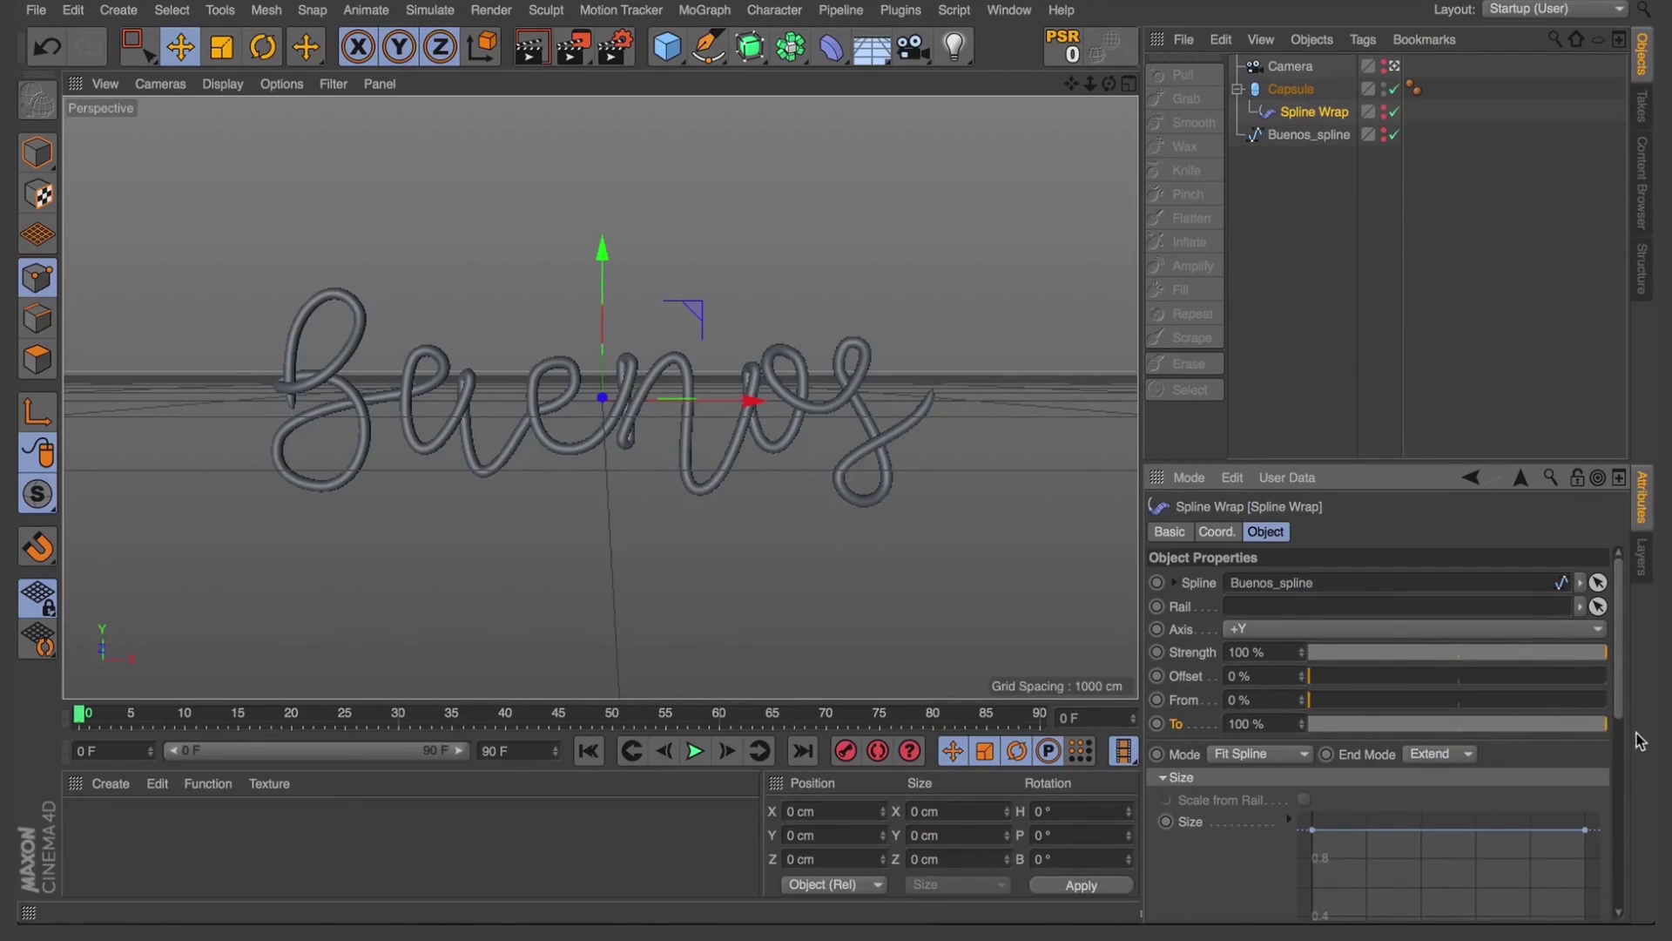
{"action": "left_click_drag", "start_coordinate": [1625, 705], "coordinate": [1626, 766]}
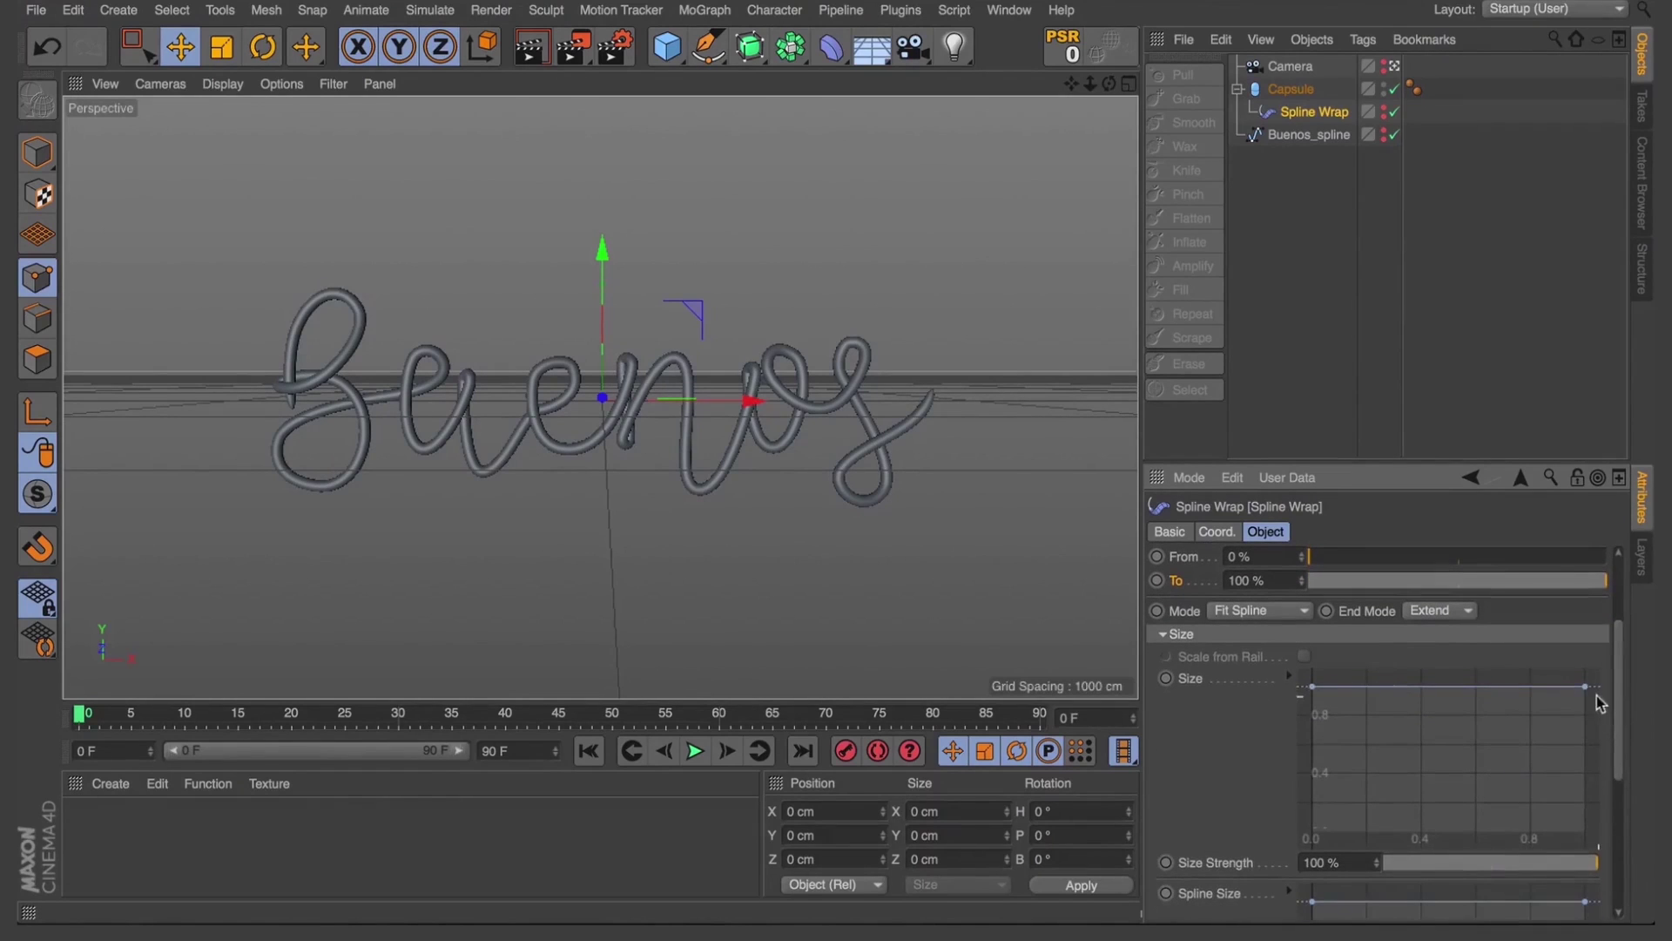